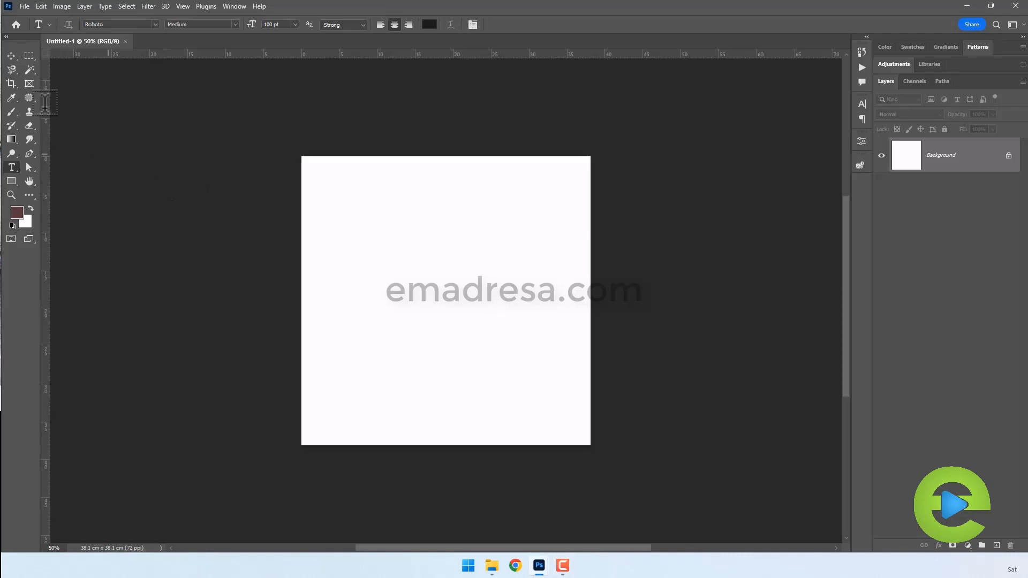
- Check the blank document's pixel dimensions and resolution in Image Size without changing them
{"action": "left_click", "coordinate": [8, 51]}
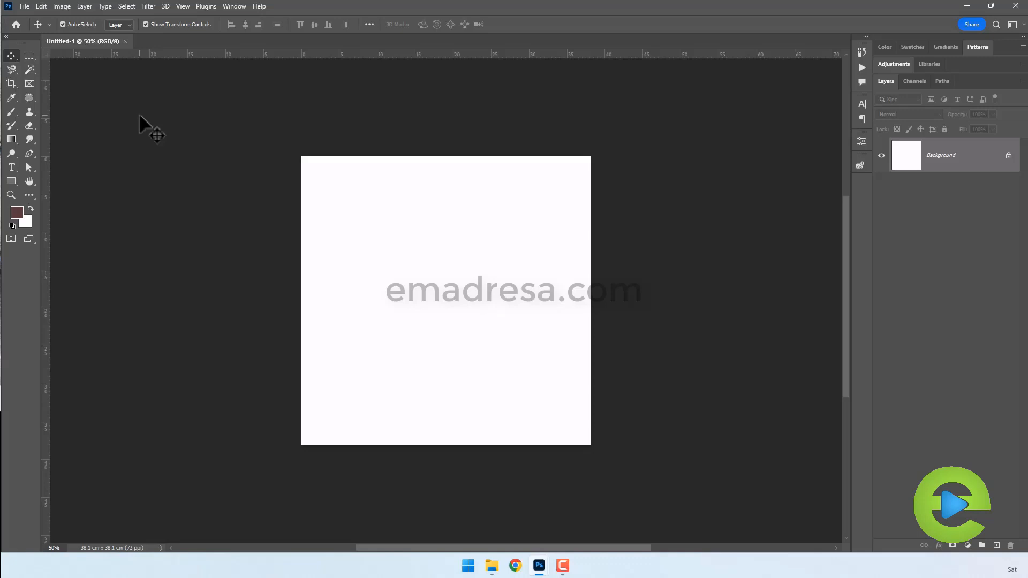
{"action": "left_click", "coordinate": [59, 6]}
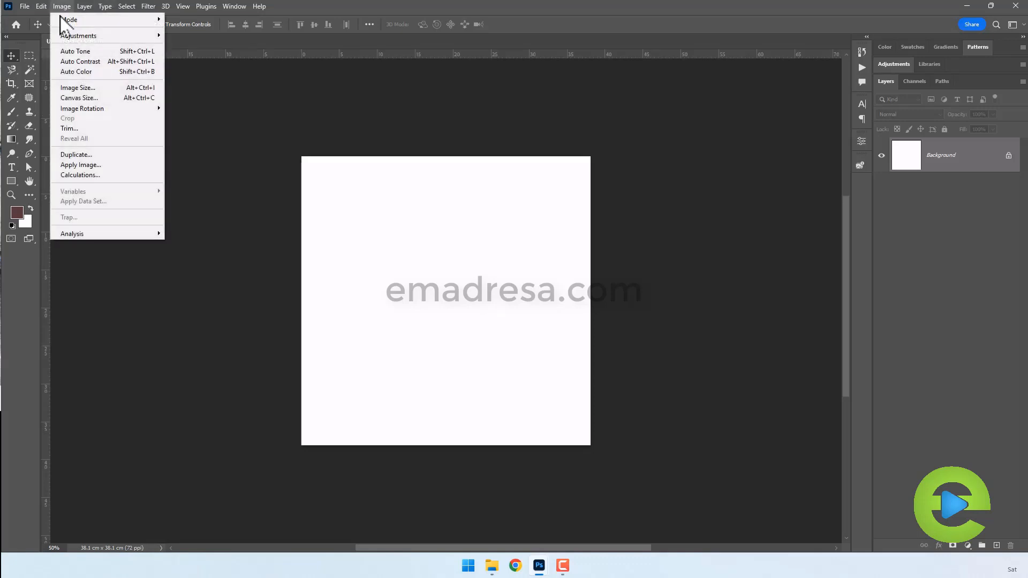
{"action": "left_click", "coordinate": [82, 88]}
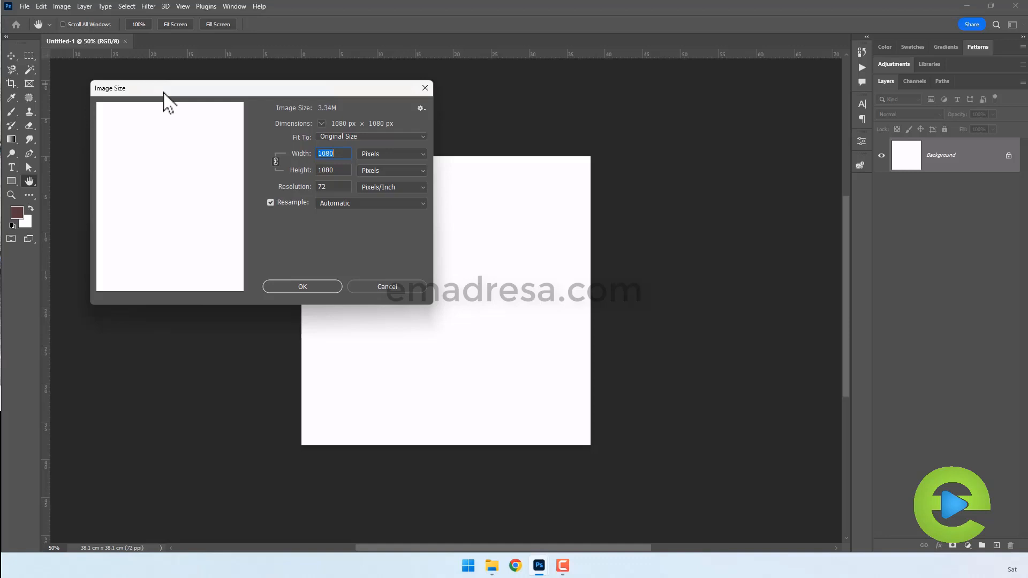
{"action": "left_click", "coordinate": [397, 285]}
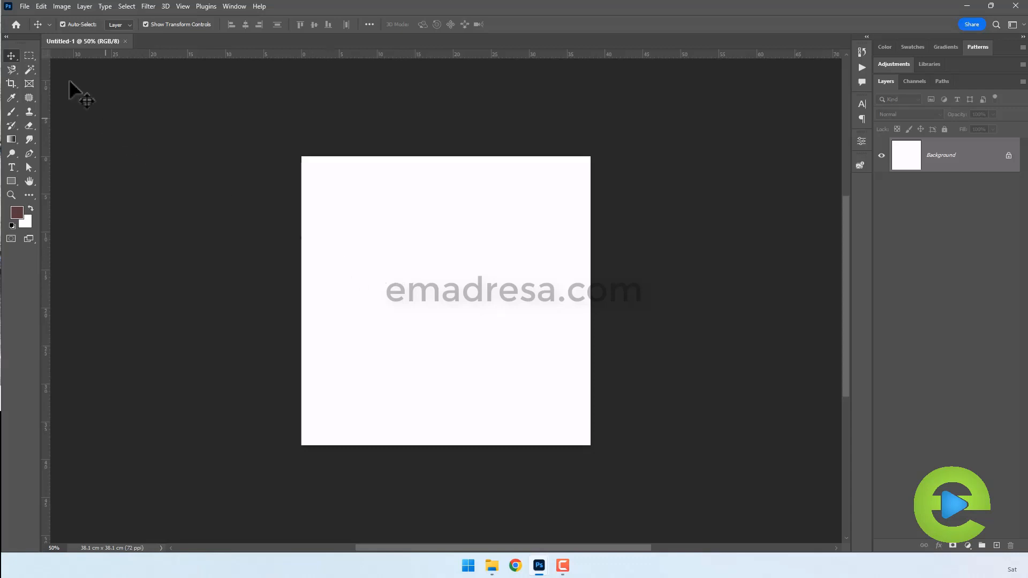
- Open the portrait photo of the man in the wool jacket, copy it into the Untitled-1 document, and close the source photo
{"action": "left_click", "coordinate": [24, 6]}
{"action": "left_click", "coordinate": [32, 37]}
{"action": "double_click", "coordinate": [241, 97]}
{"action": "left_click_drag", "start_coordinate": [325, 40], "coordinate": [517, 155]}
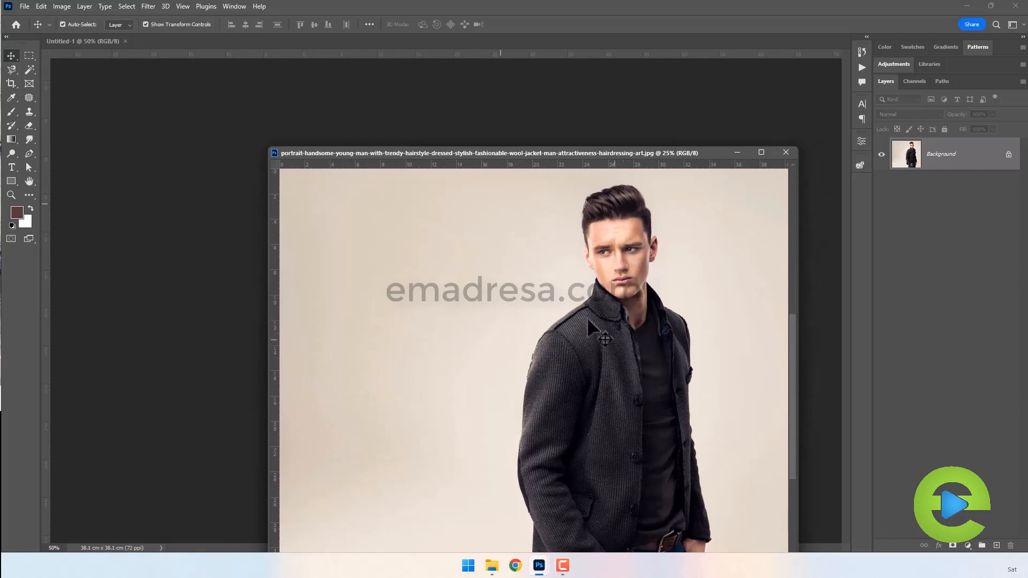
{"action": "left_click_drag", "start_coordinate": [607, 153], "coordinate": [374, 220]}
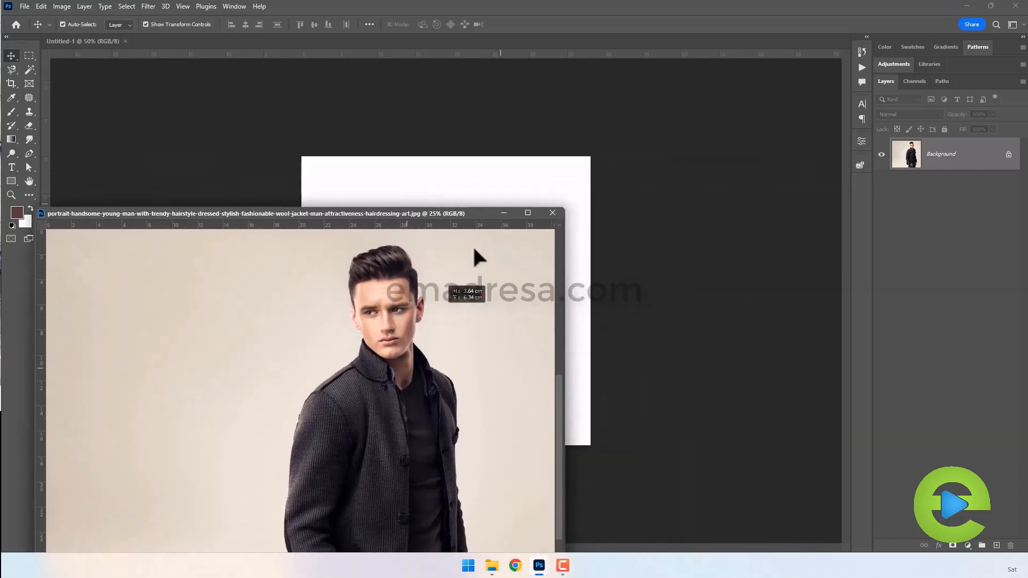
{"action": "left_click_drag", "start_coordinate": [473, 249], "coordinate": [500, 201]}
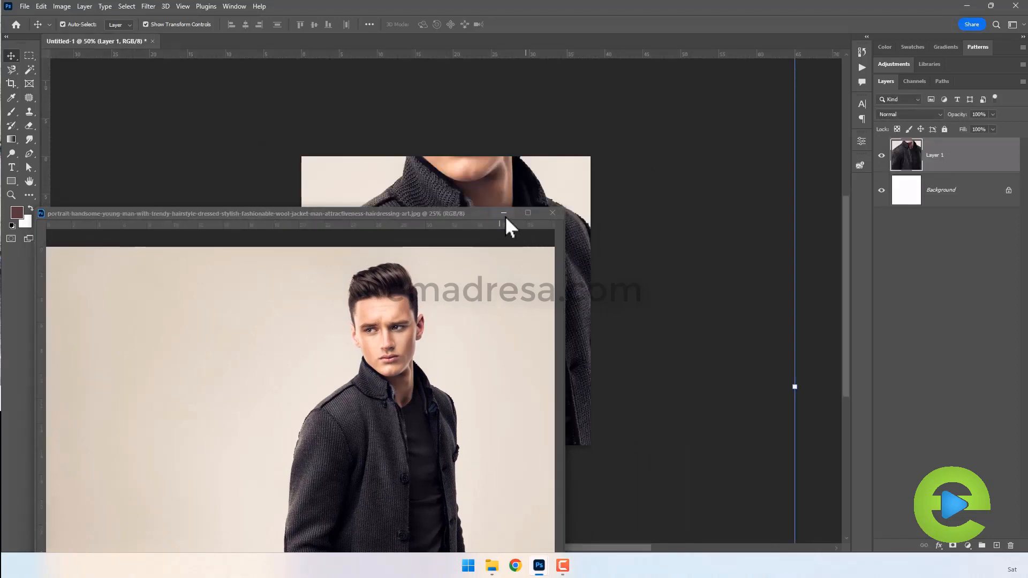
{"action": "left_click", "coordinate": [552, 213]}
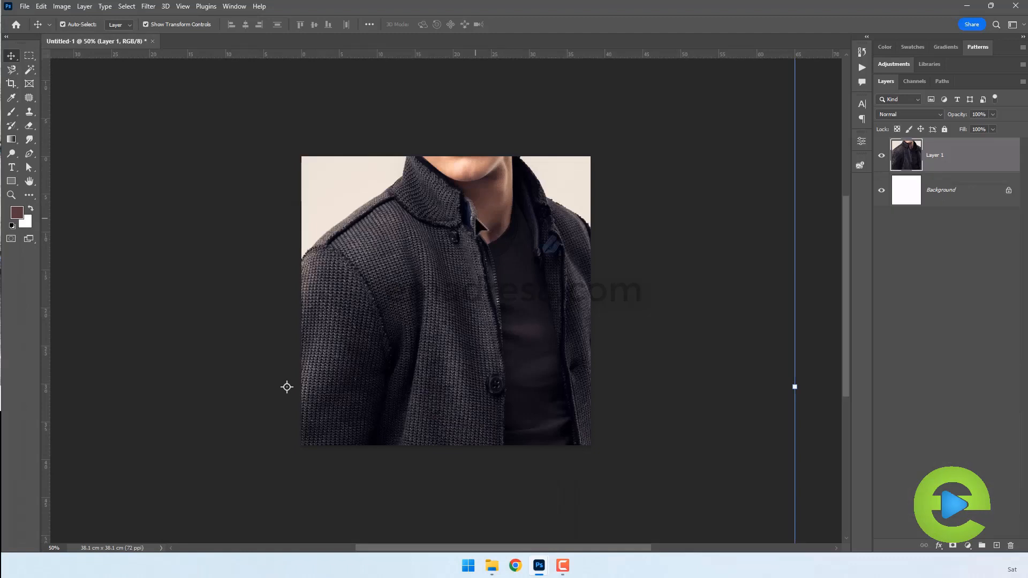
- Scale the photo layer proportionally to about 83.16% and position the jacket's torso and collar to fill the canvas
{"action": "left_click_drag", "start_coordinate": [459, 229], "coordinate": [435, 267]}
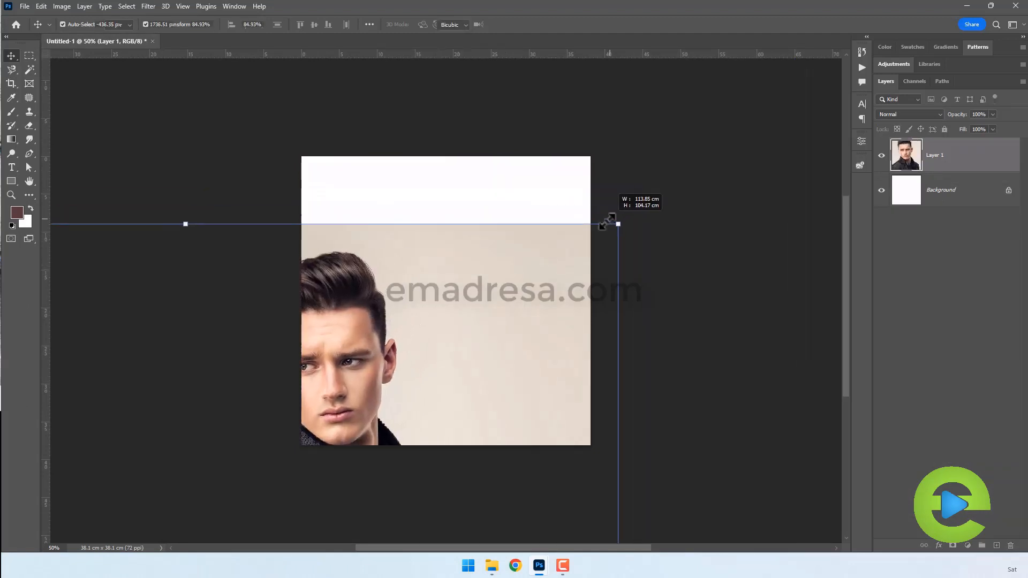
{"action": "left_click_drag", "start_coordinate": [610, 216], "coordinate": [588, 235]}
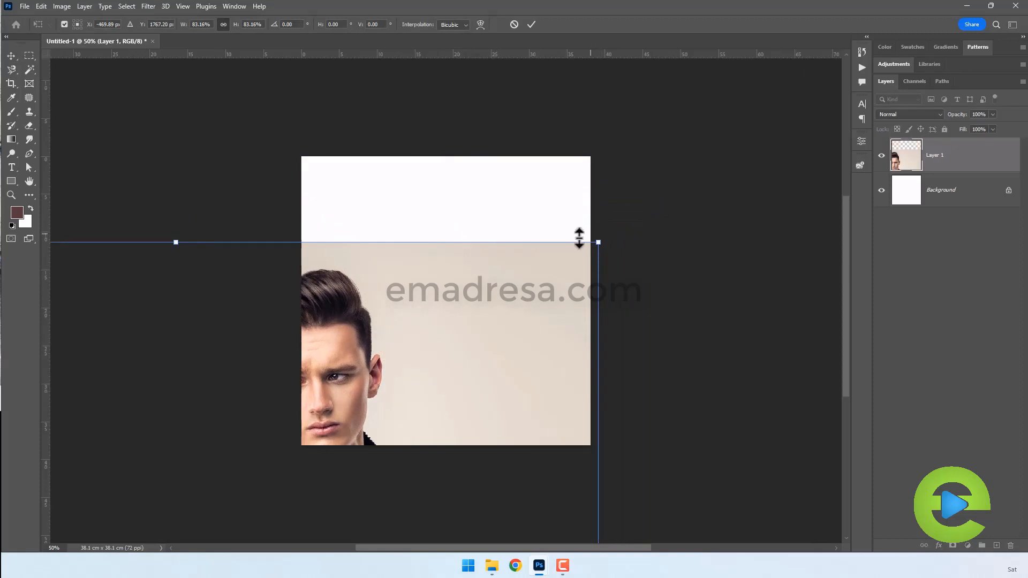
{"action": "left_click_drag", "start_coordinate": [357, 387], "coordinate": [482, 260]}
{"action": "left_click_drag", "start_coordinate": [427, 328], "coordinate": [451, 230]}
{"action": "mouse_move", "coordinate": [447, 295]}
{"action": "left_mouse_down"}
{"action": "mouse_move", "coordinate": [434, 266]}
{"action": "mouse_move", "coordinate": [453, 248]}
{"action": "left_mouse_up"}
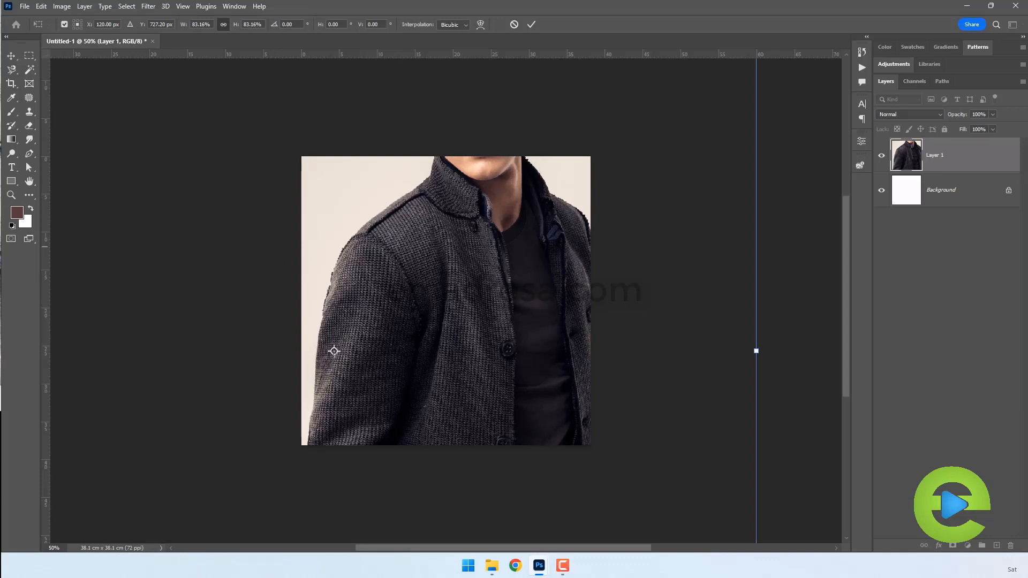
- Examine the placed jacket photo at 100% zoom, from the collar to the lower buttons
{"action": "left_click", "coordinate": [12, 195]}
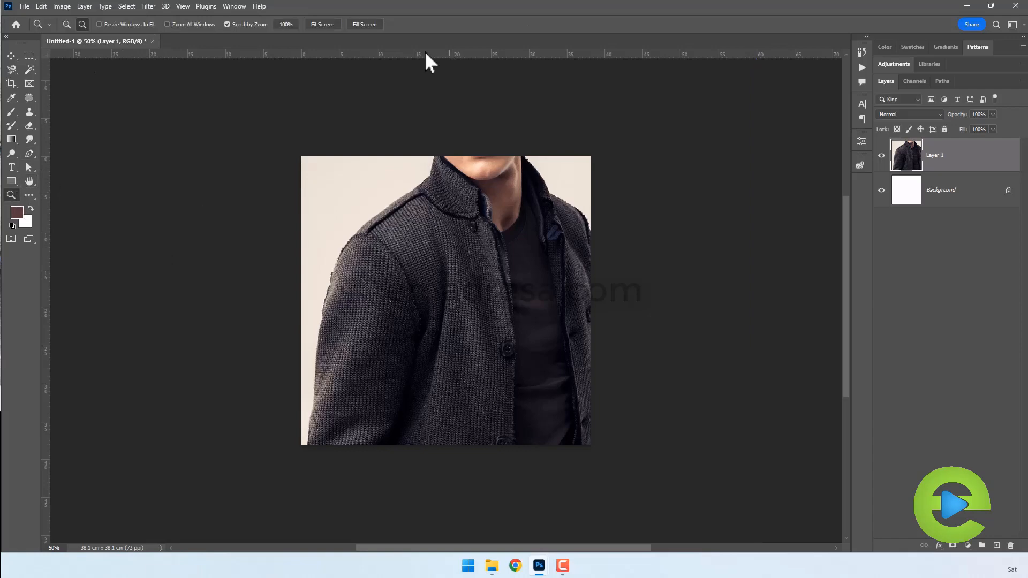
{"action": "left_click", "coordinate": [288, 26]}
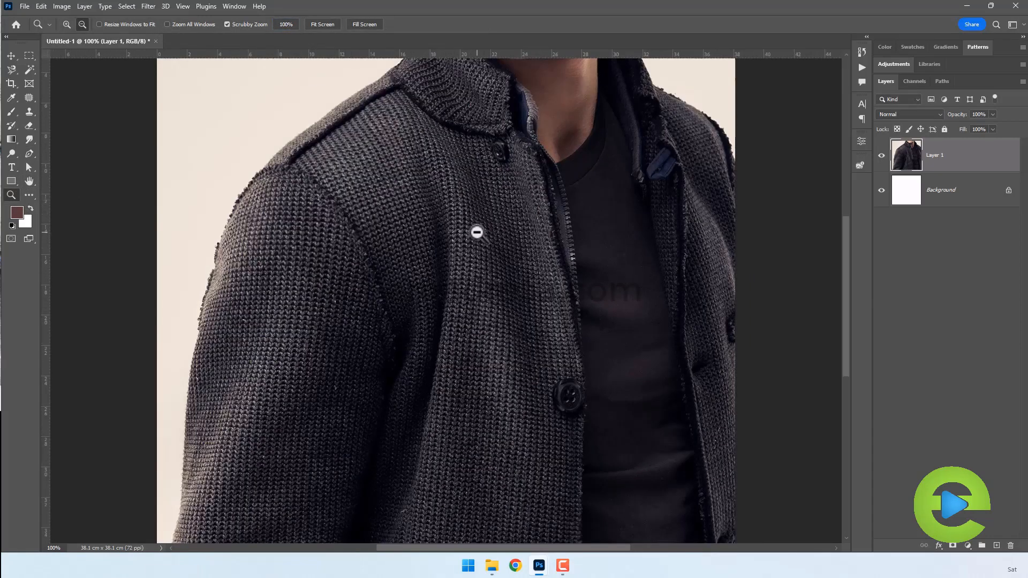
{"action": "scroll", "coordinate": [479, 292], "scroll_direction": "up", "scroll_amount": 2}
{"action": "scroll", "coordinate": [471, 223], "scroll_direction": "up", "scroll_amount": 4}
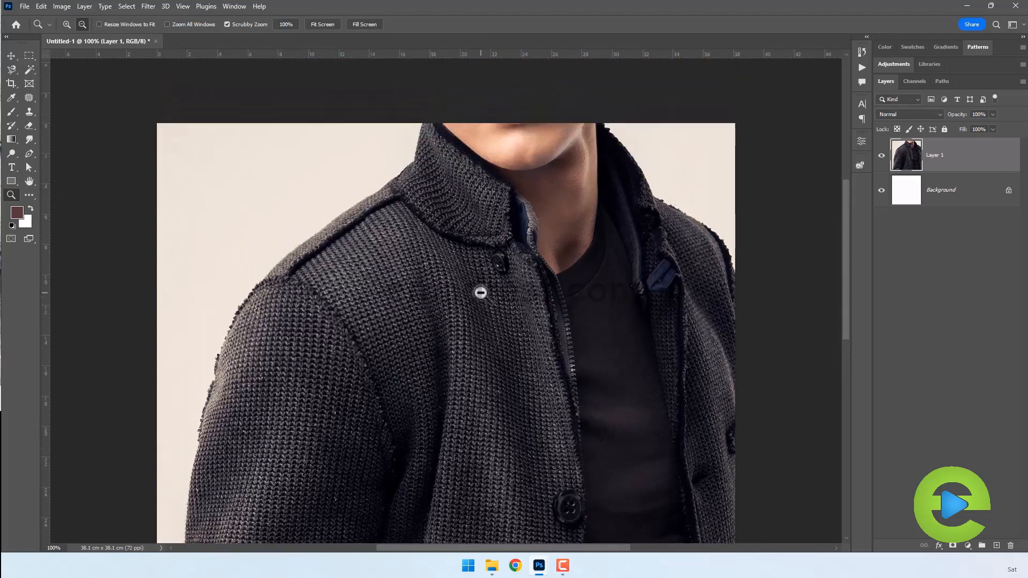
{"action": "scroll", "coordinate": [443, 252], "scroll_direction": "down", "scroll_amount": 2}
{"action": "scroll", "coordinate": [454, 253], "scroll_direction": "down", "scroll_amount": 5}
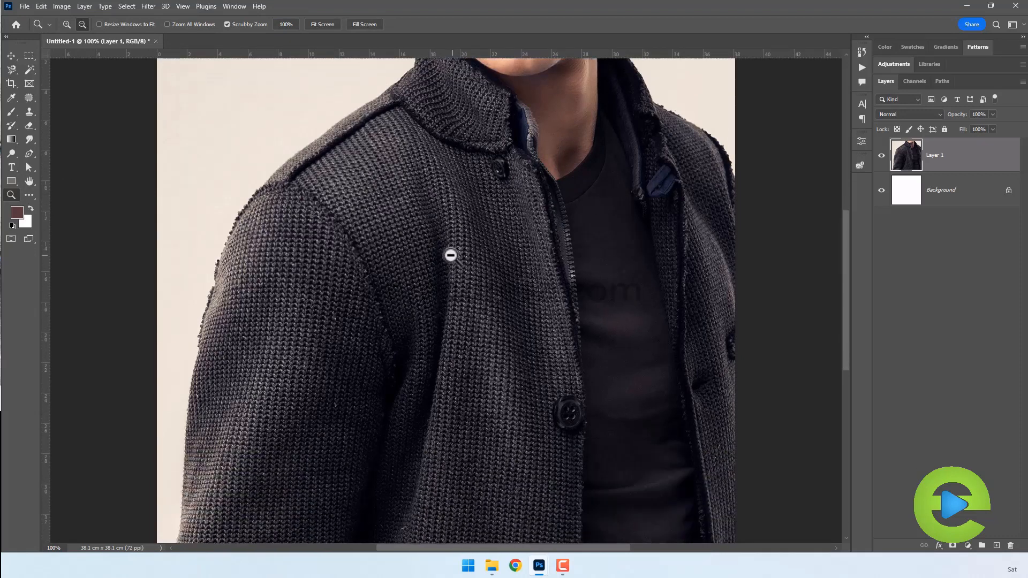
{"action": "scroll", "coordinate": [489, 275], "scroll_direction": "up", "scroll_amount": 2}
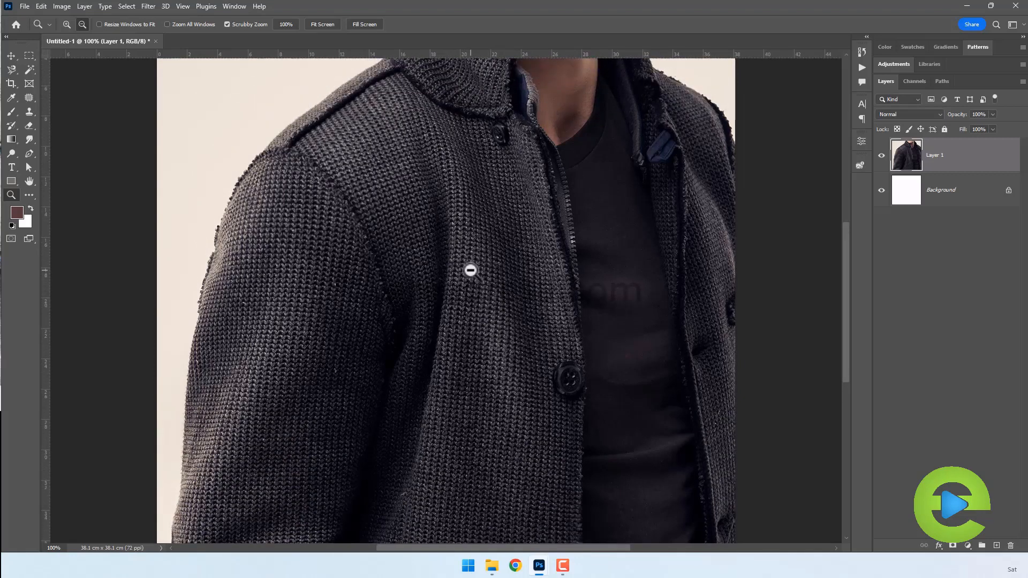
{"action": "left_click", "coordinate": [467, 236]}
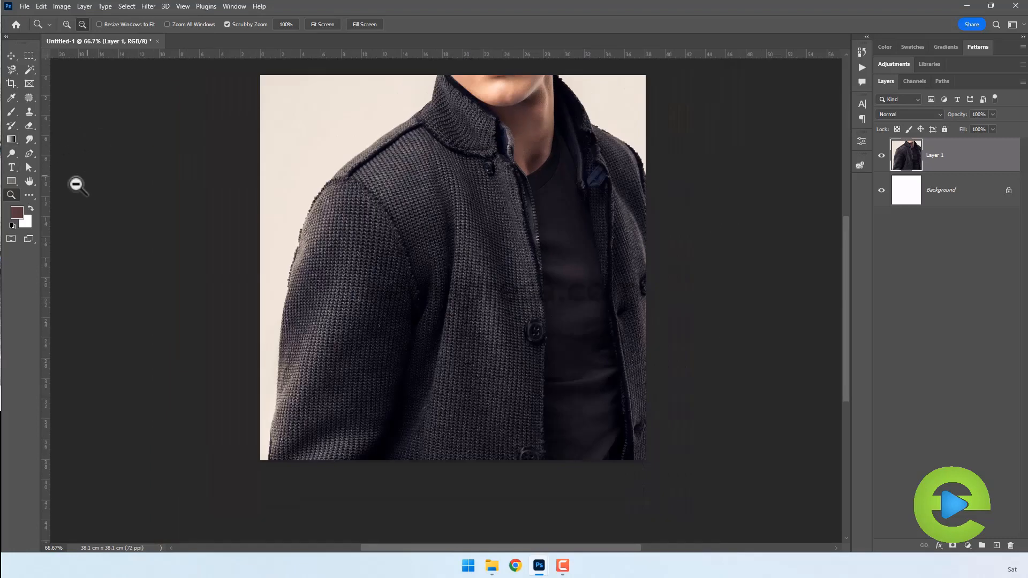
- Draw a white rectangle without stroke, about 1078 x 319 px, across the full width of the canvas's lower edge
{"action": "left_click", "coordinate": [11, 181]}
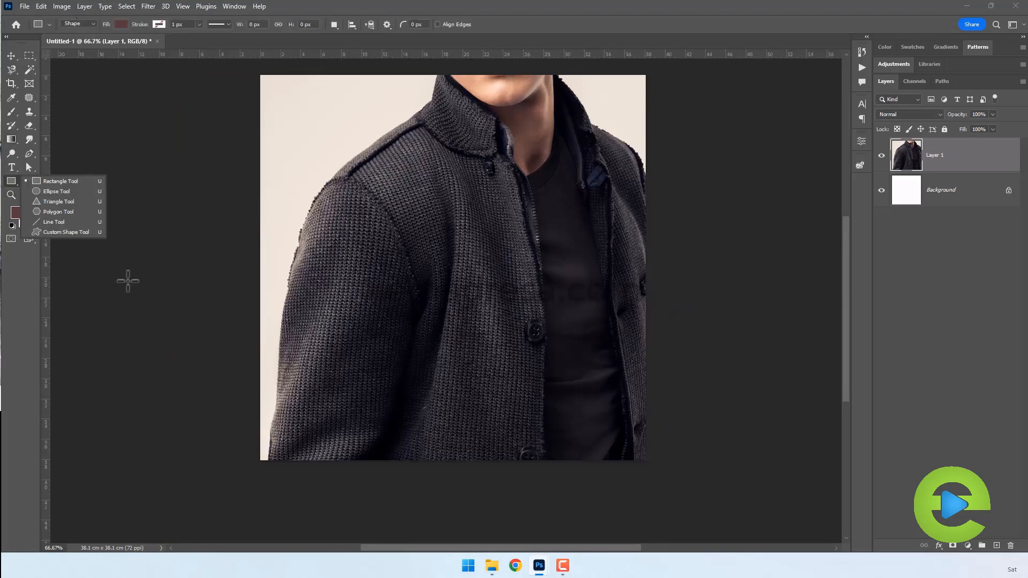
{"action": "left_click", "coordinate": [48, 182]}
{"action": "left_click", "coordinate": [122, 24]}
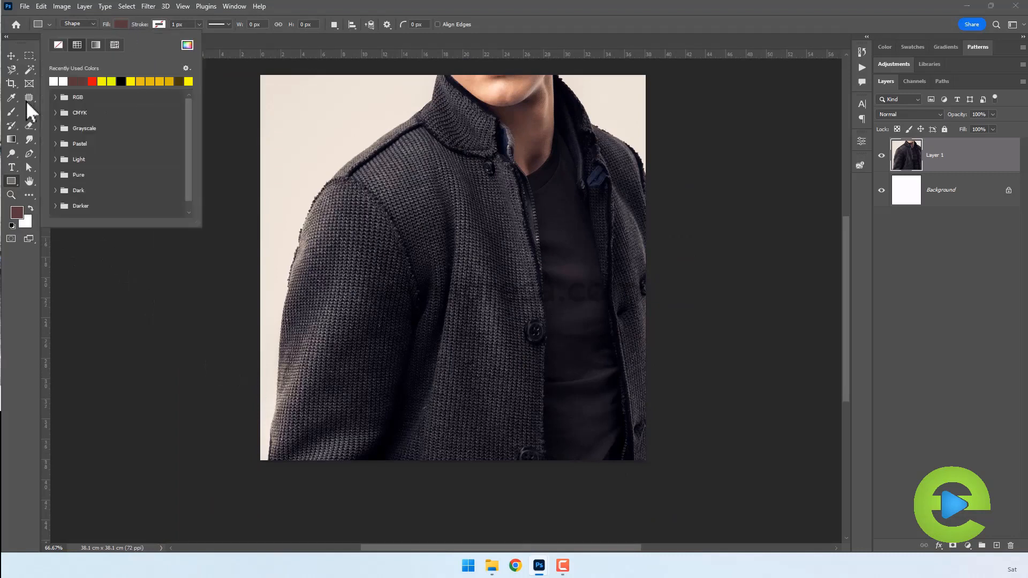
{"action": "left_click", "coordinate": [63, 82]}
{"action": "left_click", "coordinate": [501, 3]}
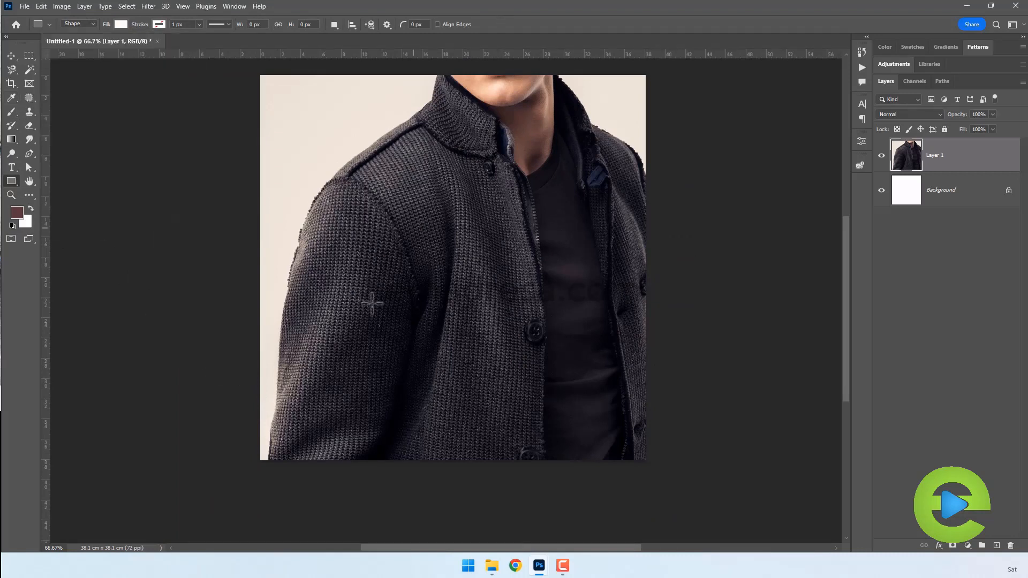
{"action": "left_click_drag", "start_coordinate": [261, 462], "coordinate": [645, 348]}
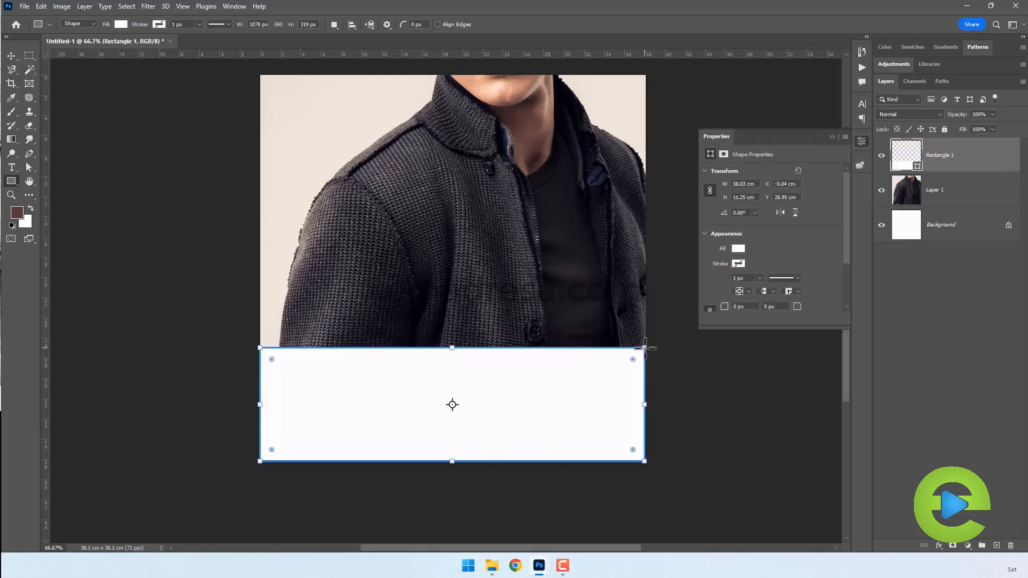
{"action": "left_click", "coordinate": [11, 55]}
{"action": "left_click", "coordinate": [63, 115]}
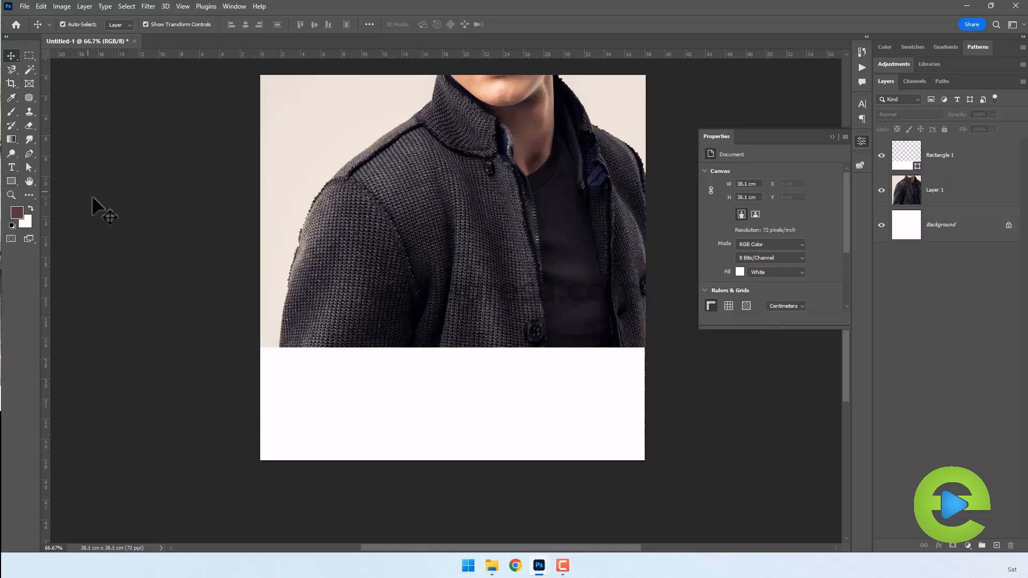
- Set the foreground color to red #a60c0c
{"action": "left_click", "coordinate": [17, 214]}
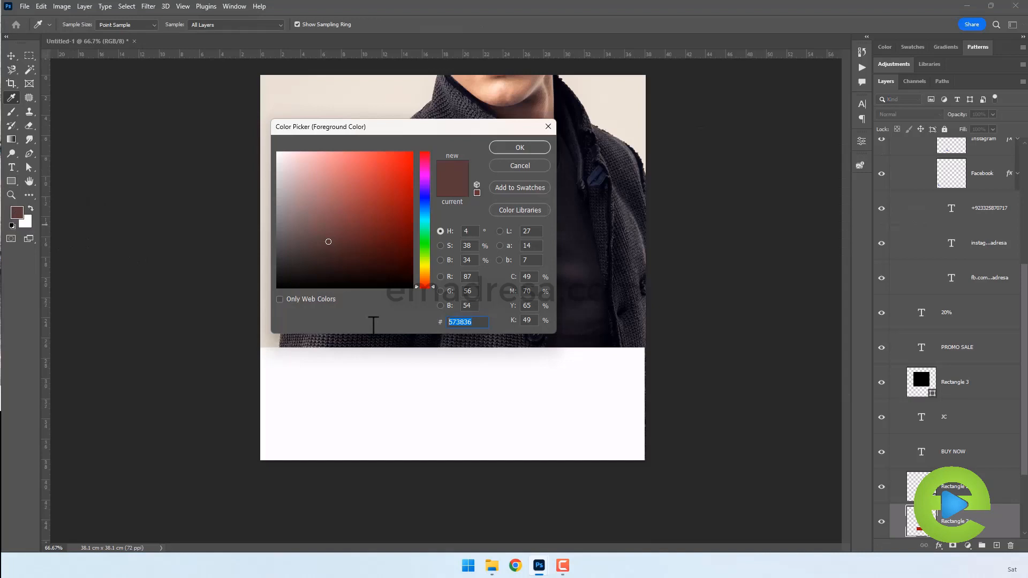
{"action": "type", "text": "a"}
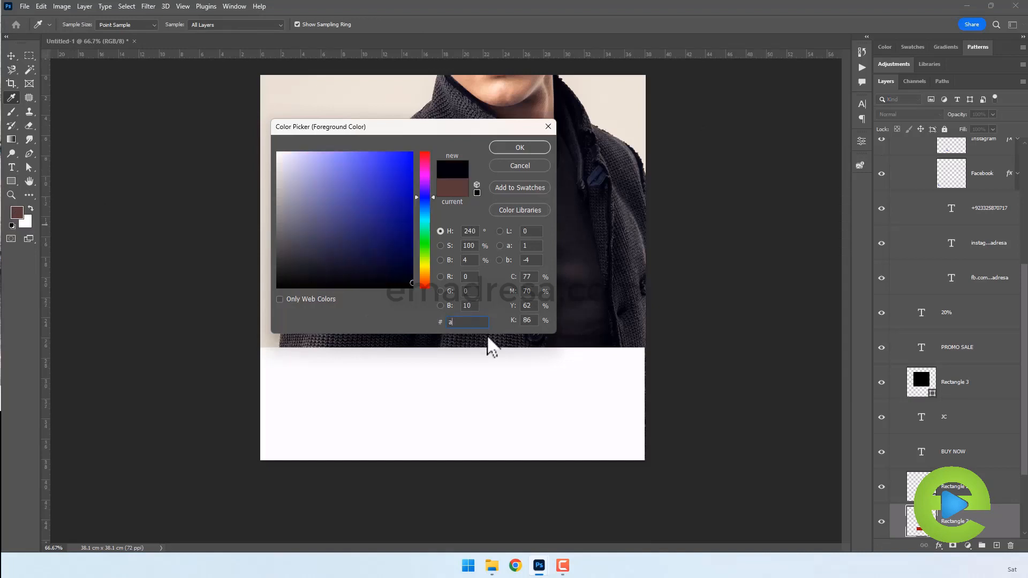
{"action": "type", "text": "60"}
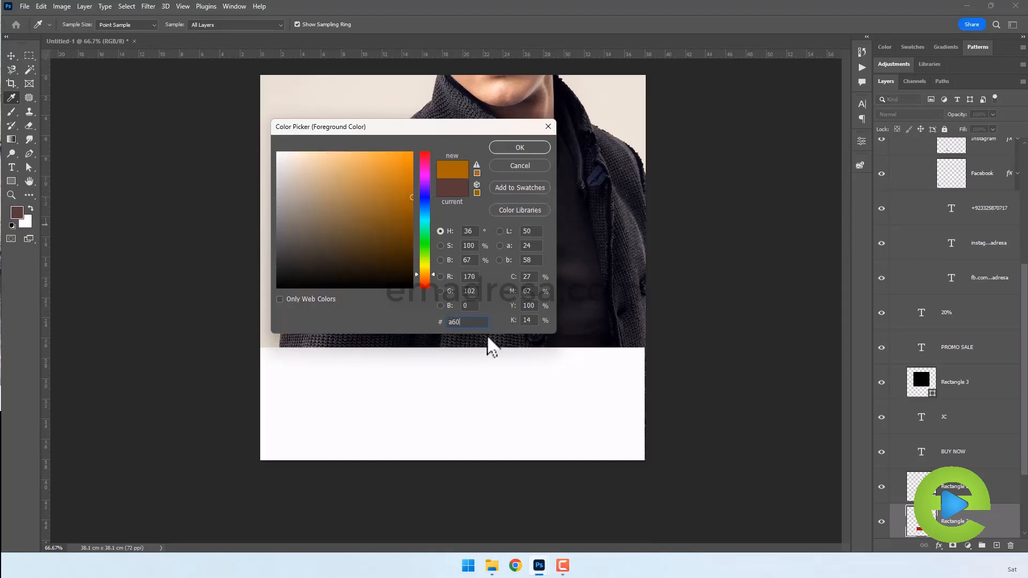
{"action": "type", "text": "c0"}
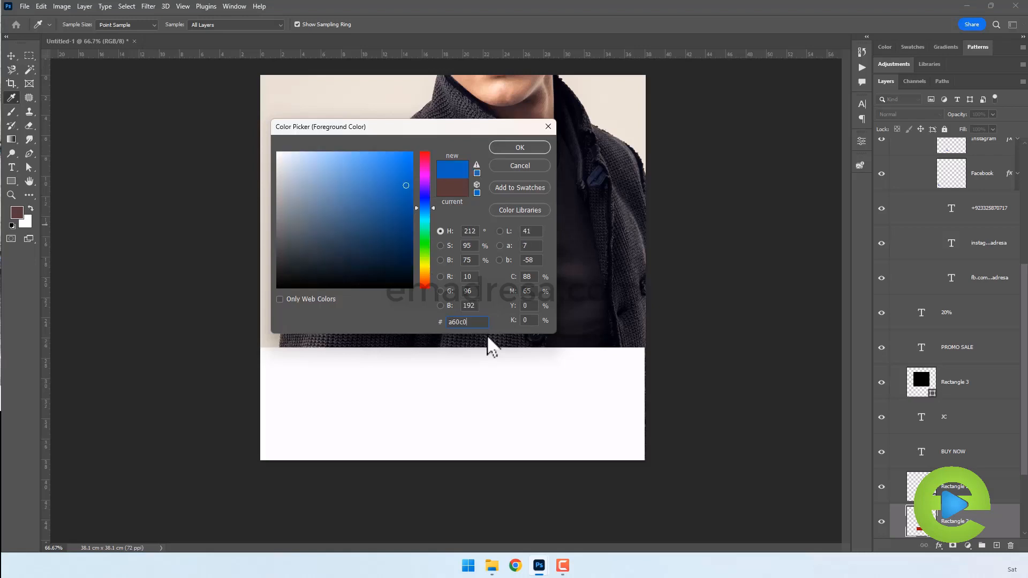
{"action": "type", "text": "c"}
{"action": "left_click", "coordinate": [519, 143]}
{"action": "key", "text": "v"}
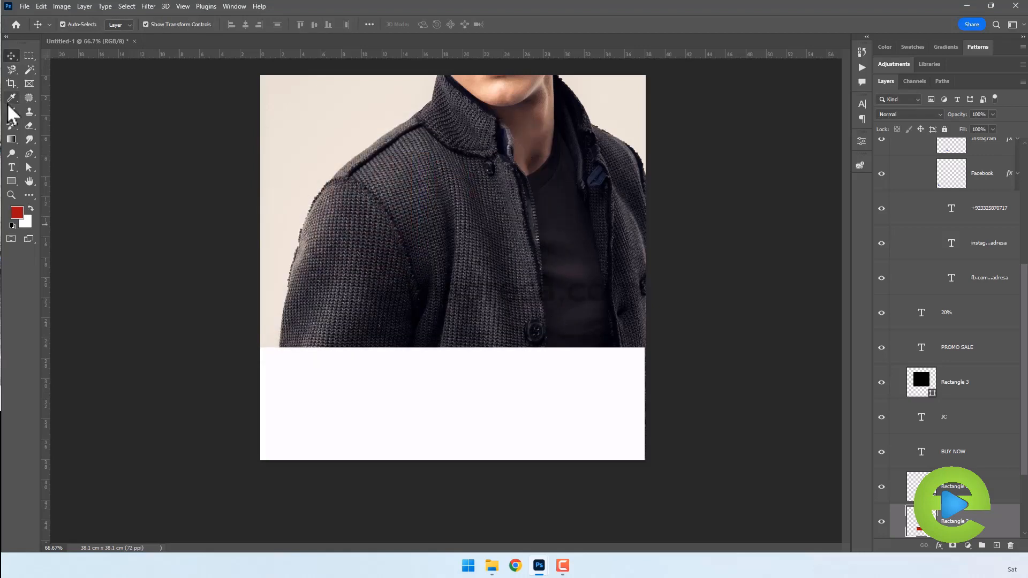
- Draw a rectangle about 373 x 107 px over the white band's upper edge and fill it with the red foreground color
{"action": "left_click", "coordinate": [12, 181]}
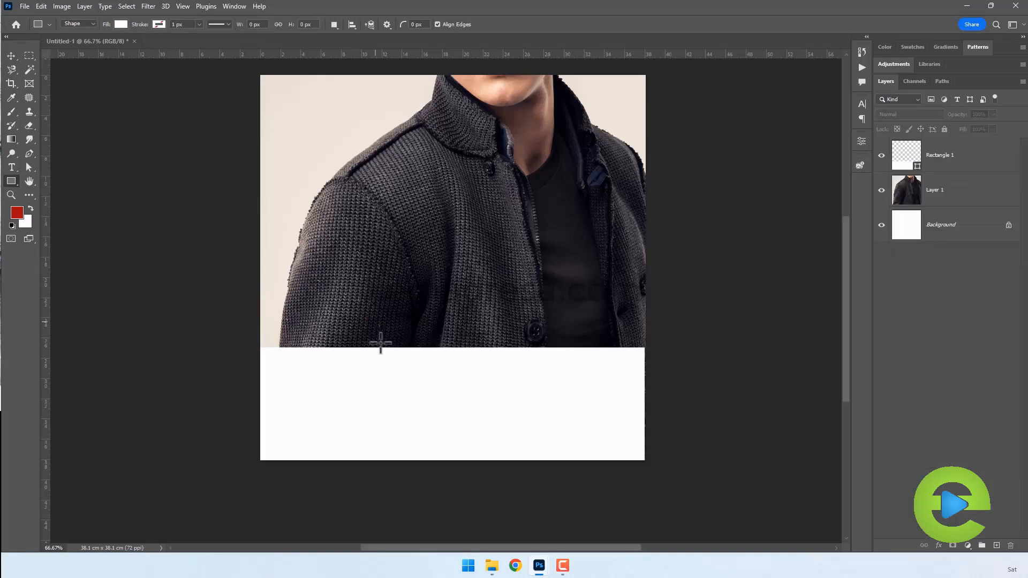
{"action": "left_click_drag", "start_coordinate": [376, 322], "coordinate": [510, 361]}
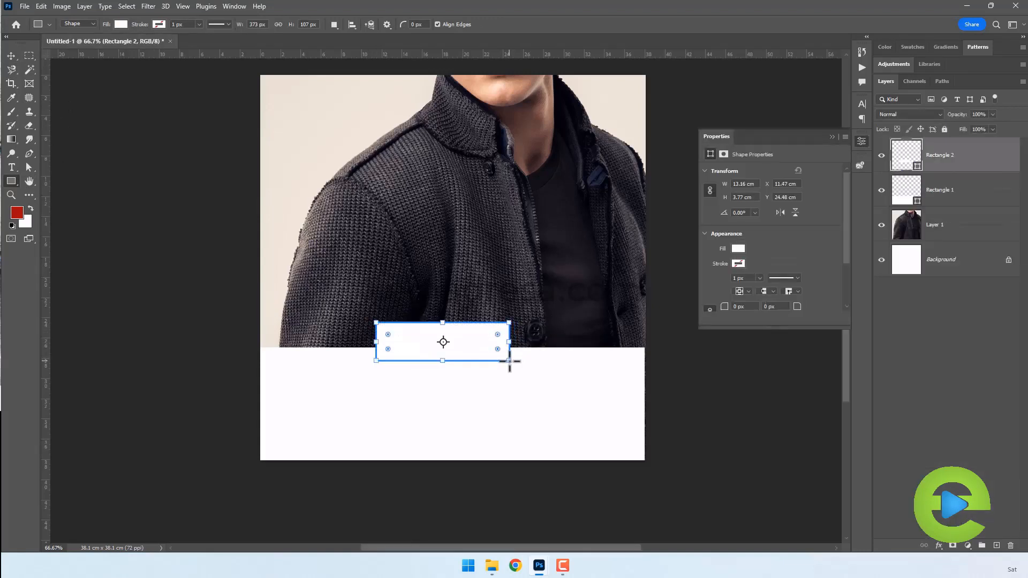
{"action": "left_click", "coordinate": [11, 55]}
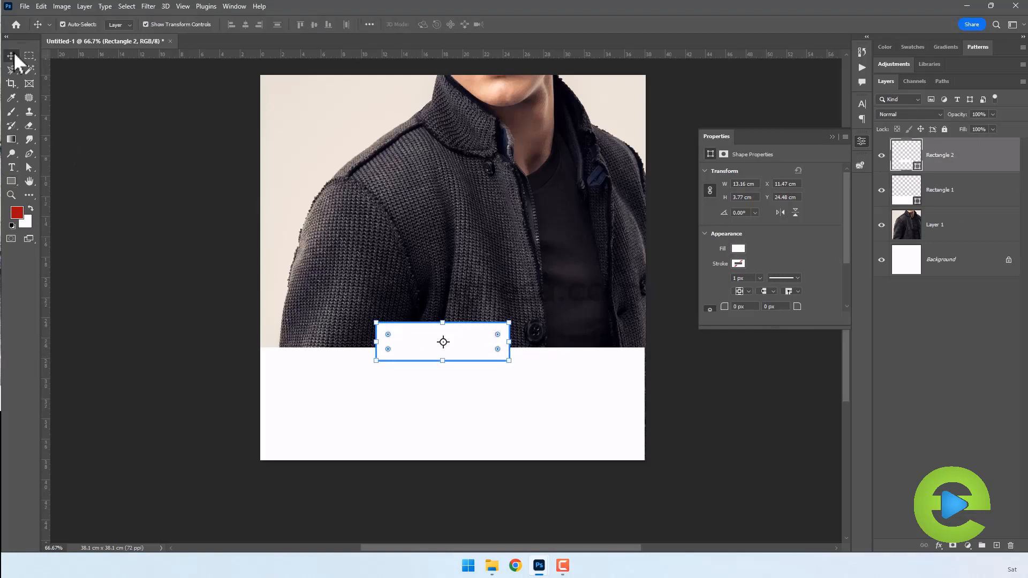
{"action": "key", "text": "alt+BackSpace"}
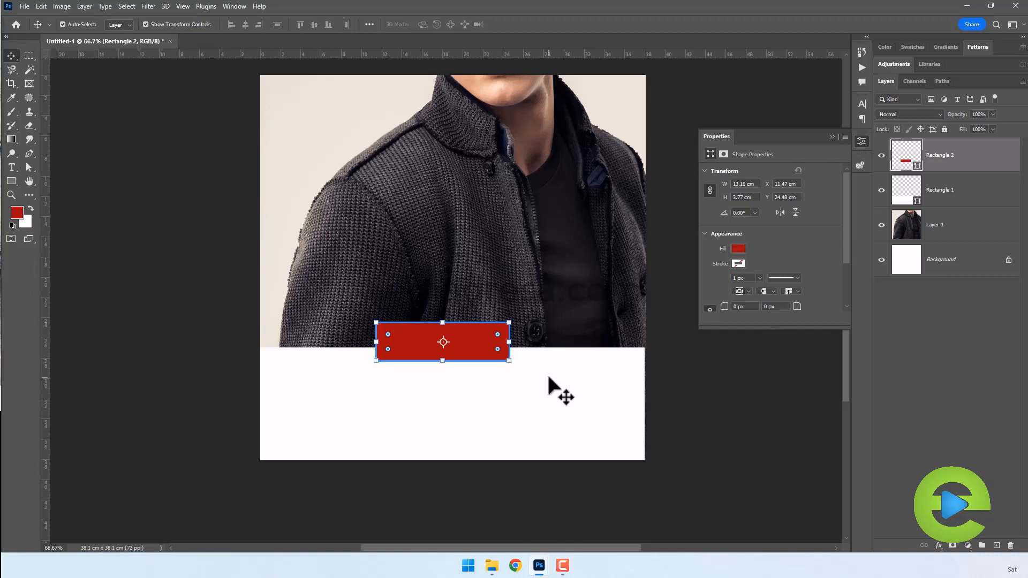
- Align the red rectangle and the white band on their horizontal centers
{"action": "left_click", "coordinate": [529, 380], "text": "shift"}
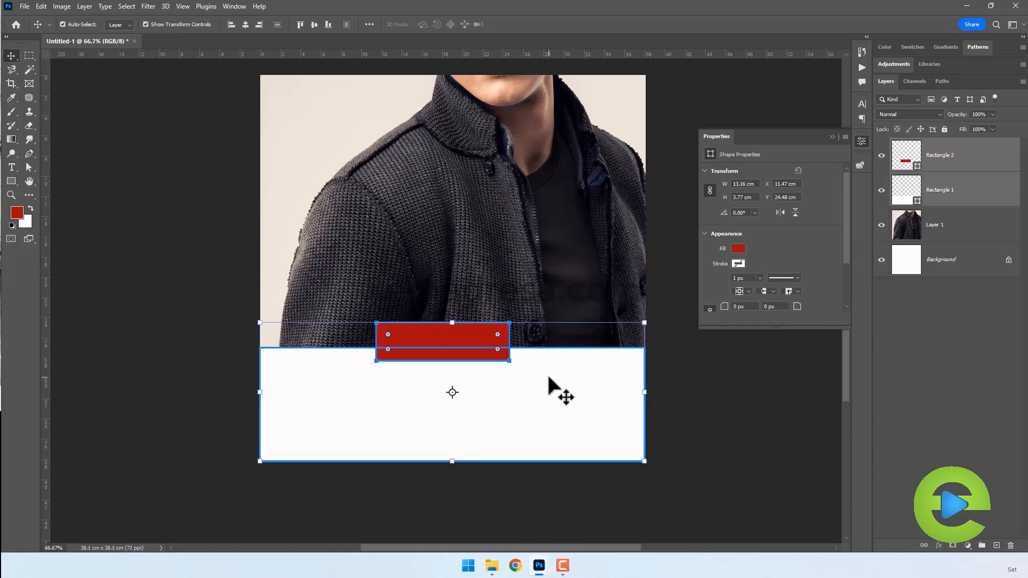
{"action": "left_click", "coordinate": [247, 25]}
{"action": "left_click", "coordinate": [432, 403]}
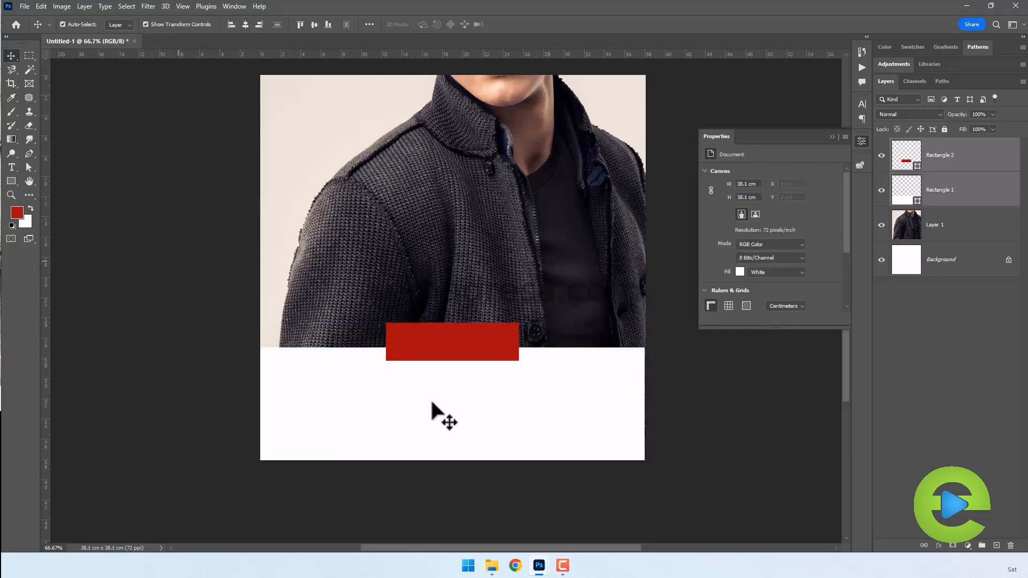
- Move the red rectangle slightly down to straddle the white band's upper edge evenly, and realign both shapes on their horizontal centers
{"action": "left_click", "coordinate": [506, 356]}
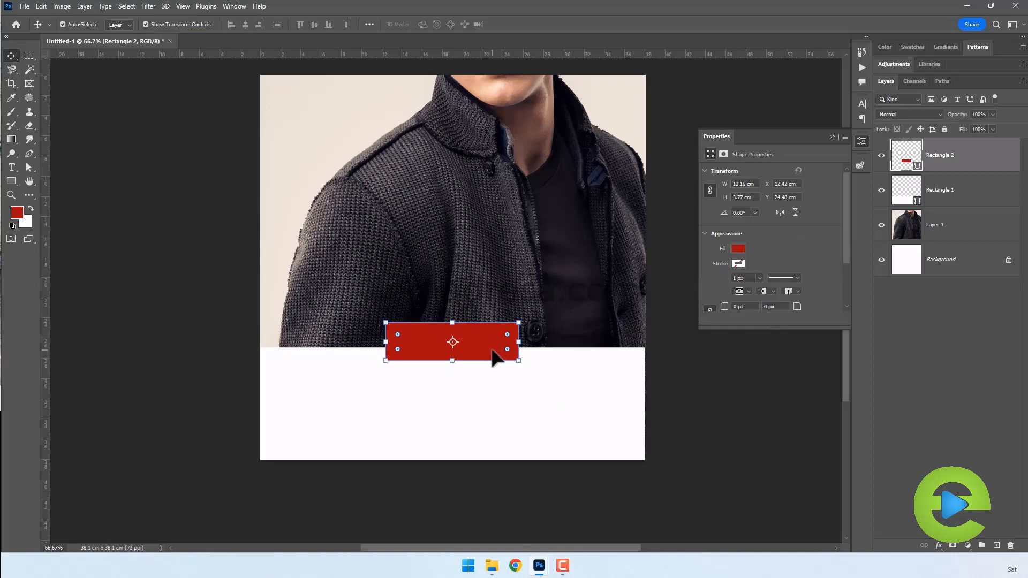
{"action": "left_click_drag", "start_coordinate": [492, 350], "coordinate": [492, 357]}
{"action": "left_click", "coordinate": [486, 395], "text": "shift"}
{"action": "left_click", "coordinate": [246, 25]}
{"action": "left_click", "coordinate": [199, 204]}
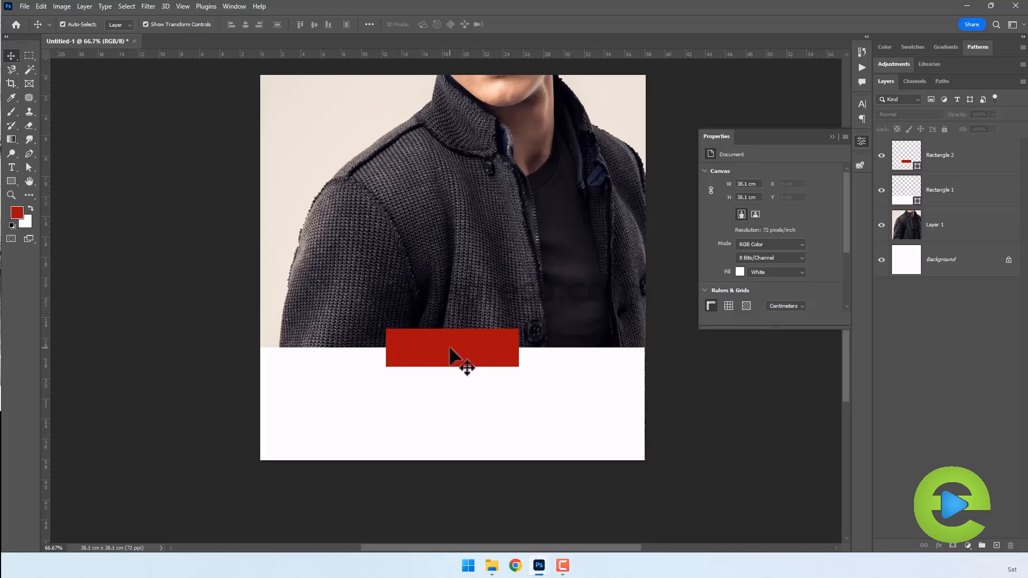
- Move the jacket model photo slightly left on the canvas
{"action": "left_click", "coordinate": [333, 396]}
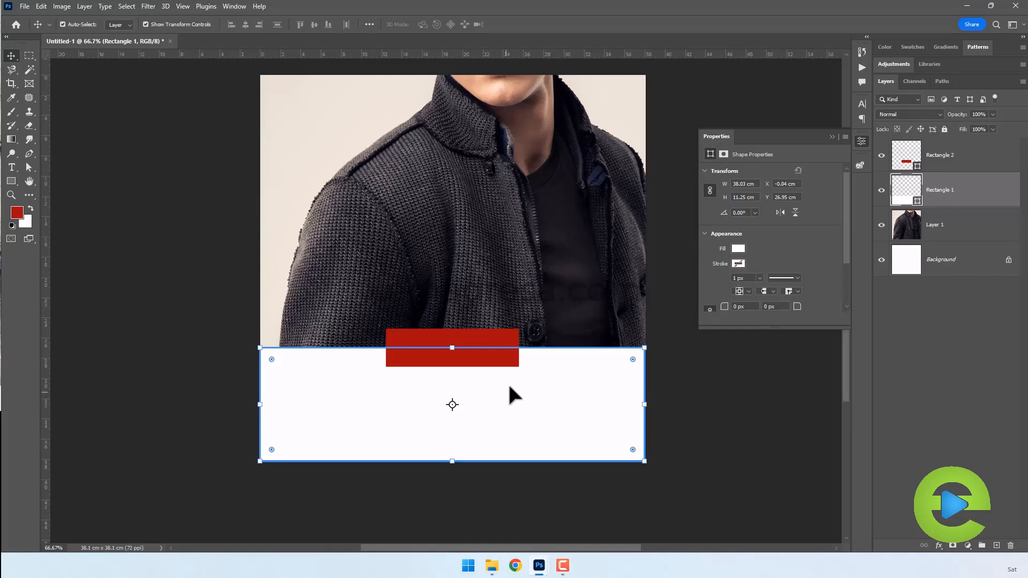
{"action": "left_click", "coordinate": [527, 270]}
{"action": "left_click_drag", "start_coordinate": [554, 274], "coordinate": [536, 240]}
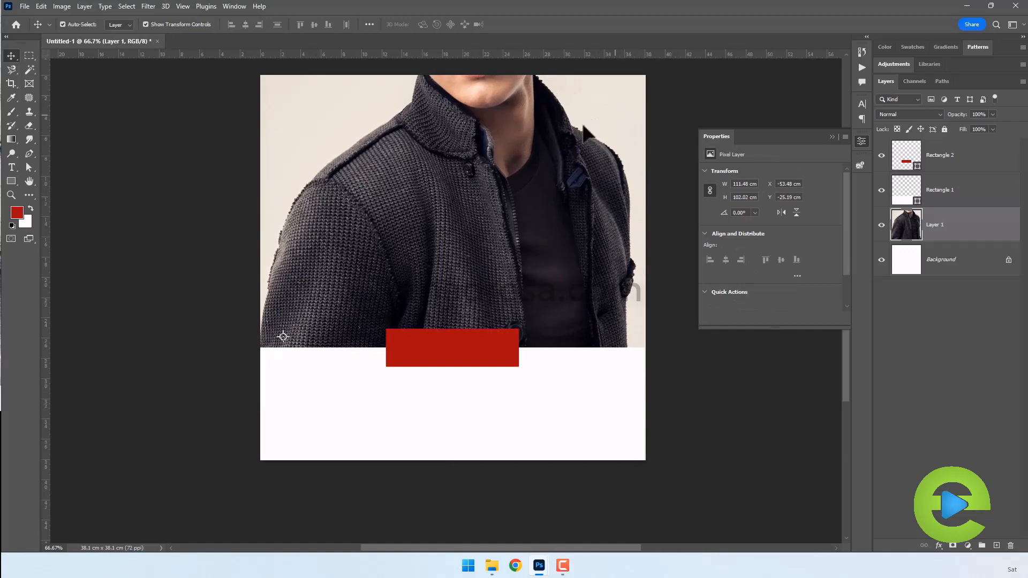
- Duplicate the red rectangle and place the copy near the photo's upper right, half beyond the canvas edge
{"action": "left_click", "coordinate": [496, 337]}
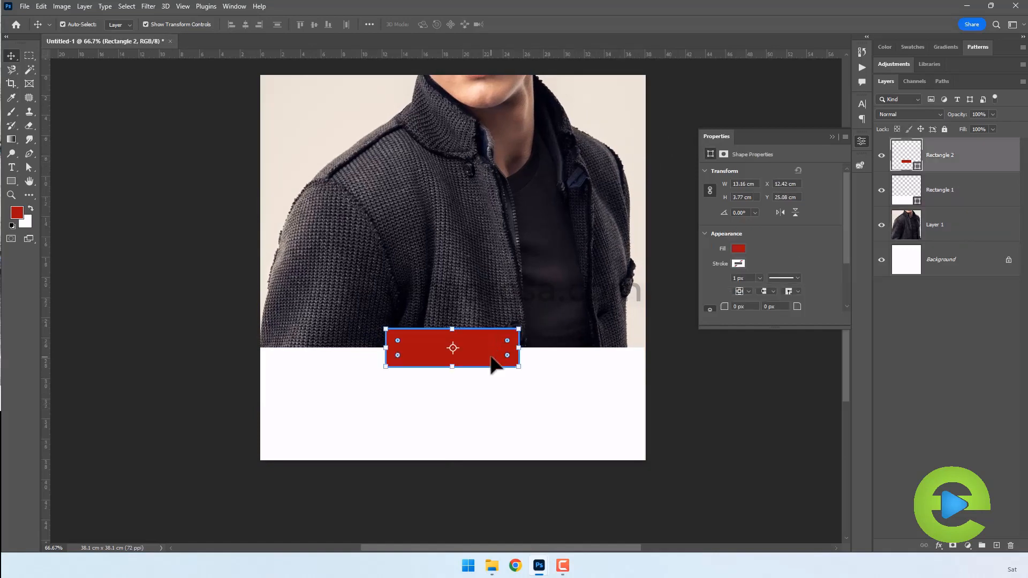
{"action": "left_click_drag", "start_coordinate": [496, 362], "coordinate": [612, 171]}
{"action": "left_click_drag", "start_coordinate": [528, 168], "coordinate": [605, 143]}
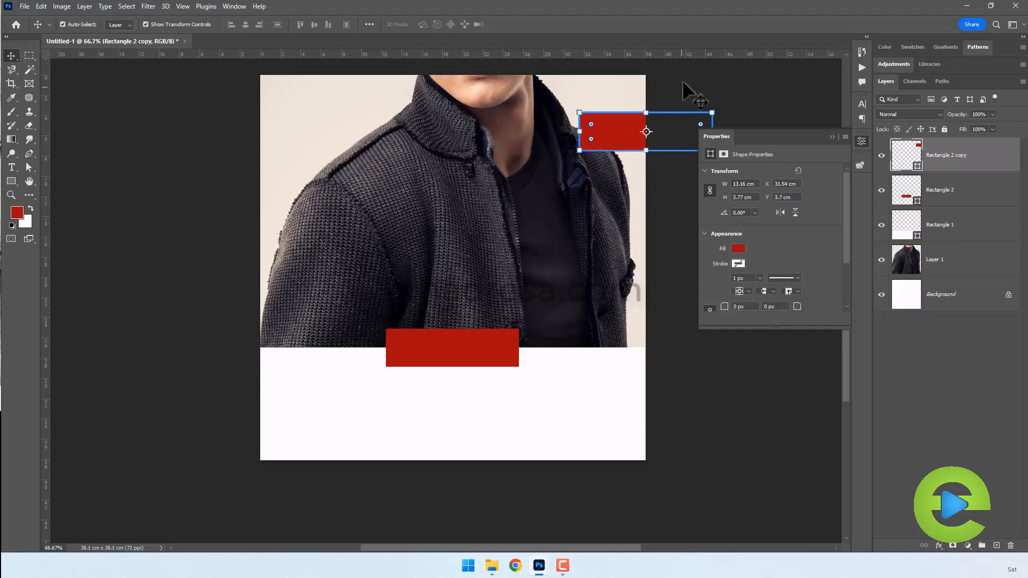
{"action": "left_click", "coordinate": [682, 83]}
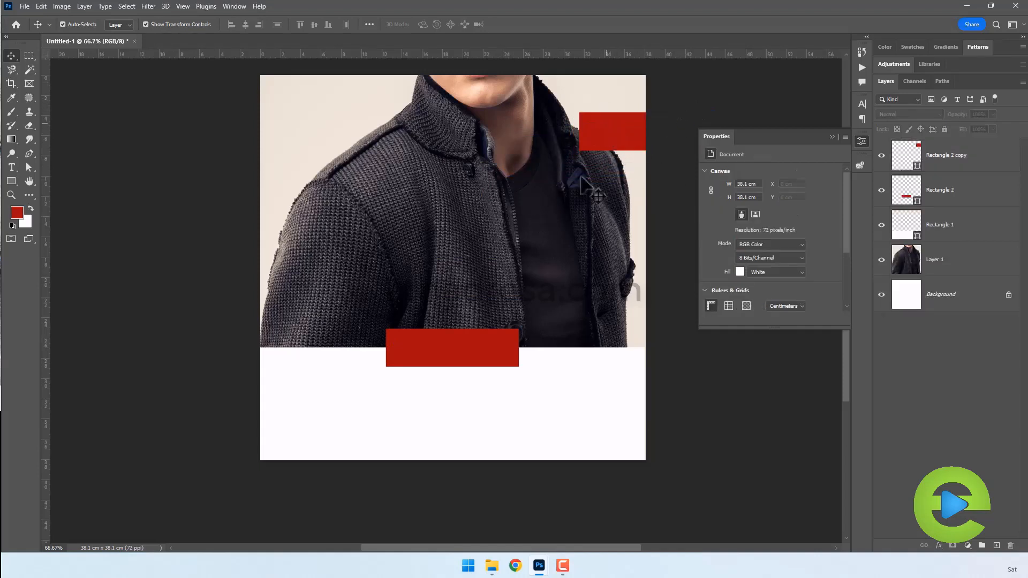
- Shift the model photo further left and raise the red rectangle copy closer to the canvas's top right corner
{"action": "left_click", "coordinate": [533, 230]}
{"action": "left_click_drag", "start_coordinate": [546, 259], "coordinate": [525, 256]}
{"action": "left_click_drag", "start_coordinate": [599, 147], "coordinate": [611, 124]}
{"action": "left_click", "coordinate": [656, 201]}
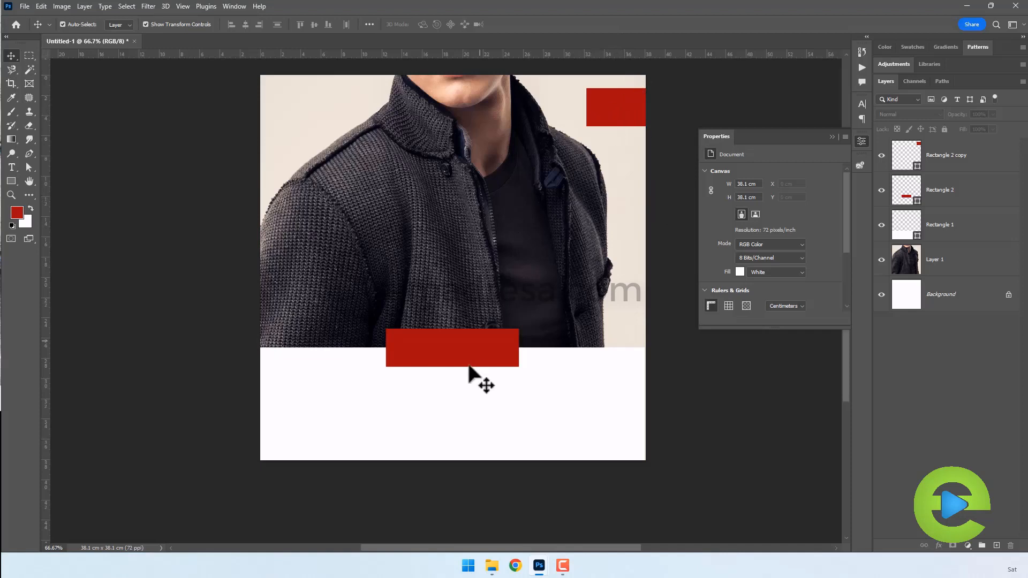
- Lower the white band's upper edge to reduce its height to about 10.05 cm
{"action": "left_click", "coordinate": [541, 382]}
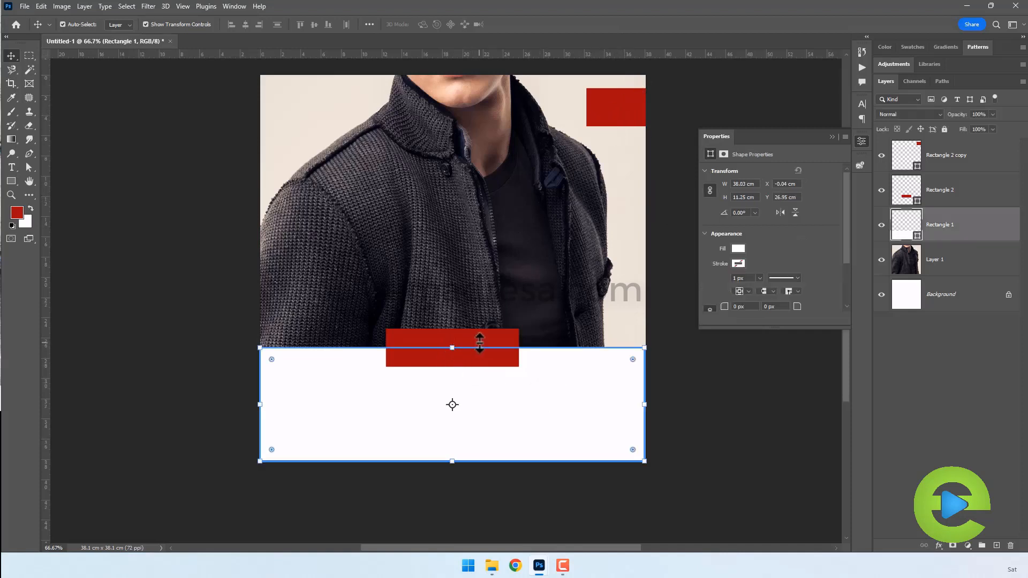
{"action": "left_click", "coordinate": [452, 348]}
{"action": "left_click_drag", "start_coordinate": [452, 348], "coordinate": [452, 361]}
{"action": "key", "text": "Return"}
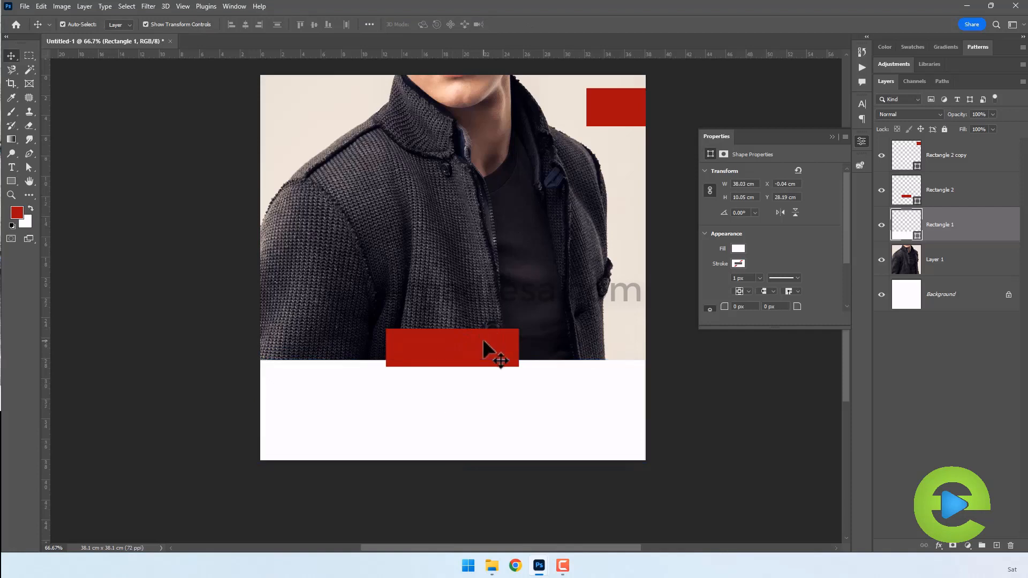
- Move the lower red rectangle down so it straddles the white band's upper edge evenly
{"action": "left_click", "coordinate": [488, 348]}
{"action": "left_click_drag", "start_coordinate": [492, 338], "coordinate": [493, 351]}
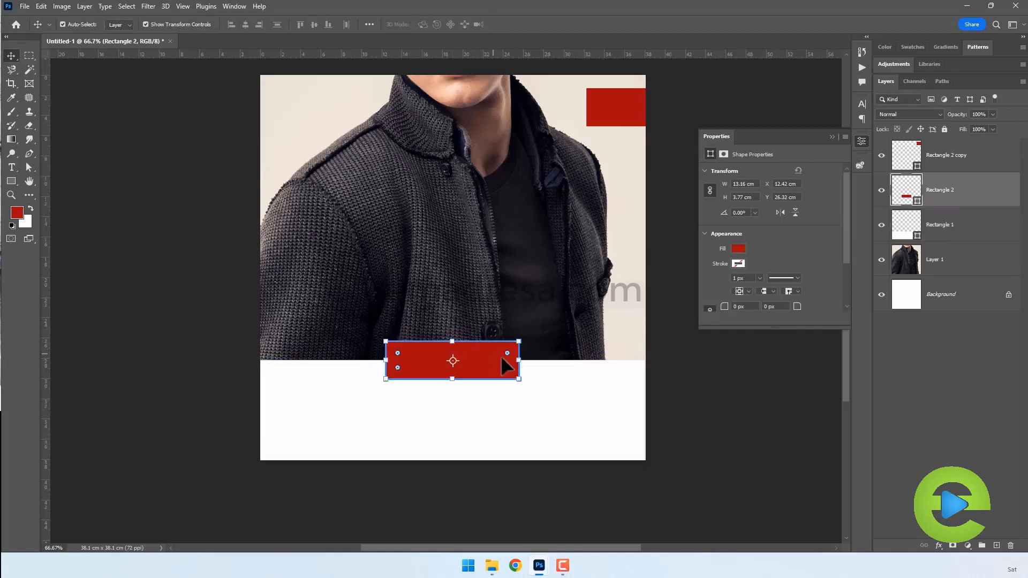
{"action": "left_click", "coordinate": [555, 387]}
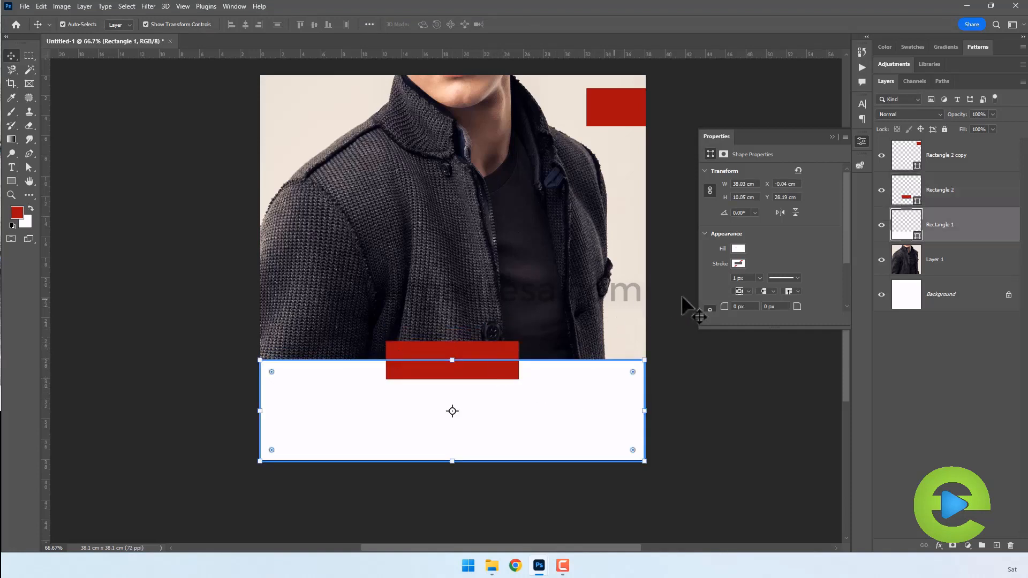
{"action": "left_click", "coordinate": [477, 369], "text": "shift"}
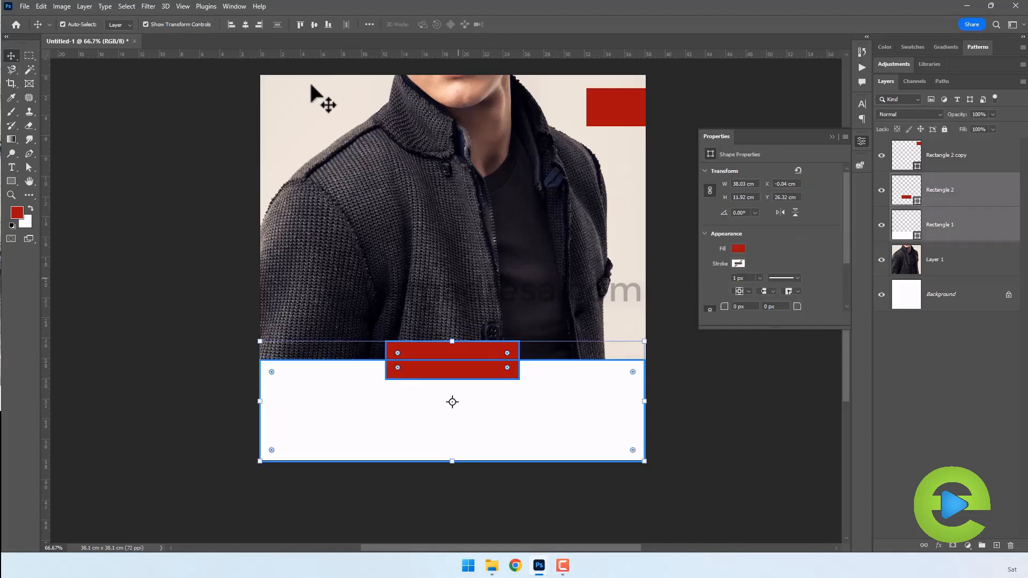
{"action": "left_click", "coordinate": [164, 209]}
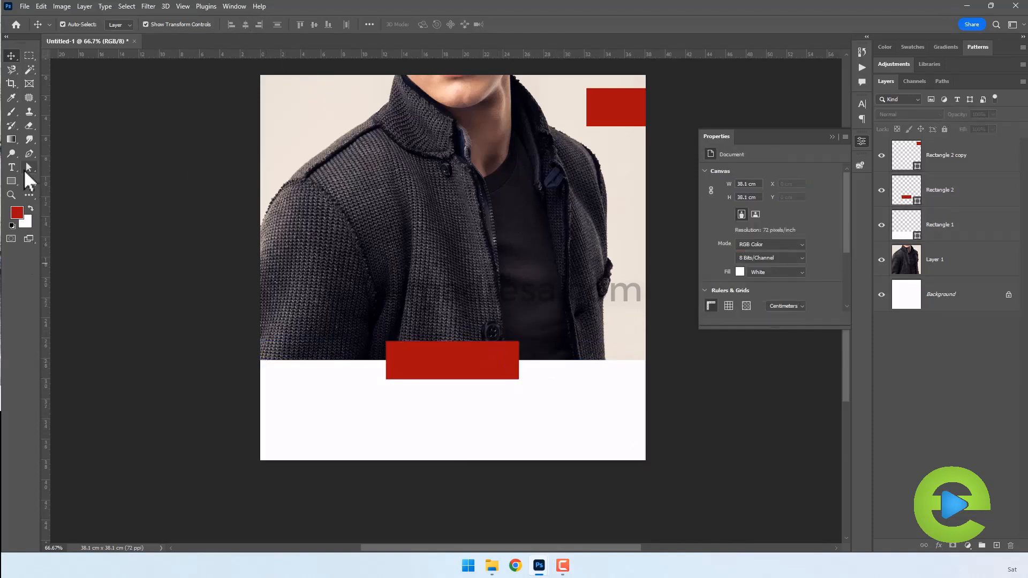
- Set the Type tool to the Bebas Neue font with white text color
{"action": "left_click", "coordinate": [11, 167]}
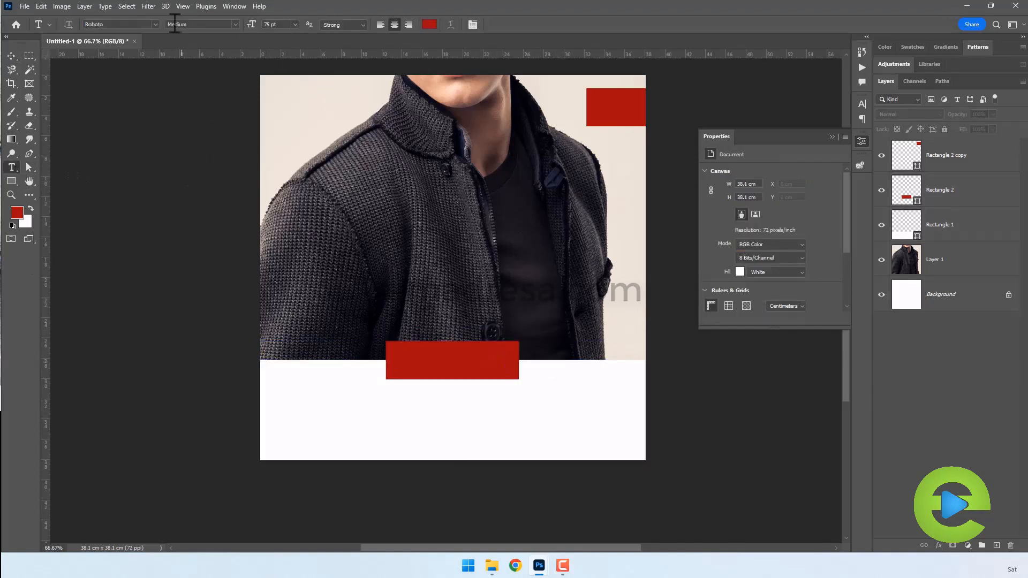
{"action": "left_click", "coordinate": [155, 24]}
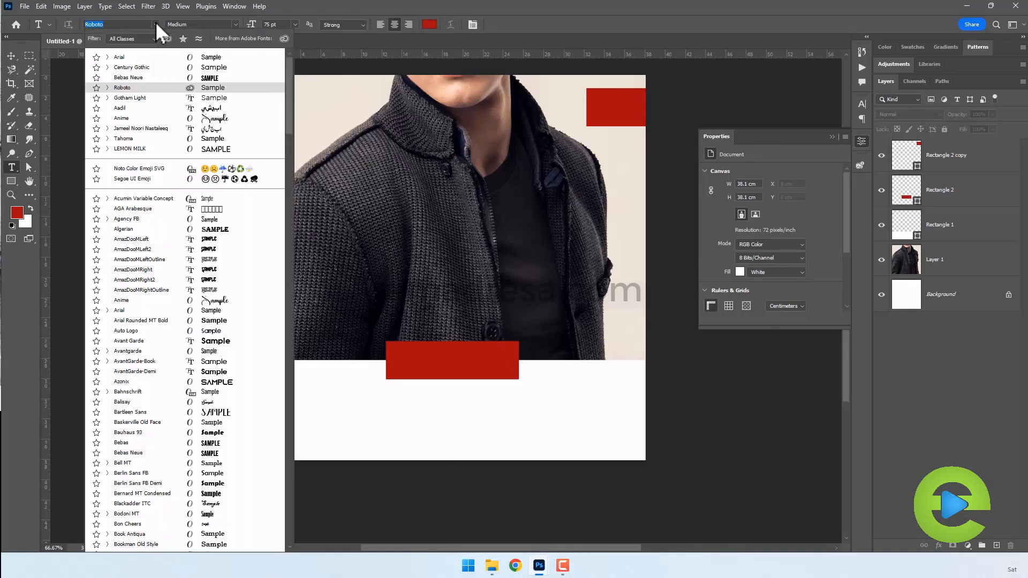
{"action": "left_click", "coordinate": [161, 79]}
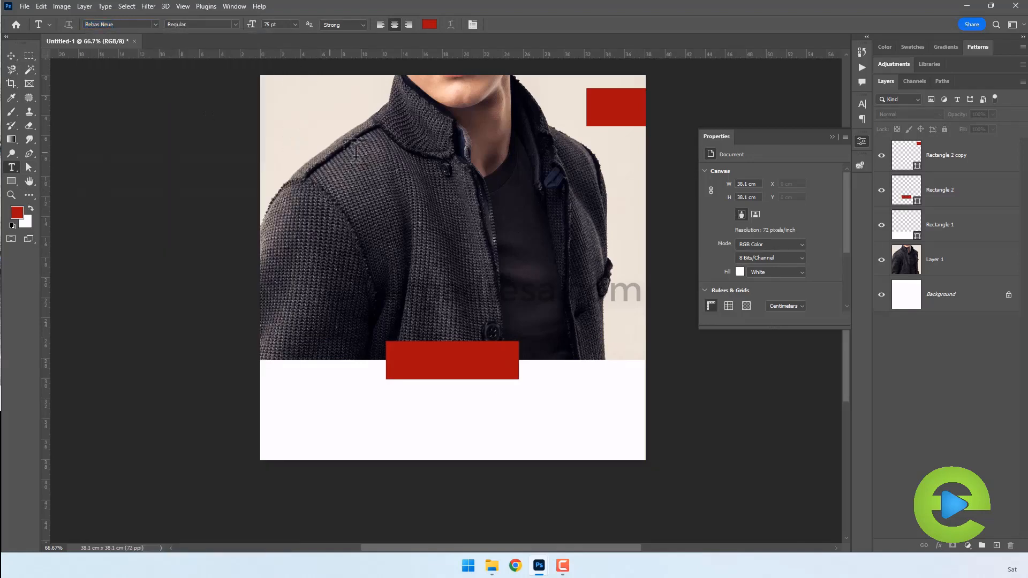
{"action": "left_click", "coordinate": [429, 24]}
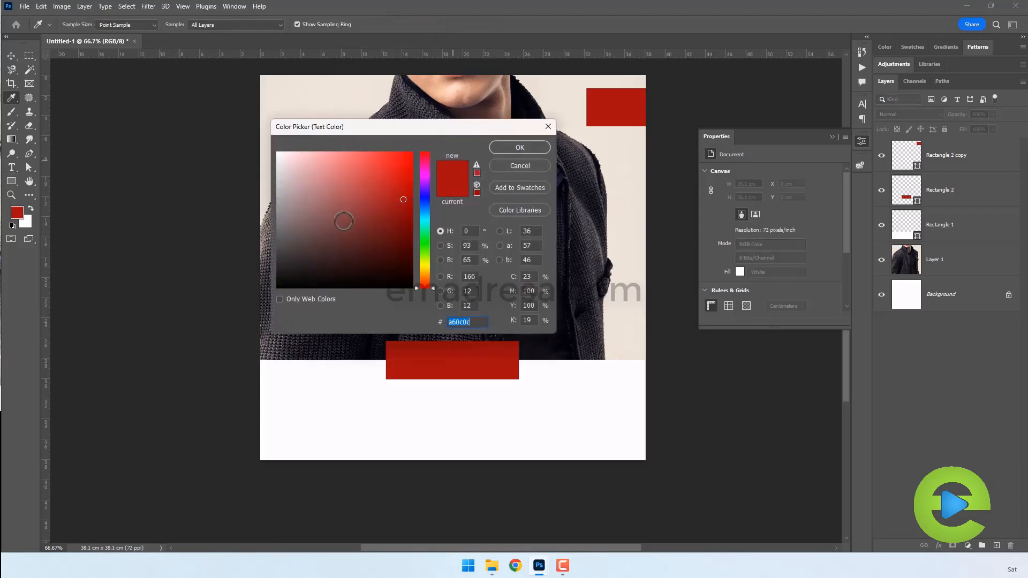
{"action": "left_click_drag", "start_coordinate": [344, 223], "coordinate": [236, 129]}
{"action": "left_click", "coordinate": [506, 145]}
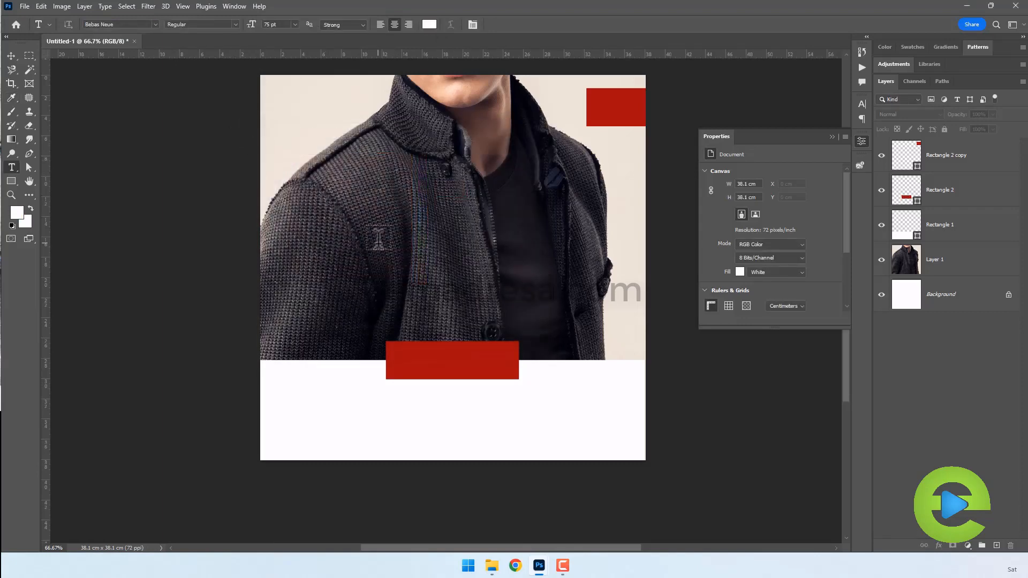
- Add the text "BUY NOW" over the jacket
{"action": "left_click", "coordinate": [377, 245]}
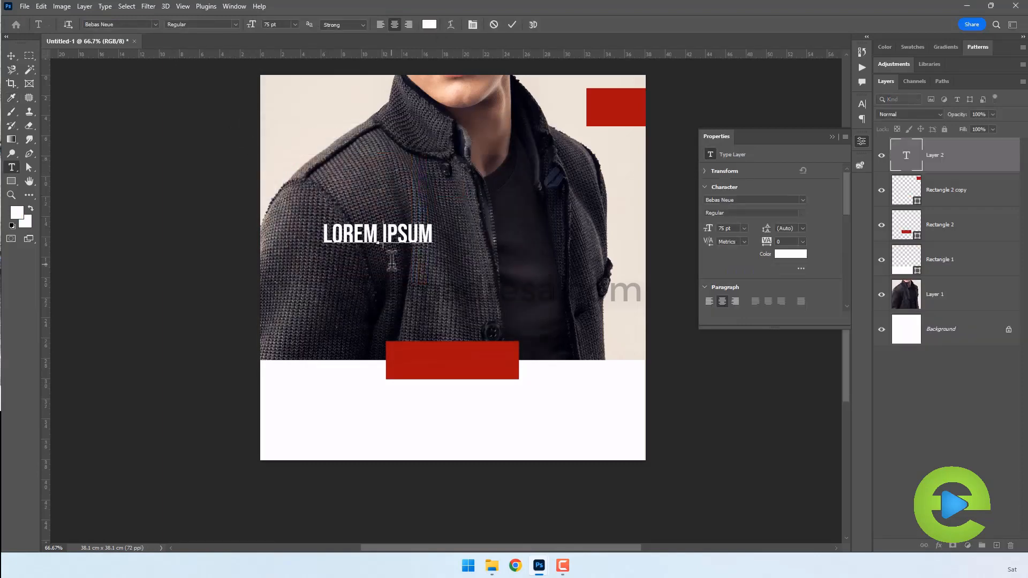
{"action": "type", "text": "BUY NOW"}
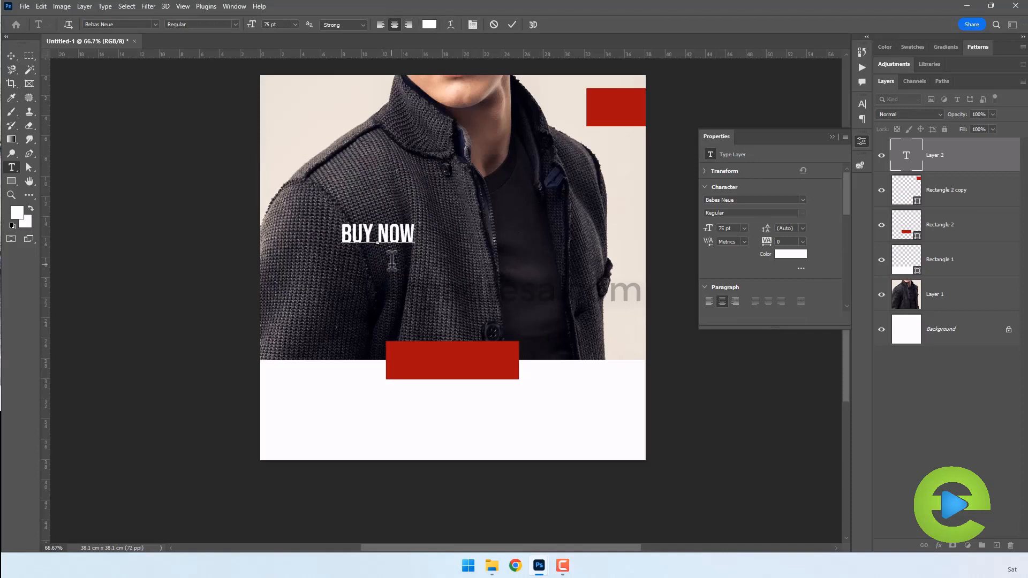
{"action": "left_click", "coordinate": [859, 140]}
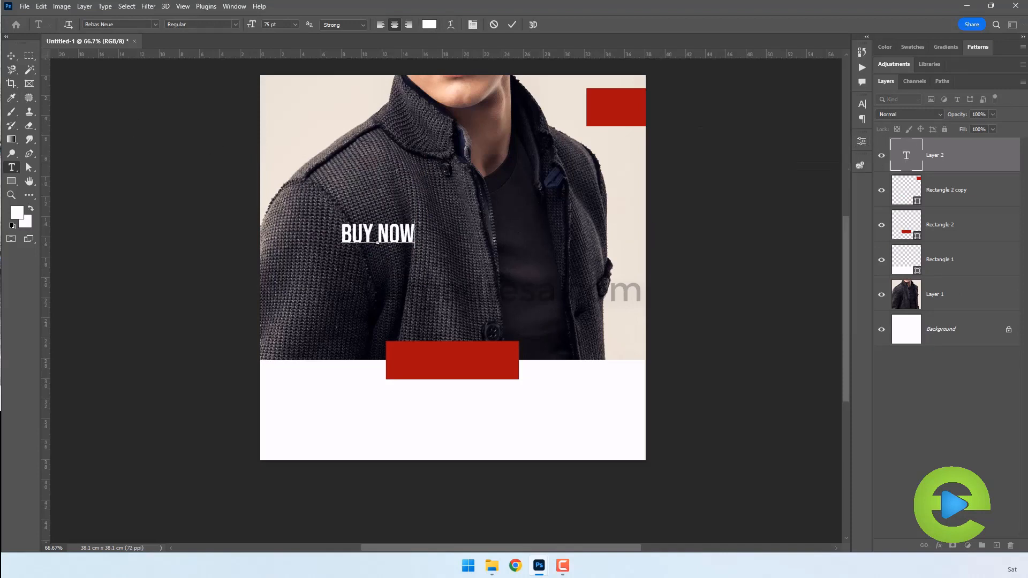
- Move the "BUY NOW" text onto the lower red rectangle, enlarge it slightly and center it on the rectangle
{"action": "left_click", "coordinate": [11, 55]}
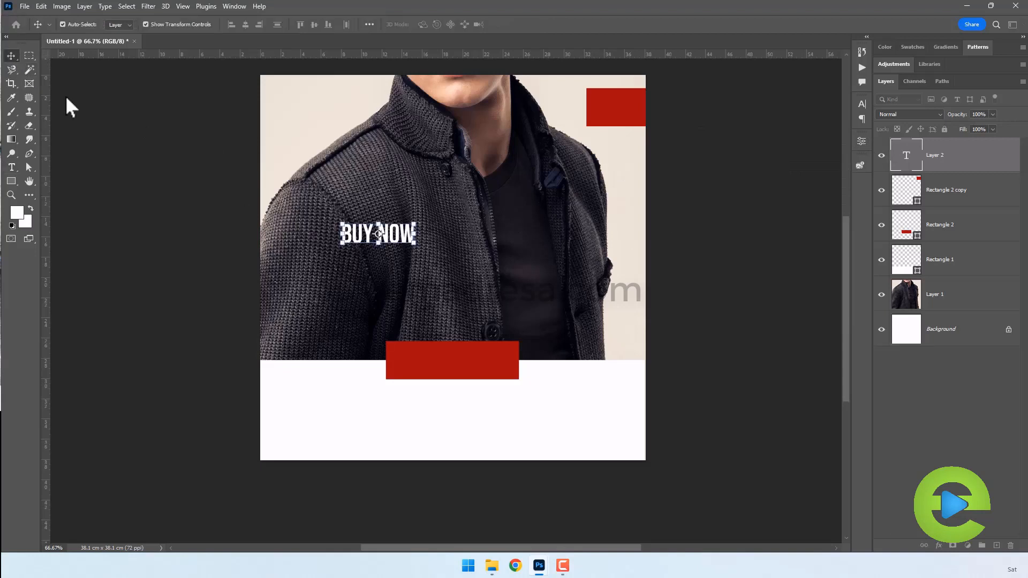
{"action": "left_click_drag", "start_coordinate": [400, 237], "coordinate": [476, 364]}
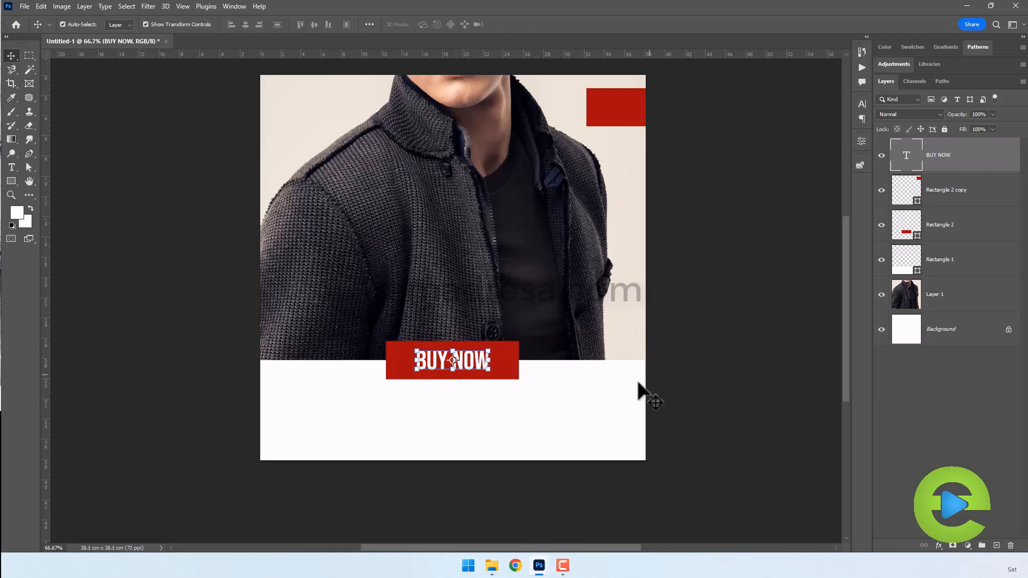
{"action": "left_click_drag", "start_coordinate": [491, 347], "coordinate": [499, 346]}
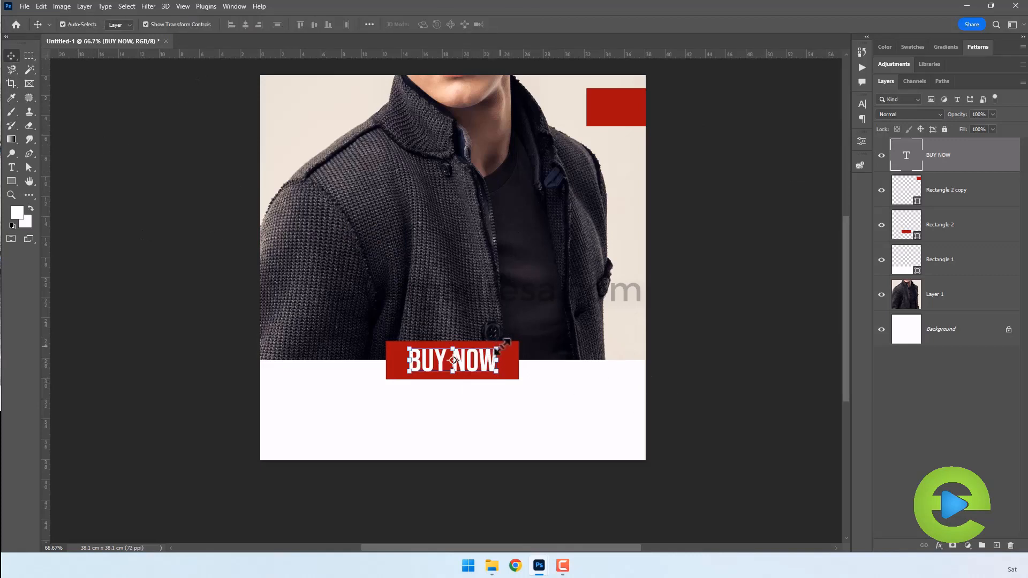
{"action": "left_click", "coordinate": [512, 352], "text": "shift"}
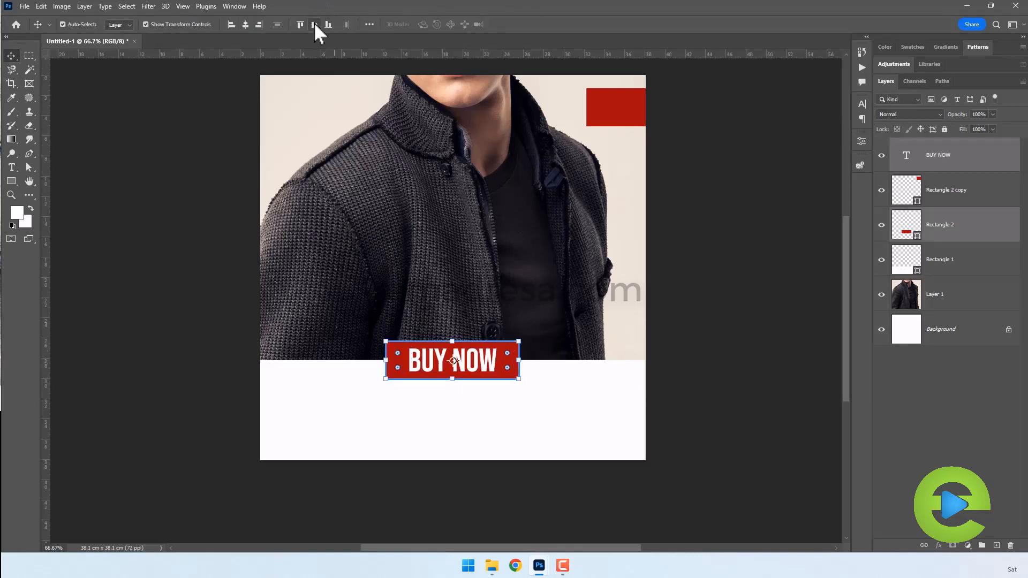
{"action": "left_click", "coordinate": [177, 191]}
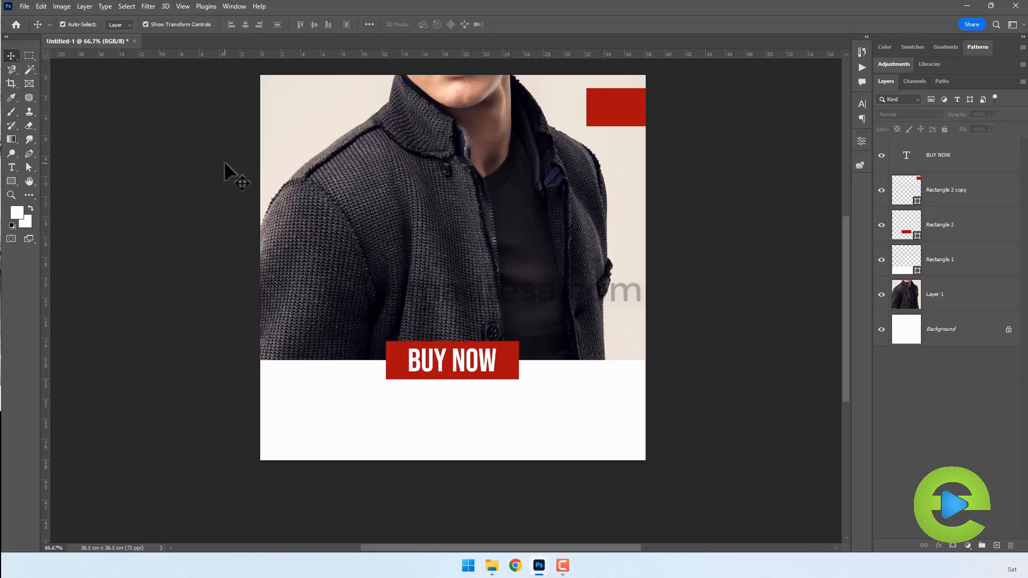
- Draw a rectangle about 588 x 513 px over the middle of the jacket and fill it with black
{"action": "left_click", "coordinate": [13, 181]}
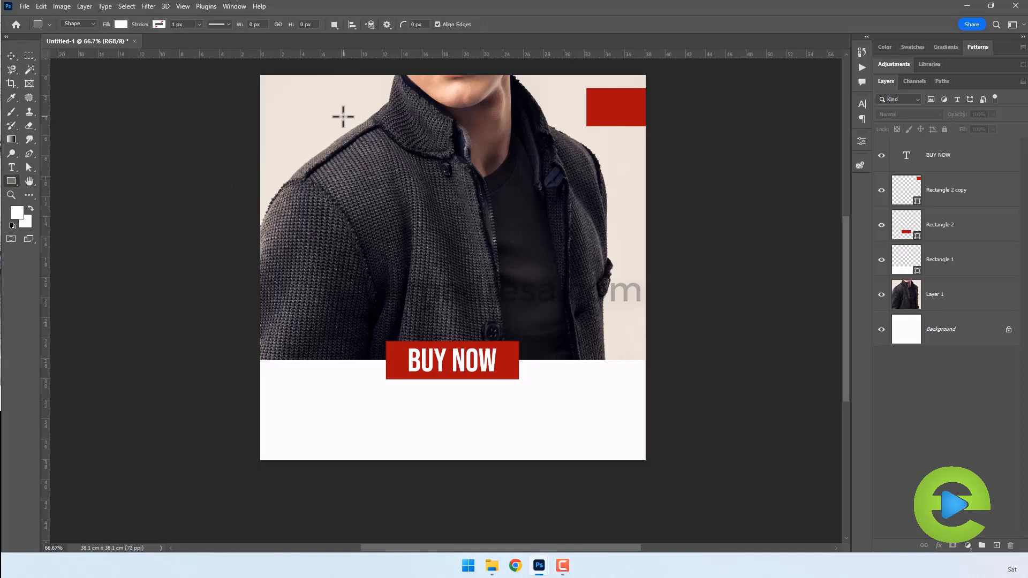
{"action": "left_click_drag", "start_coordinate": [341, 115], "coordinate": [551, 298]}
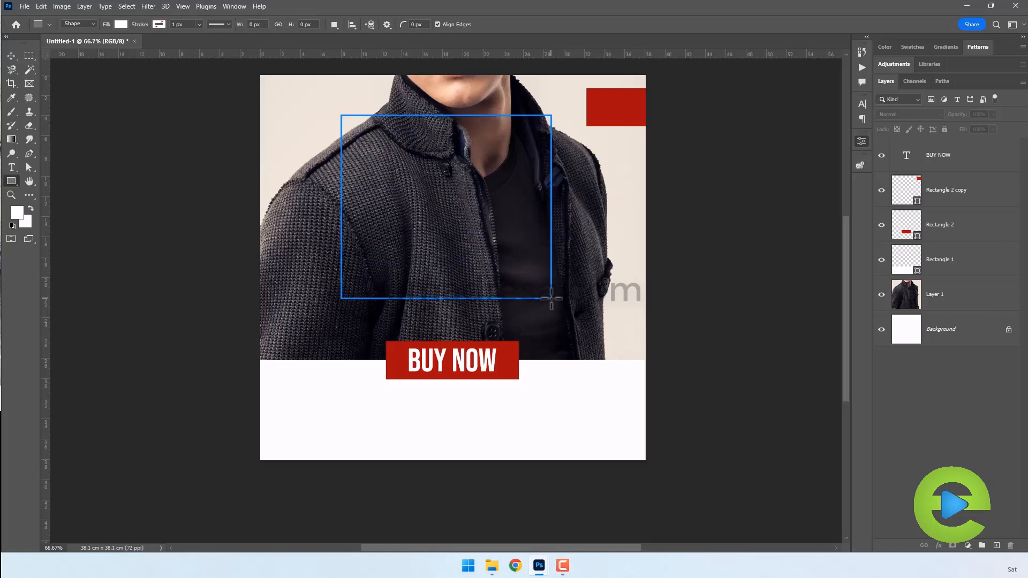
{"action": "left_click", "coordinate": [15, 212]}
{"action": "left_click", "coordinate": [384, 287]}
{"action": "left_click", "coordinate": [512, 145]}
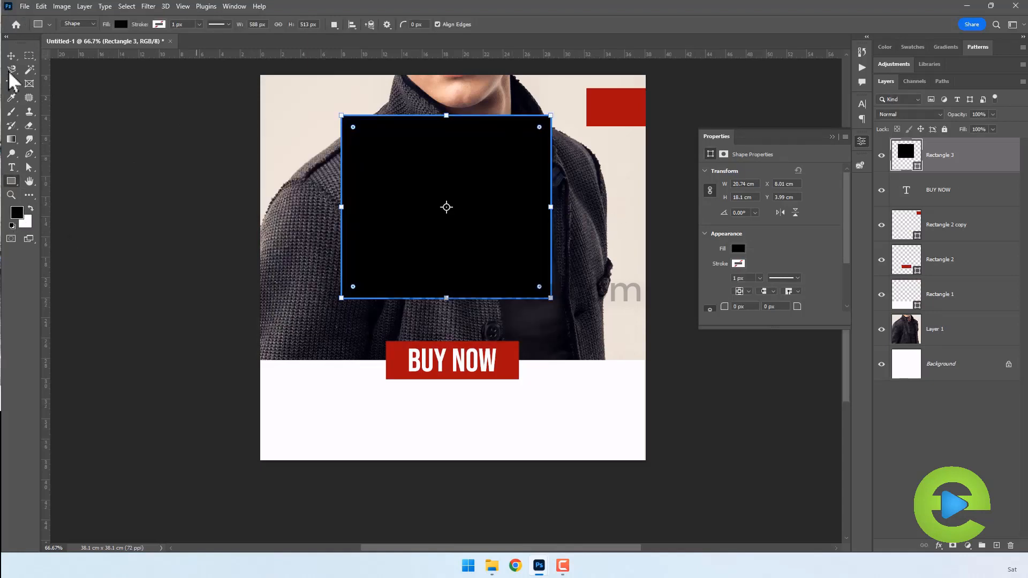
- Set the black rectangle's layer opacity to 50%
{"action": "left_click", "coordinate": [12, 56]}
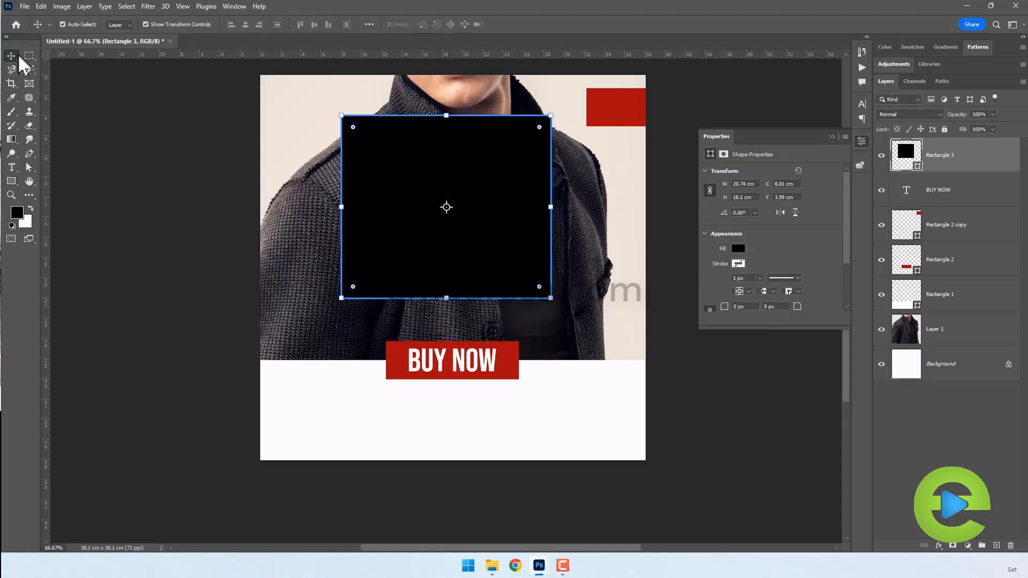
{"action": "left_click", "coordinate": [858, 142]}
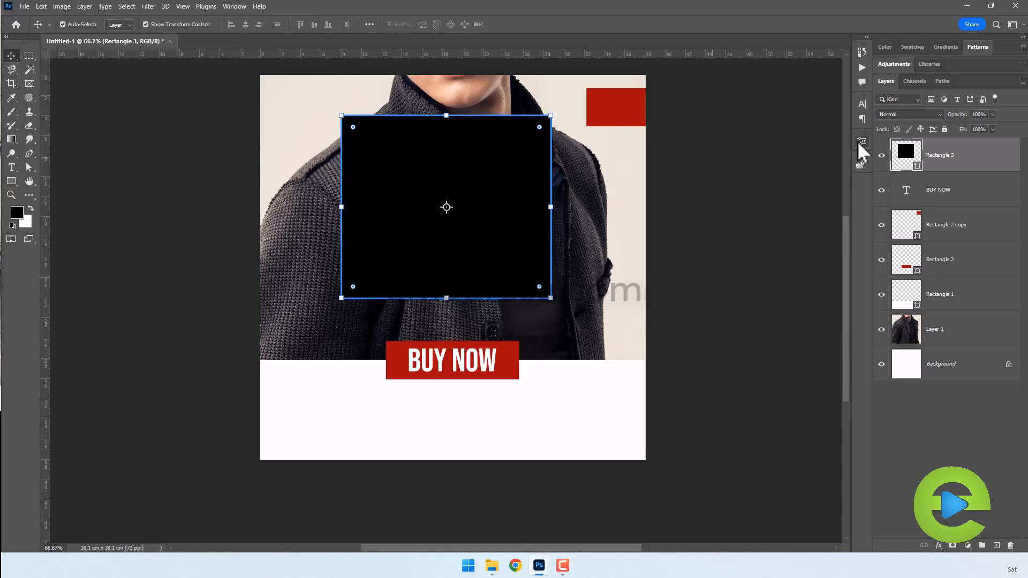
{"action": "left_click", "coordinate": [953, 117]}
{"action": "type", "text": "50"}
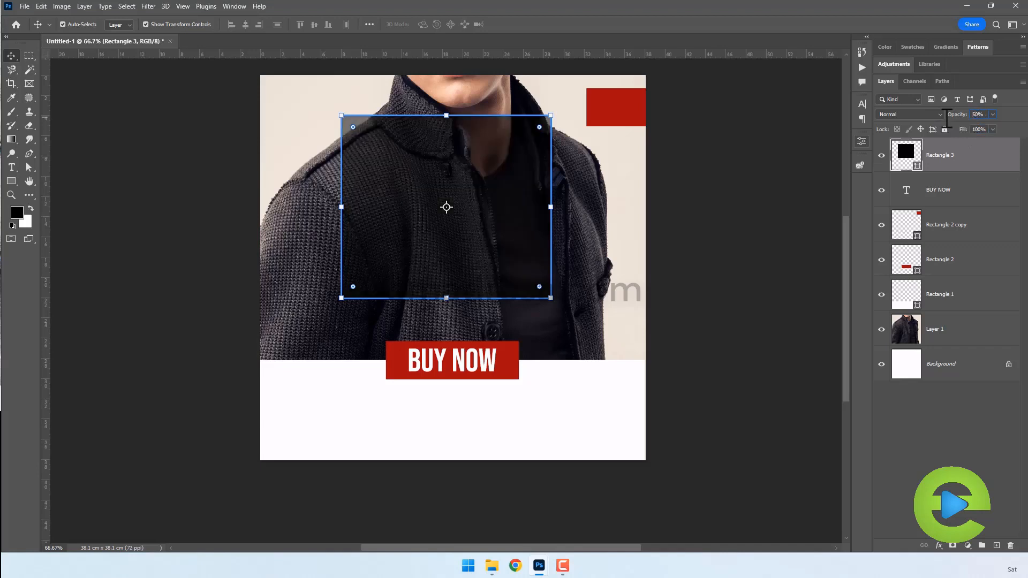
{"action": "left_click", "coordinate": [678, 178]}
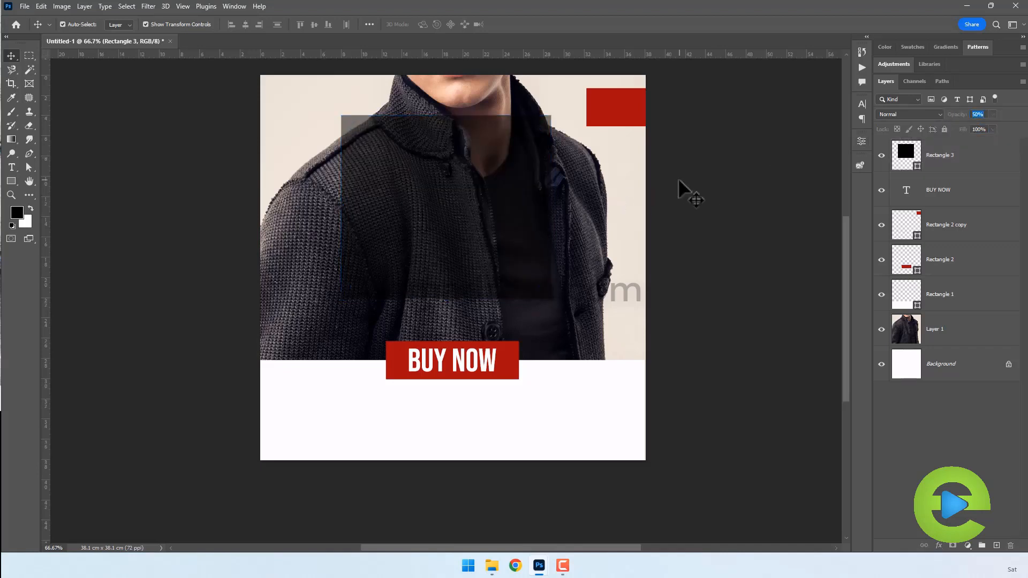
- Center the semi-transparent black rectangle horizontally on the canvas and move it slightly down over the jacket
{"action": "left_click", "coordinate": [534, 222]}
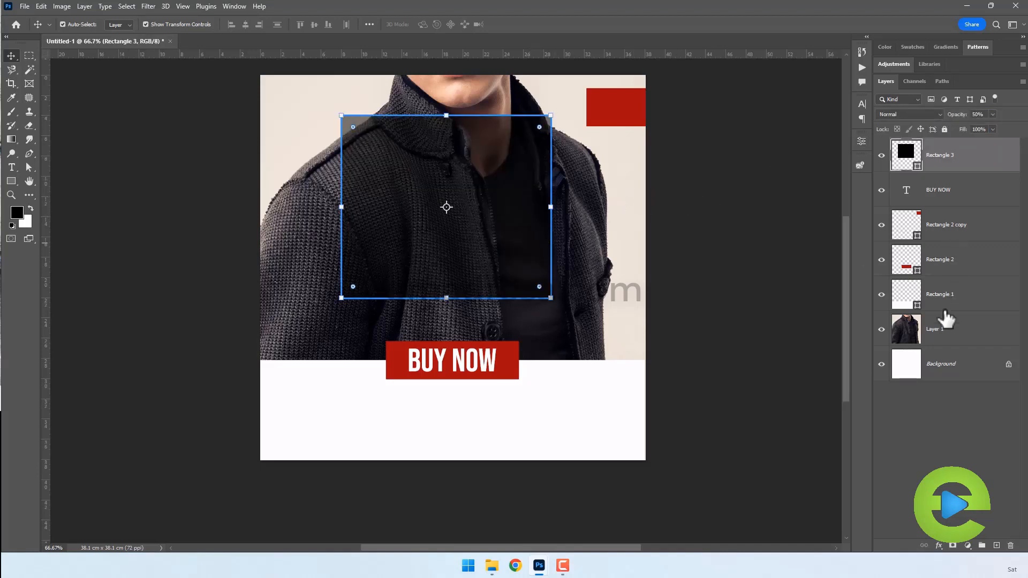
{"action": "left_click", "coordinate": [955, 369], "text": "shift"}
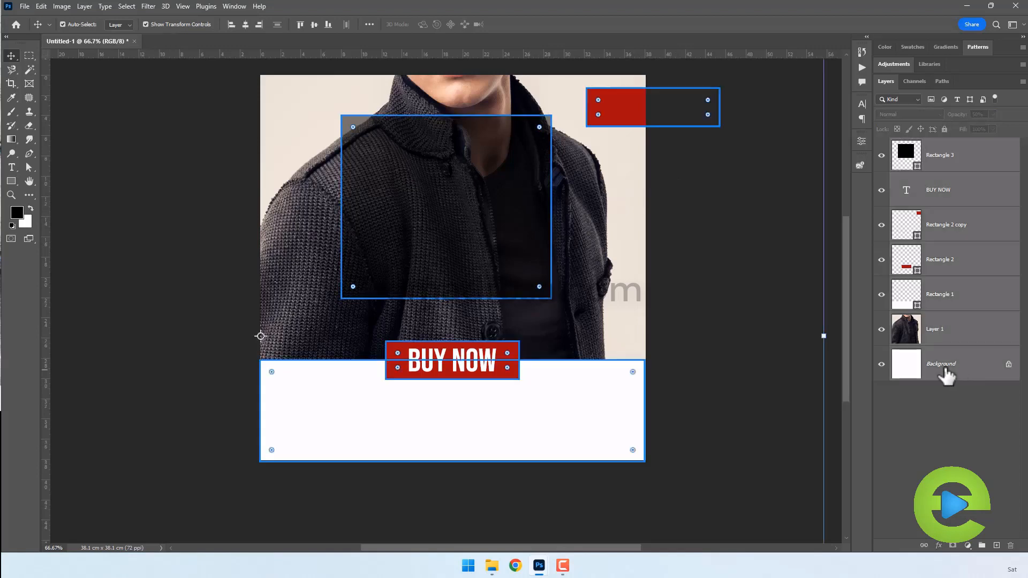
{"action": "left_click", "coordinate": [970, 163]}
{"action": "left_click_drag", "start_coordinate": [508, 214], "coordinate": [509, 235]}
{"action": "left_click", "coordinate": [716, 223]}
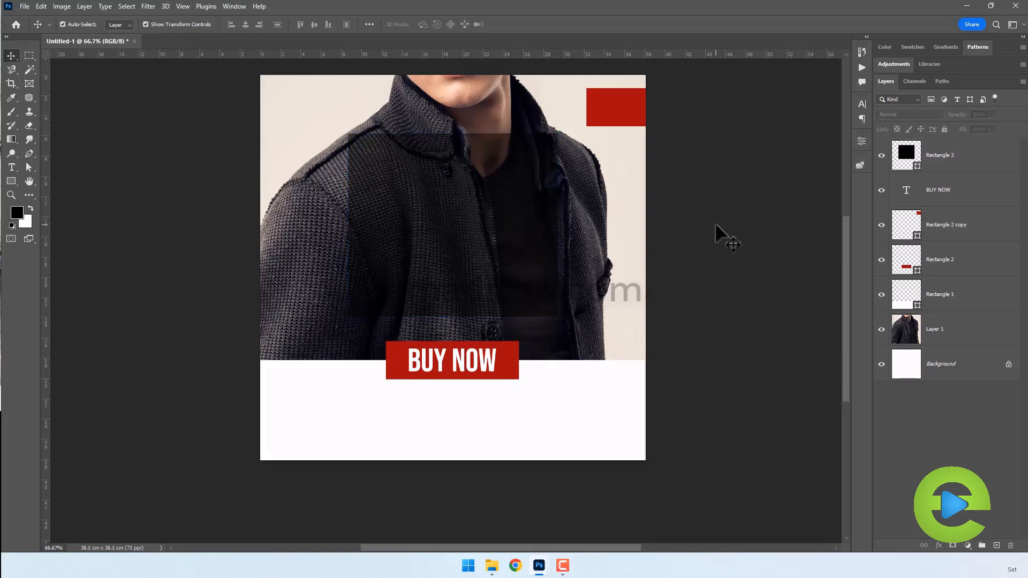
- Duplicate the "BUY NOW" text onto the semi-transparent black panel and bring the copy to the top of the layer stack
{"action": "left_click", "coordinate": [485, 361]}
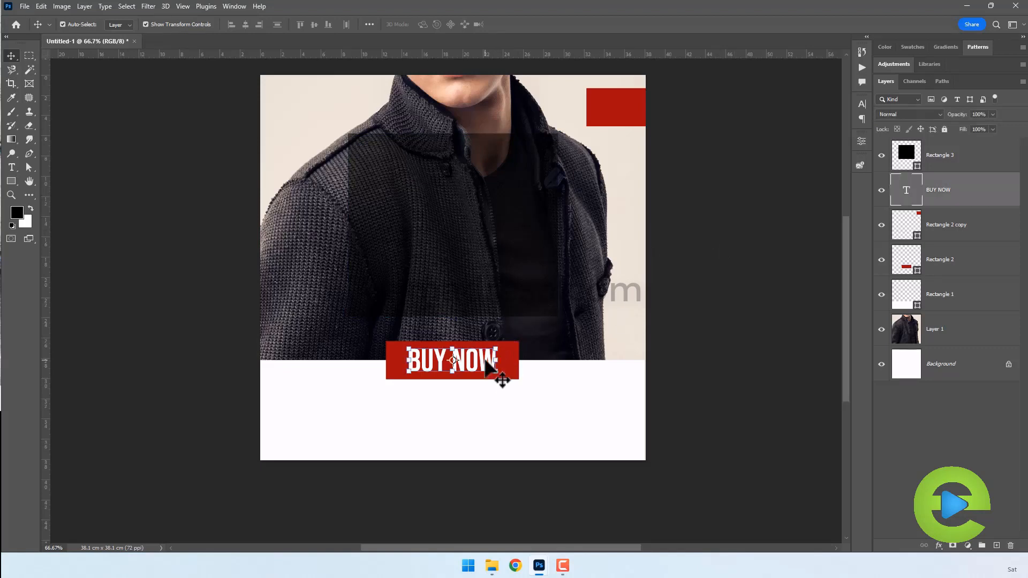
{"action": "left_click_drag", "start_coordinate": [497, 357], "coordinate": [493, 219]}
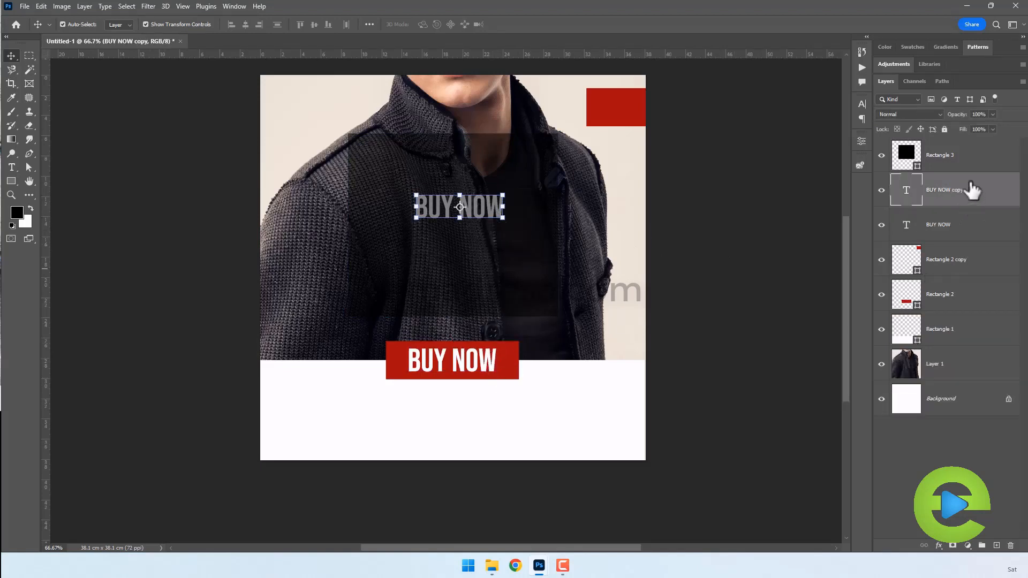
{"action": "left_click_drag", "start_coordinate": [968, 190], "coordinate": [962, 149]}
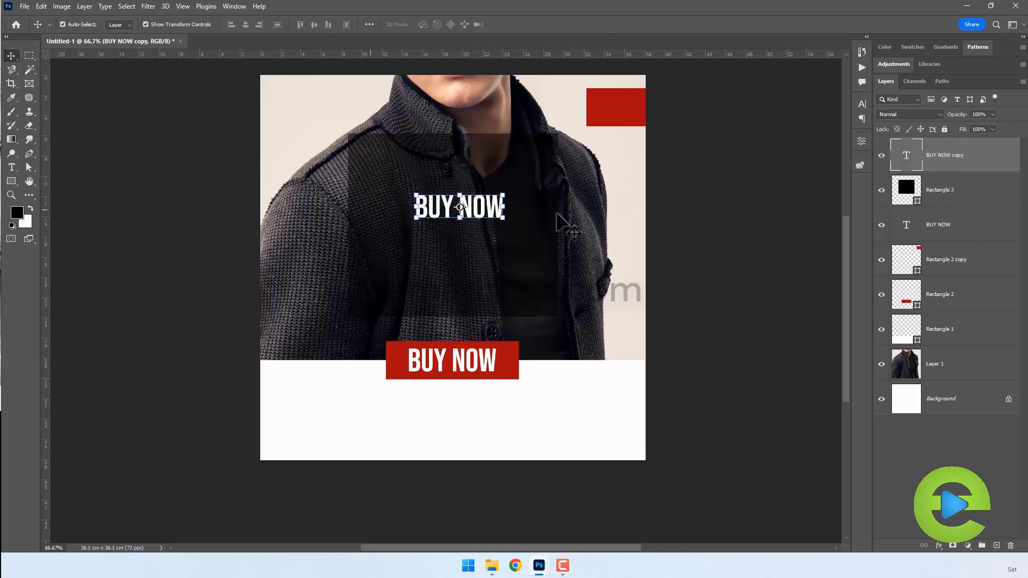
- Change the copied text on the black panel to "20%" and enlarge it to about 375 pt
{"action": "left_click", "coordinate": [11, 167]}
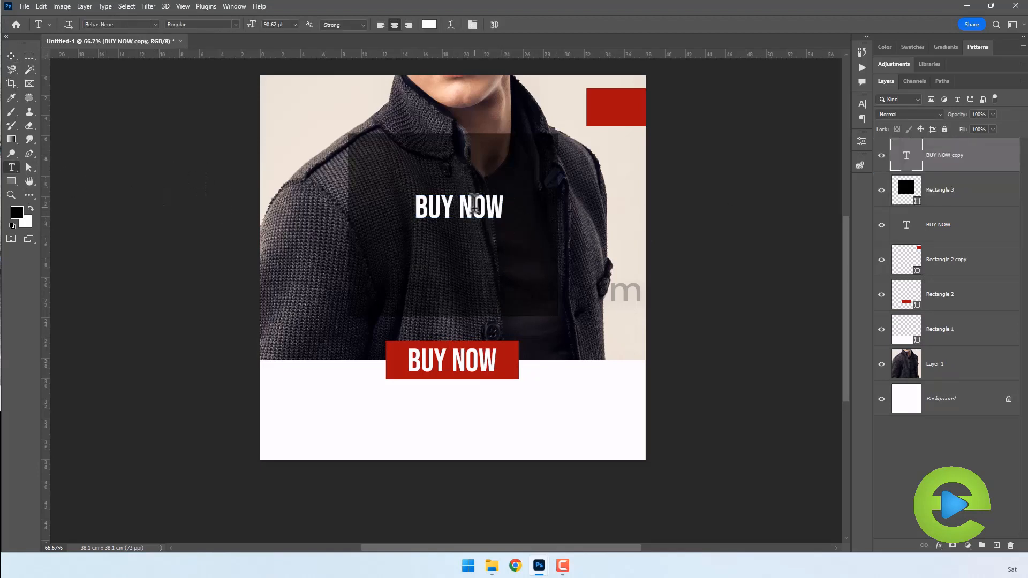
{"action": "triple_click", "coordinate": [474, 208]}
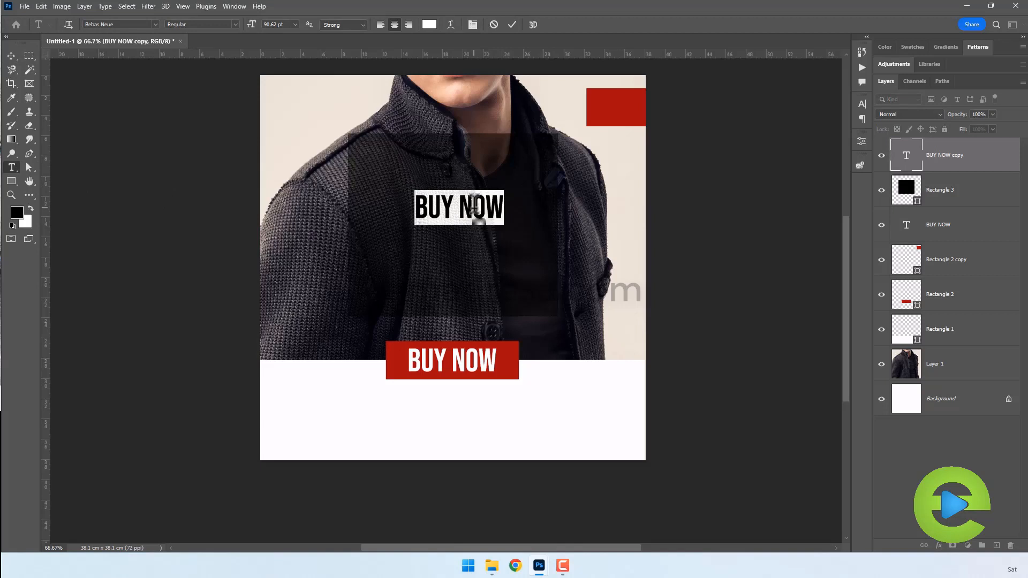
{"action": "type", "text": "20%"}
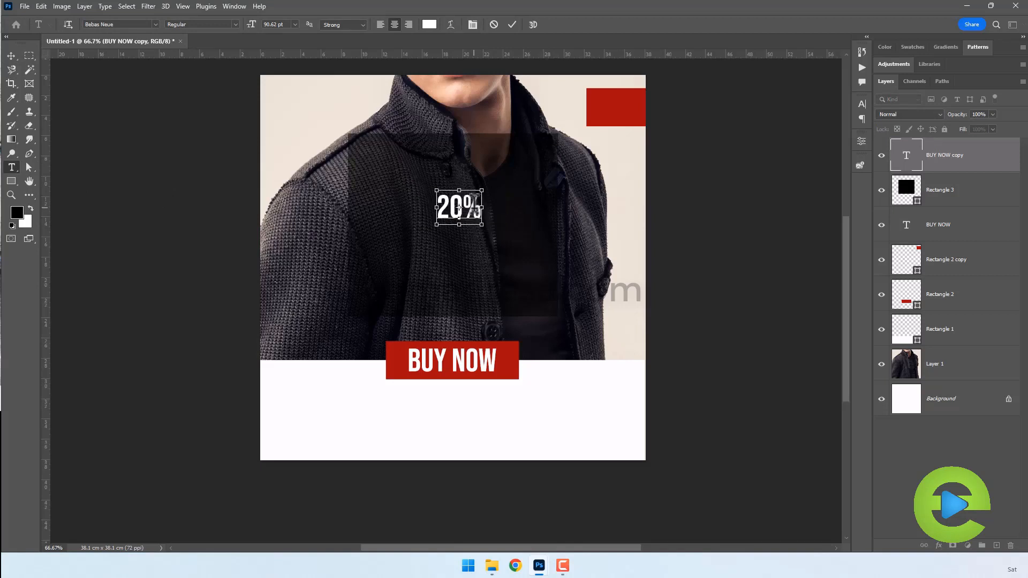
{"action": "key", "text": "ctrl+a"}
{"action": "left_click_drag", "start_coordinate": [248, 30], "coordinate": [357, 38]}
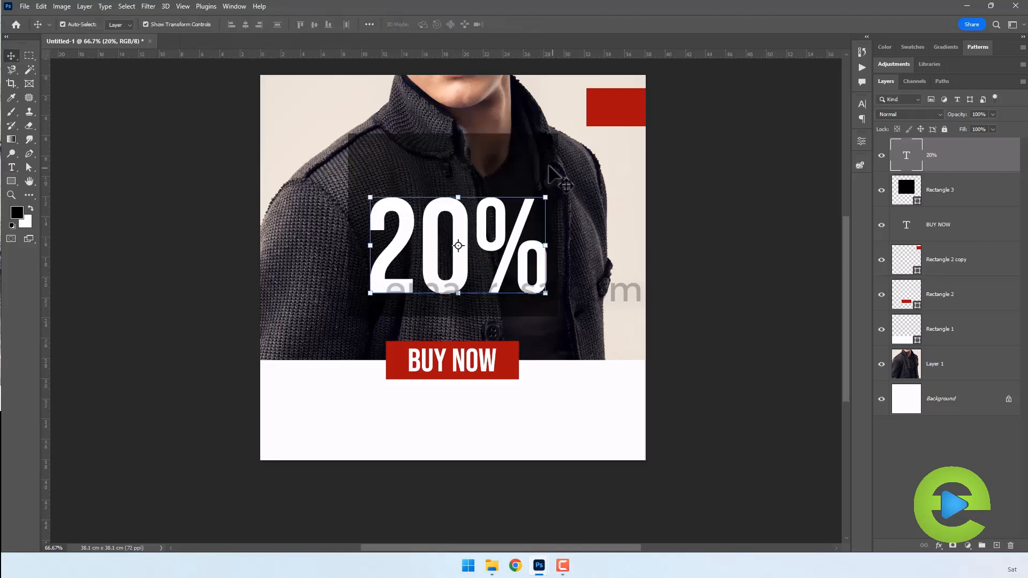
- Center the "20%" text horizontally on the black rectangle and move it slightly down
{"action": "left_click", "coordinate": [546, 175], "text": "shift"}
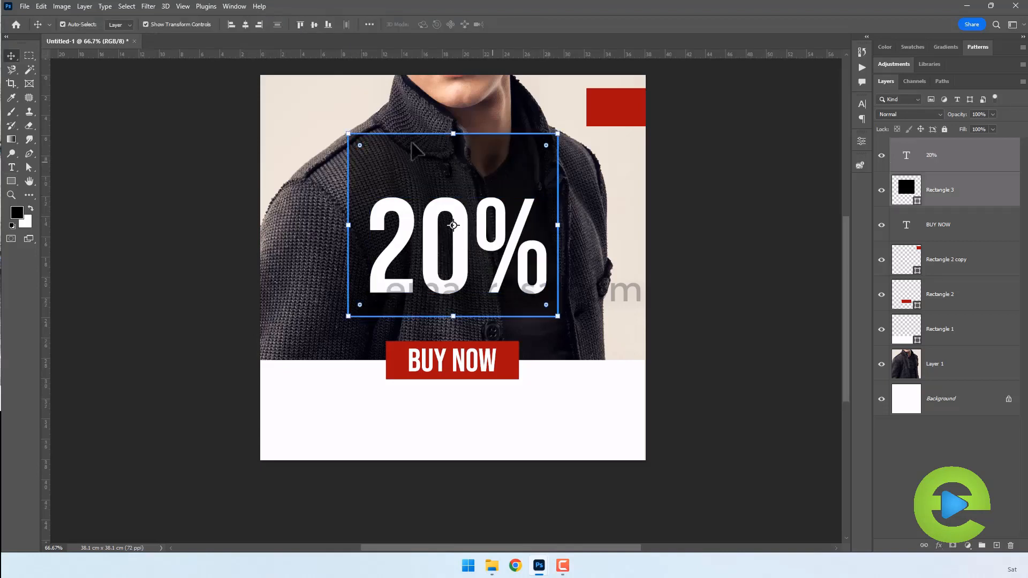
{"action": "left_click", "coordinate": [246, 25]}
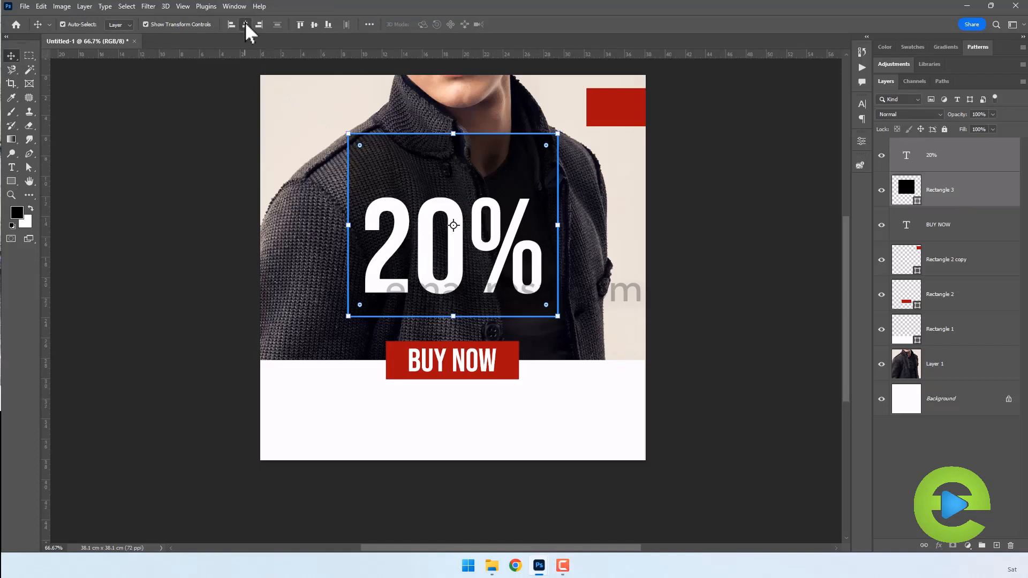
{"action": "left_click", "coordinate": [207, 180]}
{"action": "left_click", "coordinate": [429, 244]}
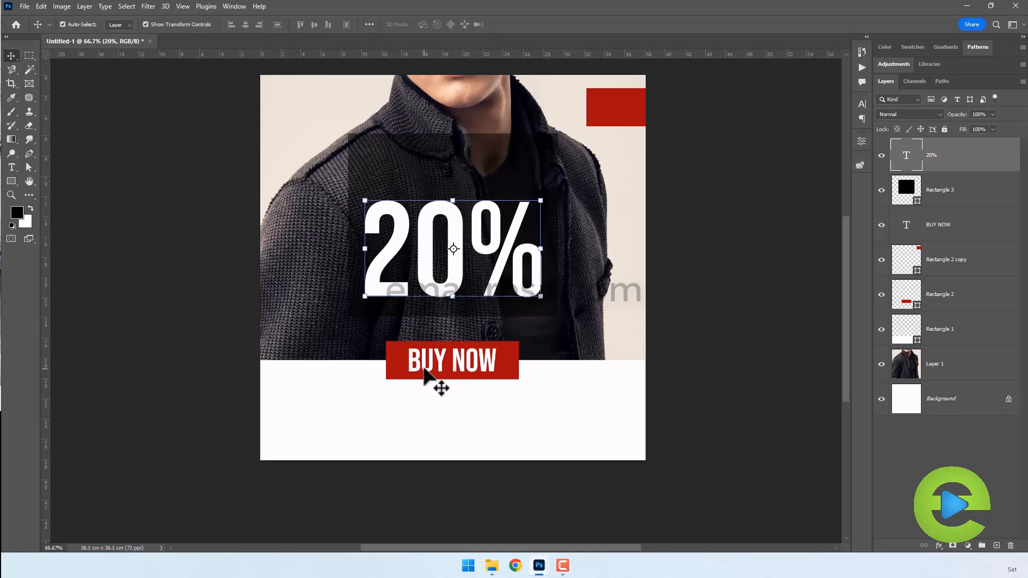
- Place another copy of the "BUY NOW" text above "20%" on the black panel and bring its layer to the top
{"action": "left_click", "coordinate": [428, 369]}
{"action": "left_click_drag", "start_coordinate": [428, 367], "coordinate": [437, 169]}
{"action": "left_click_drag", "start_coordinate": [969, 236], "coordinate": [964, 141]}
- Change the copied text above "20%" to "PROMO SALE" and reduce its font size to 68 pt
{"action": "left_click", "coordinate": [11, 167]}
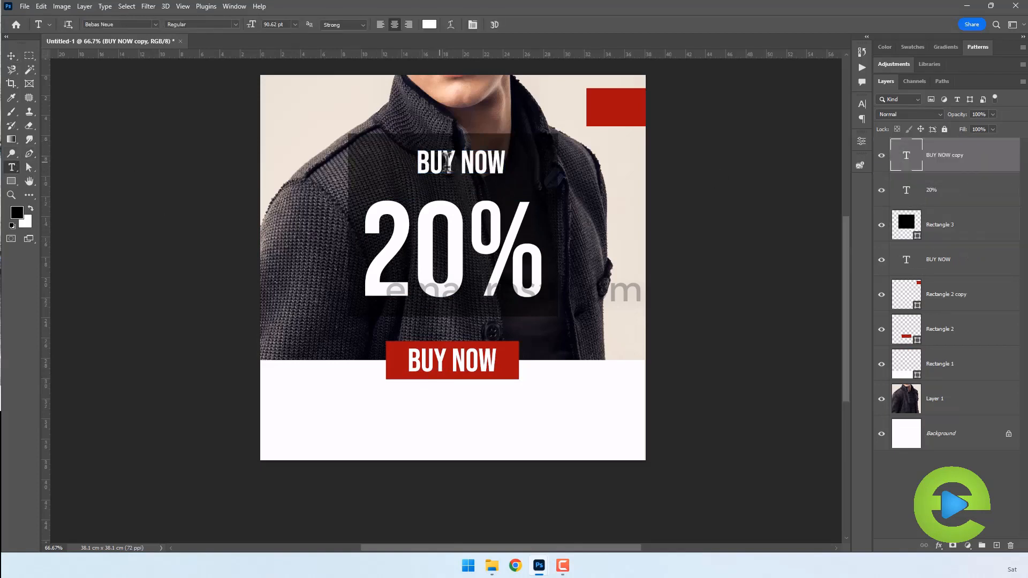
{"action": "triple_click", "coordinate": [447, 163]}
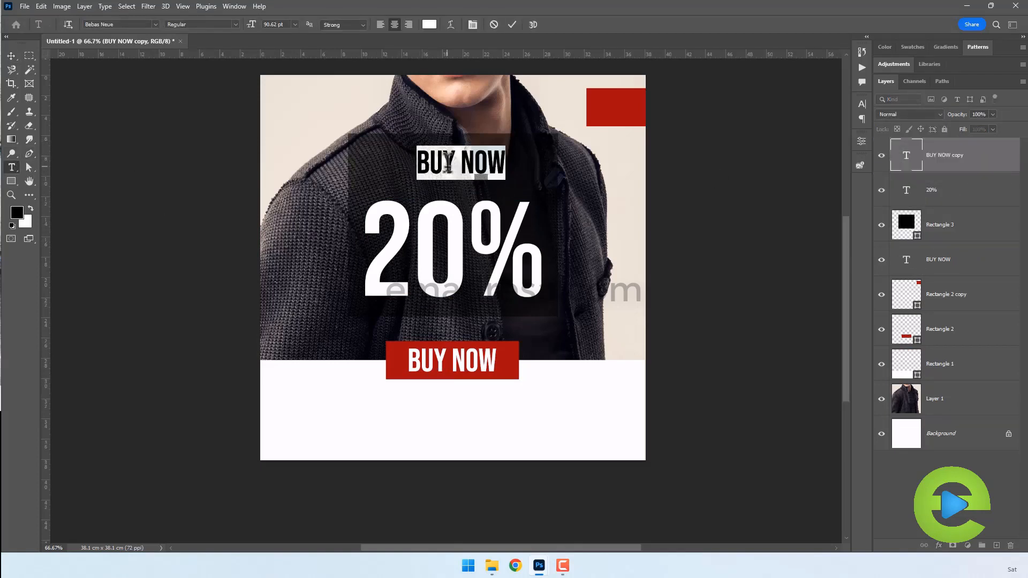
{"action": "type", "text": "PROMO SALE"}
{"action": "key", "text": "ctrl+a"}
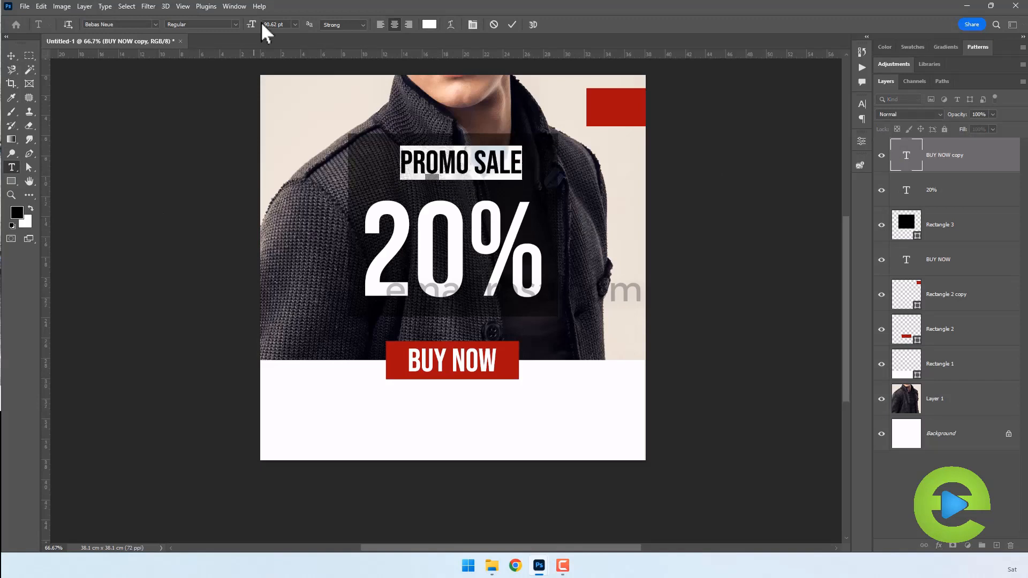
{"action": "left_click_drag", "start_coordinate": [252, 25], "coordinate": [241, 32]}
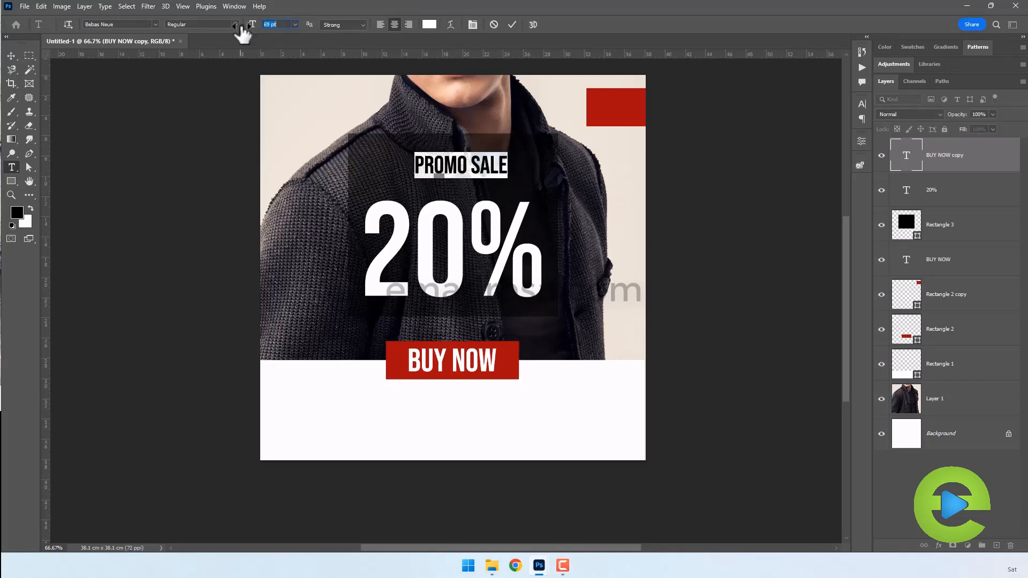
- Set the tracking of the "PROMO SALE" text to 320
{"action": "left_click", "coordinate": [862, 103]}
{"action": "left_click", "coordinate": [843, 143]}
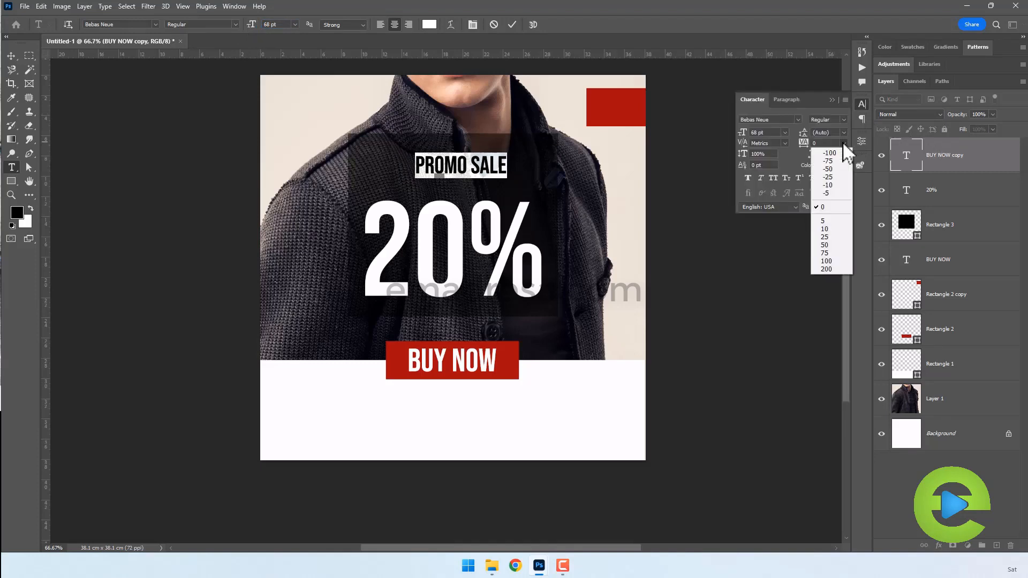
{"action": "left_click", "coordinate": [843, 143]}
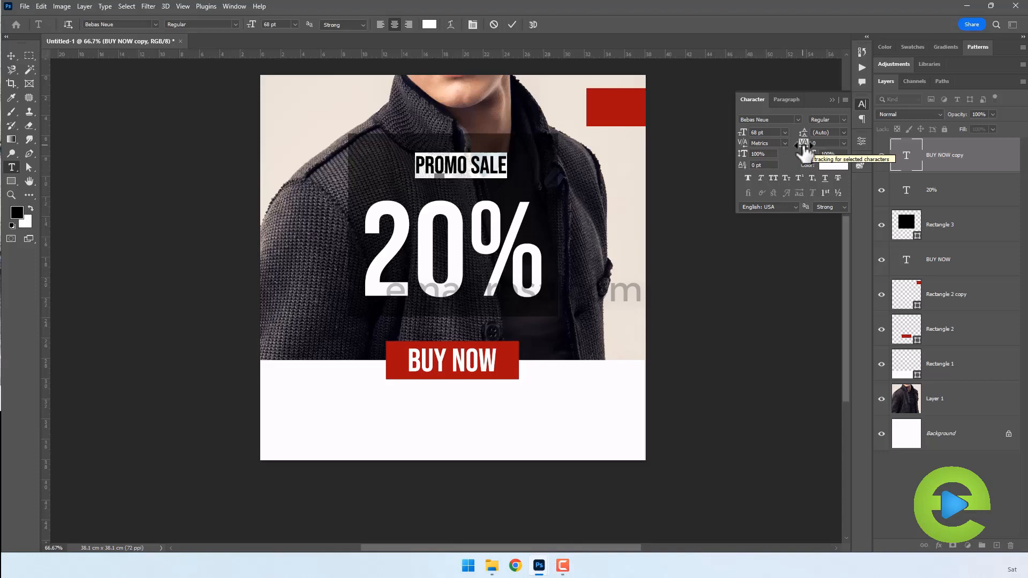
{"action": "left_click_drag", "start_coordinate": [804, 152], "coordinate": [815, 153]}
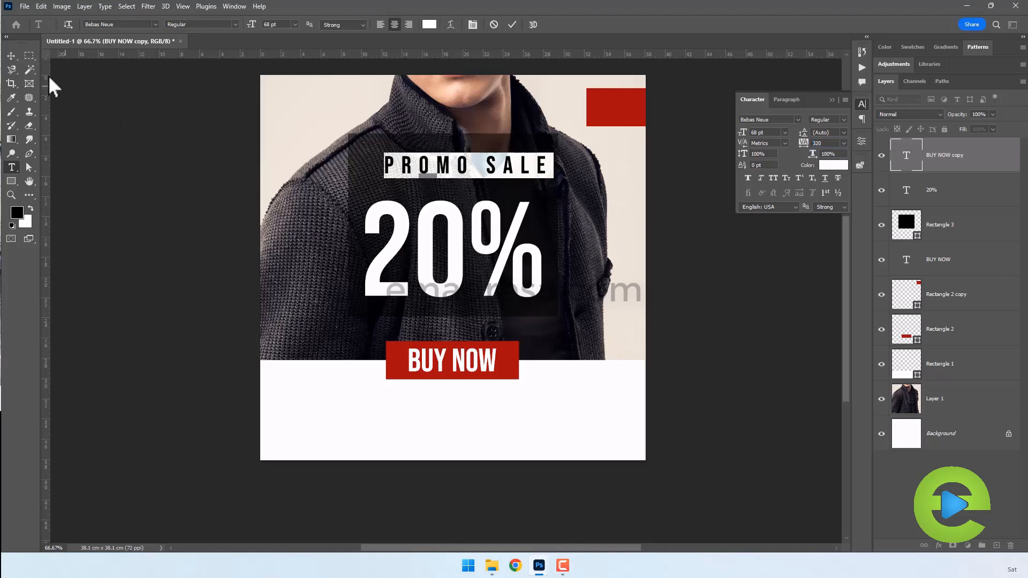
{"action": "left_click", "coordinate": [11, 56]}
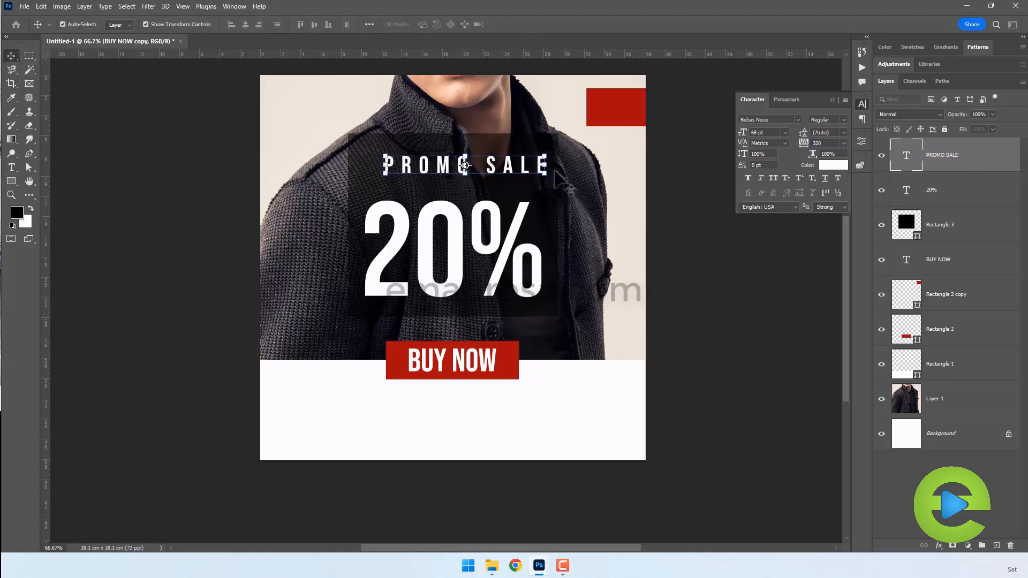
- Center the "PROMO SALE" text horizontally on the black rectangle
{"action": "left_click", "coordinate": [970, 226], "text": "ctrl"}
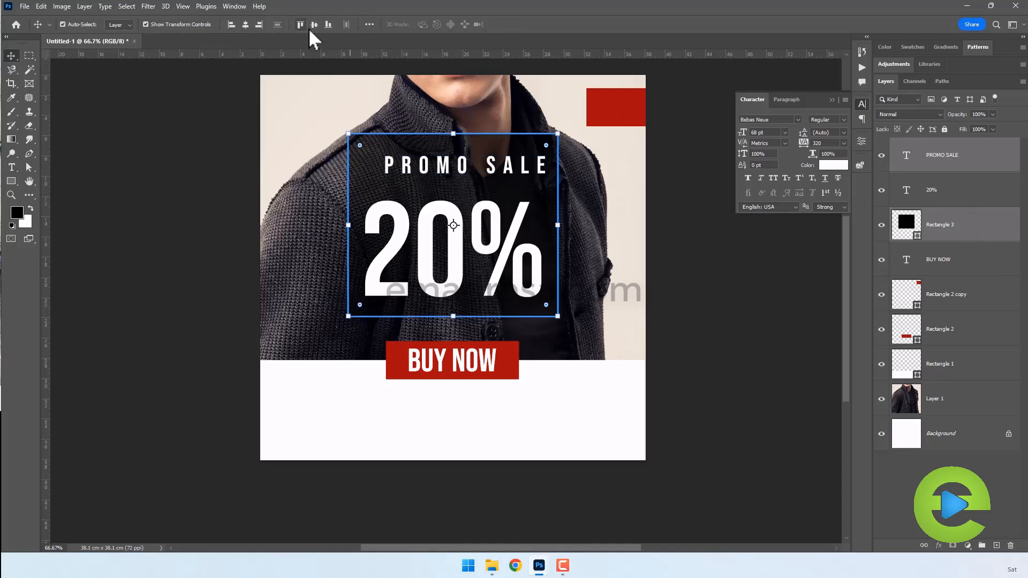
{"action": "left_click", "coordinate": [246, 24]}
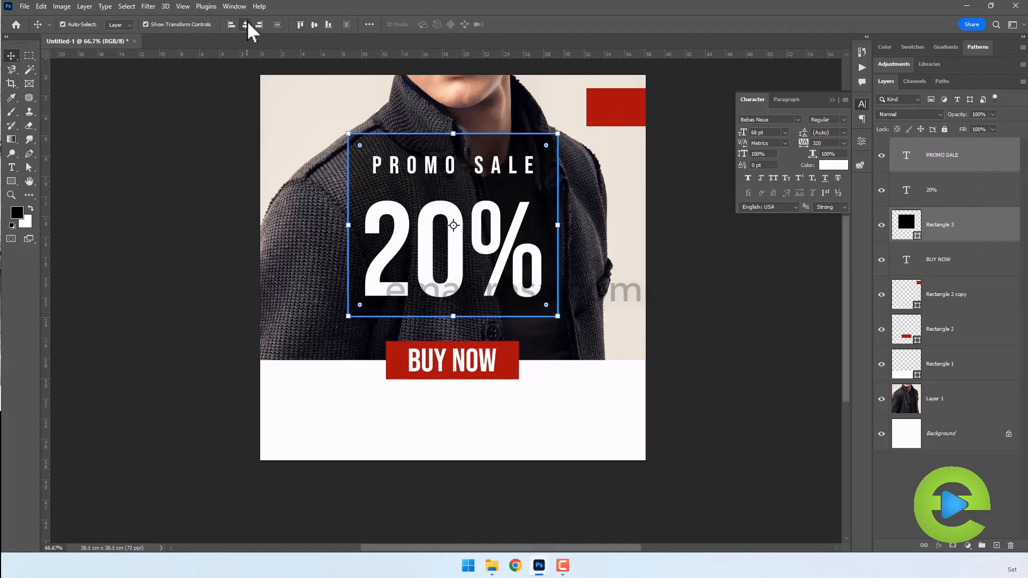
{"action": "left_click", "coordinate": [184, 162]}
- Move the "PROMO SALE" and "20%" texts up so they sit close together in the upper part of the black panel
{"action": "left_click", "coordinate": [487, 170]}
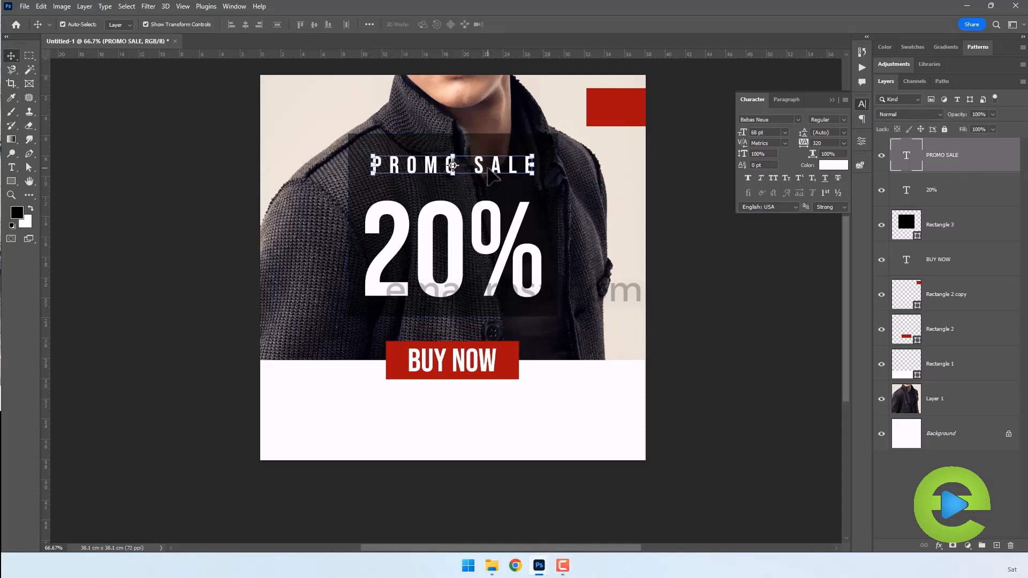
{"action": "left_click_drag", "start_coordinate": [488, 167], "coordinate": [488, 167]}
{"action": "left_click_drag", "start_coordinate": [484, 246], "coordinate": [485, 217]}
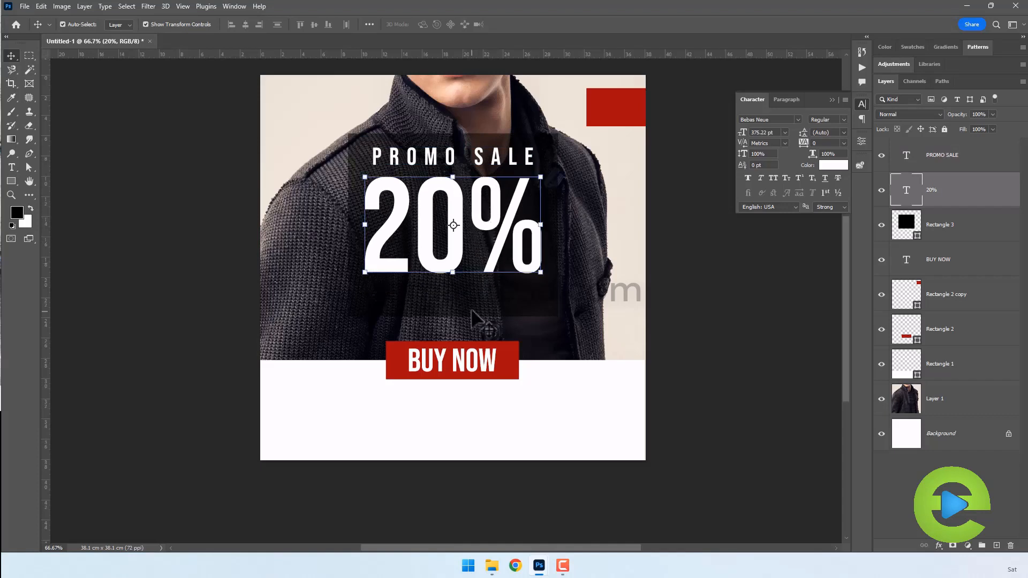
- Shorten the black rectangle from its bottom edge to about 86% of its height
{"action": "left_click", "coordinate": [472, 311]}
{"action": "left_click_drag", "start_coordinate": [454, 314], "coordinate": [454, 288]}
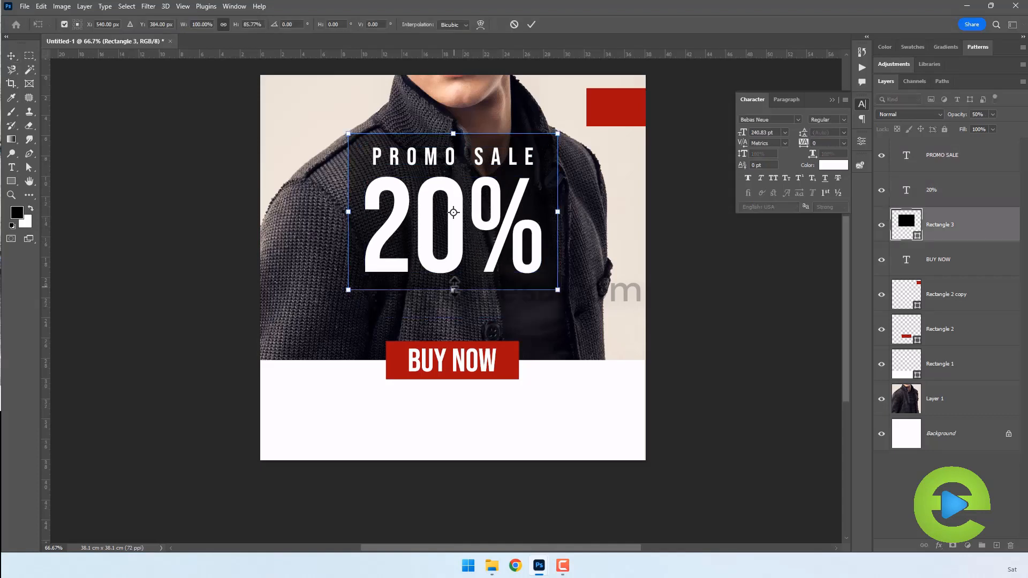
{"action": "key", "text": "Return"}
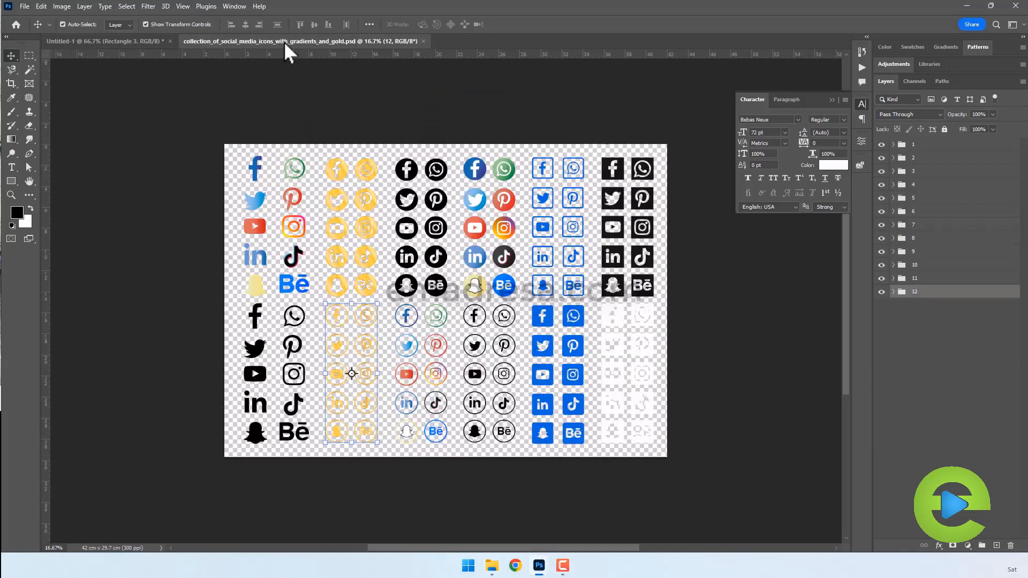
- Float the social media icons document in its own window and select the solid blue square Facebook, Instagram and WhatsApp icons
{"action": "left_click_drag", "start_coordinate": [284, 40], "coordinate": [408, 126]}
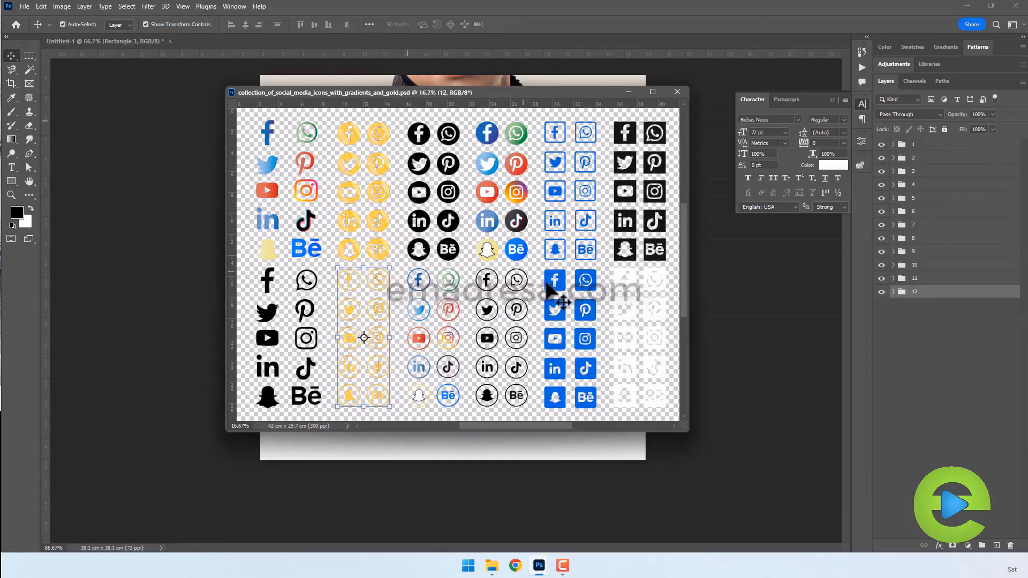
{"action": "left_click", "coordinate": [560, 282]}
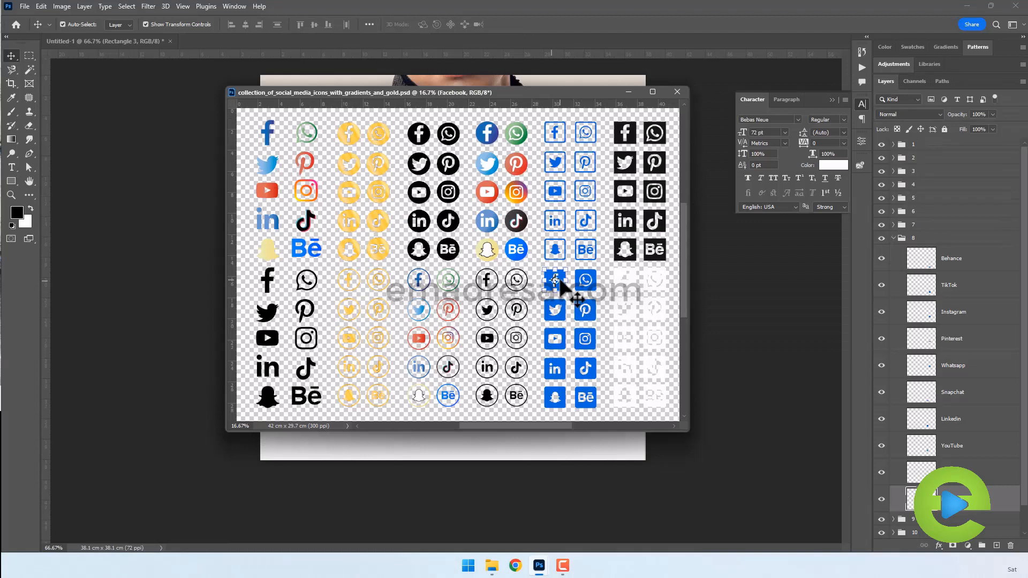
{"action": "left_click", "coordinate": [593, 346], "text": "ctrl"}
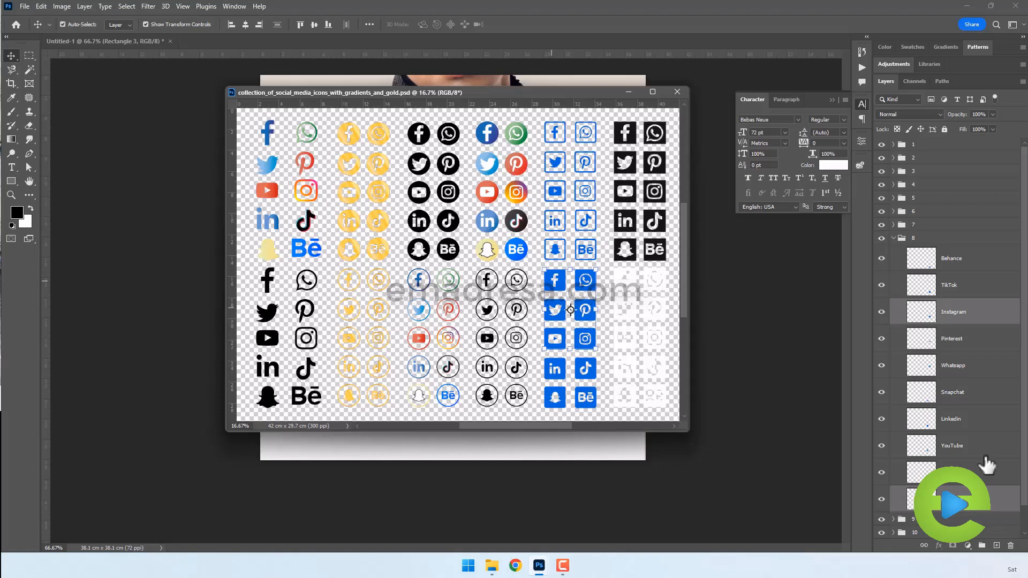
{"action": "left_click", "coordinate": [963, 369], "text": "ctrl"}
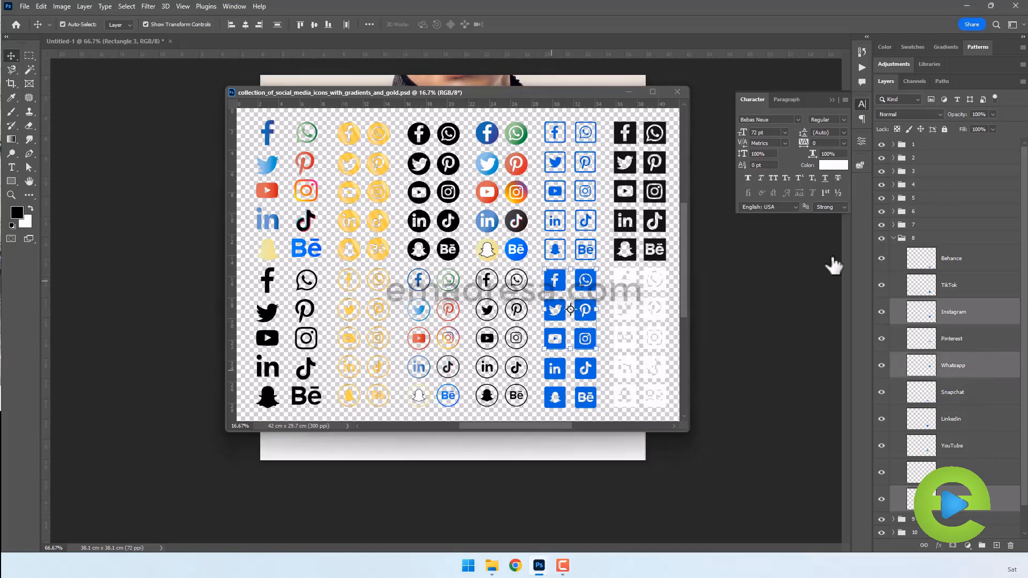
- Copy the three selected icon layers into the sale post document and close the icons document
{"action": "left_click_drag", "start_coordinate": [544, 94], "coordinate": [297, 142]}
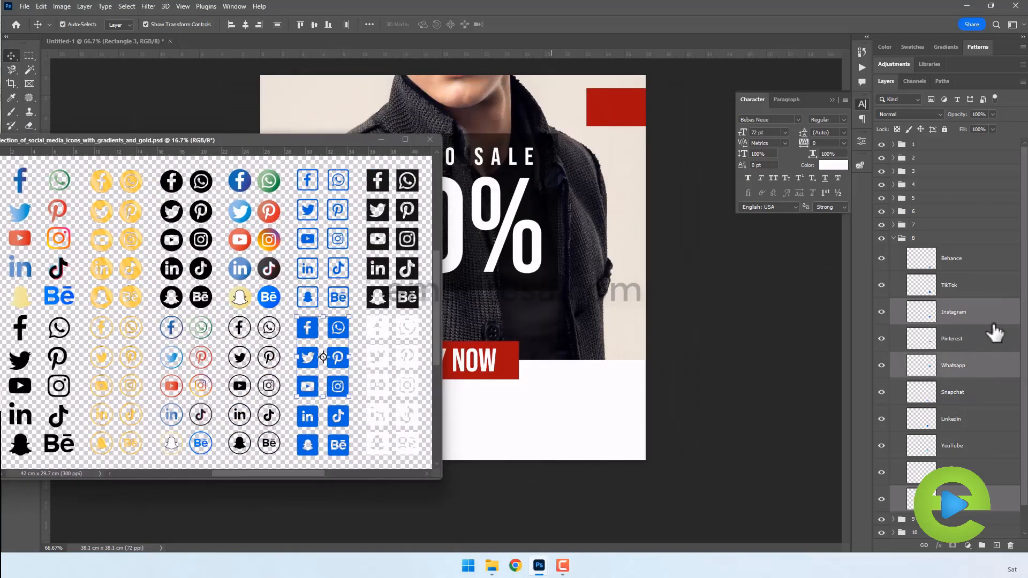
{"action": "left_click_drag", "start_coordinate": [1009, 317], "coordinate": [564, 177]}
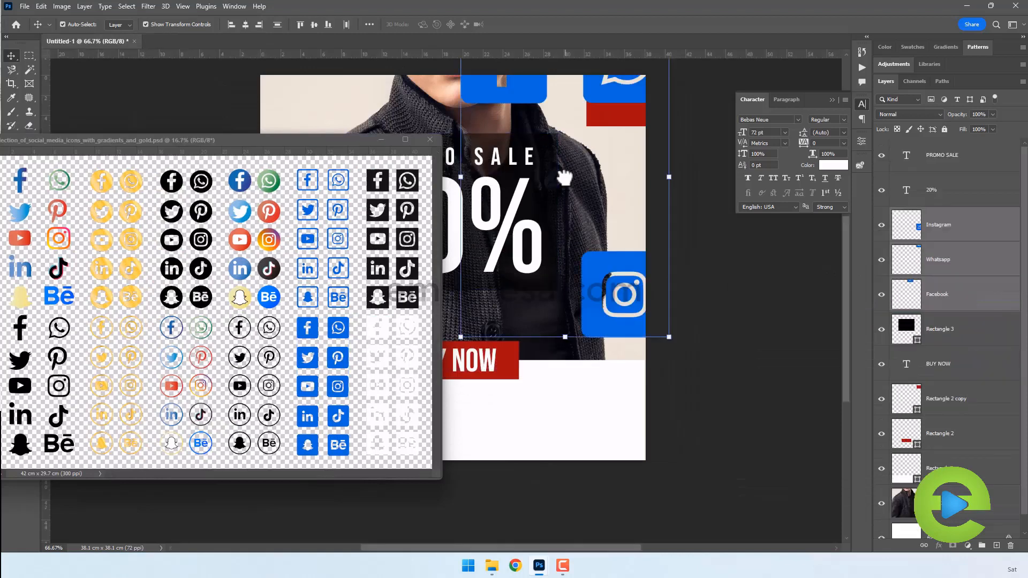
{"action": "left_click", "coordinate": [430, 139]}
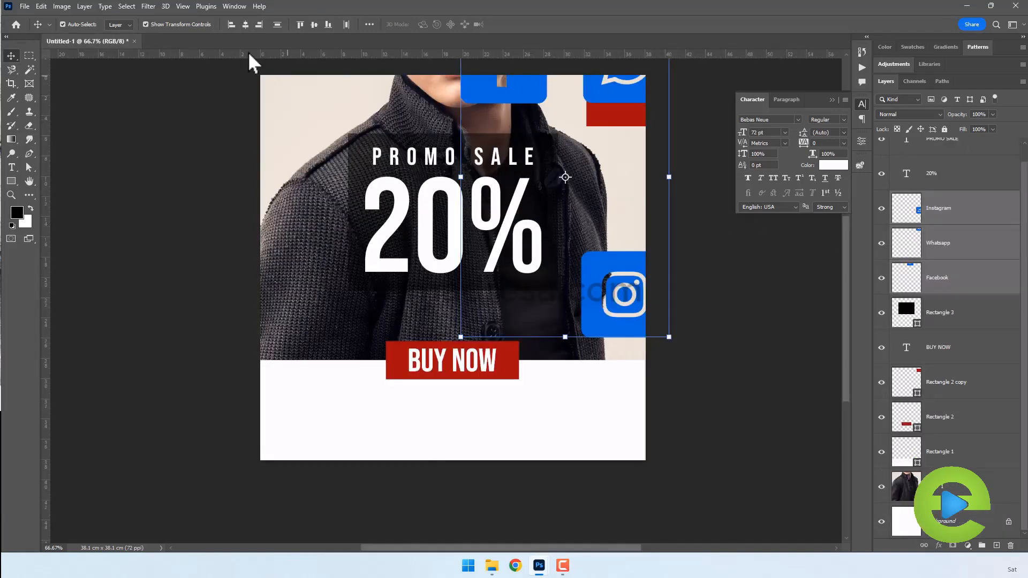
- Stack the three icons by aligning their centers, scale them to about 27.5% and place them at the left of the white band
{"action": "left_click", "coordinate": [246, 25]}
{"action": "left_click", "coordinate": [315, 25]}
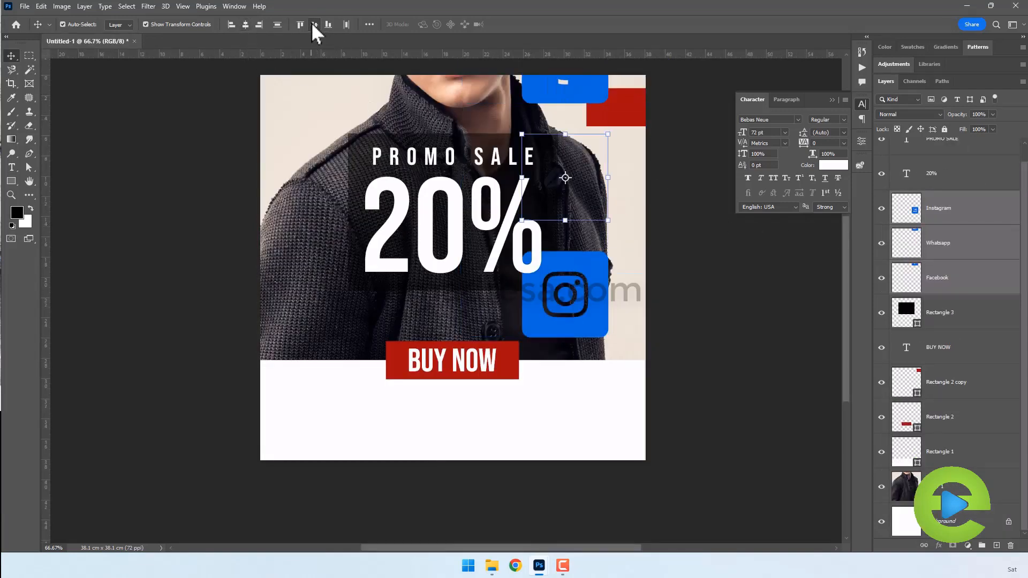
{"action": "left_click_drag", "start_coordinate": [592, 151], "coordinate": [294, 389]}
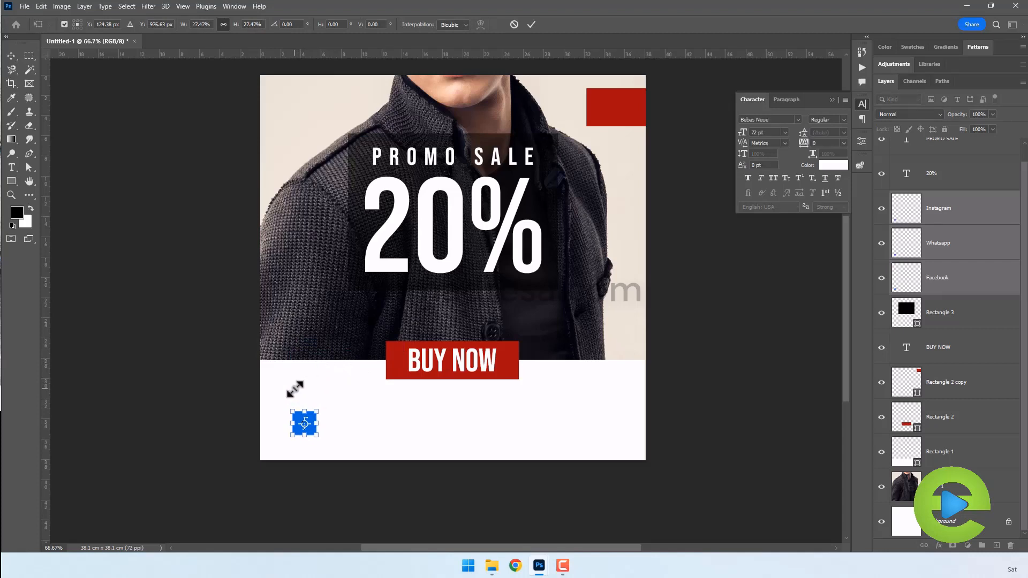
{"action": "key", "text": "Return"}
- Spread the icons in a row across the white band, with Facebook at the left, Instagram in the middle and WhatsApp at the right
{"action": "left_click_drag", "start_coordinate": [309, 433], "coordinate": [522, 426]}
{"action": "left_click", "coordinate": [310, 428]}
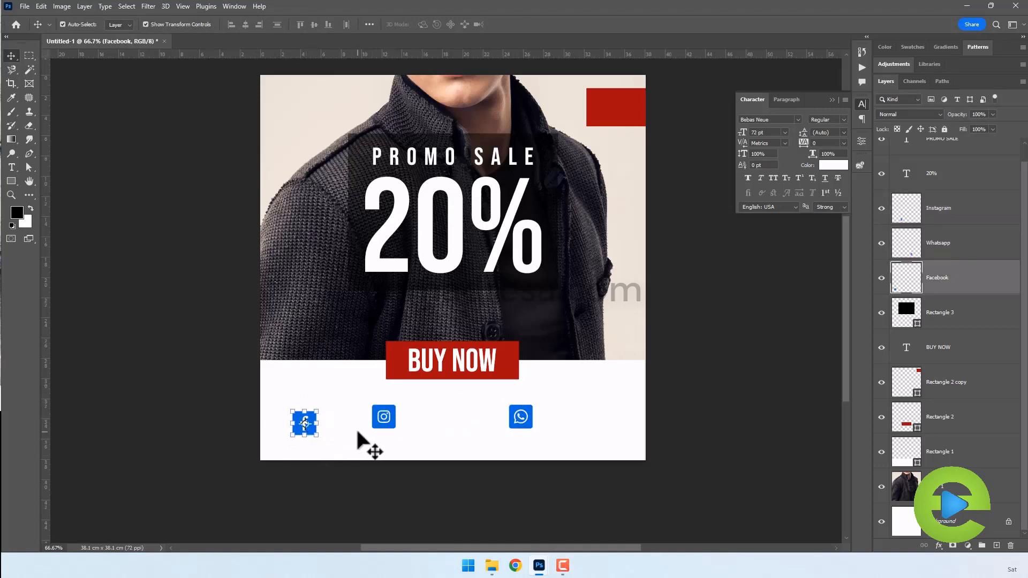
{"action": "left_click_drag", "start_coordinate": [310, 428], "coordinate": [288, 417]}
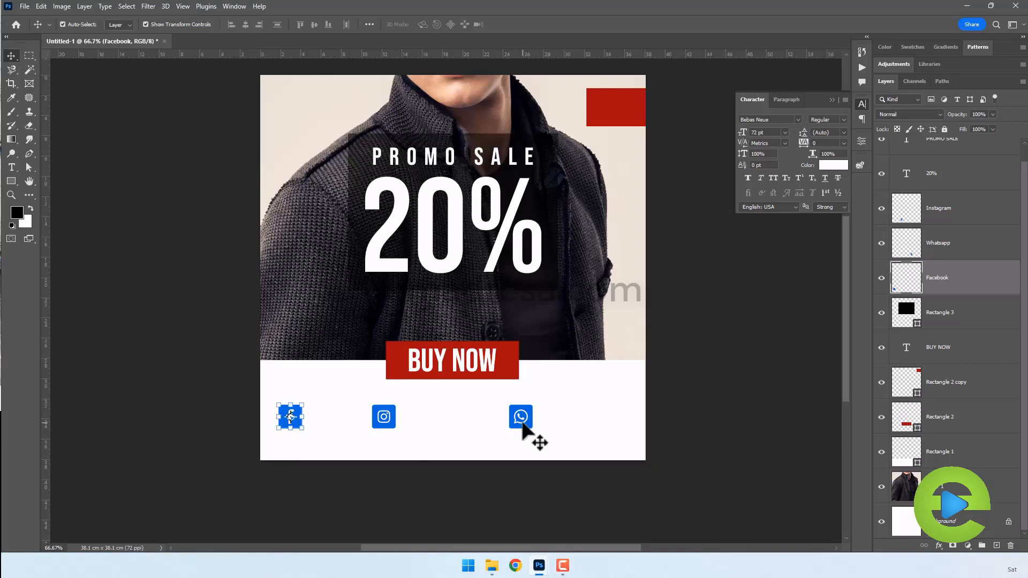
- Move the WhatsApp icon a little further right along the icon row in the white band
{"action": "left_click_drag", "start_coordinate": [523, 423], "coordinate": [553, 425]}
{"action": "key", "text": "ctrl+z"}
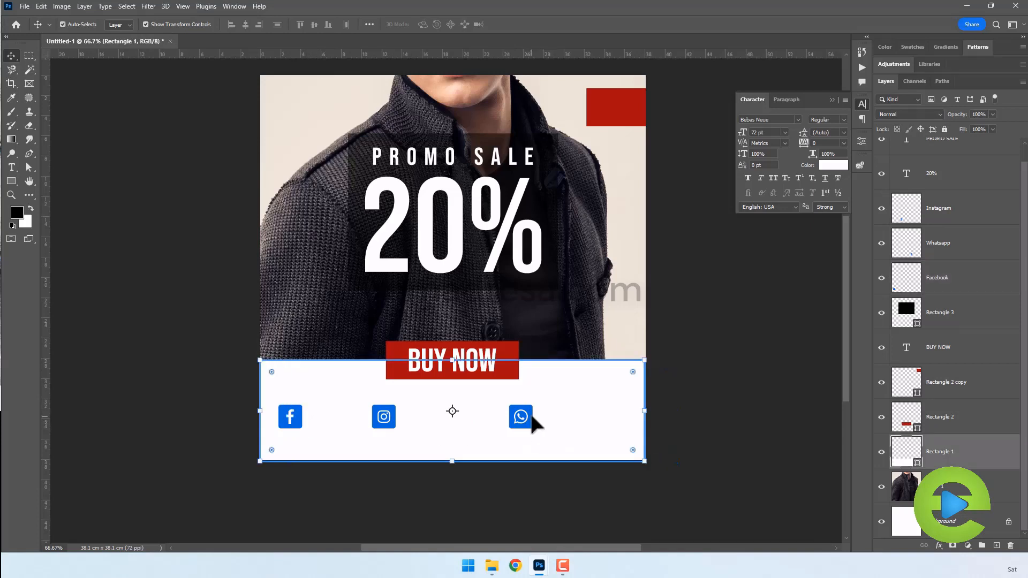
{"action": "left_click", "coordinate": [524, 422]}
{"action": "left_click", "coordinate": [523, 500]}
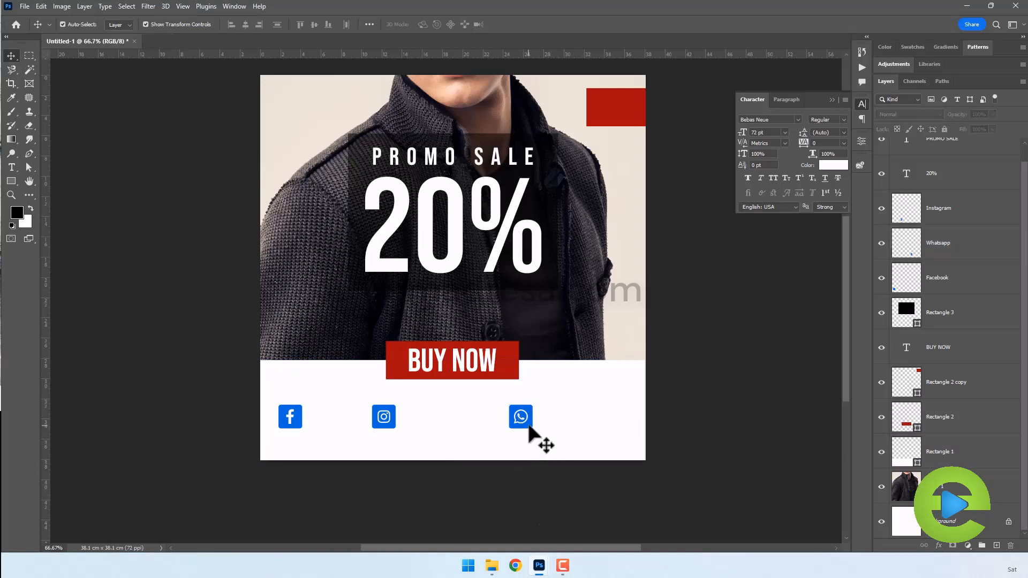
{"action": "left_click_drag", "start_coordinate": [529, 429], "coordinate": [553, 434]}
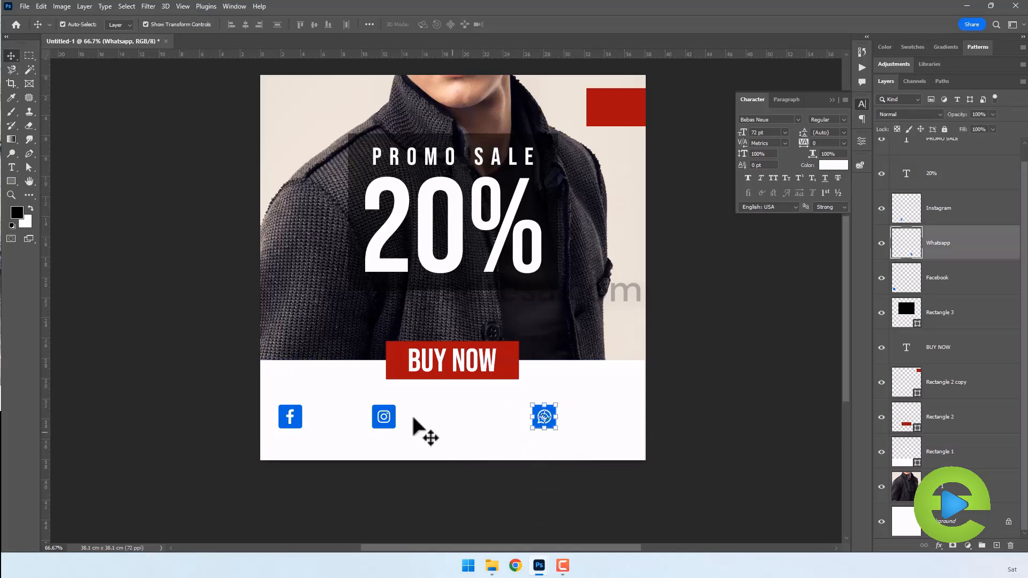
- Select the Facebook, Instagram and WhatsApp icons together and distribute them evenly by their horizontal centers
{"action": "left_click", "coordinate": [385, 417], "text": "shift"}
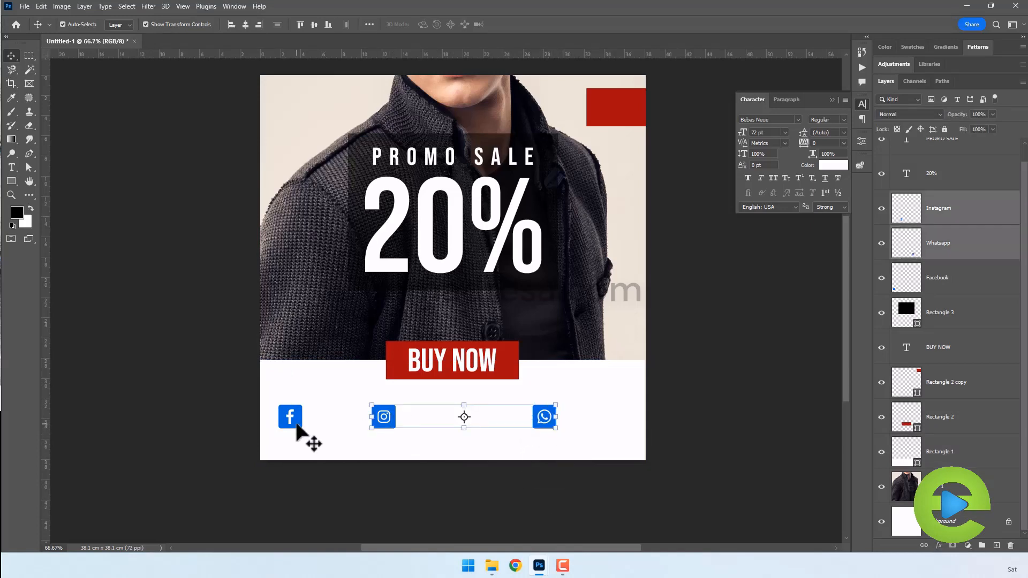
{"action": "left_click", "coordinate": [292, 424], "text": "shift"}
{"action": "left_click", "coordinate": [370, 24]}
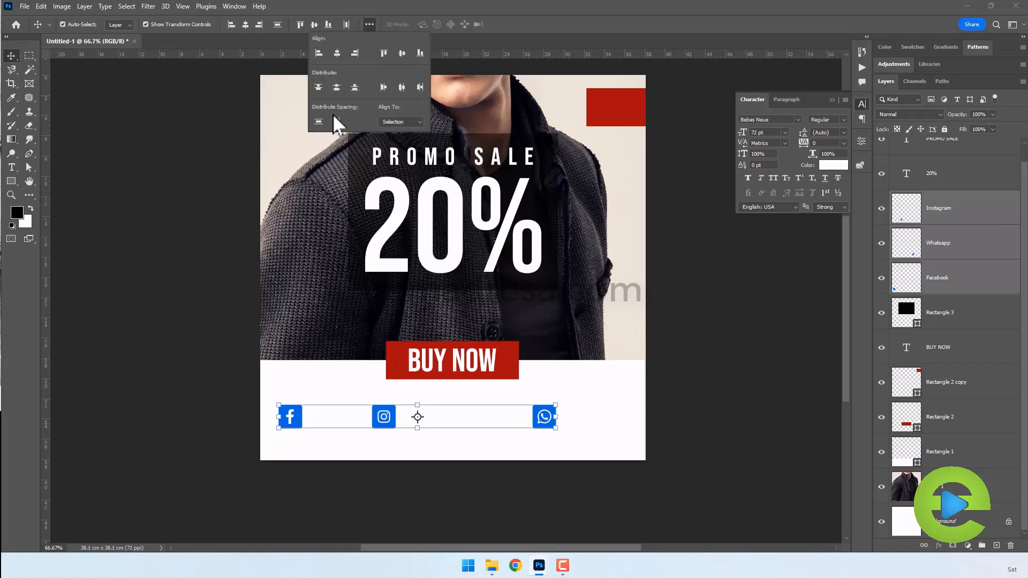
{"action": "left_click", "coordinate": [405, 87]}
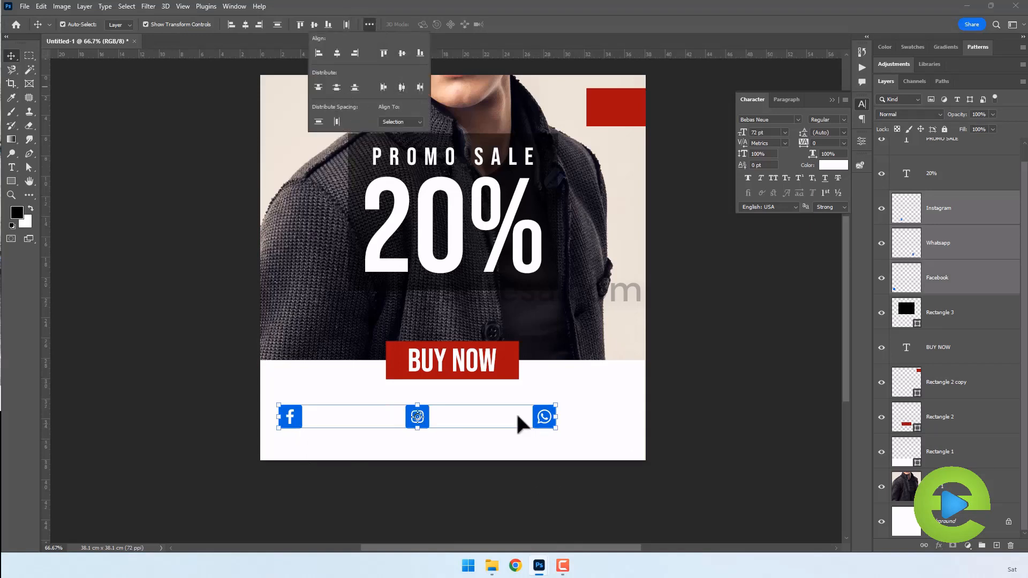
{"action": "left_click", "coordinate": [630, 20]}
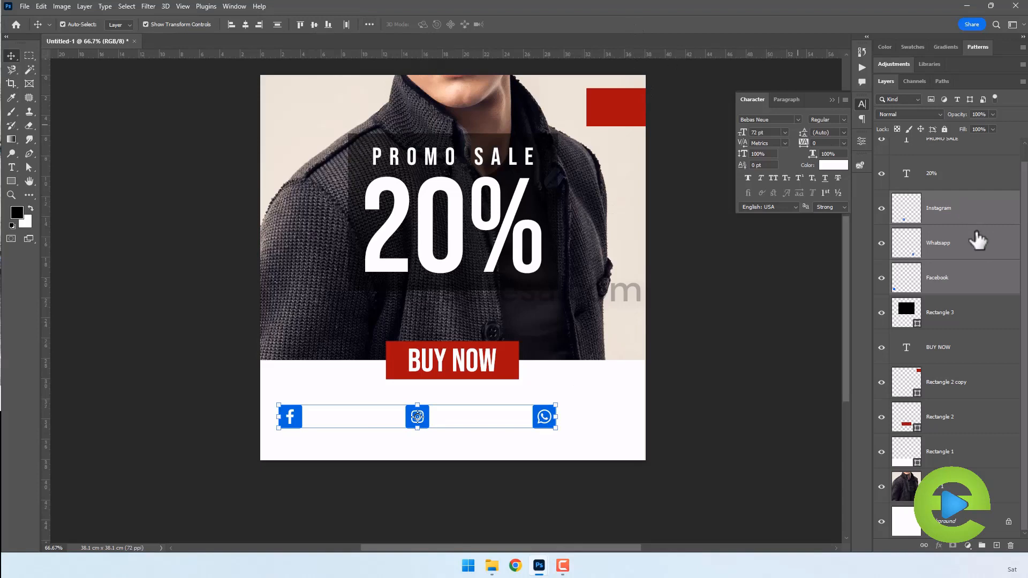
- Group the three icon layers and center the group horizontally against the Background layer
{"action": "key", "text": "ctrl+g"}
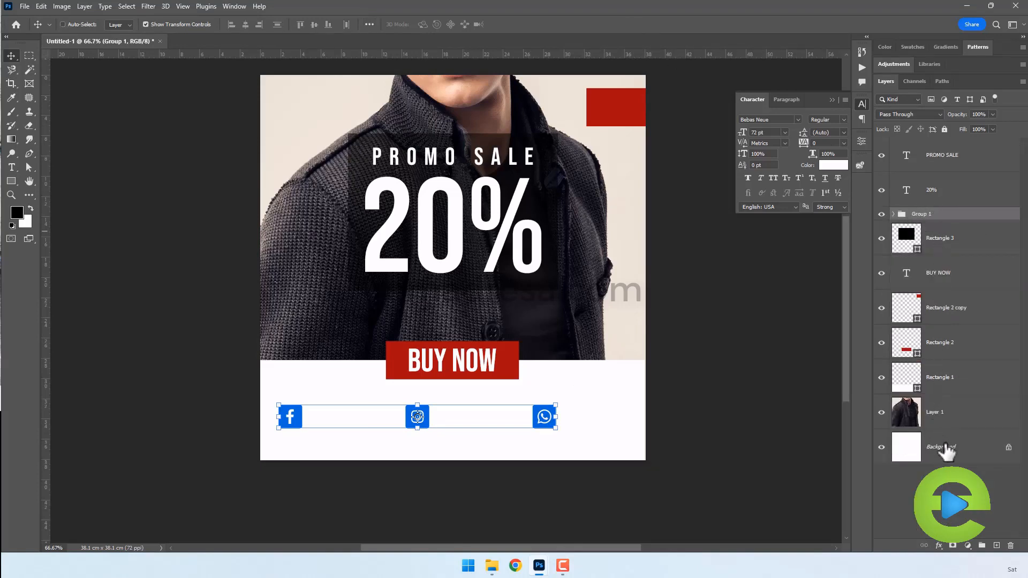
{"action": "left_click", "coordinate": [950, 453], "text": "ctrl"}
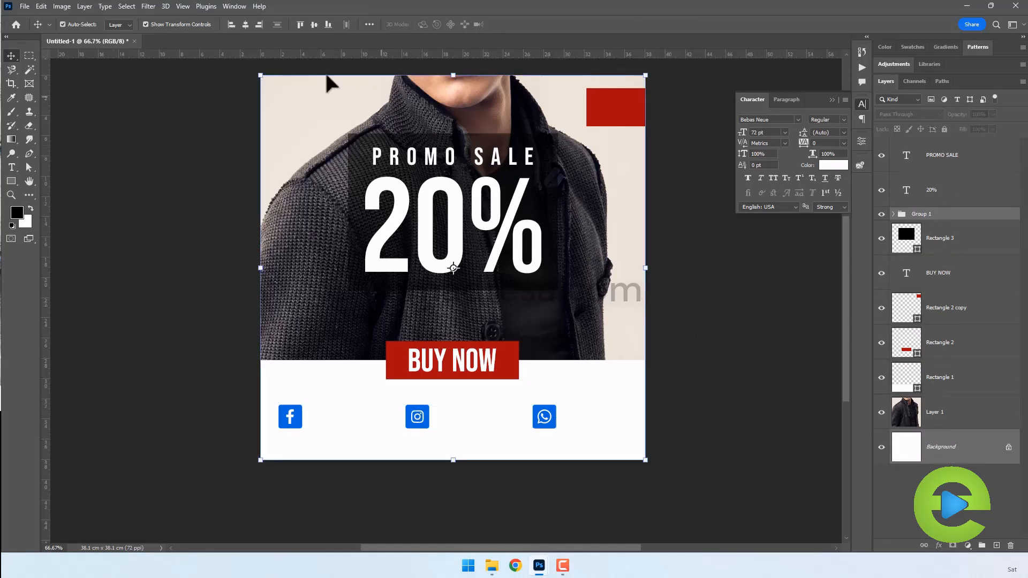
{"action": "left_click", "coordinate": [246, 25]}
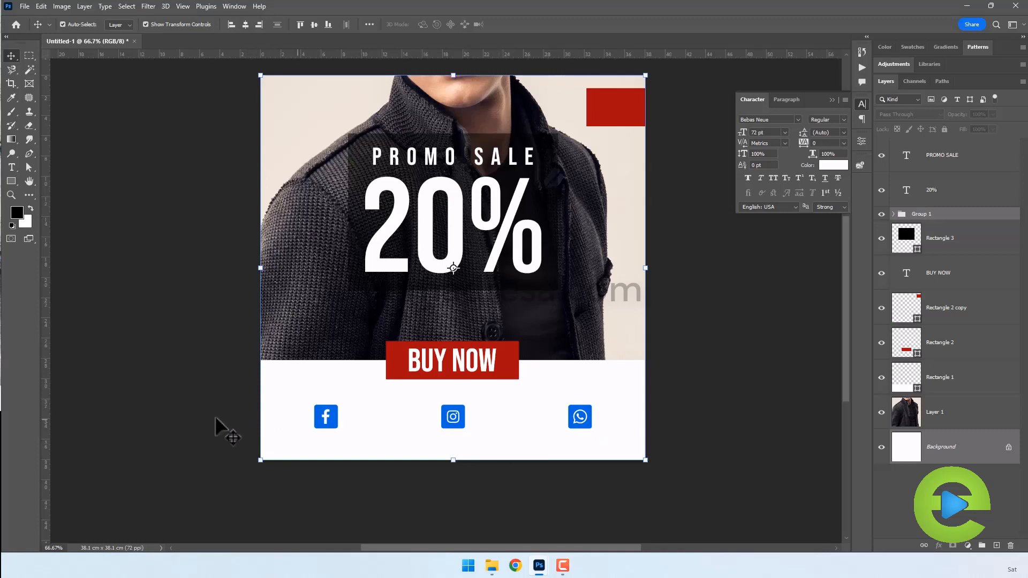
- Shift the grouped icons slightly left within the white band and deselect them
{"action": "left_click", "coordinate": [945, 215]}
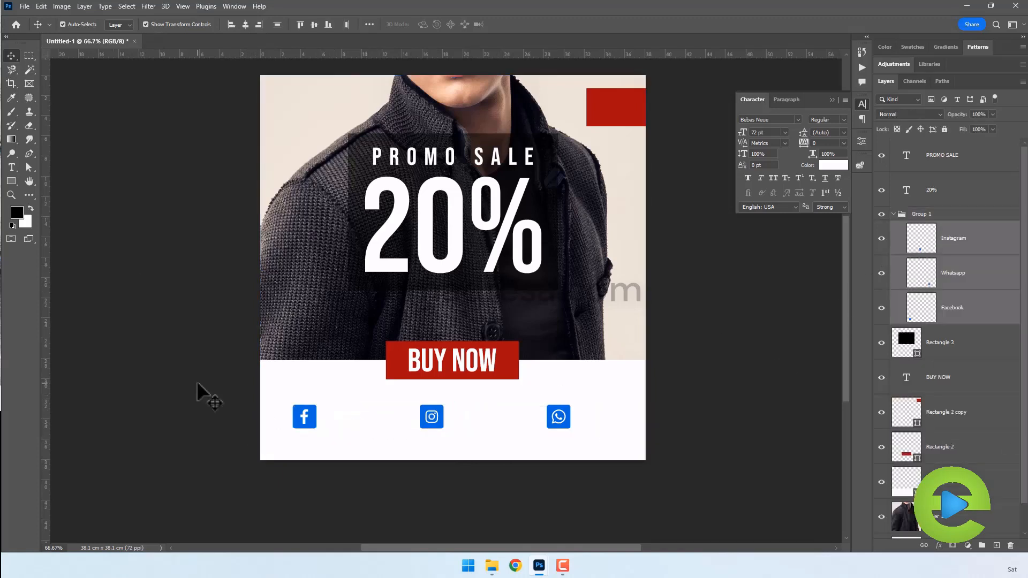
{"action": "left_click", "coordinate": [198, 383]}
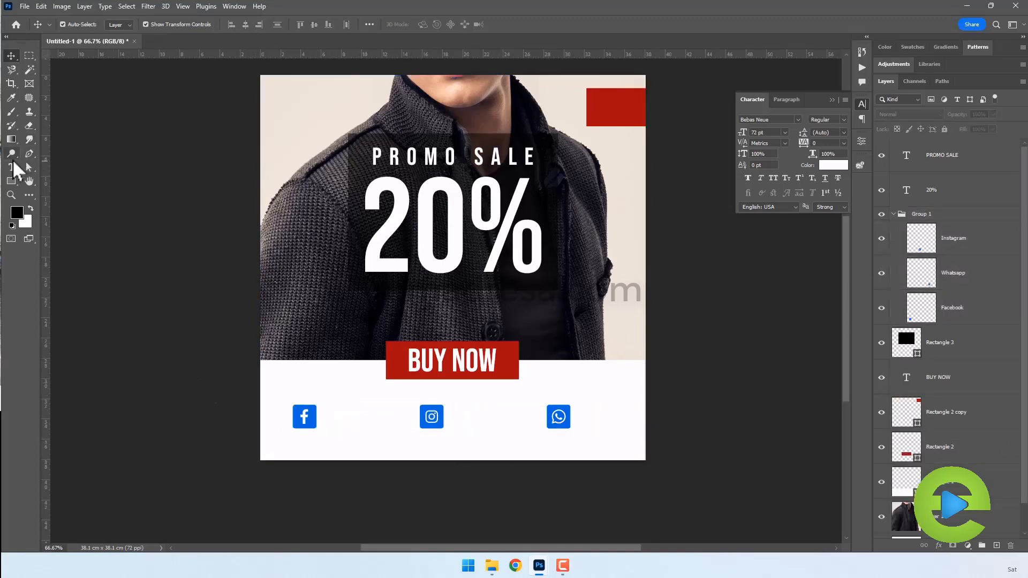
- Set up the Type tool with the Roboto Light font and black text color
{"action": "left_click", "coordinate": [13, 167]}
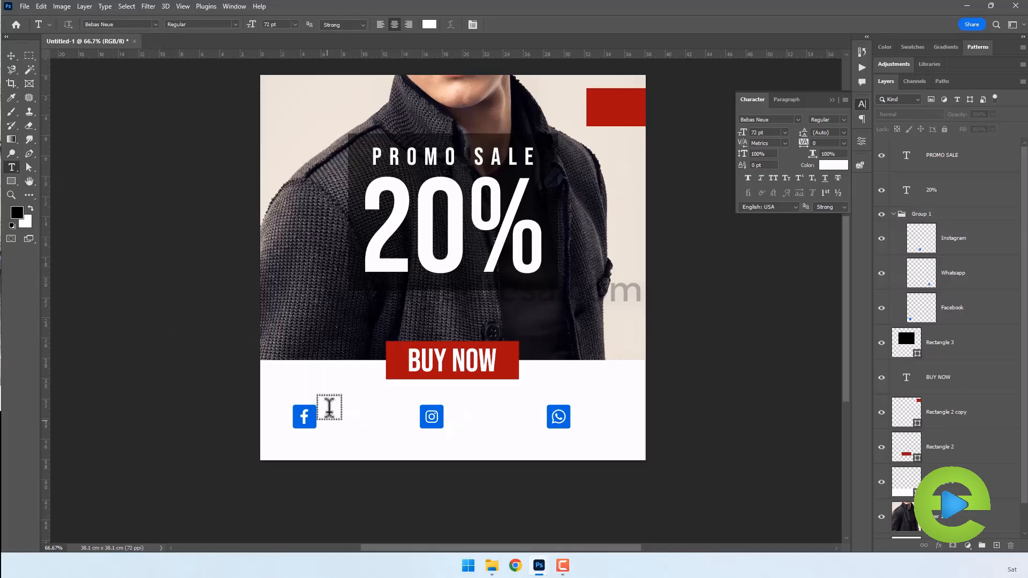
{"action": "left_click", "coordinate": [155, 25]}
{"action": "left_click", "coordinate": [252, 111]}
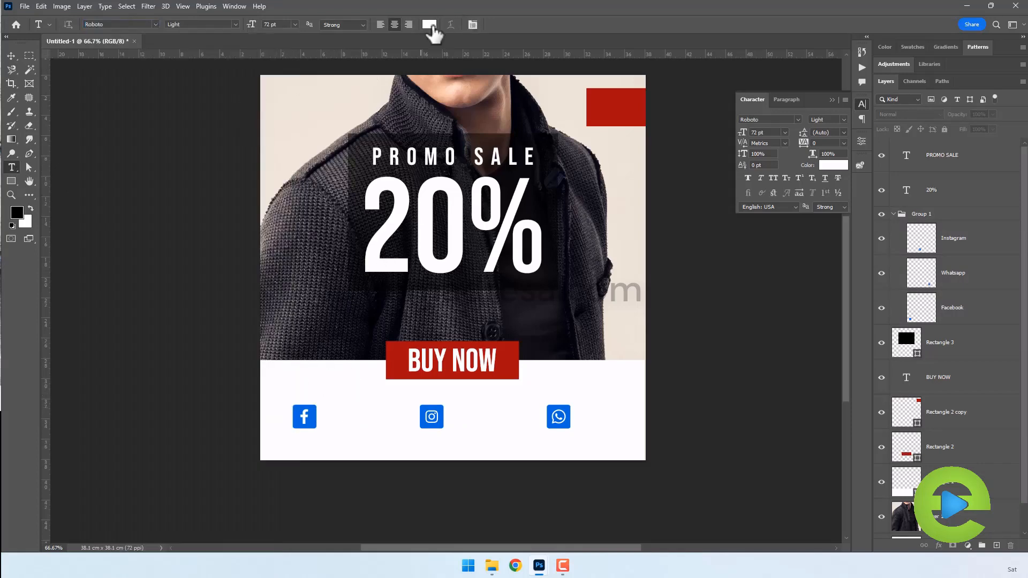
{"action": "left_click", "coordinate": [429, 26]}
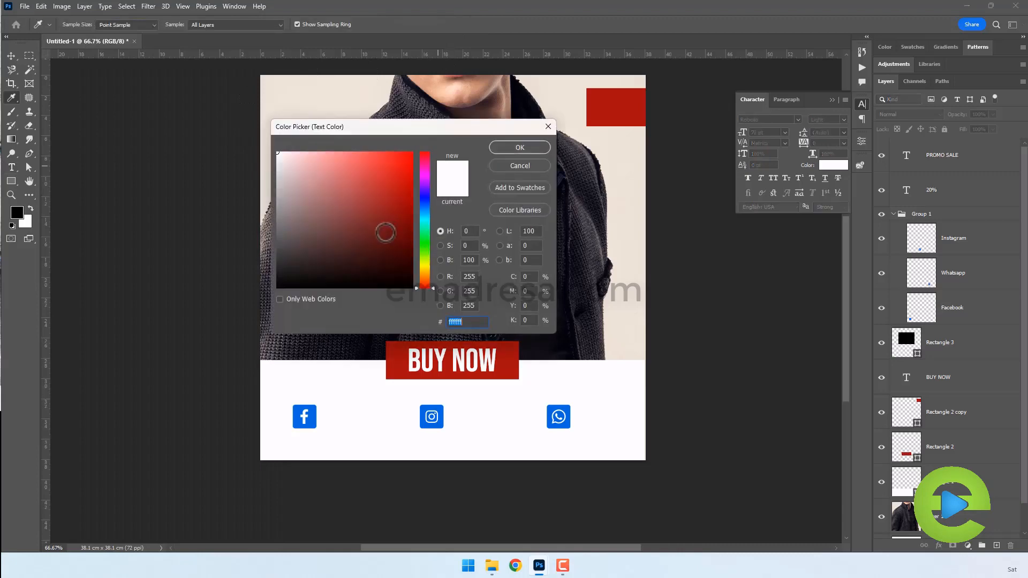
{"action": "left_click_drag", "start_coordinate": [386, 233], "coordinate": [451, 320]}
{"action": "left_click", "coordinate": [521, 149]}
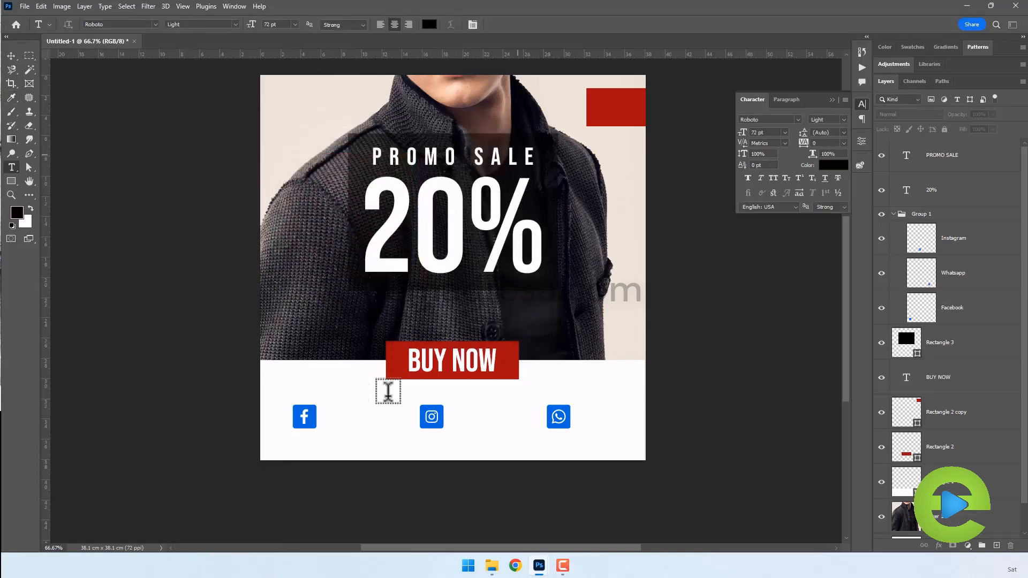
- Add the text "fb.com/emadresa" at 29 pt and place it just right of the Facebook icon
{"action": "left_click", "coordinate": [350, 415]}
{"action": "type", "text": "fb.com/emadresa"}
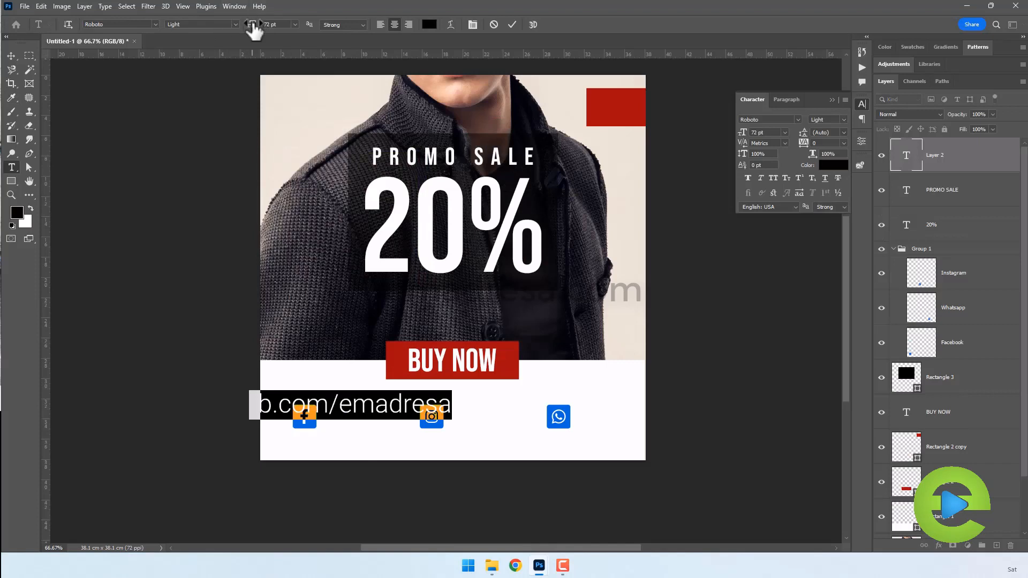
{"action": "left_click_drag", "start_coordinate": [251, 25], "coordinate": [231, 29]}
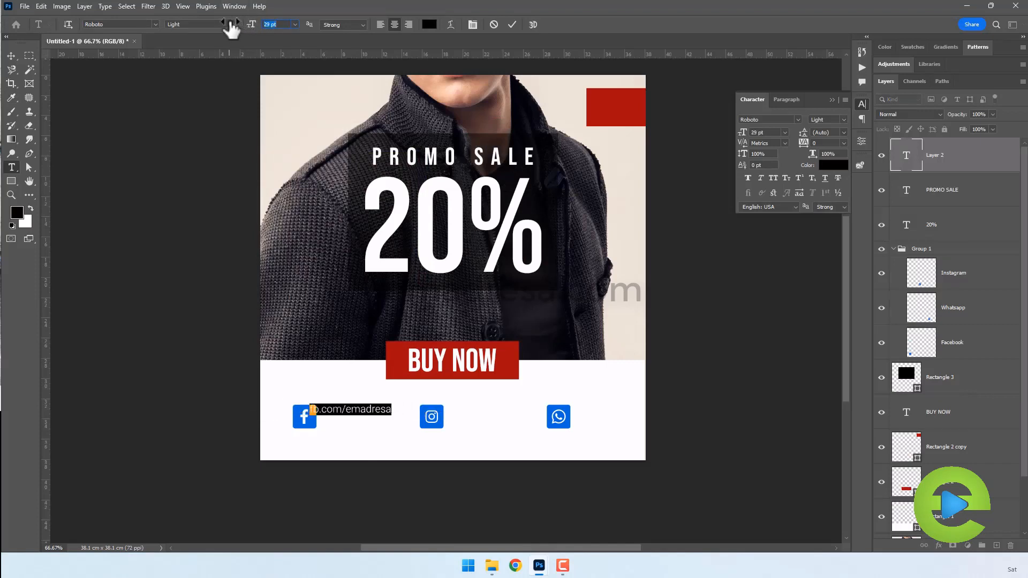
{"action": "left_click", "coordinate": [12, 55]}
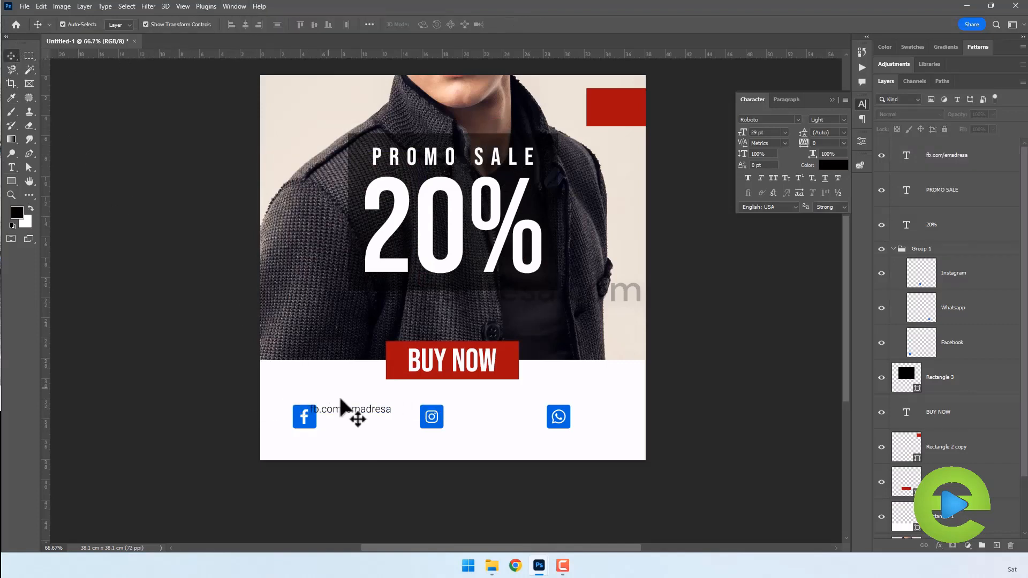
{"action": "left_click_drag", "start_coordinate": [346, 412], "coordinate": [355, 423]}
- Apply a Color Overlay to the Facebook icon layer using the red sampled from the rectangle at the canvas's upper right
{"action": "left_click", "coordinate": [973, 344]}
{"action": "right_click", "coordinate": [973, 344]}
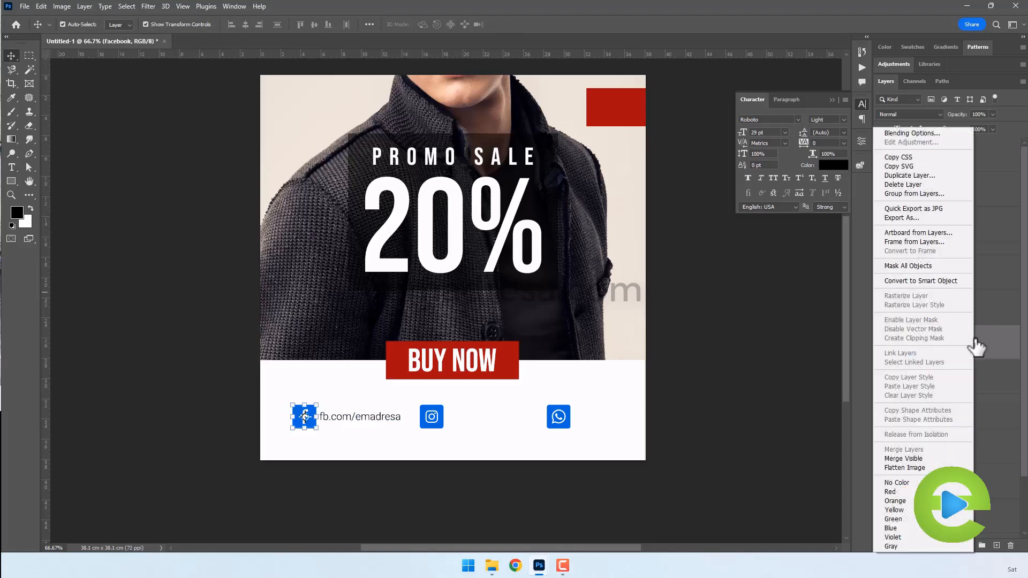
{"action": "key", "text": "Escape"}
{"action": "key", "text": "h"}
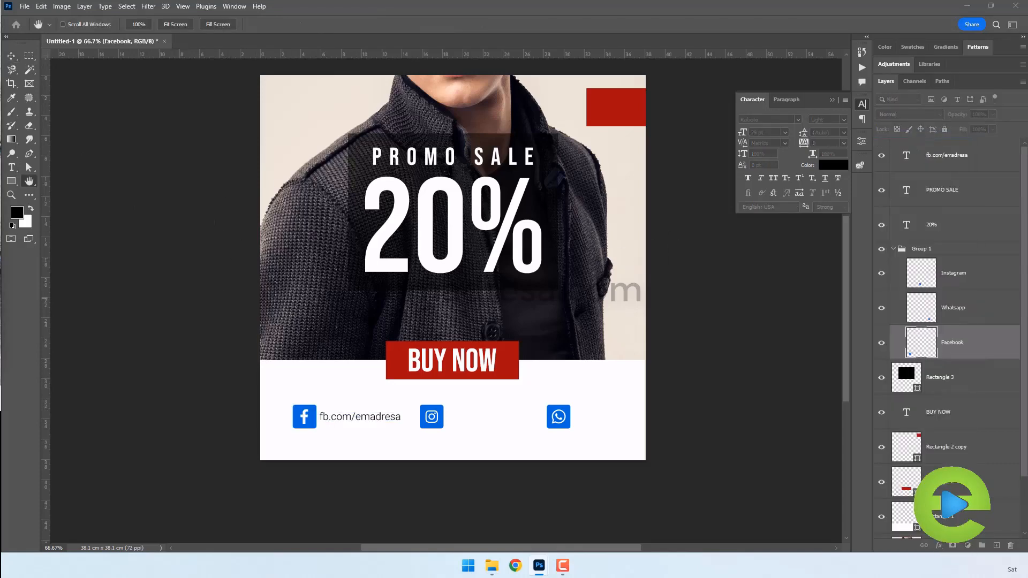
{"action": "left_click_drag", "start_coordinate": [0, 94], "coordinate": [384, 113]}
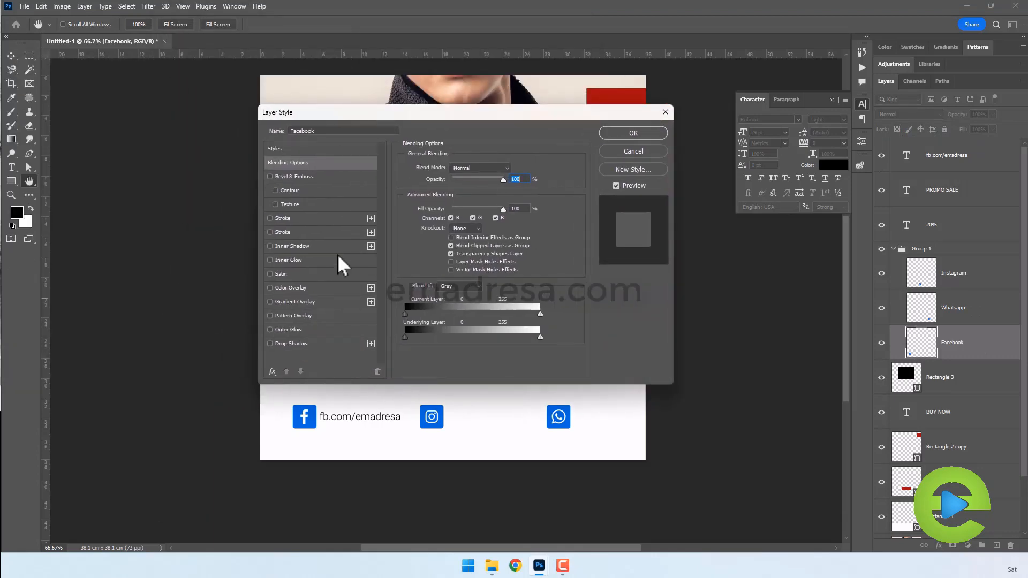
{"action": "left_click", "coordinate": [290, 289]}
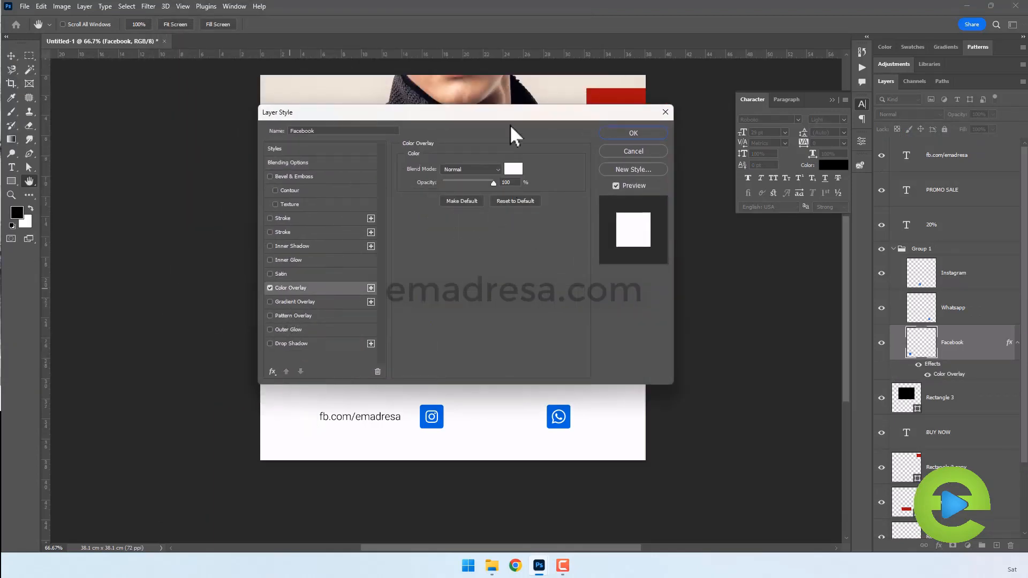
{"action": "left_click_drag", "start_coordinate": [511, 114], "coordinate": [568, 261]}
{"action": "left_click", "coordinate": [571, 319]}
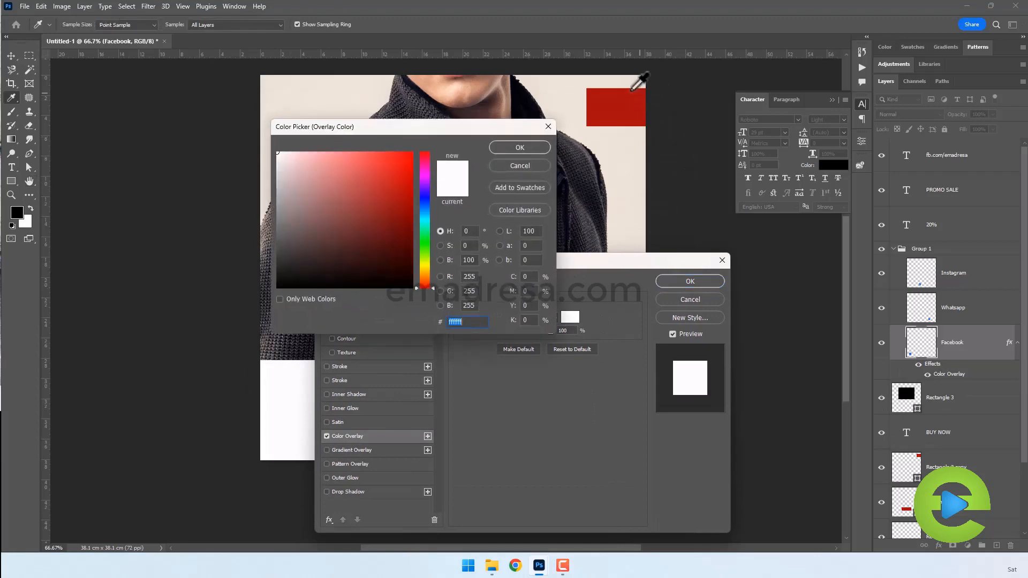
{"action": "left_click", "coordinate": [617, 96]}
{"action": "left_click", "coordinate": [521, 152]}
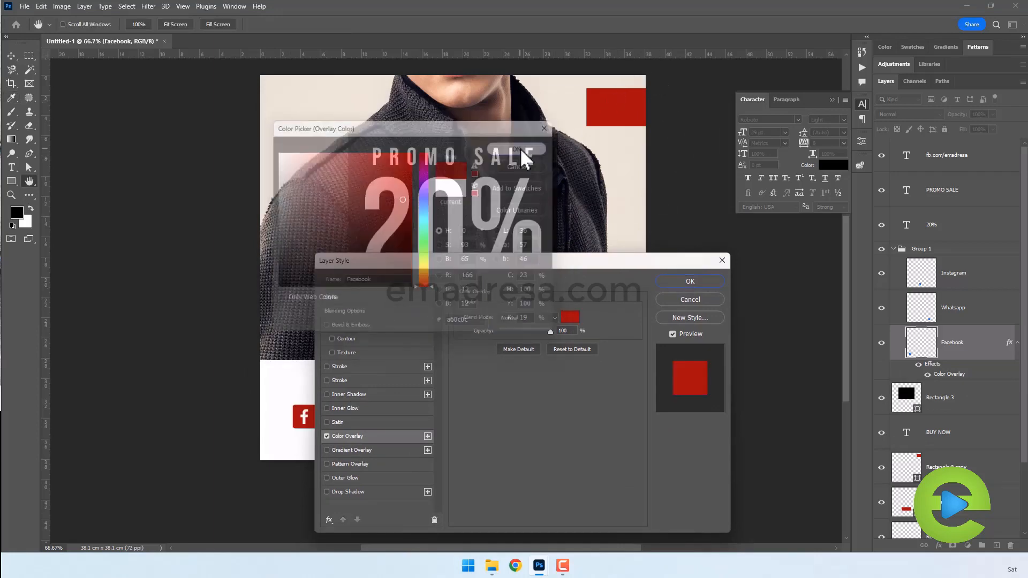
{"action": "left_click", "coordinate": [690, 281]}
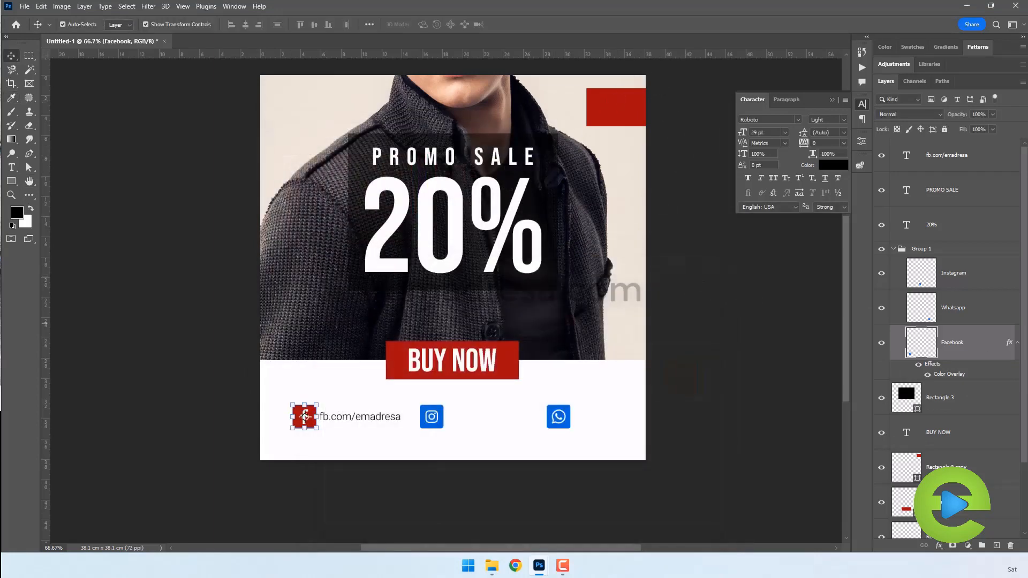
- Copy the Facebook icon's layer style and paste it onto the Instagram and WhatsApp icon layers
{"action": "right_click", "coordinate": [976, 346]}
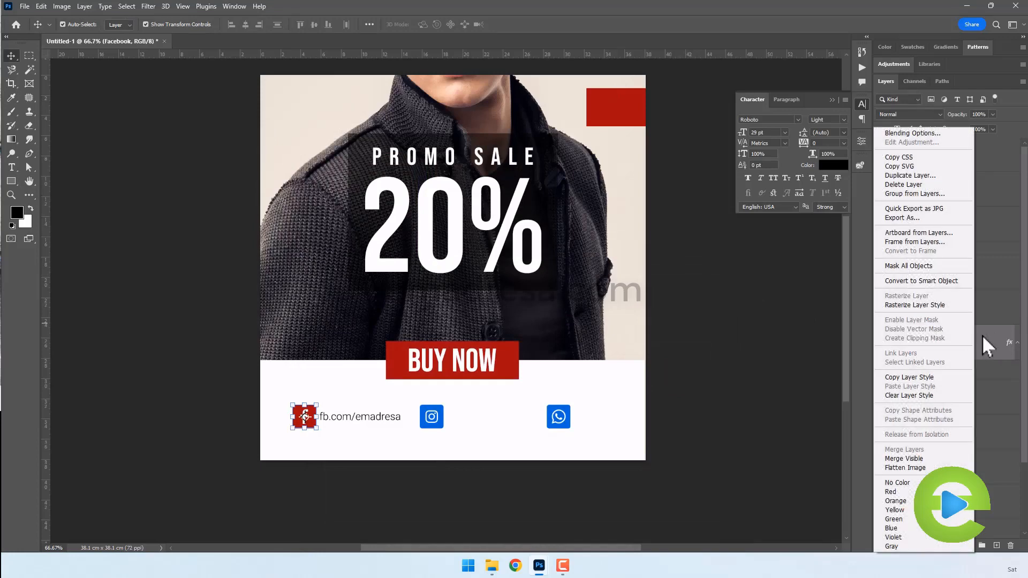
{"action": "left_click", "coordinate": [926, 377]}
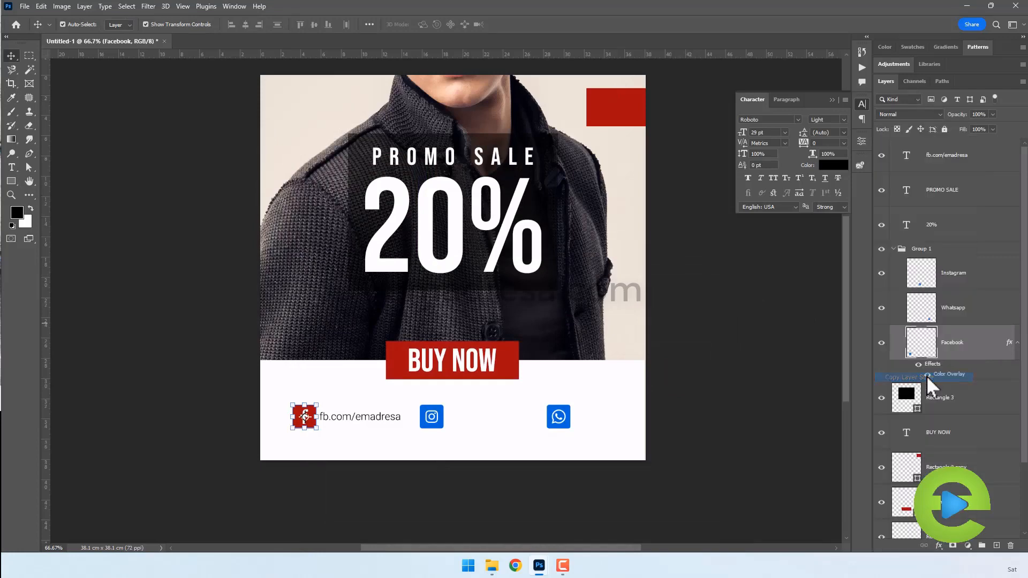
{"action": "left_click", "coordinate": [968, 310]}
{"action": "left_click", "coordinate": [975, 283], "text": "shift"}
{"action": "right_click", "coordinate": [991, 274]}
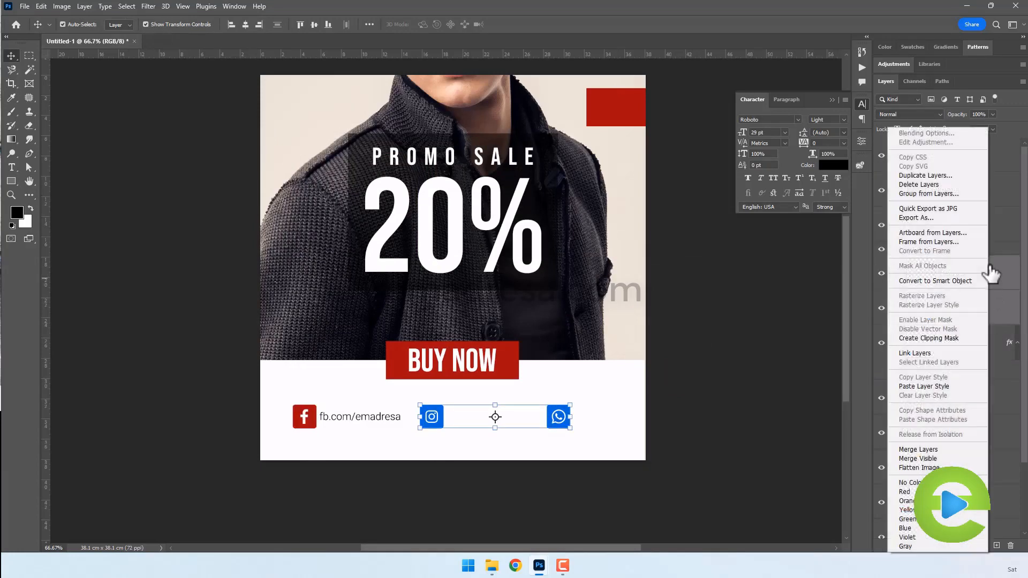
{"action": "left_click", "coordinate": [935, 386]}
{"action": "left_click", "coordinate": [750, 435]}
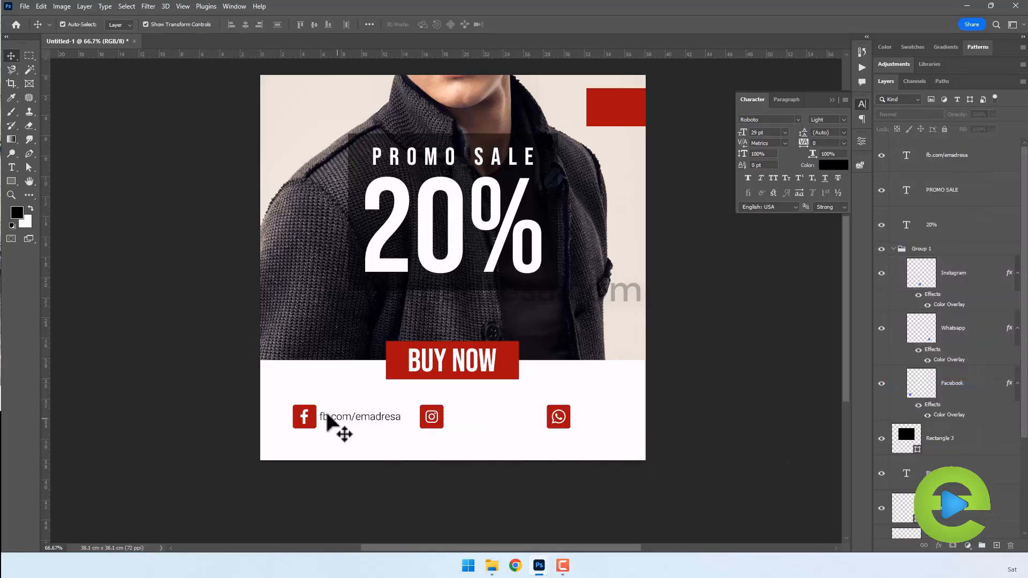
- Duplicate the "fb.com/emadresa" text twice, placing one copy beside the Instagram icon and one beside the WhatsApp icon
{"action": "left_click", "coordinate": [343, 425]}
{"action": "left_click_drag", "start_coordinate": [342, 425], "coordinate": [600, 426]}
{"action": "left_click", "coordinate": [11, 167]}
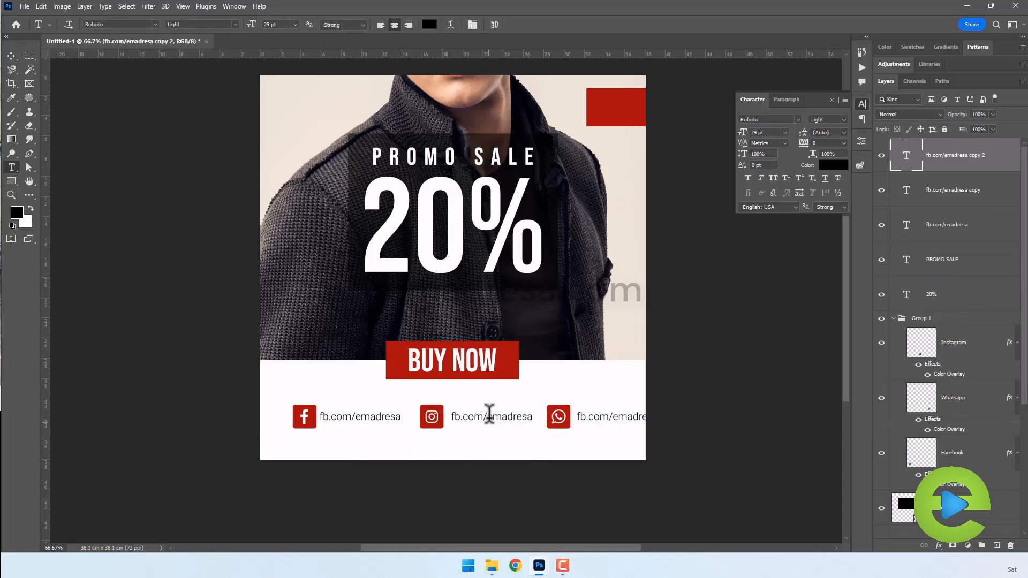
{"action": "left_click_drag", "start_coordinate": [481, 416], "coordinate": [452, 465]}
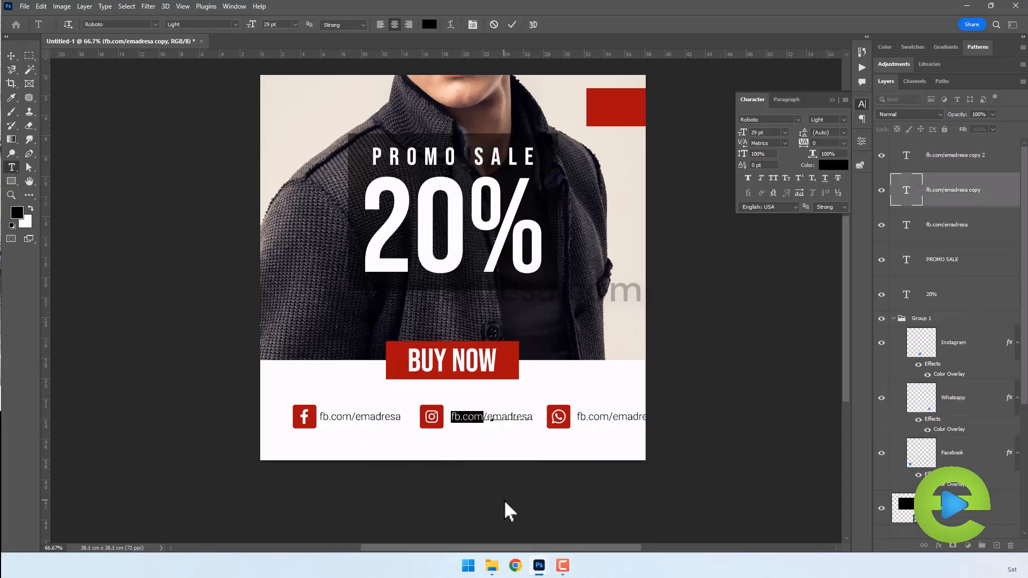
{"action": "type", "text": "instagram.co"}
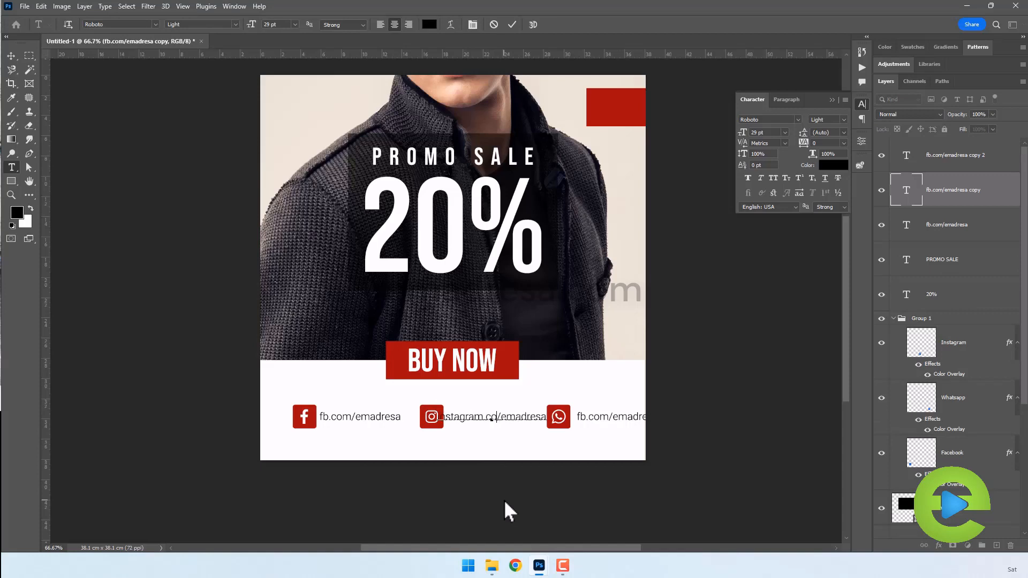
{"action": "type", "text": "m"}
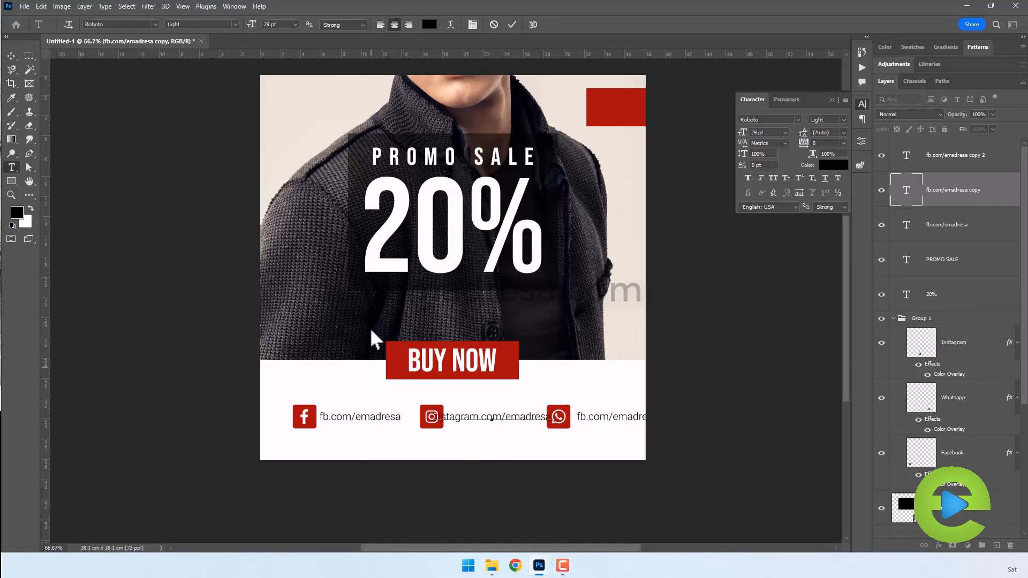
{"action": "left_click", "coordinate": [11, 56]}
{"action": "left_click", "coordinate": [11, 167]}
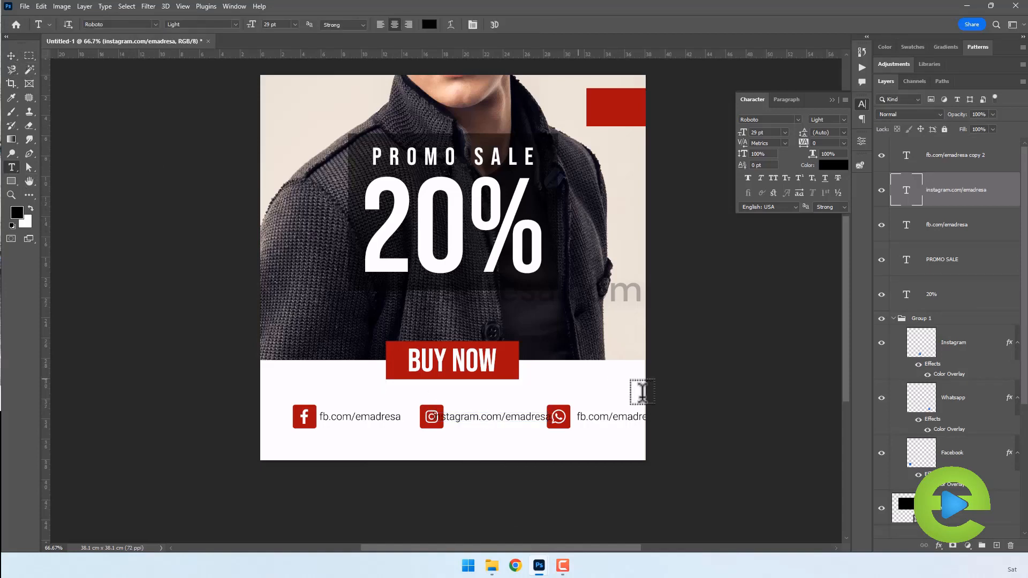
- Replace the text copy beside the WhatsApp icon with the contact phone number
{"action": "triple_click", "coordinate": [603, 415]}
{"action": "key", "text": "ctrl+v"}
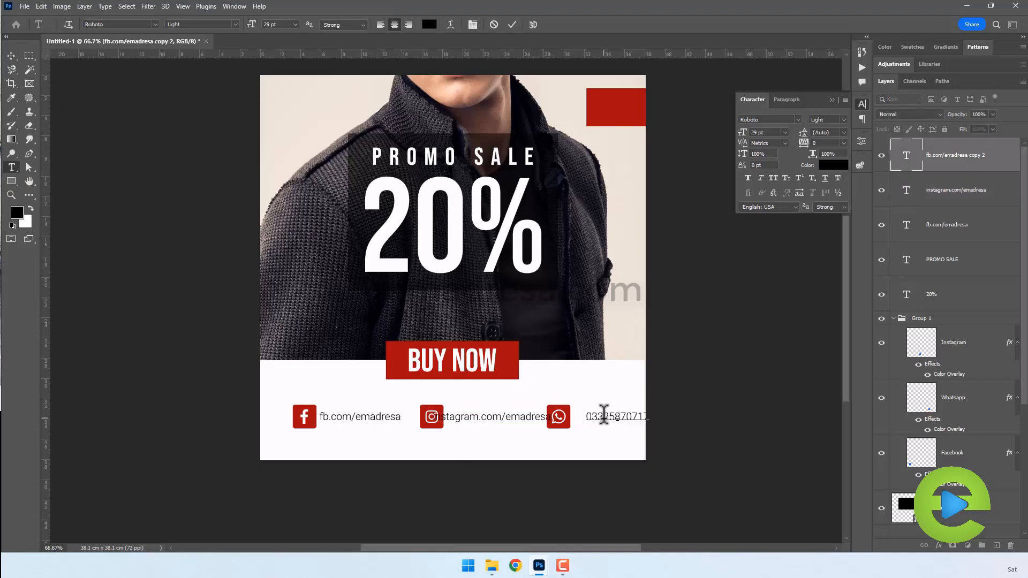
{"action": "left_click", "coordinate": [11, 58]}
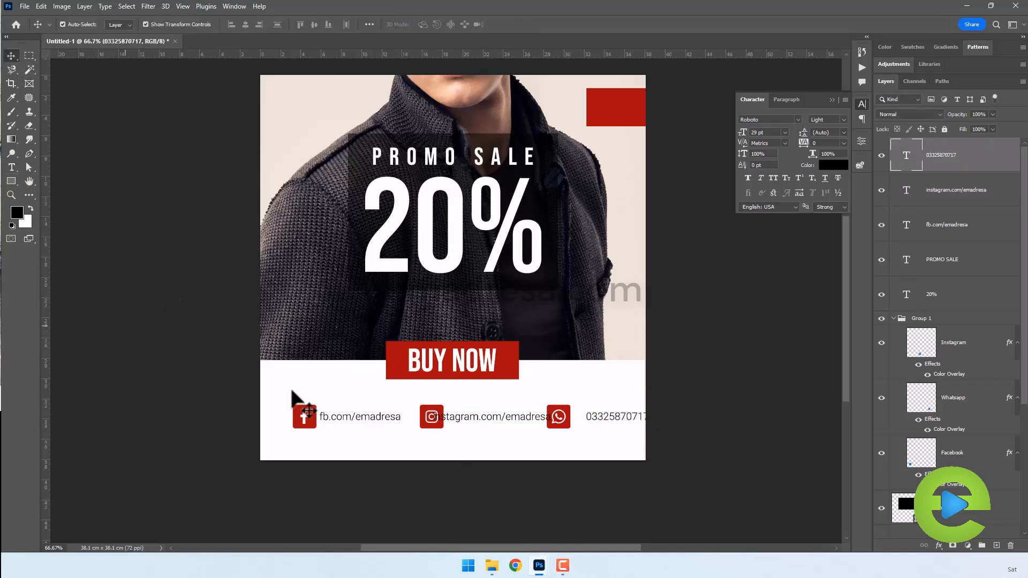
- Reposition the phone, Instagram and Facebook contact texts so each starts just right of its social icon
{"action": "left_click_drag", "start_coordinate": [628, 427], "coordinate": [596, 417]}
{"action": "key", "text": "ctrl+z"}
{"action": "left_click_drag", "start_coordinate": [473, 420], "coordinate": [492, 426]}
{"action": "left_click_drag", "start_coordinate": [347, 423], "coordinate": [355, 424]}
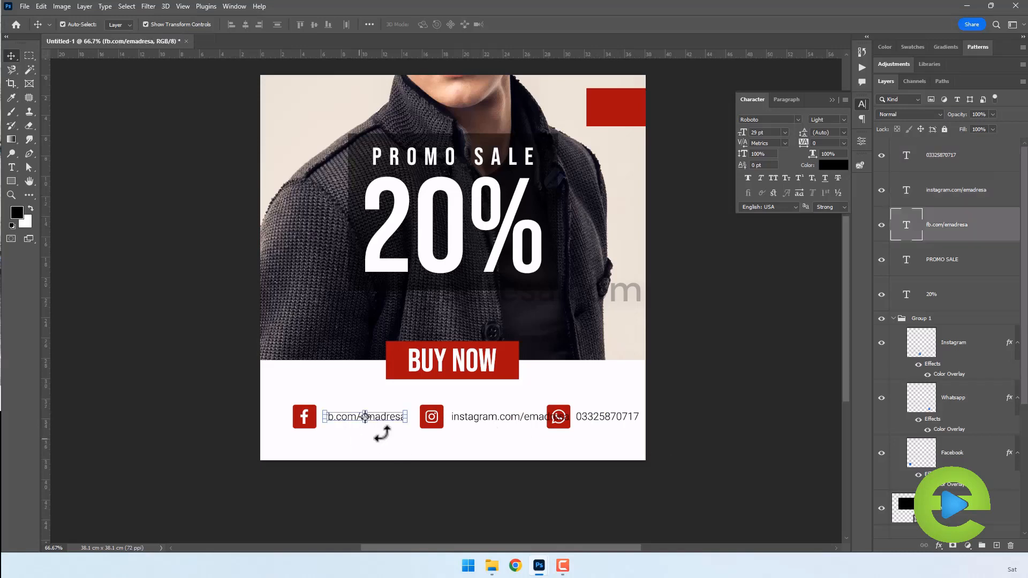
- Move the three contact text layers into Group 1, above the Instagram icon layer
{"action": "left_click", "coordinate": [957, 262]}
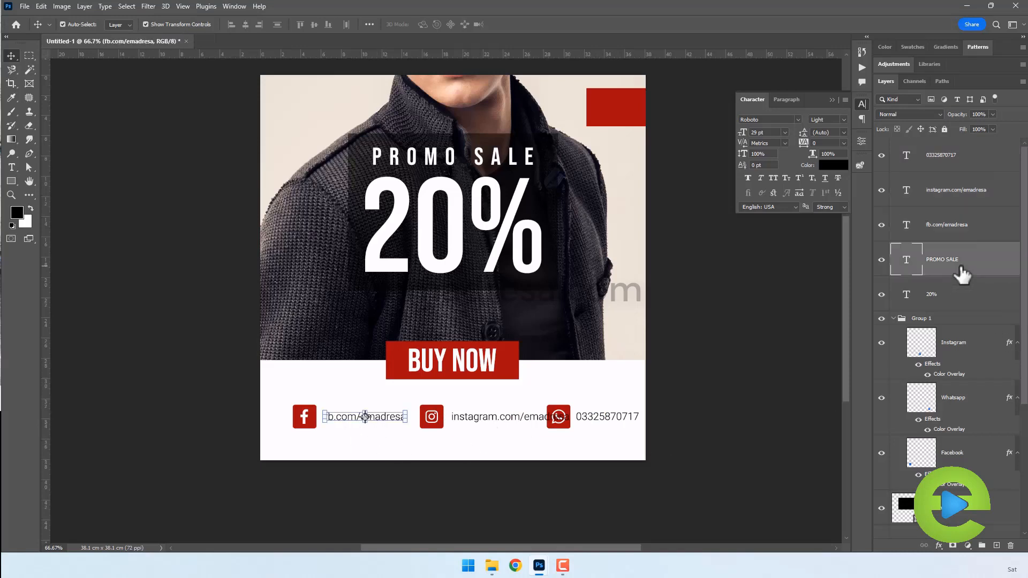
{"action": "left_click", "coordinate": [958, 225]}
{"action": "left_click", "coordinate": [964, 161], "text": "shift"}
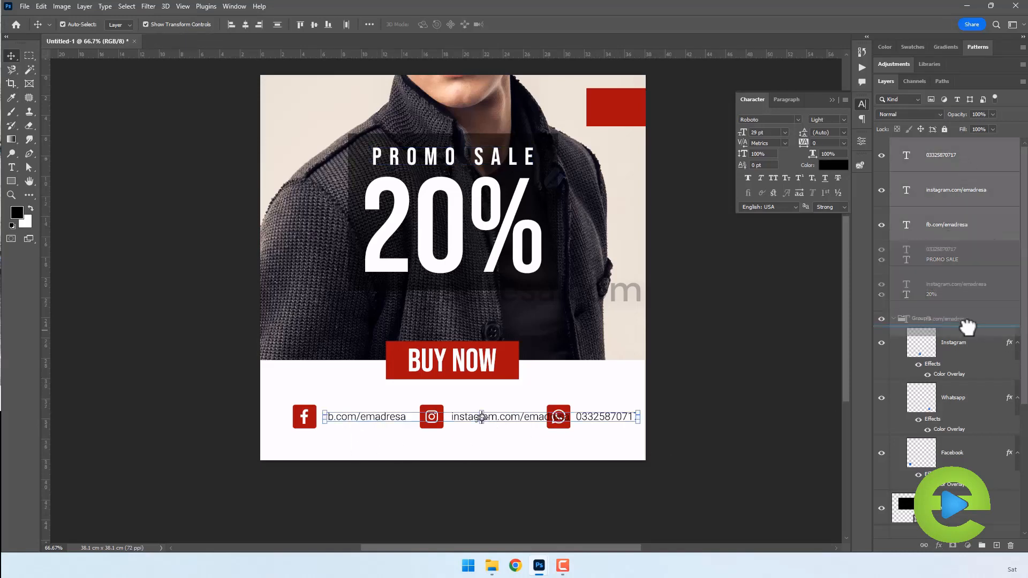
{"action": "left_click_drag", "start_coordinate": [965, 324], "coordinate": [963, 322]}
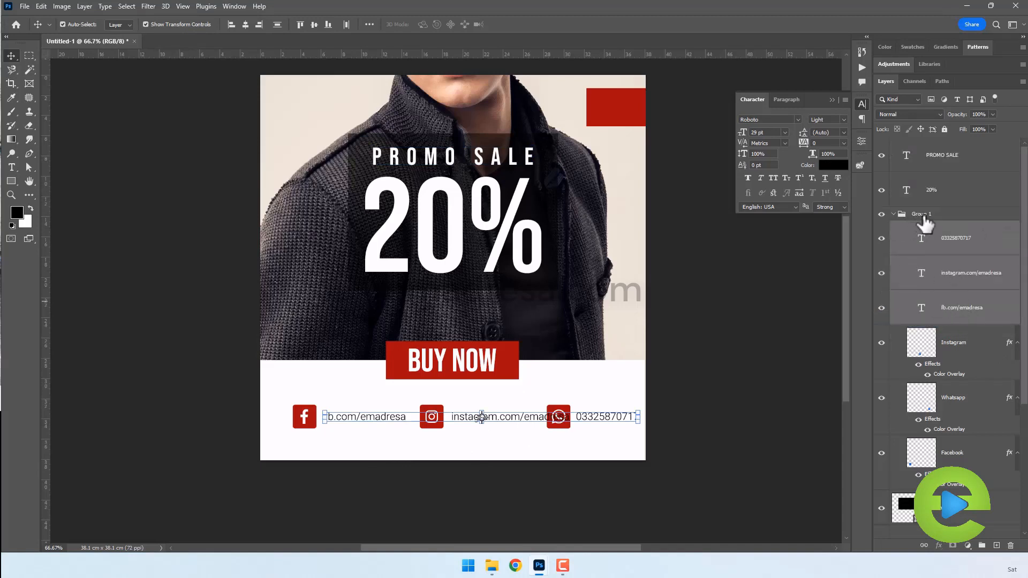
- Scale down the three social icons and their contact texts together, bringing the text size to about 24.5 pt
{"action": "left_click", "coordinate": [964, 459], "text": "shift"}
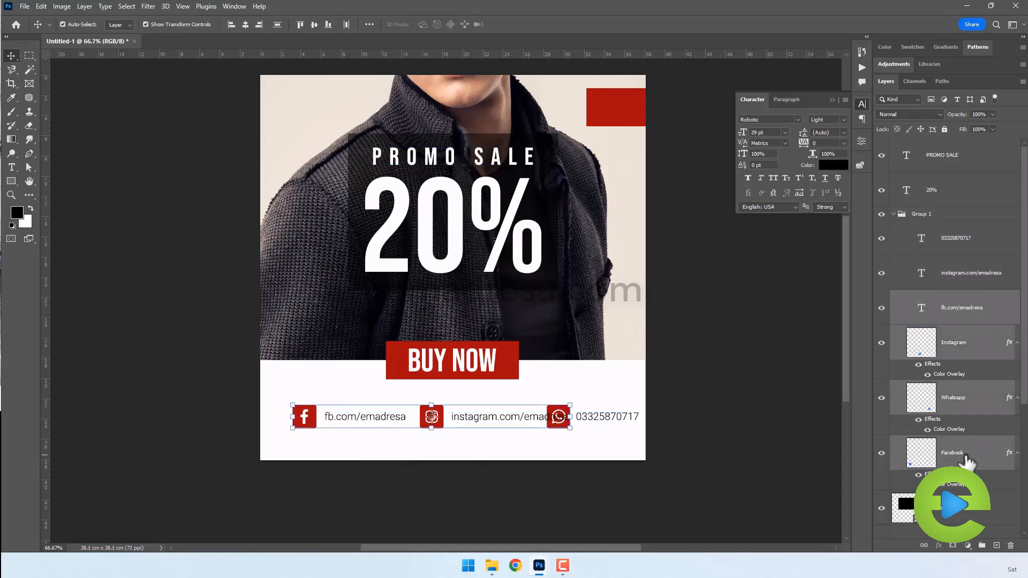
{"action": "left_click", "coordinate": [989, 281], "text": "ctrl"}
{"action": "left_click", "coordinate": [985, 246], "text": "ctrl"}
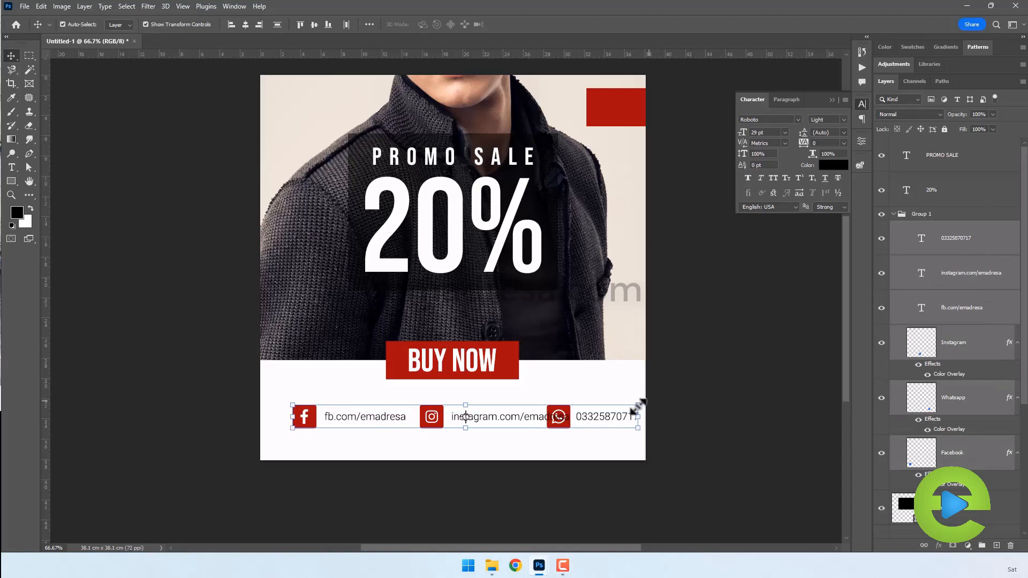
{"action": "left_click_drag", "start_coordinate": [639, 404], "coordinate": [580, 405]}
{"action": "key", "text": "Return"}
{"action": "left_click", "coordinate": [718, 406]}
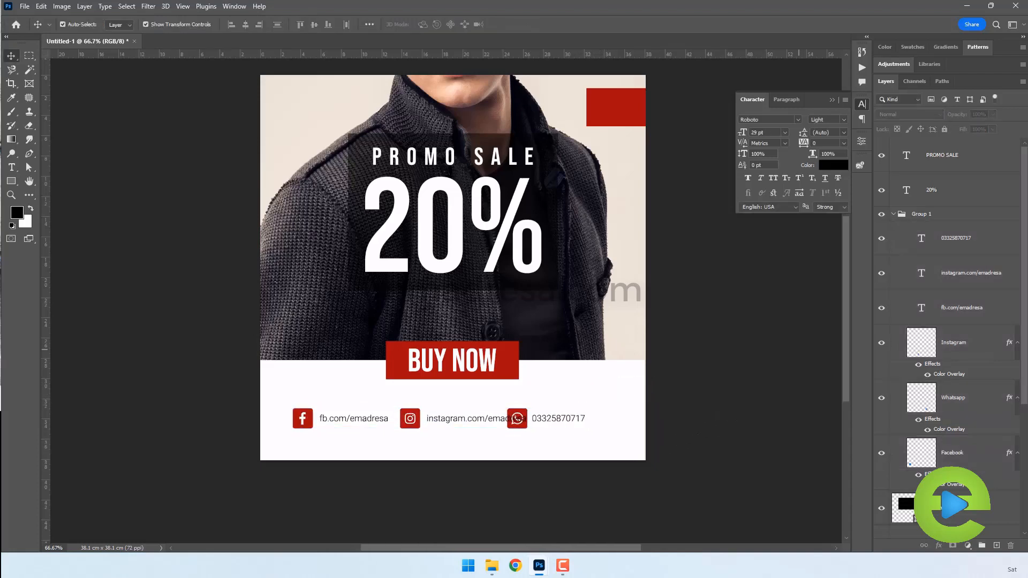
- Move the WhatsApp icon and its phone number text together about 2.5 cm to the right, clear of the Instagram text
{"action": "left_click", "coordinate": [952, 249]}
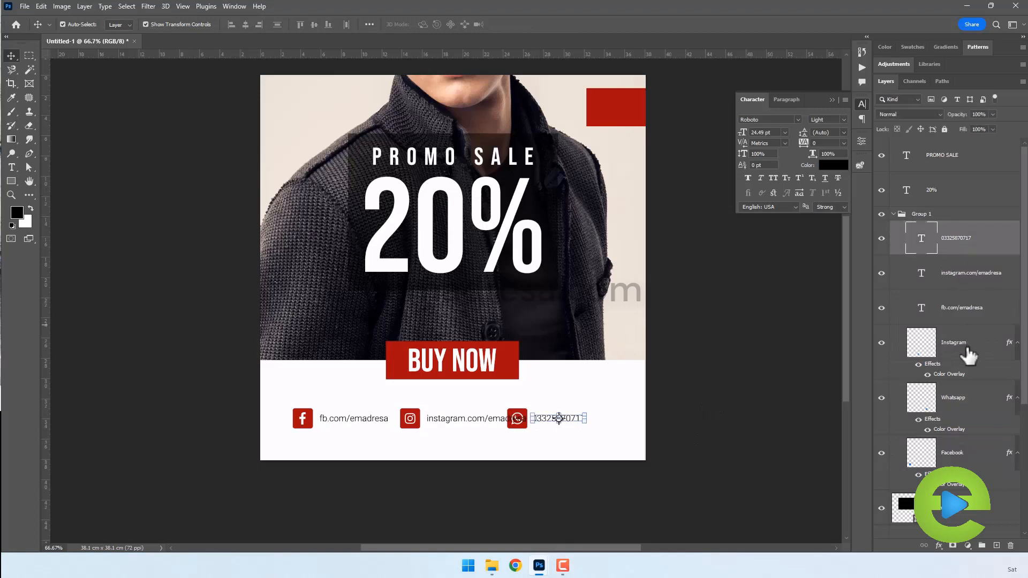
{"action": "left_click", "coordinate": [962, 406], "text": "ctrl"}
{"action": "left_click_drag", "start_coordinate": [529, 412], "coordinate": [554, 412]}
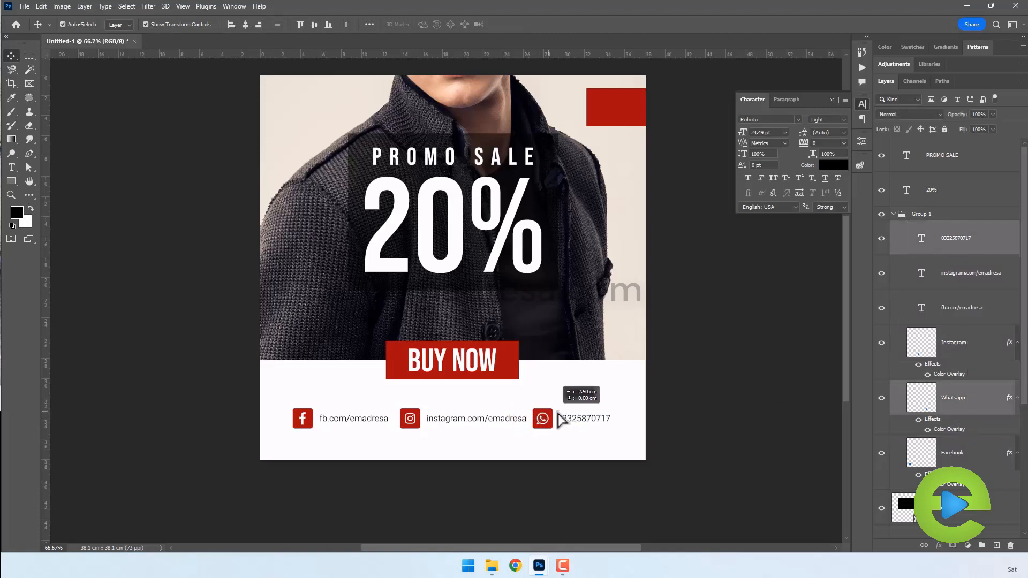
{"action": "left_click_drag", "start_coordinate": [555, 412], "coordinate": [555, 412]}
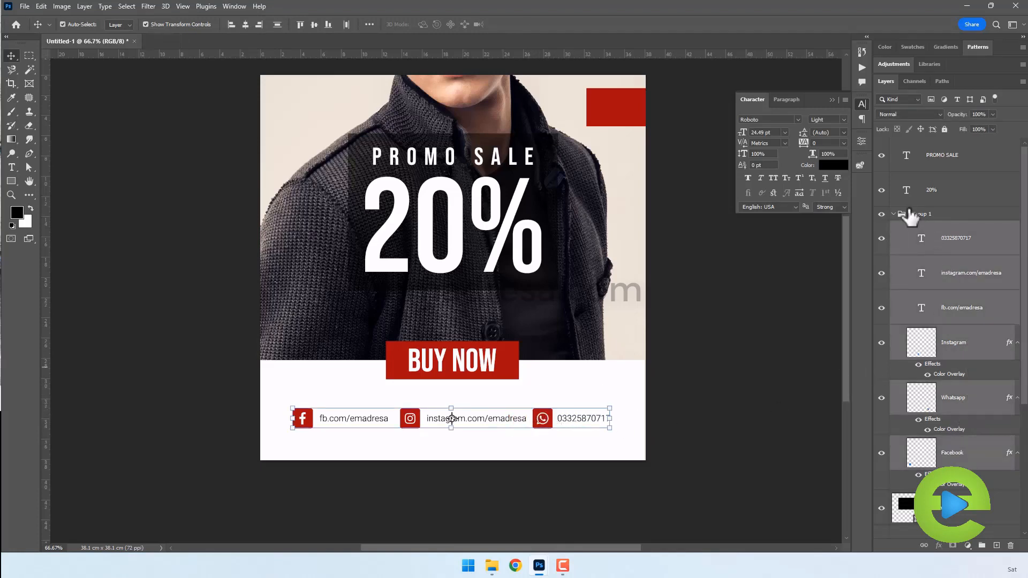
- Collapse Group 1 and centre it horizontally against the Background layer
{"action": "left_click", "coordinate": [910, 214]}
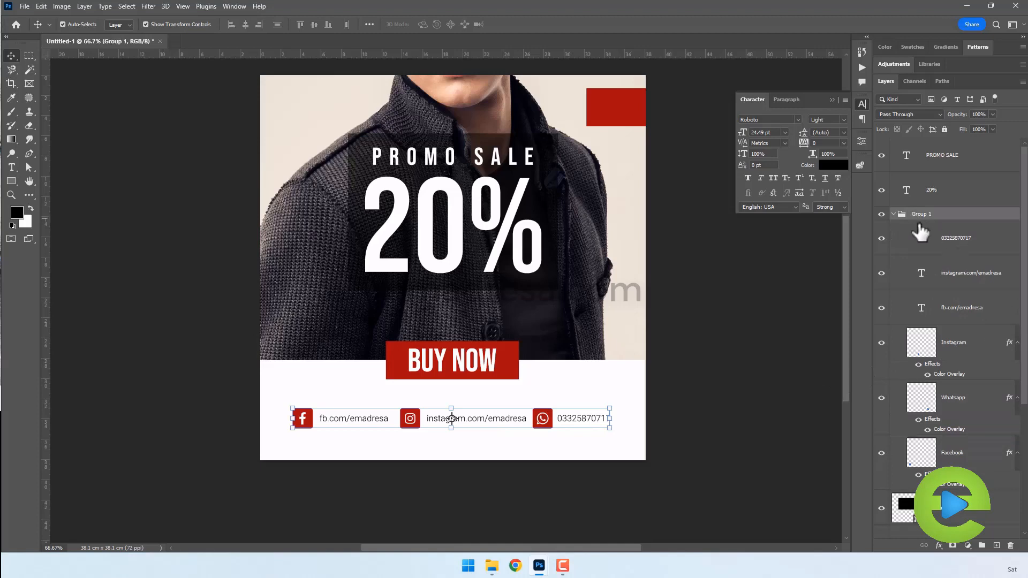
{"action": "left_click", "coordinate": [892, 214]}
{"action": "left_click", "coordinate": [940, 447]}
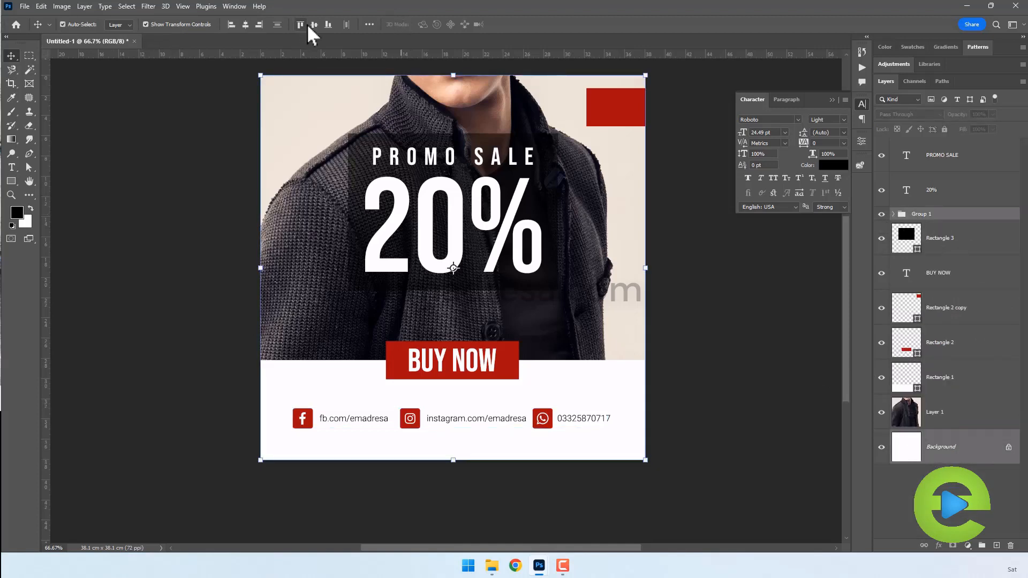
{"action": "left_click", "coordinate": [245, 24]}
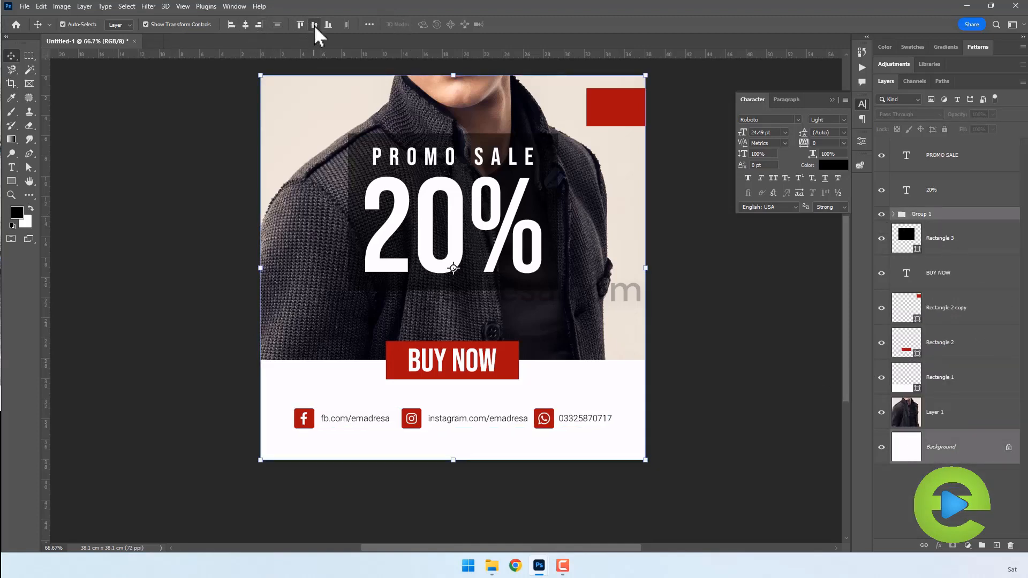
{"action": "left_click", "coordinate": [180, 264]}
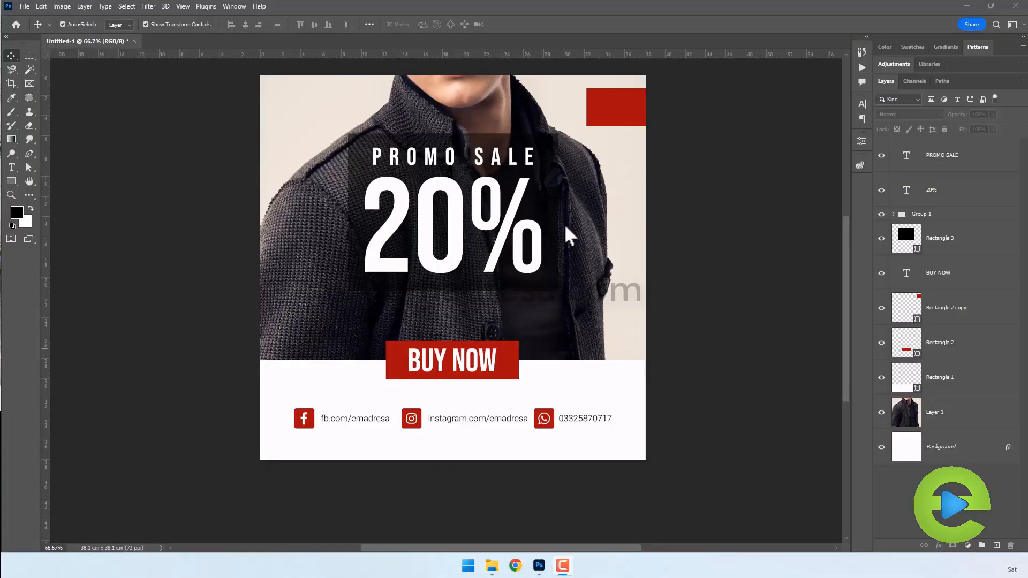
- Group all layers above the Background and name the group "Post Design 1"
{"action": "left_click", "coordinate": [957, 412]}
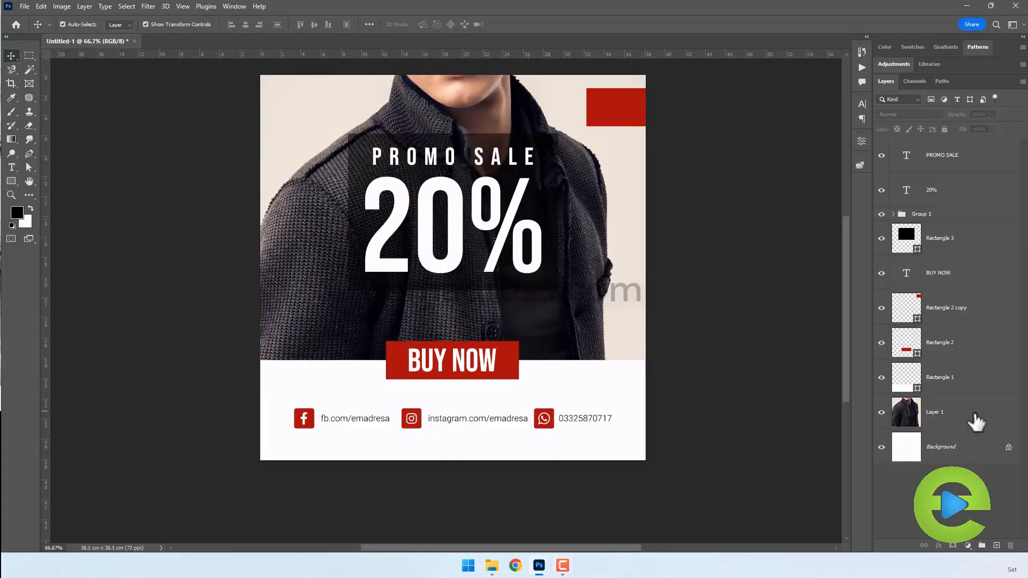
{"action": "left_click", "coordinate": [975, 420]}
{"action": "left_click", "coordinate": [980, 163], "text": "shift"}
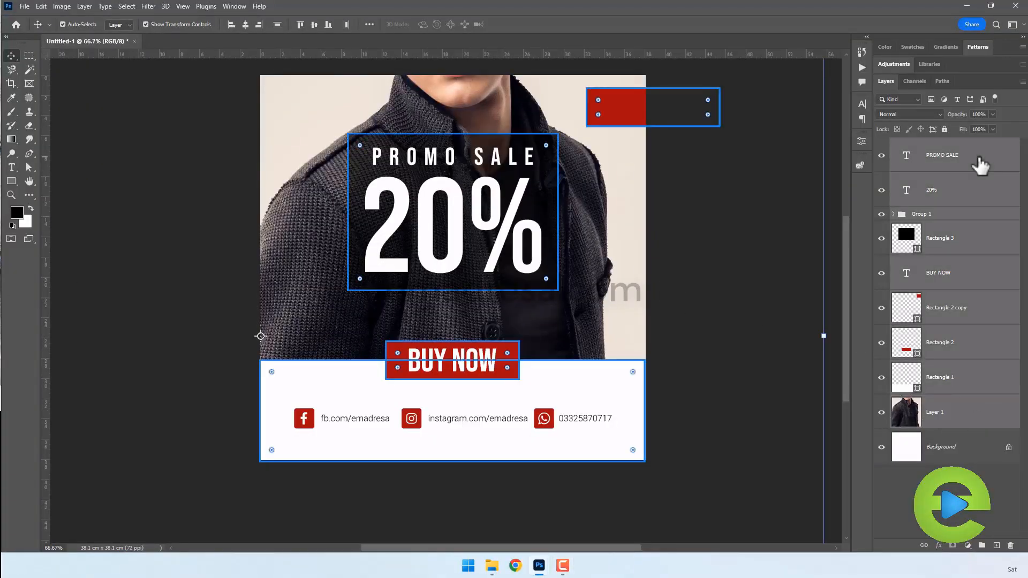
{"action": "key", "text": "ctrl"}
{"action": "key", "text": "ctrl+g"}
{"action": "double_click", "coordinate": [923, 145]}
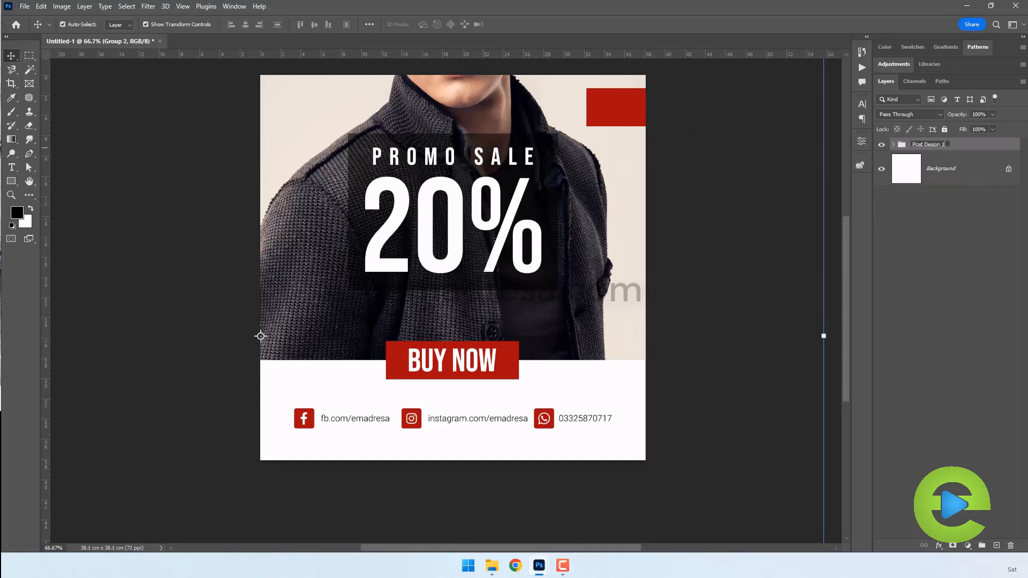
{"action": "type", "text": "Post Design 1"}
{"action": "key", "text": "Return"}
- Hide the "Post Design 1" group, check its layers and leave it collapsed
{"action": "left_click", "coordinate": [881, 144]}
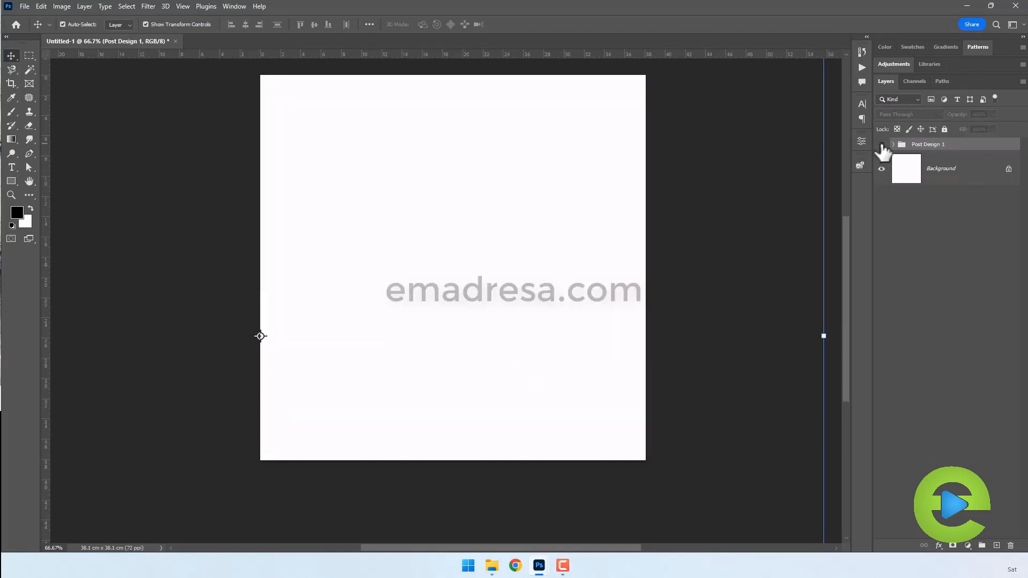
{"action": "left_click", "coordinate": [729, 189]}
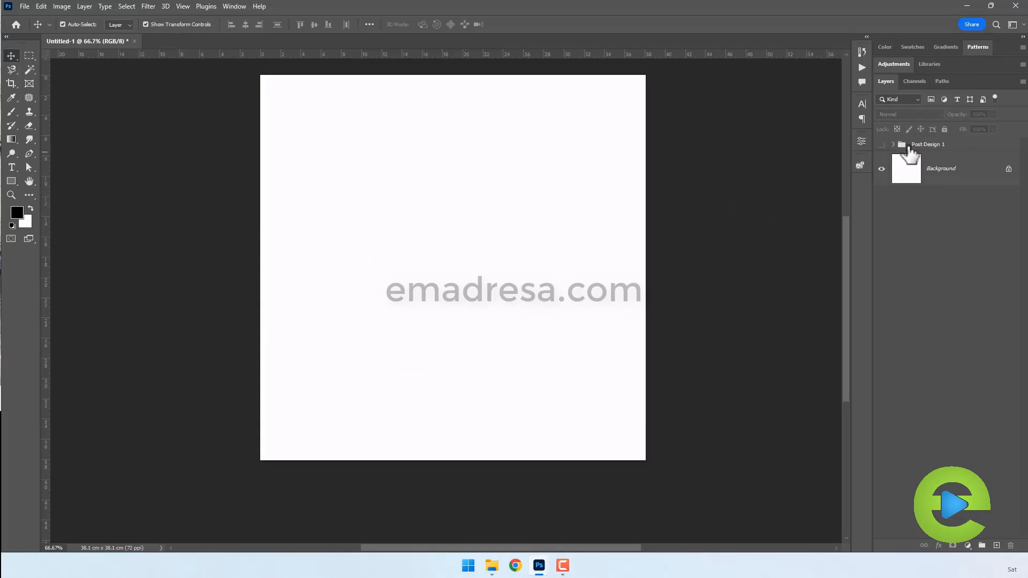
{"action": "left_click", "coordinate": [892, 144]}
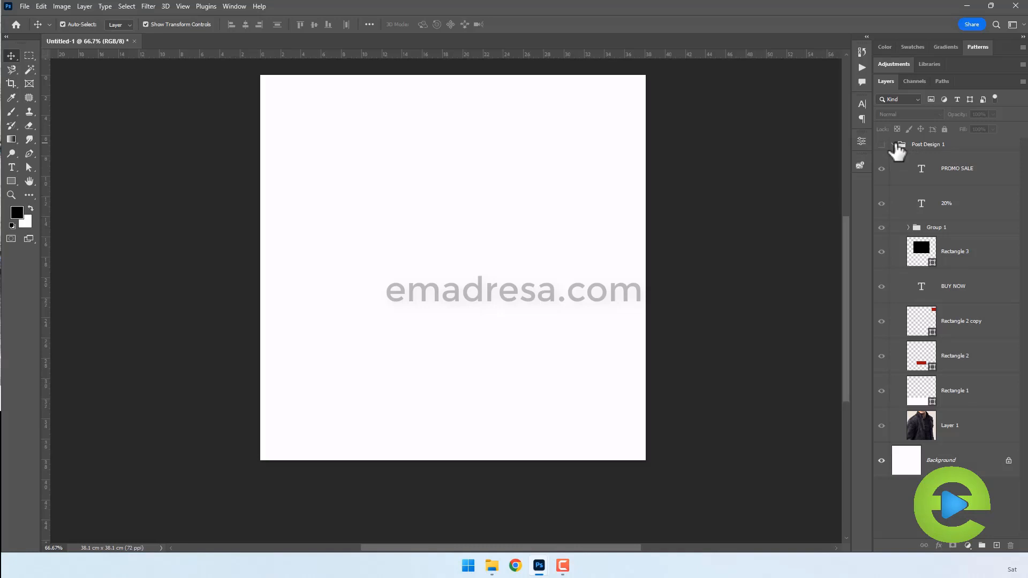
{"action": "left_click", "coordinate": [893, 144]}
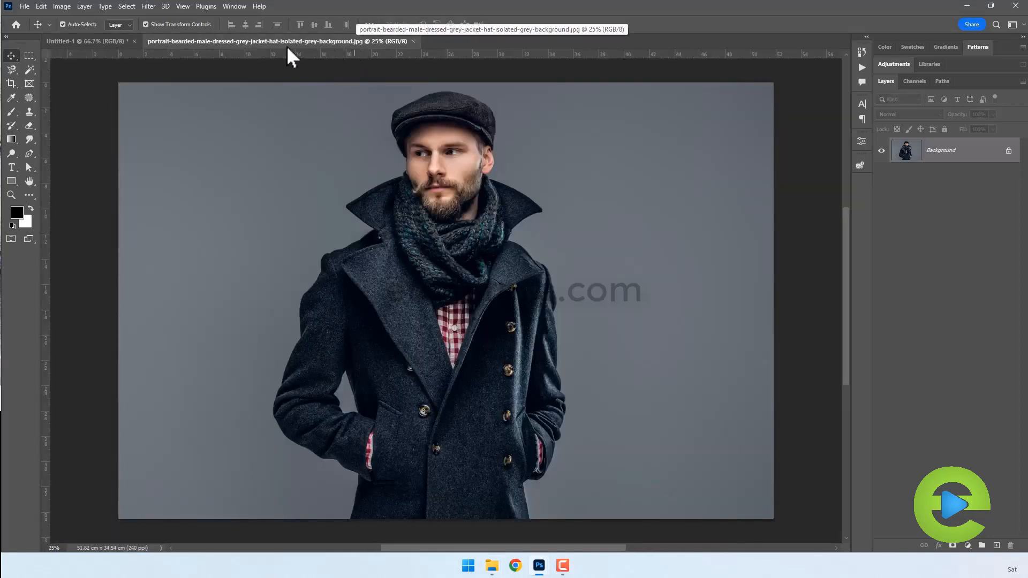
- Copy the photo of the bearded man in the jacket into Untitled-1 as a new layer and close the photo's document
{"action": "left_click_drag", "start_coordinate": [285, 42], "coordinate": [488, 131]}
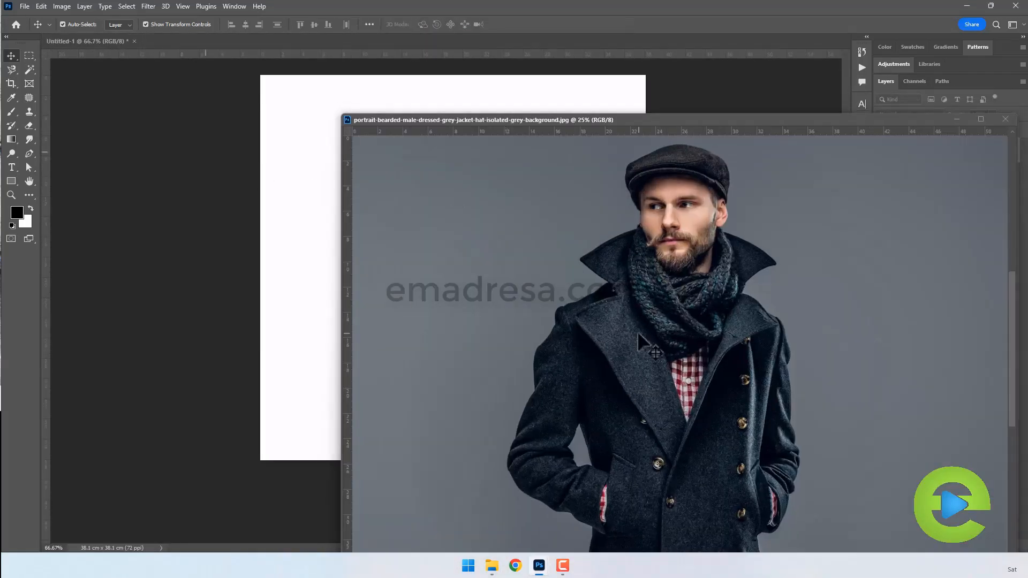
{"action": "left_click_drag", "start_coordinate": [637, 331], "coordinate": [295, 253]}
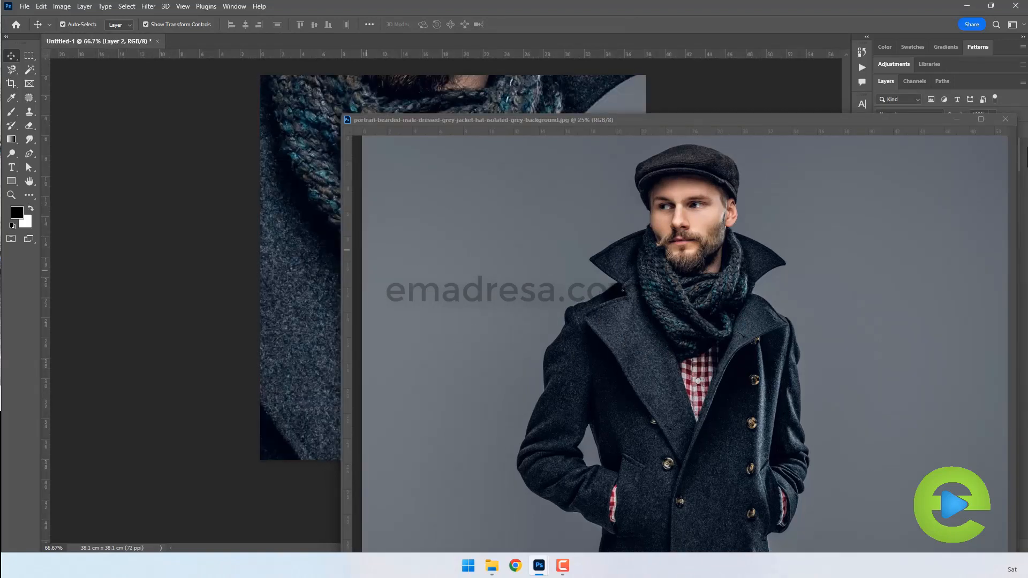
{"action": "left_click", "coordinate": [1004, 120]}
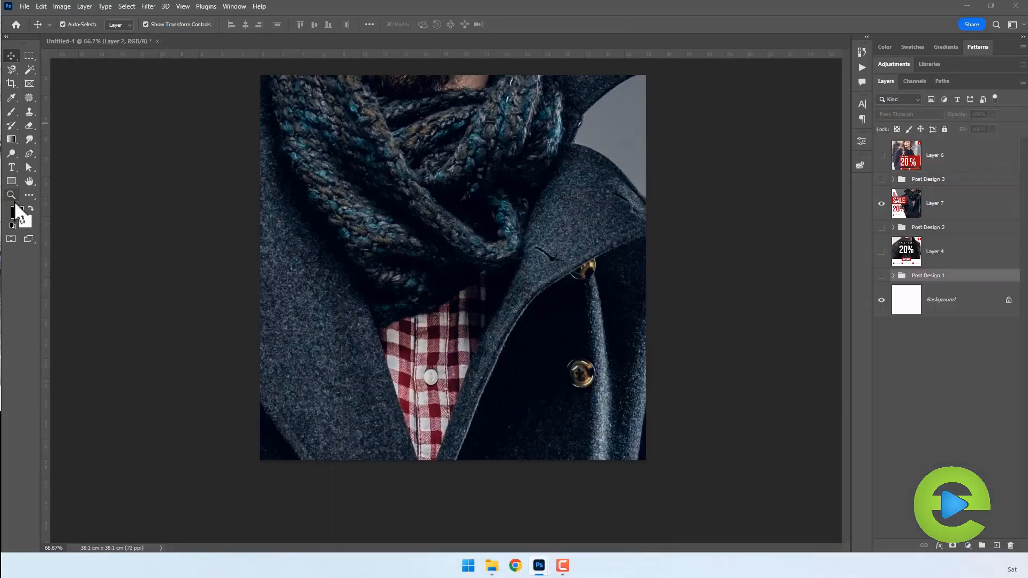
- Scale the man's photo layer to about 48.5% and position it so his coat fills the canvas, then fit the canvas to the screen
{"action": "left_click", "coordinate": [12, 196]}
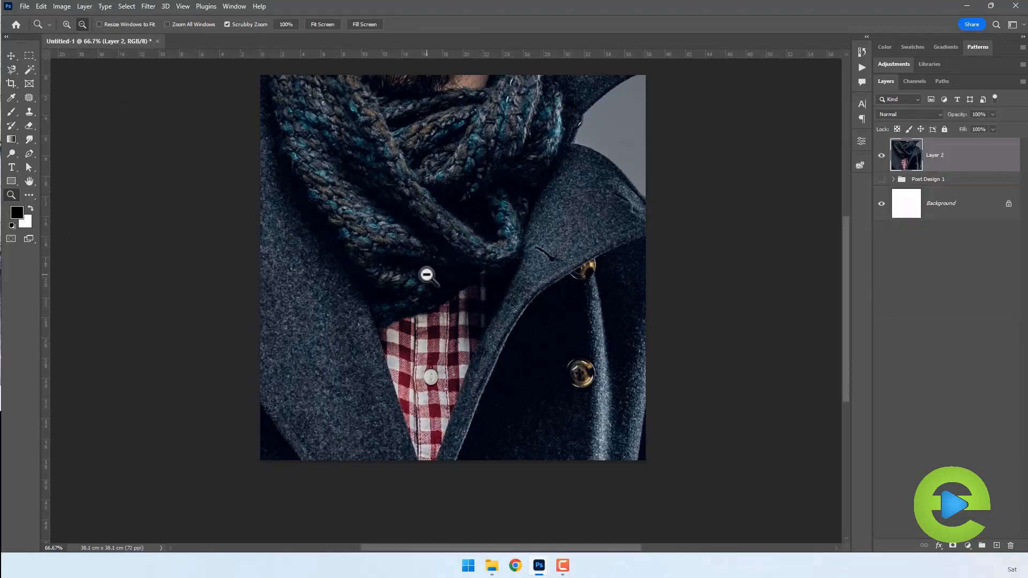
{"action": "left_click", "coordinate": [434, 279]}
{"action": "left_click", "coordinate": [447, 273]}
{"action": "left_click", "coordinate": [447, 273]}
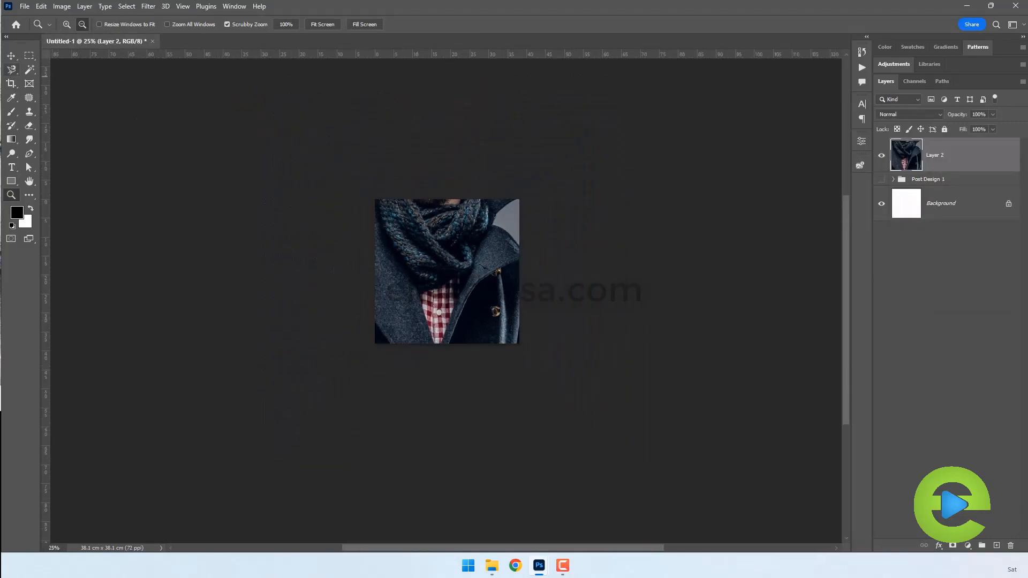
{"action": "left_click", "coordinate": [11, 55]}
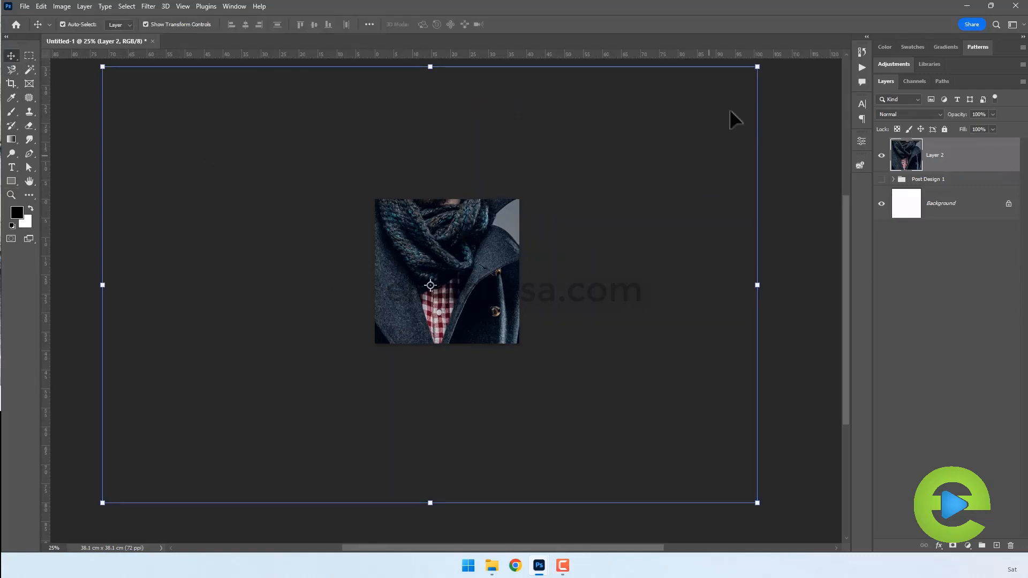
{"action": "left_click_drag", "start_coordinate": [747, 74], "coordinate": [556, 156]}
{"action": "left_click_drag", "start_coordinate": [464, 253], "coordinate": [600, 192]}
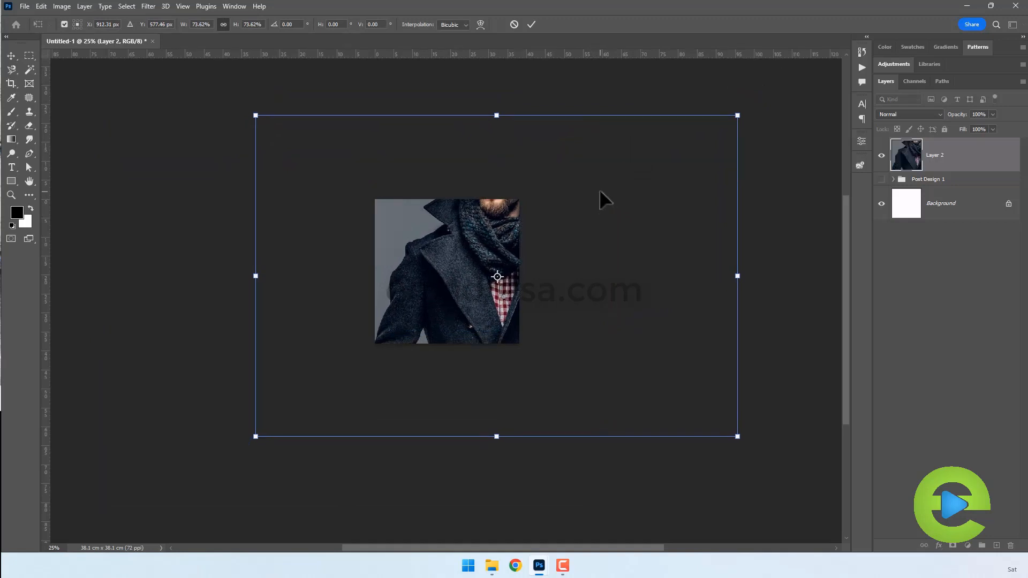
{"action": "left_click_drag", "start_coordinate": [259, 438], "coordinate": [325, 377]}
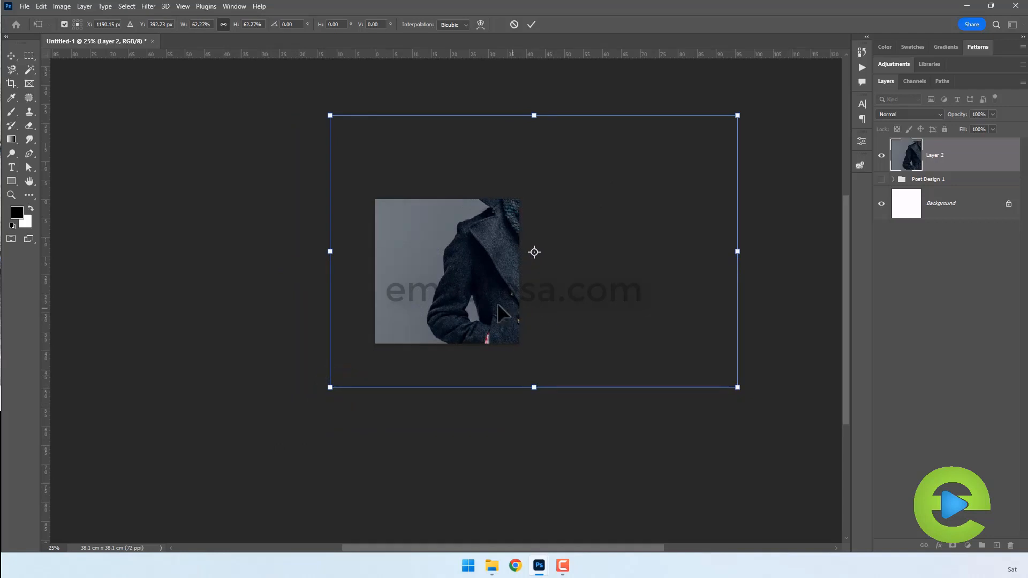
{"action": "left_click_drag", "start_coordinate": [508, 322], "coordinate": [442, 337]}
{"action": "left_click_drag", "start_coordinate": [271, 411], "coordinate": [362, 352]}
{"action": "left_click_drag", "start_coordinate": [507, 307], "coordinate": [464, 315]}
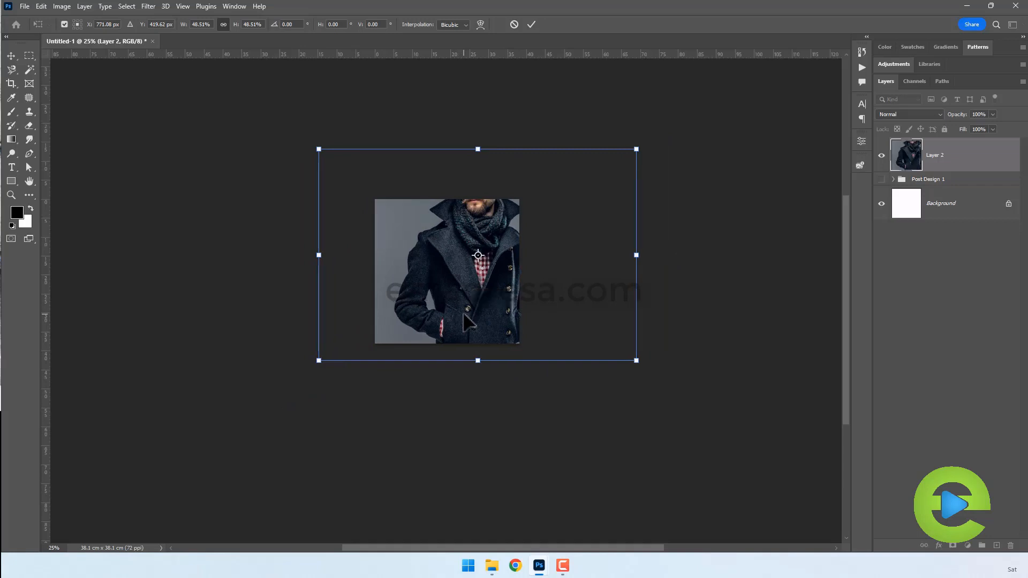
{"action": "key", "text": "Return"}
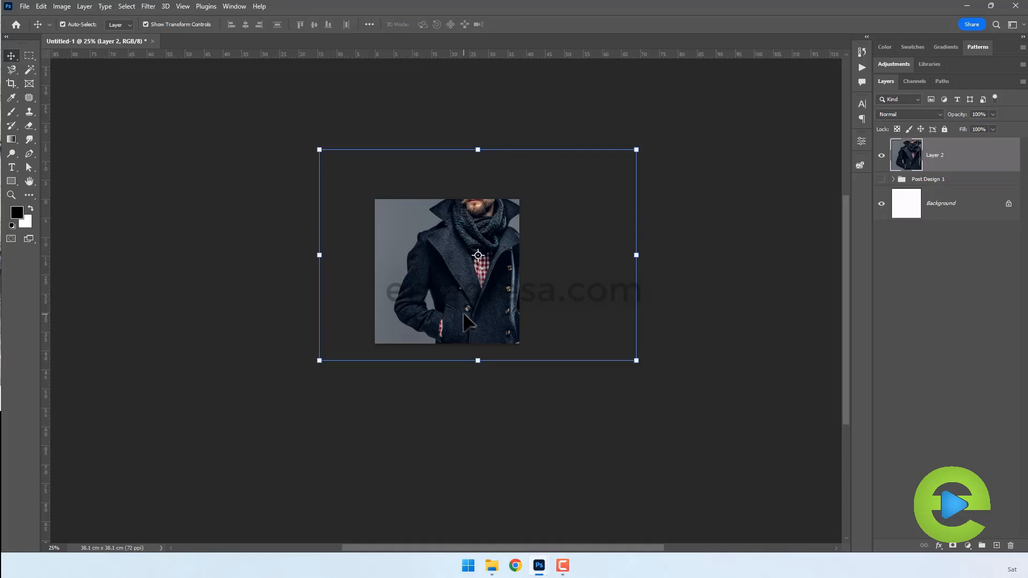
{"action": "left_click", "coordinate": [275, 272]}
{"action": "left_click", "coordinate": [11, 195]}
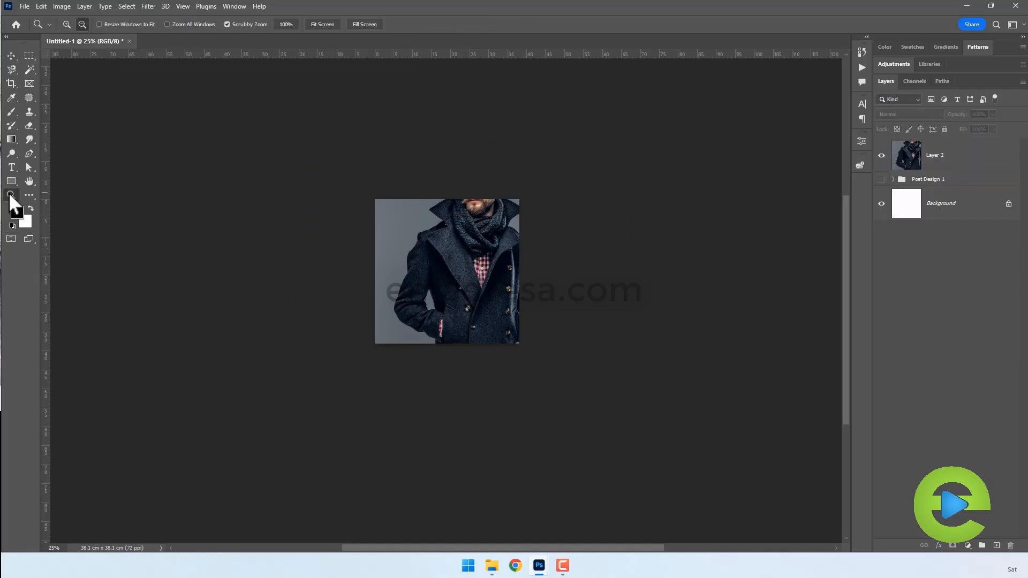
{"action": "left_click", "coordinate": [317, 23]}
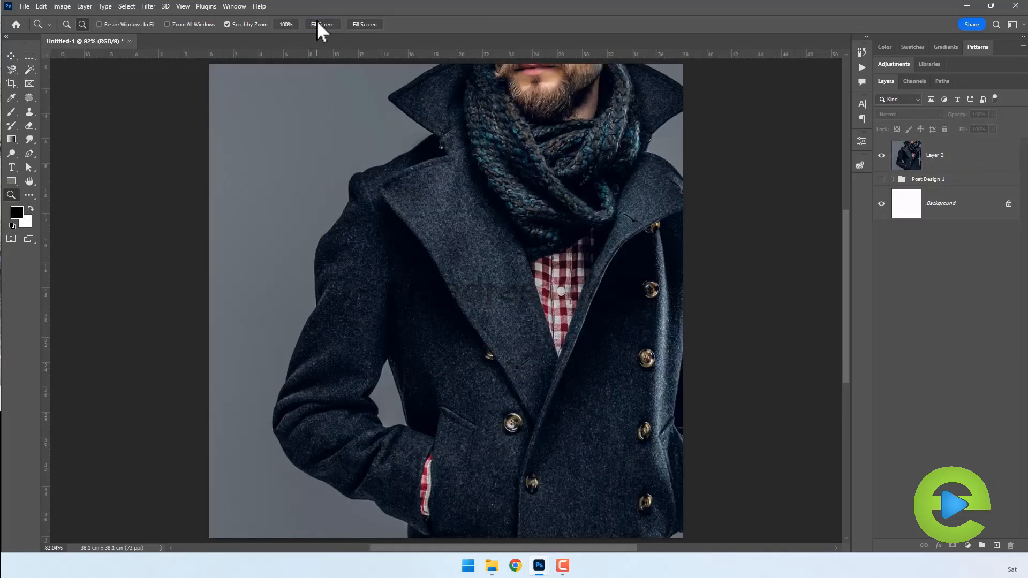
- Draw a rectangle of about 468 by 1095 px over the canvas's left part, covering its full height, and fill it white
{"action": "key", "text": "v"}
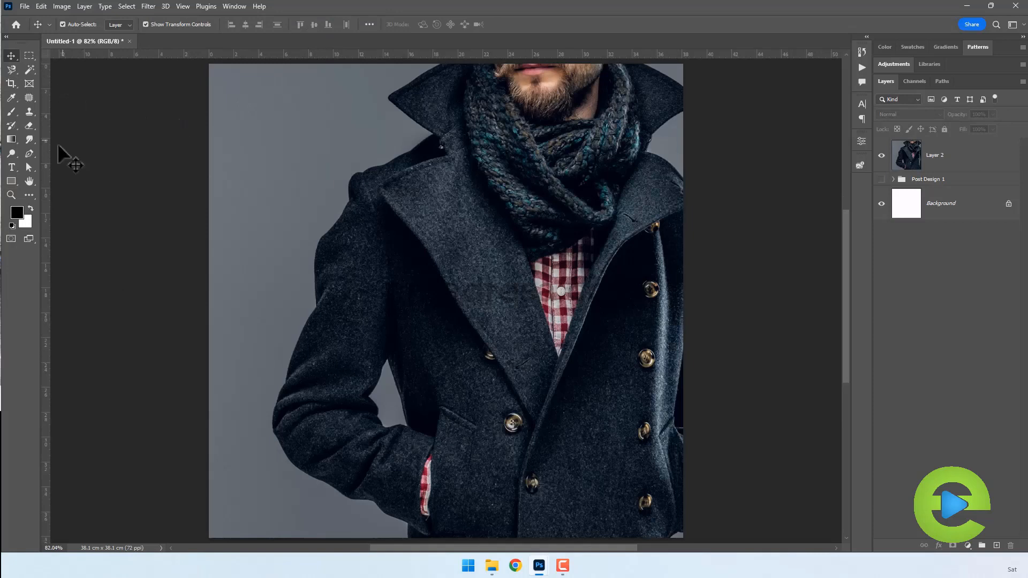
{"action": "left_click", "coordinate": [10, 181]}
{"action": "left_click_drag", "start_coordinate": [208, 61], "coordinate": [412, 500]}
{"action": "left_click", "coordinate": [831, 137]}
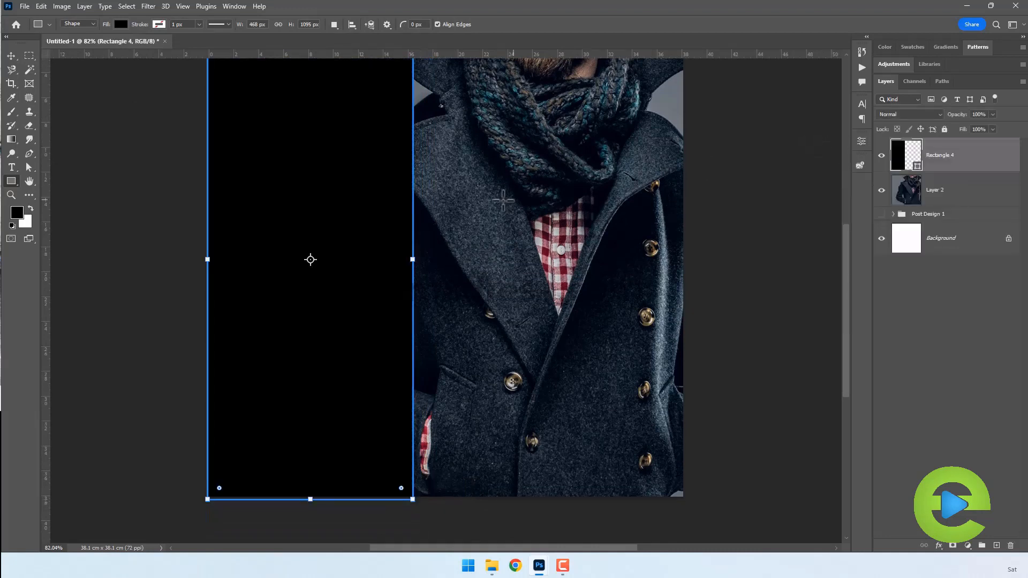
{"action": "scroll", "coordinate": [492, 203], "scroll_direction": "up", "scroll_amount": 3}
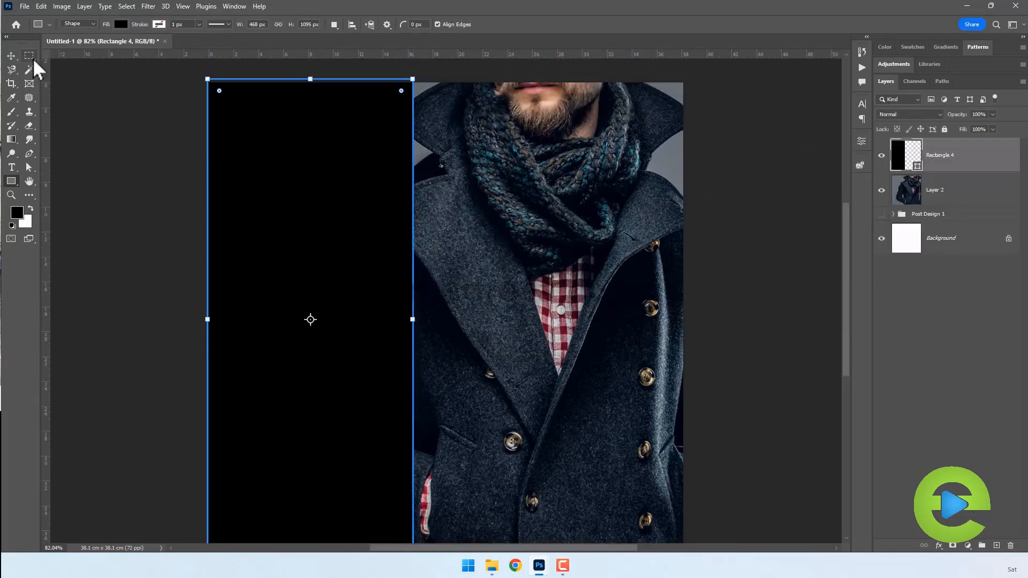
{"action": "left_click", "coordinate": [12, 56]}
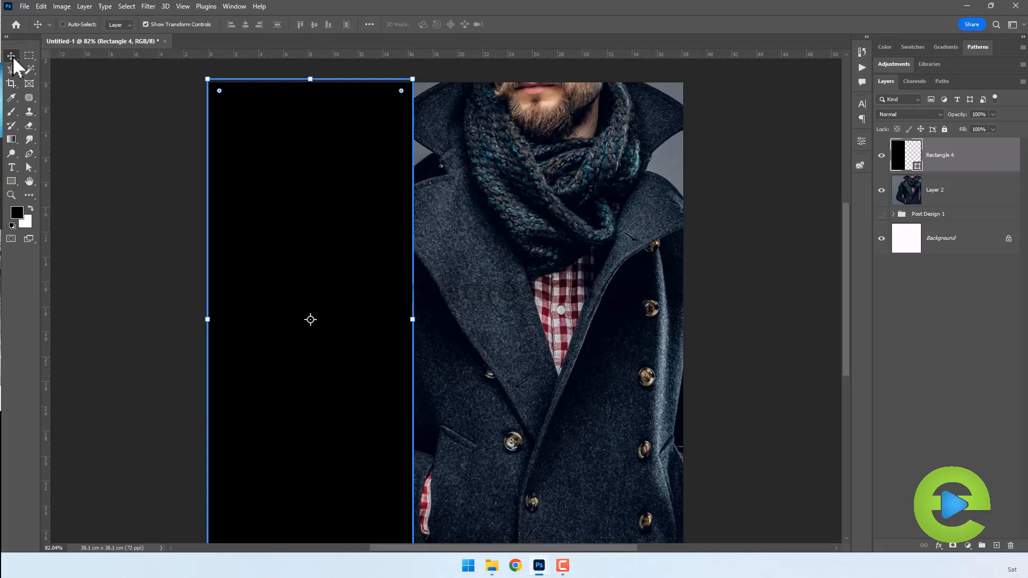
{"action": "key", "text": "ctrl+BackSpace"}
{"action": "left_click", "coordinate": [140, 115], "text": "ctrl"}
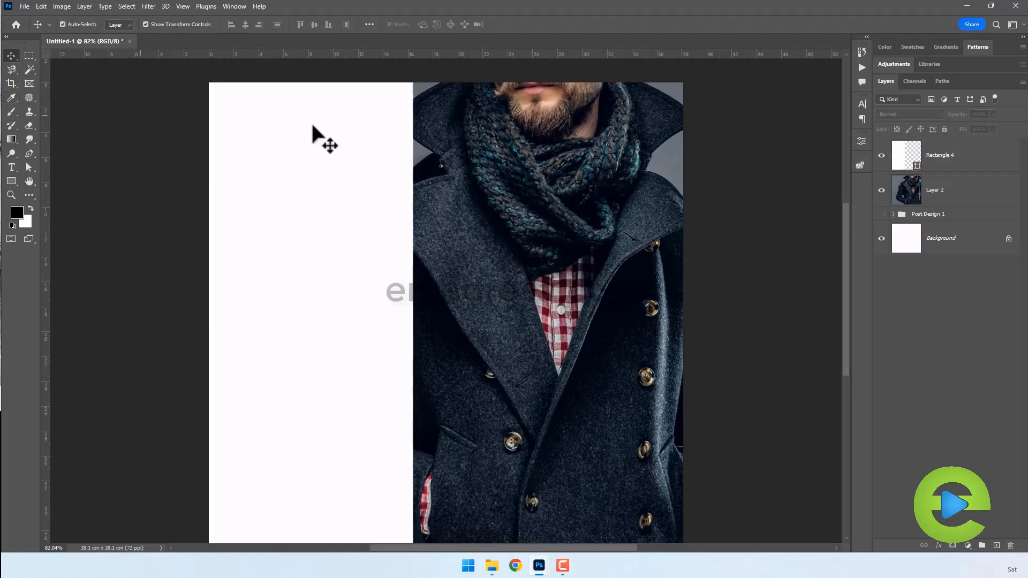
- Slant the white rectangle's right edge by pulling its upper right corner well inward and its lower right corner slightly outward
{"action": "left_click", "coordinate": [313, 127]}
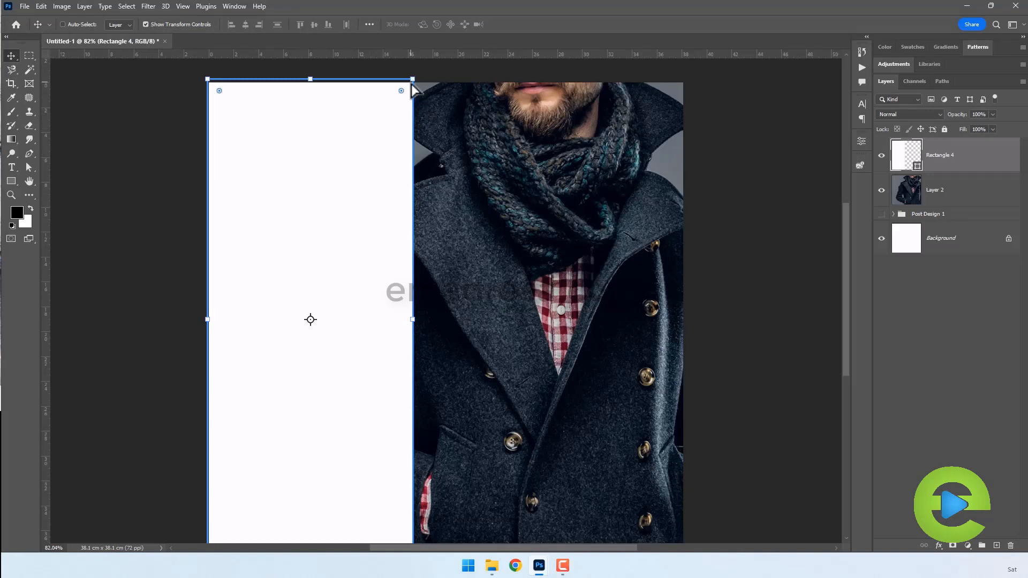
{"action": "left_click_drag", "start_coordinate": [412, 81], "coordinate": [322, 83]}
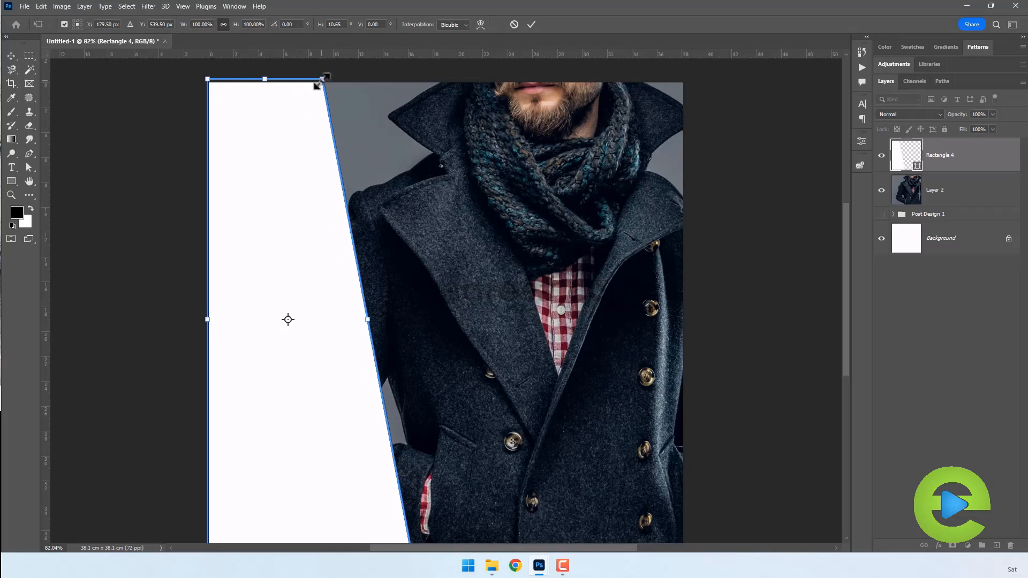
{"action": "key", "text": "Return"}
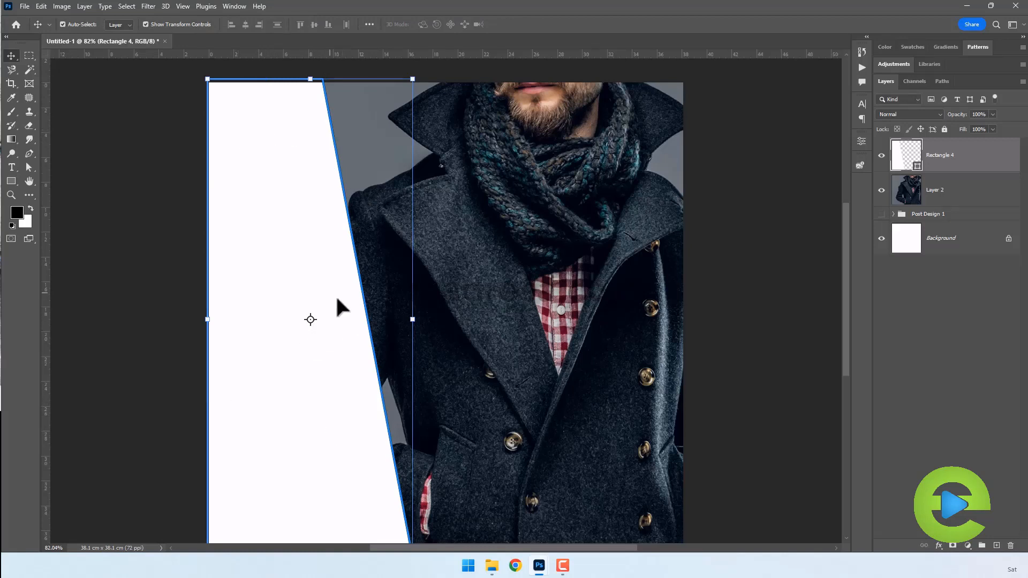
{"action": "scroll", "coordinate": [349, 307], "scroll_direction": "down", "scroll_amount": 2}
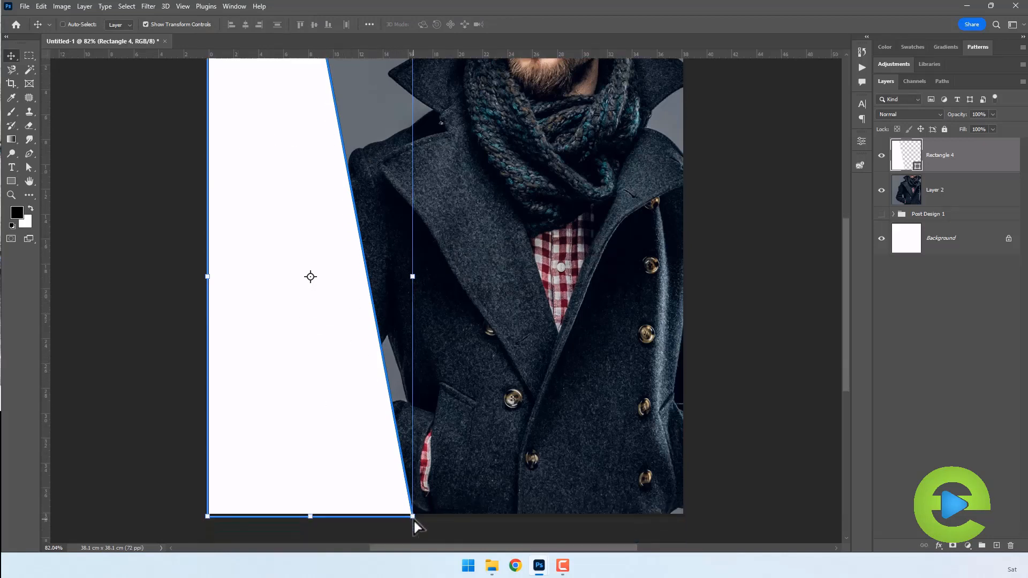
{"action": "left_click_drag", "start_coordinate": [415, 518], "coordinate": [430, 518]}
{"action": "key", "text": "Return"}
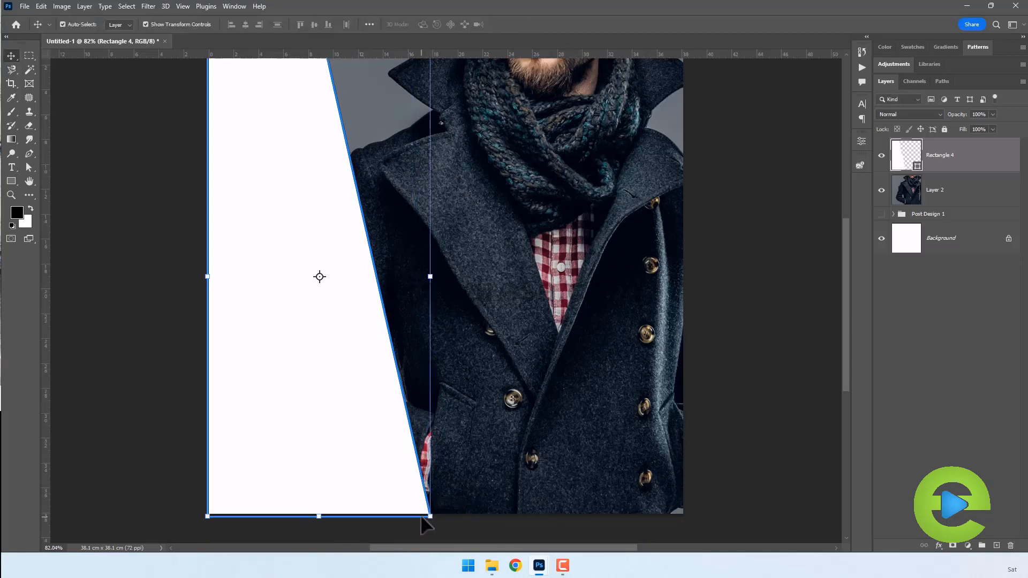
{"action": "left_click", "coordinate": [137, 348]}
{"action": "scroll", "coordinate": [138, 347], "scroll_direction": "up", "scroll_amount": 1}
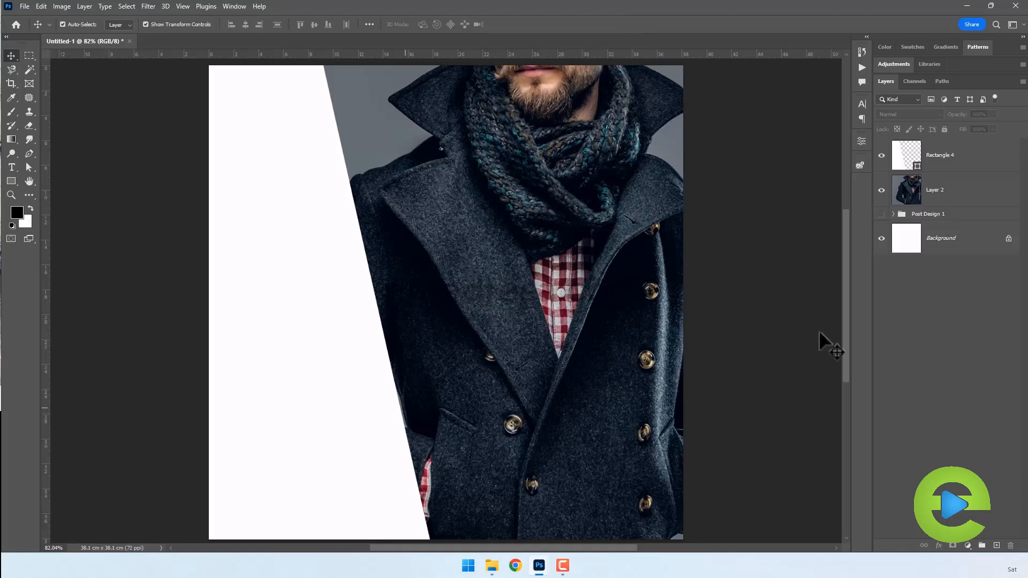
- Duplicate the "Rectangle 2 copy" layer from the "Post Design 1" group and place the duplicate above all layers, outside the group
{"action": "left_click", "coordinate": [893, 214]}
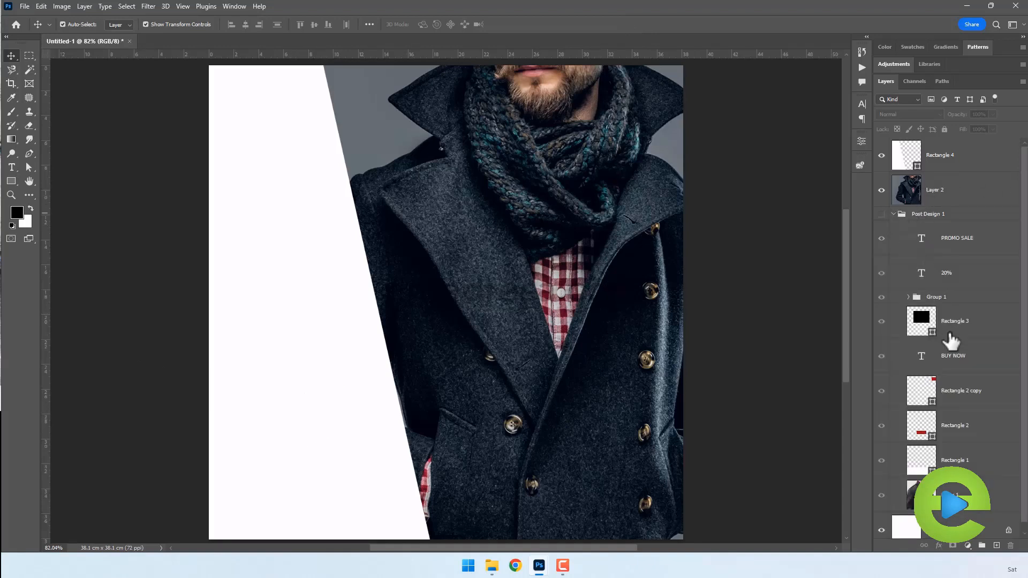
{"action": "left_click", "coordinate": [965, 397]}
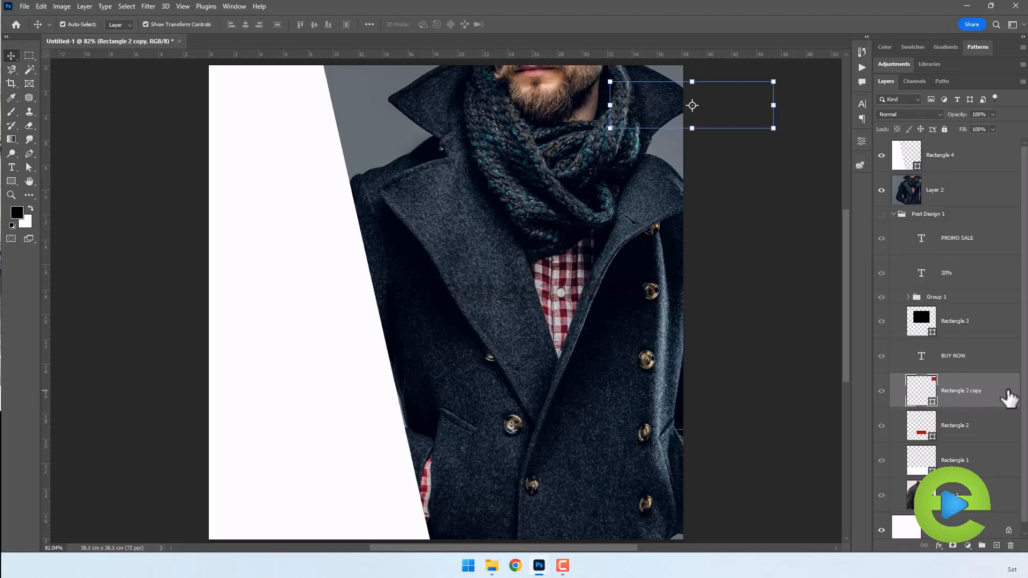
{"action": "key", "text": "ctrl+j"}
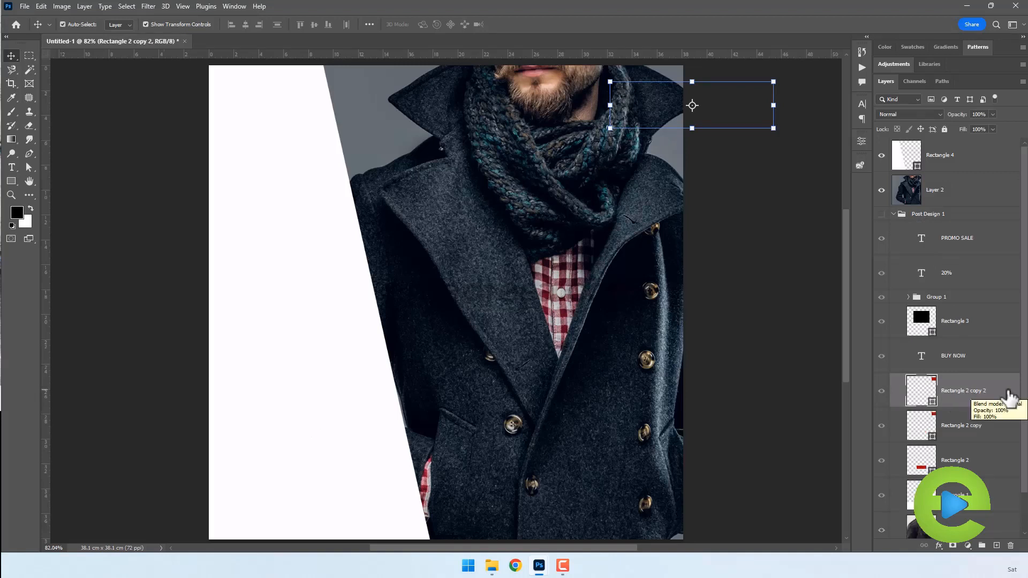
{"action": "left_click_drag", "start_coordinate": [1009, 397], "coordinate": [994, 139]}
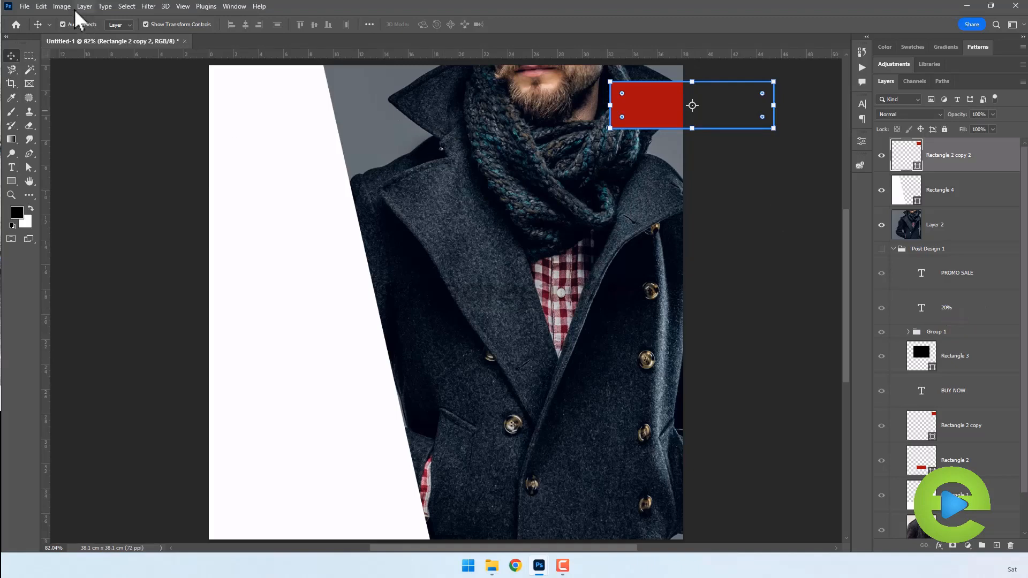
- Set the foreground colour to the red sampled from the duplicated rectangle
{"action": "left_click", "coordinate": [16, 212]}
{"action": "left_click", "coordinate": [659, 87]}
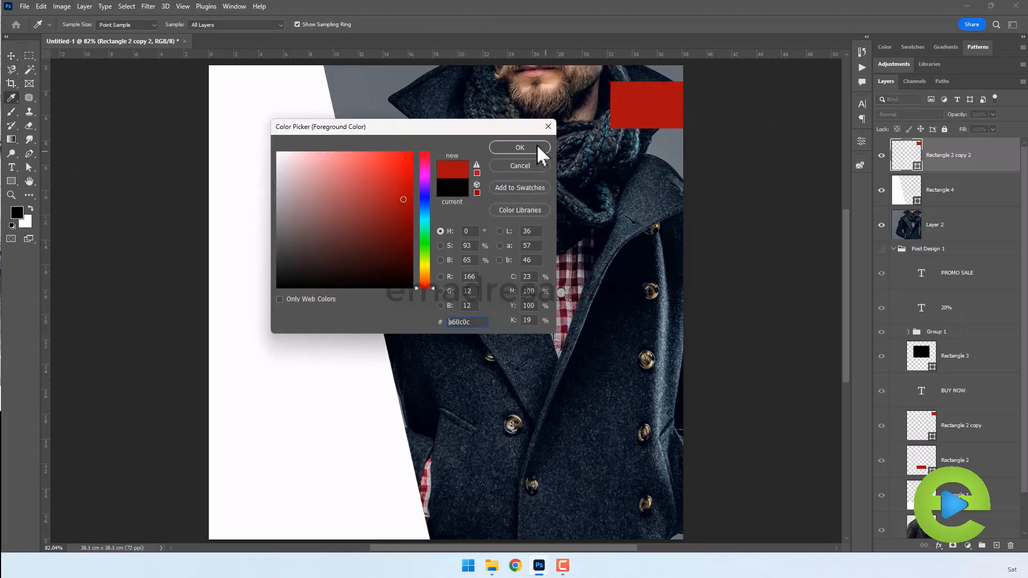
{"action": "left_click", "coordinate": [536, 145]}
- Place the red rectangle against the canvas's left edge across the white panel and enlarge it to about 123.9% width and nearly double height
{"action": "key", "text": "v"}
{"action": "left_click_drag", "start_coordinate": [659, 110], "coordinate": [298, 278]}
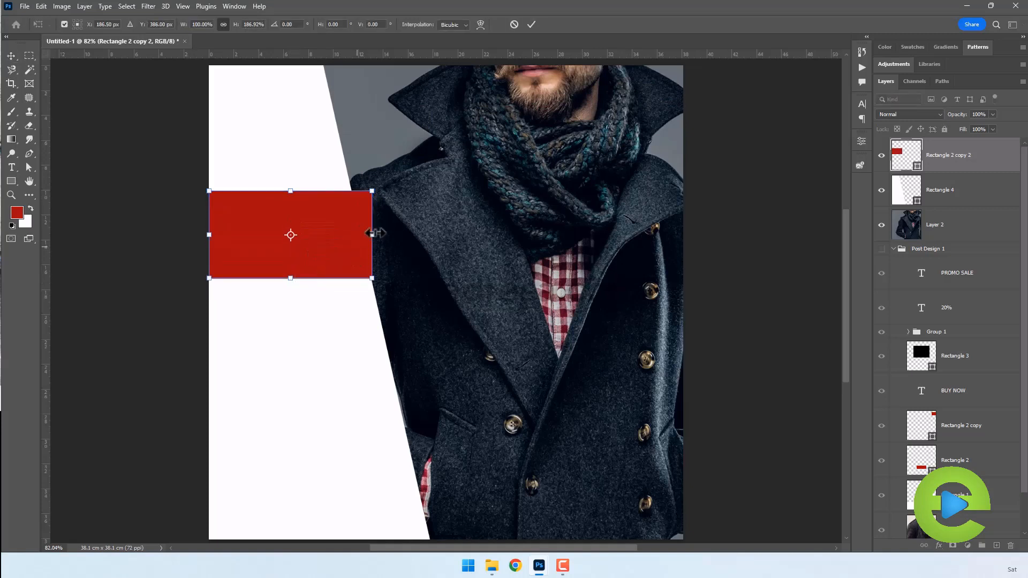
{"action": "left_click_drag", "start_coordinate": [372, 233], "coordinate": [411, 234]}
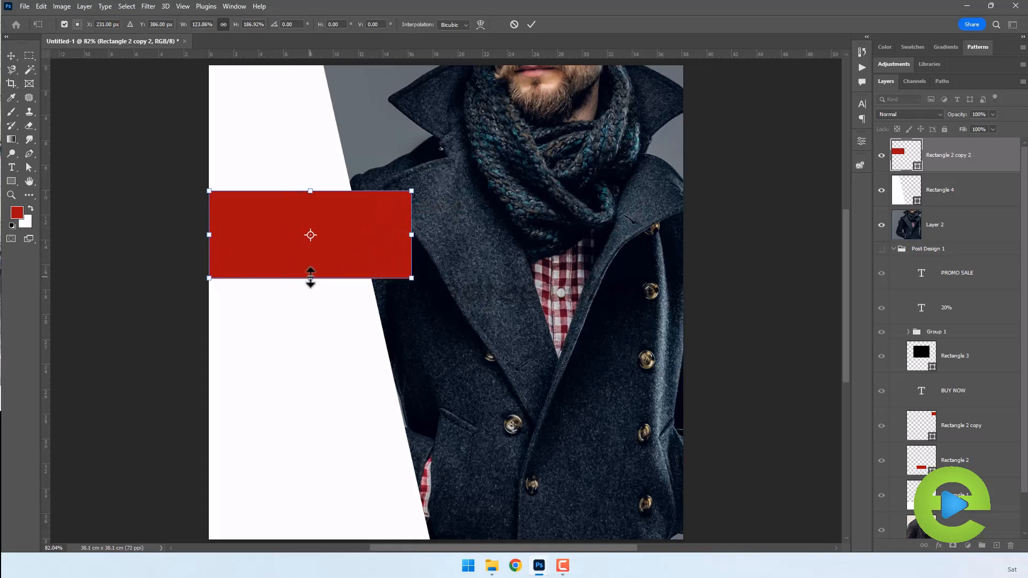
{"action": "left_click_drag", "start_coordinate": [311, 278], "coordinate": [311, 282]}
{"action": "key", "text": "Return"}
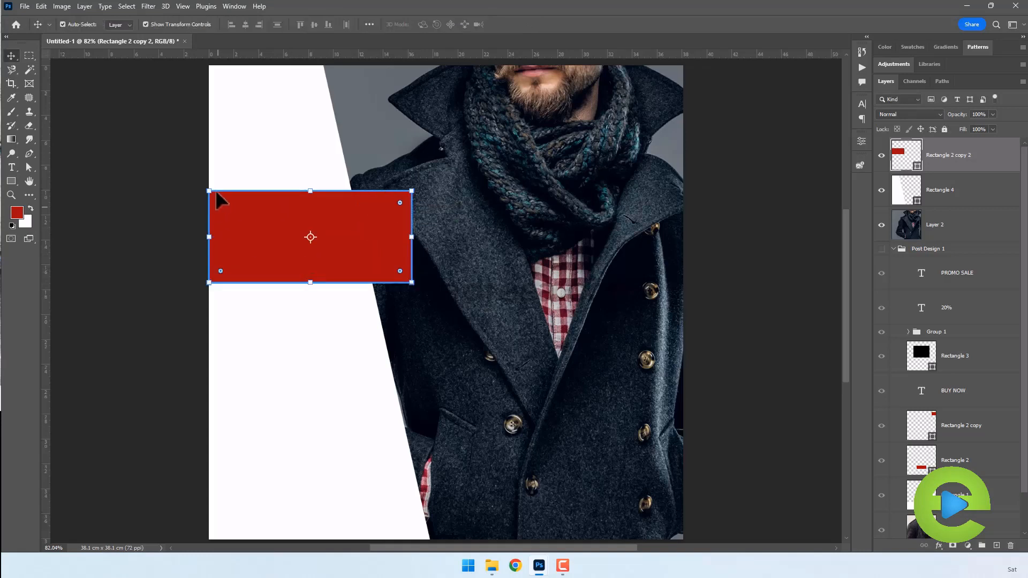
- Place a duplicate of the "20%" text from "Post Design 1" above all layers, just below the red band on canvas, and fill it red
{"action": "scroll", "coordinate": [969, 391], "scroll_direction": "down", "scroll_amount": 1}
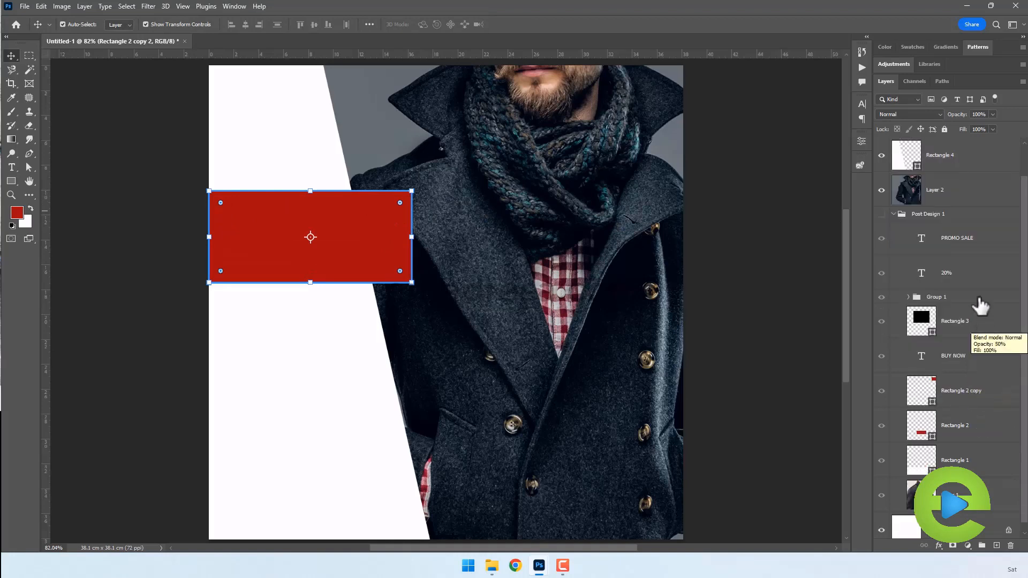
{"action": "left_click", "coordinate": [970, 274]}
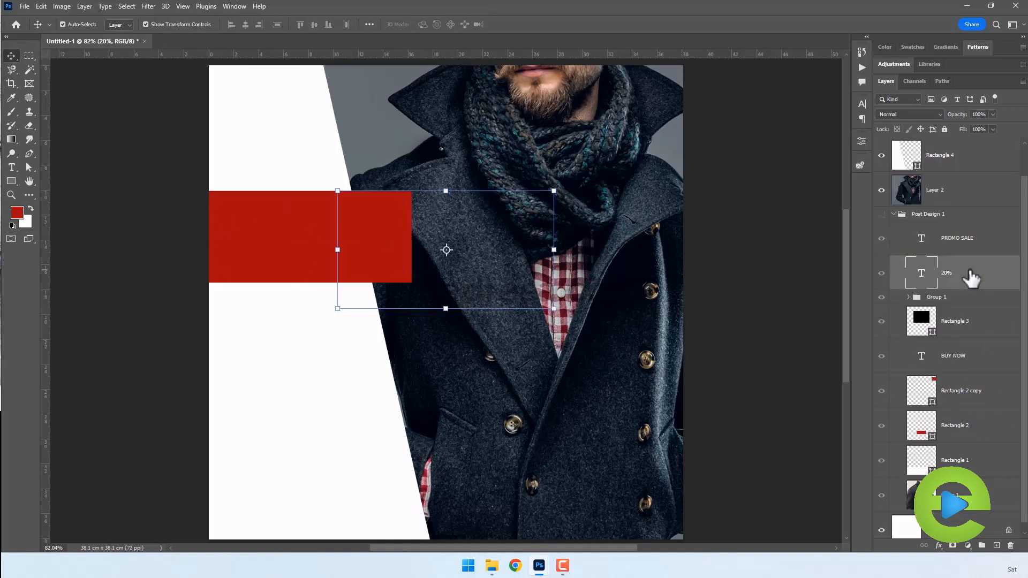
{"action": "key", "text": "ctrl+j"}
{"action": "left_click_drag", "start_coordinate": [974, 285], "coordinate": [965, 139]}
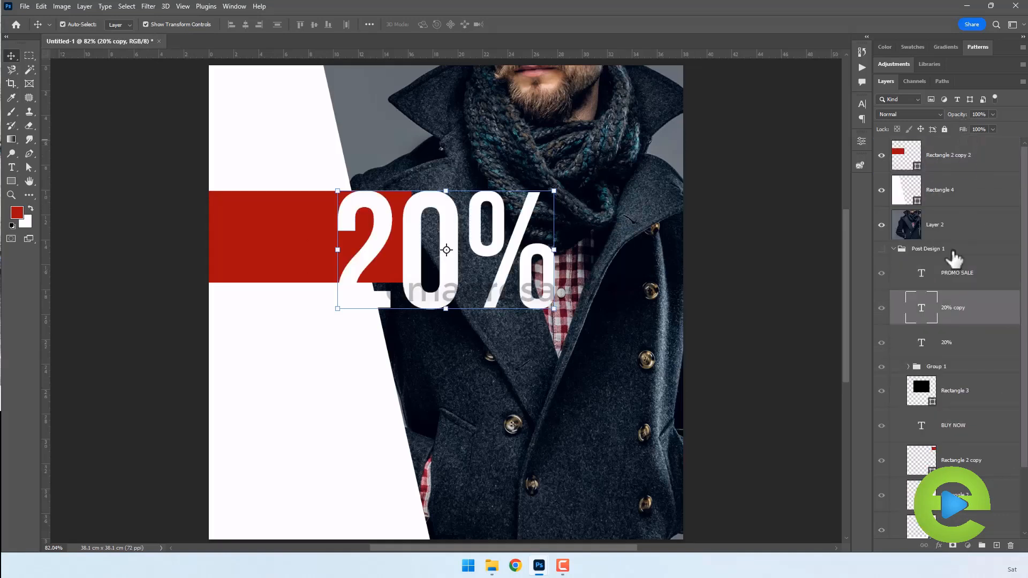
{"action": "left_click", "coordinate": [894, 284]}
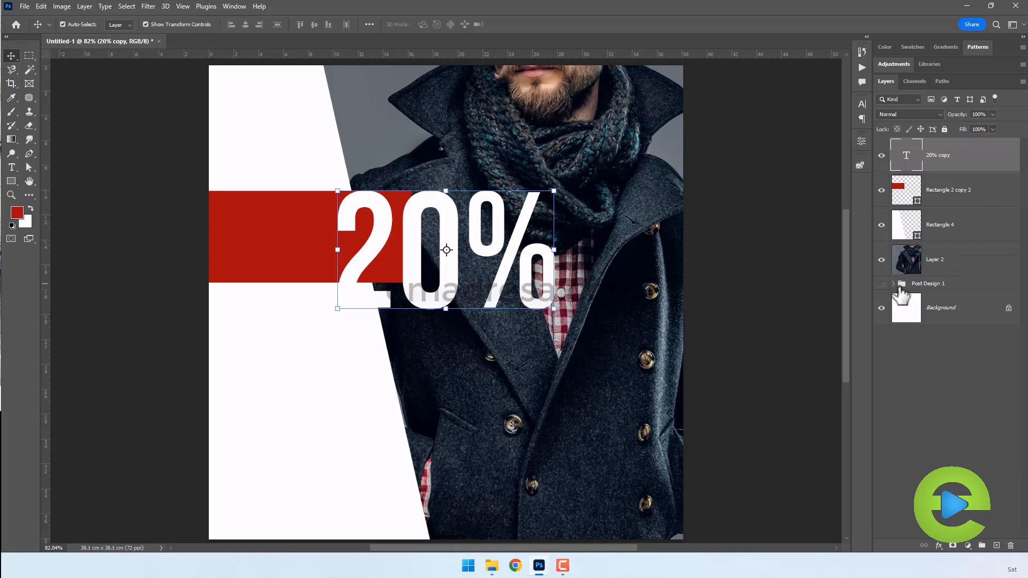
{"action": "left_click_drag", "start_coordinate": [443, 220], "coordinate": [323, 321]}
{"action": "key", "text": "alt+BackSpace"}
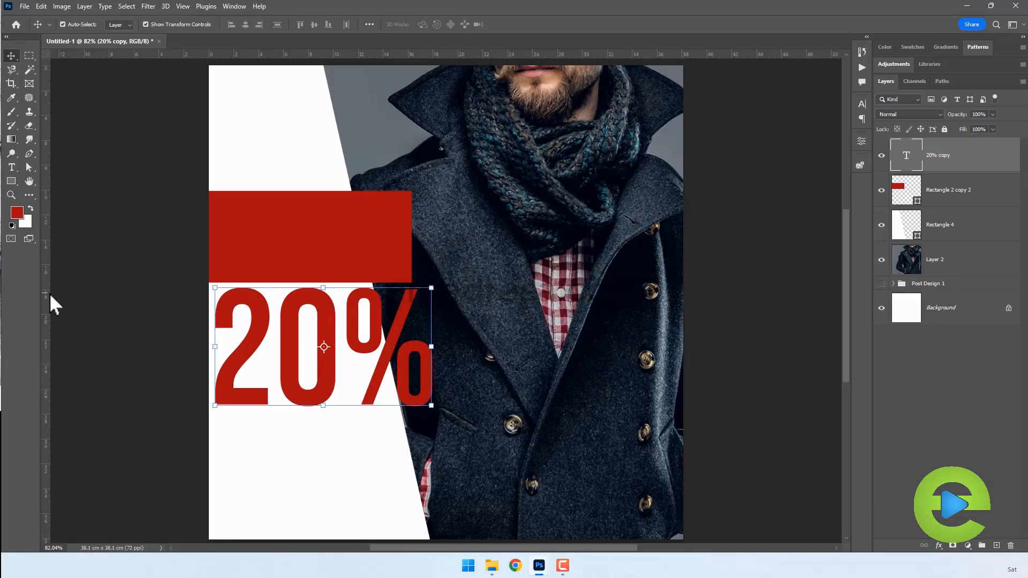
- Scale the red "20%" text down to the red band's right edge using temporary vertical guides, and hide the guides
{"action": "left_click_drag", "start_coordinate": [50, 294], "coordinate": [432, 317]}
{"action": "left_click", "coordinate": [368, 257]}
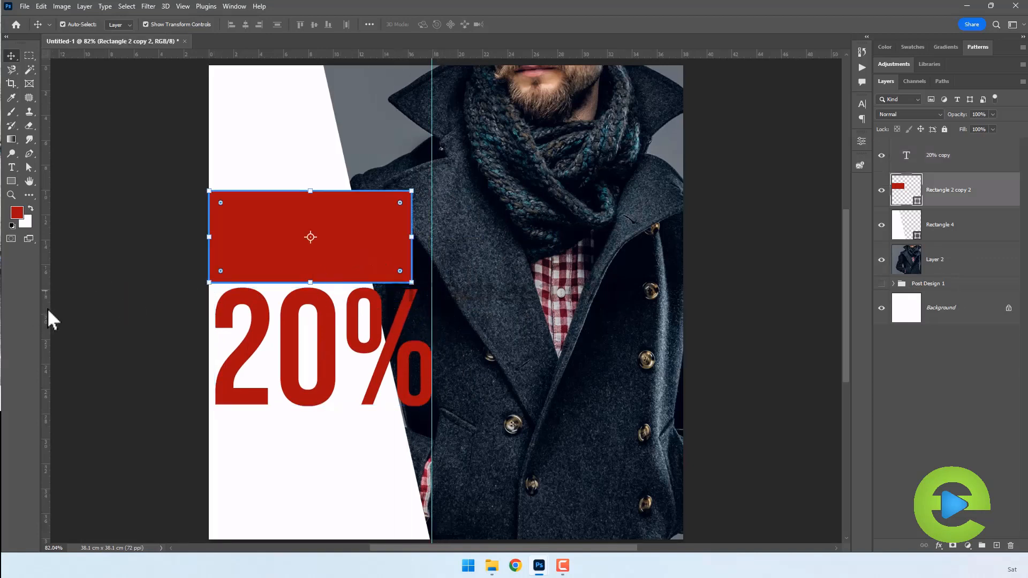
{"action": "left_click_drag", "start_coordinate": [47, 307], "coordinate": [412, 313]}
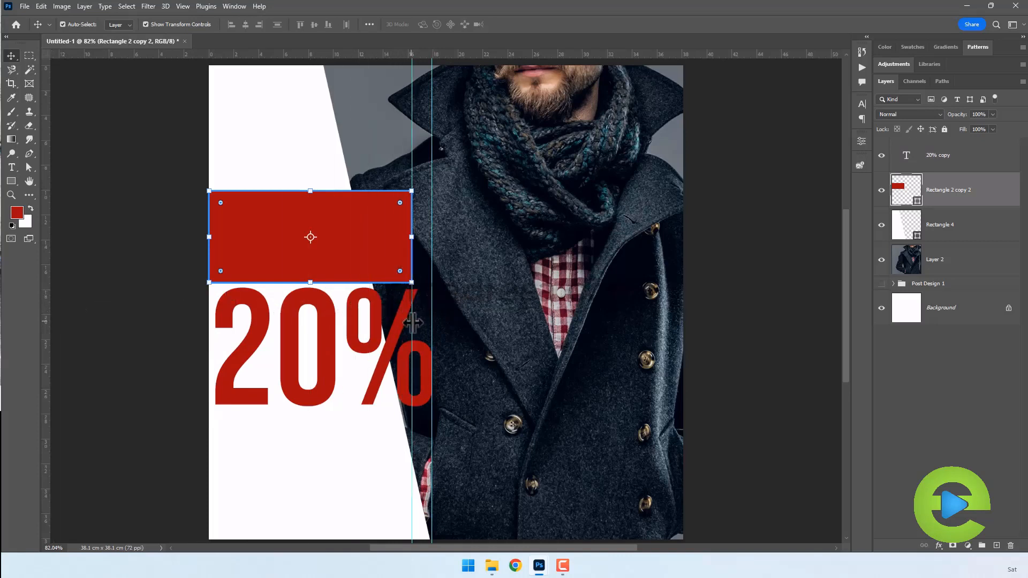
{"action": "left_click", "coordinate": [393, 343]}
{"action": "key", "text": "ctrl+t"}
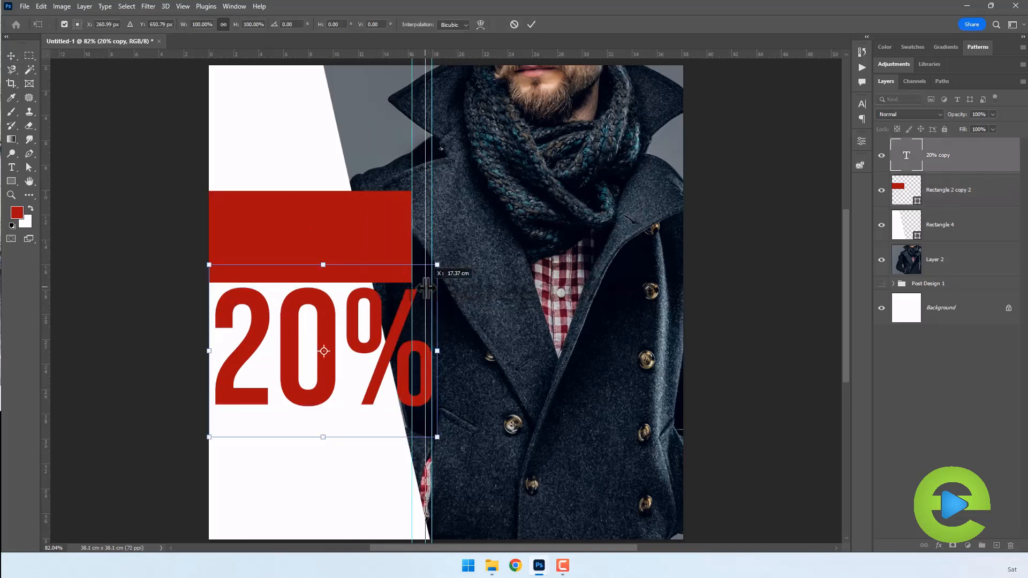
{"action": "left_click_drag", "start_coordinate": [436, 264], "coordinate": [409, 277]}
{"action": "key", "text": "Return"}
{"action": "left_click_drag", "start_coordinate": [426, 173], "coordinate": [29, 170]}
{"action": "left_click", "coordinate": [78, 127]}
{"action": "key", "text": "ctrl+;"}
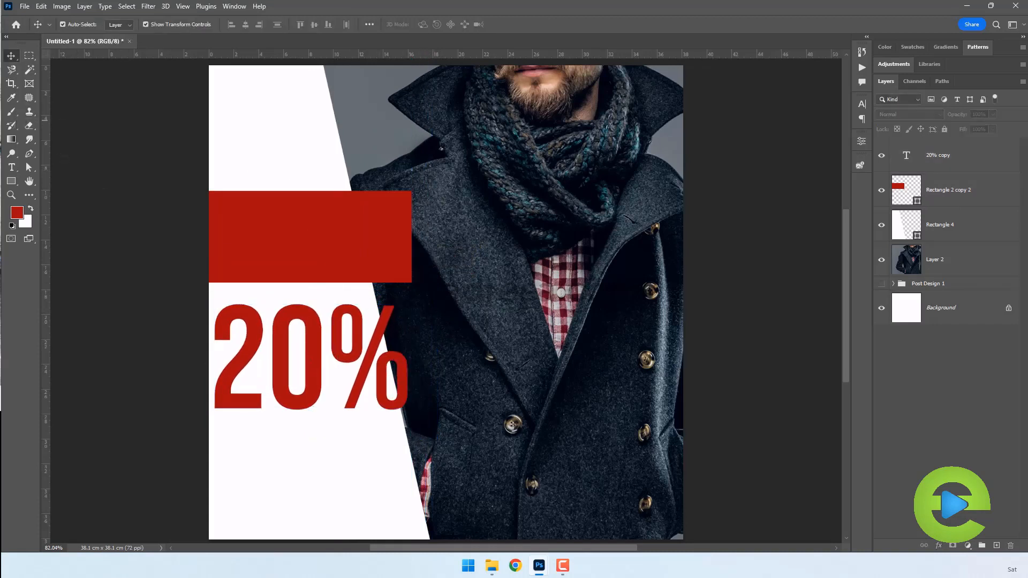
- Move the "20%" text closer to the red band and duplicate it above the band, changing the copy's wording to "SALE"
{"action": "left_click", "coordinate": [259, 327]}
{"action": "left_click_drag", "start_coordinate": [254, 321], "coordinate": [271, 115]}
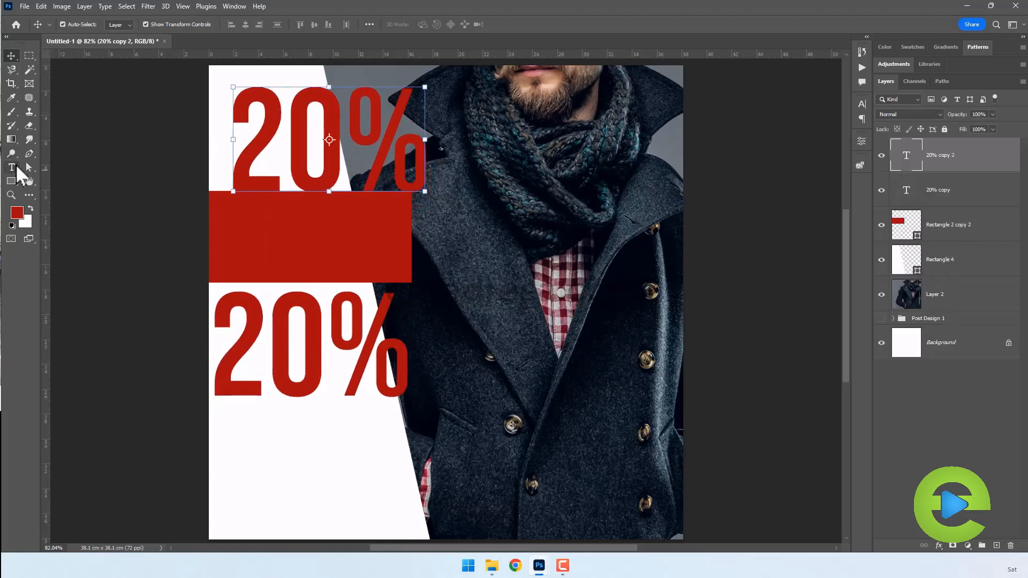
{"action": "left_click", "coordinate": [11, 167]}
{"action": "double_click", "coordinate": [350, 143]}
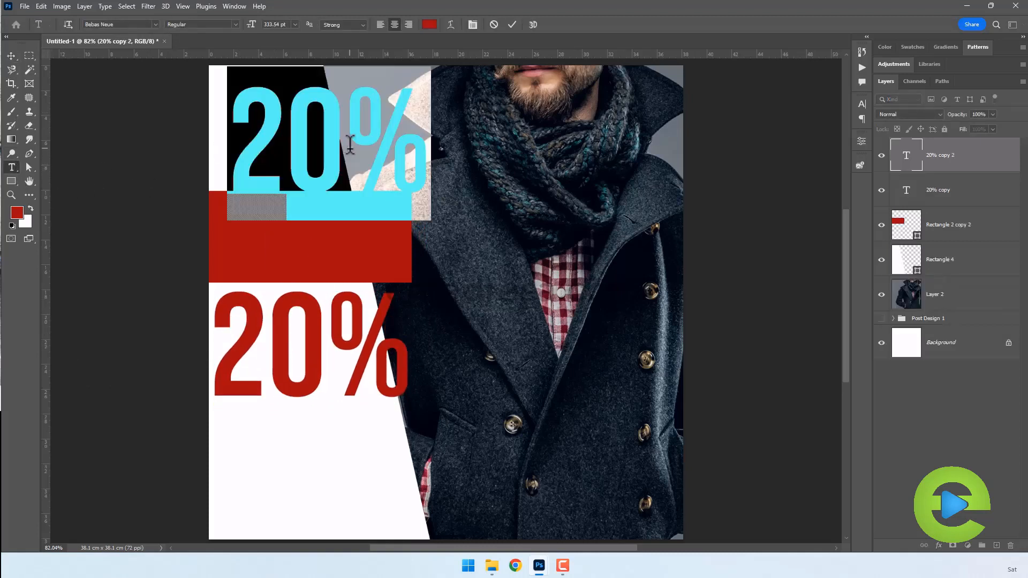
{"action": "type", "text": "SALE"}
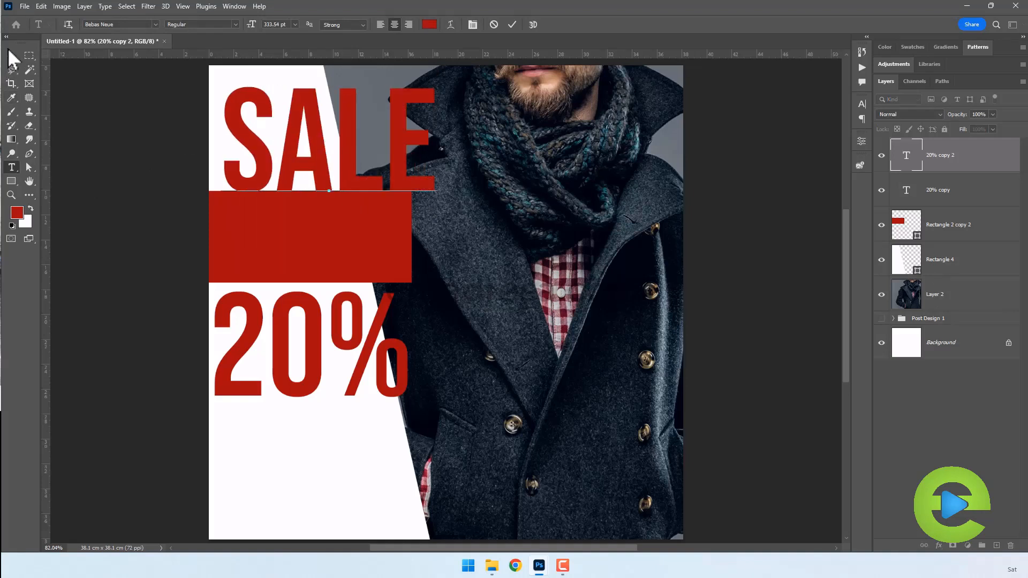
- Fill the "SALE" text white and scale it down to fit inside the red band
{"action": "left_click", "coordinate": [11, 56]}
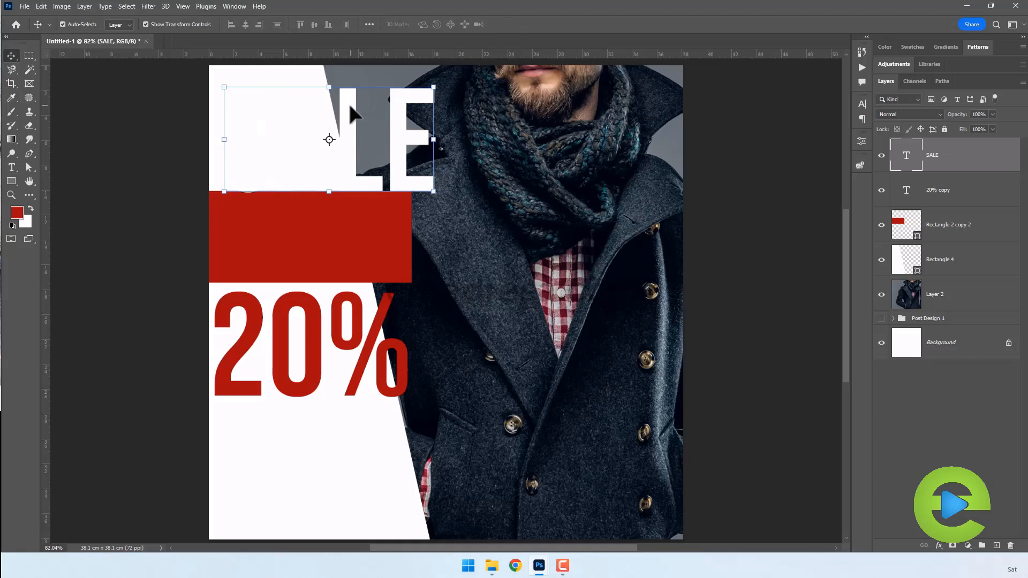
{"action": "left_click_drag", "start_coordinate": [352, 121], "coordinate": [341, 199]}
{"action": "key", "text": "ctrl+t"}
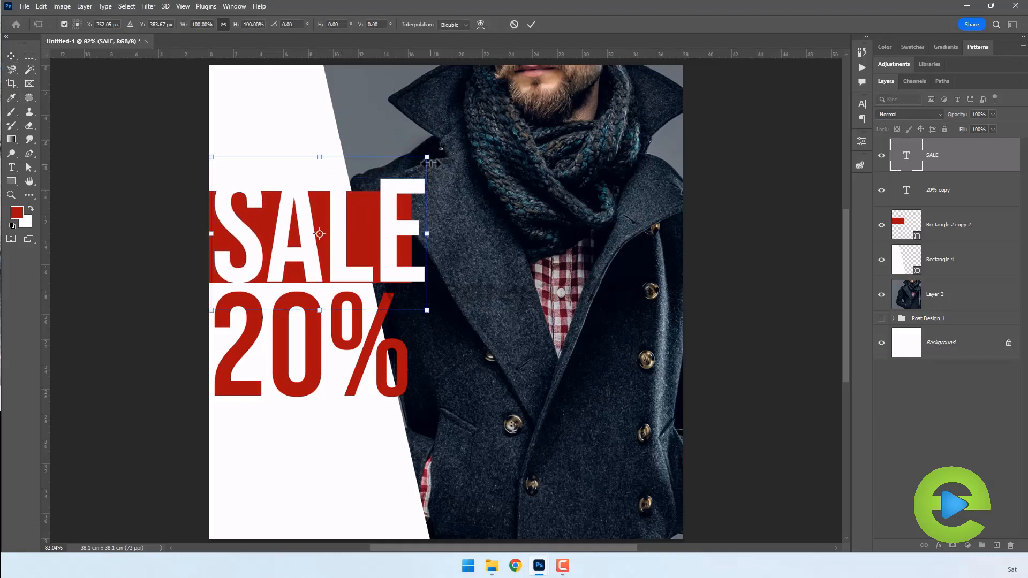
{"action": "left_click_drag", "start_coordinate": [428, 157], "coordinate": [380, 195]}
{"action": "key", "text": "Return"}
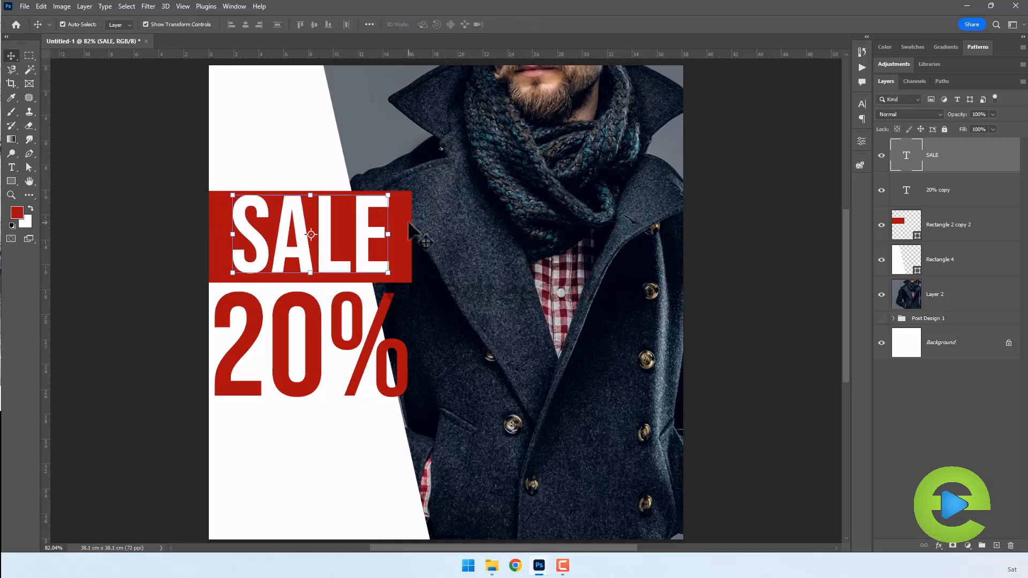
- Align the vertical centres of the "SALE" text and the red band, and deselect the layers
{"action": "left_click", "coordinate": [407, 220]}
{"action": "left_click", "coordinate": [314, 24]}
{"action": "left_click", "coordinate": [154, 208]}
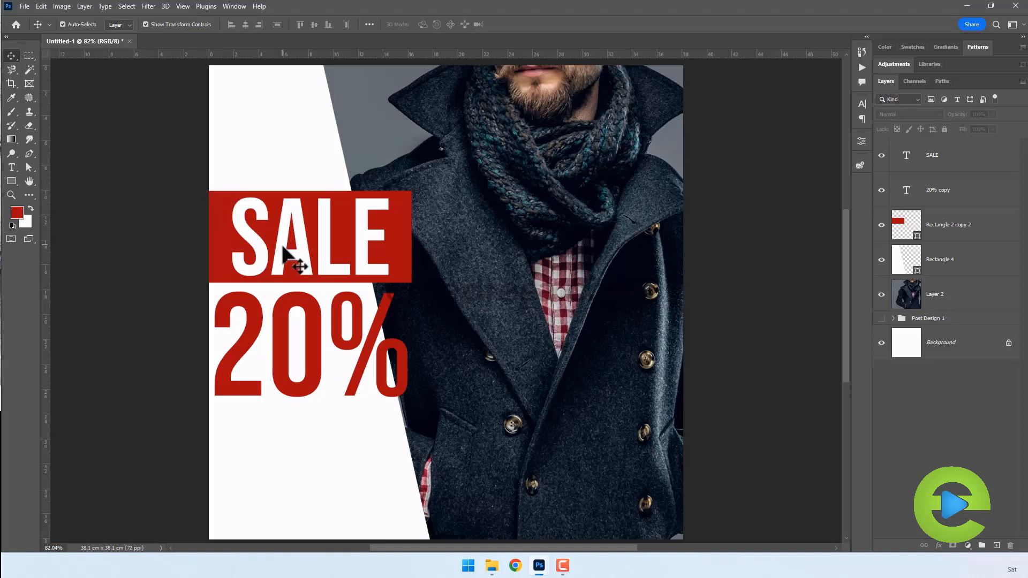
- Duplicate the "SALE" text above the red band, fill the copy red and change its wording to "BUY NOW"
{"action": "left_click_drag", "start_coordinate": [294, 230], "coordinate": [291, 140]}
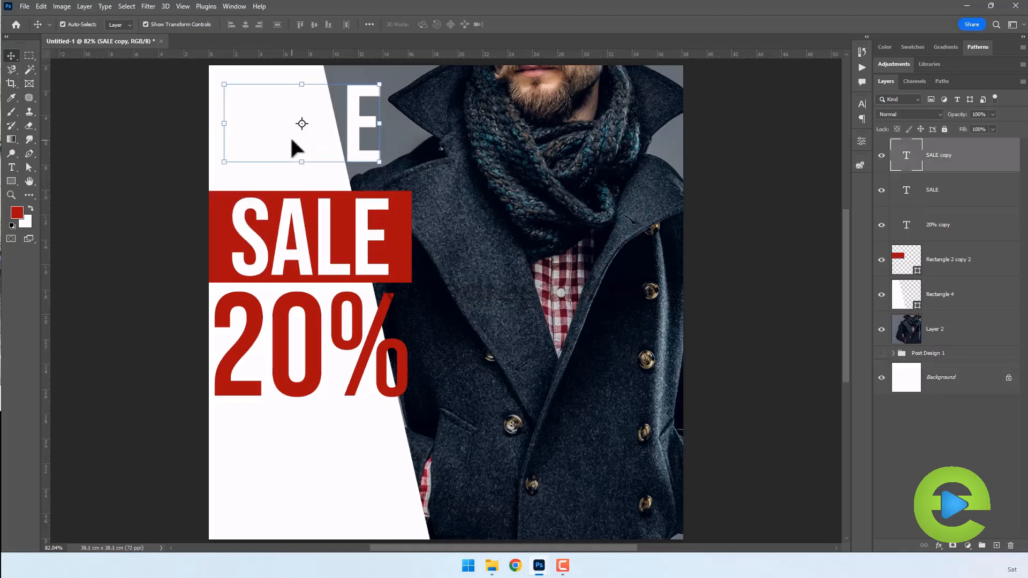
{"action": "key", "text": "alt+BackSpace"}
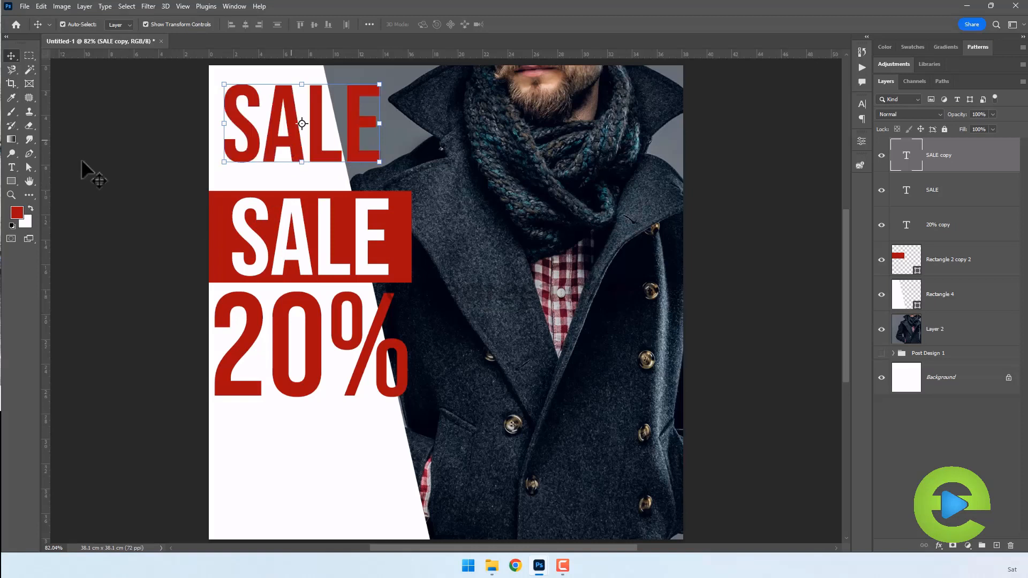
{"action": "double_click", "coordinate": [302, 123]}
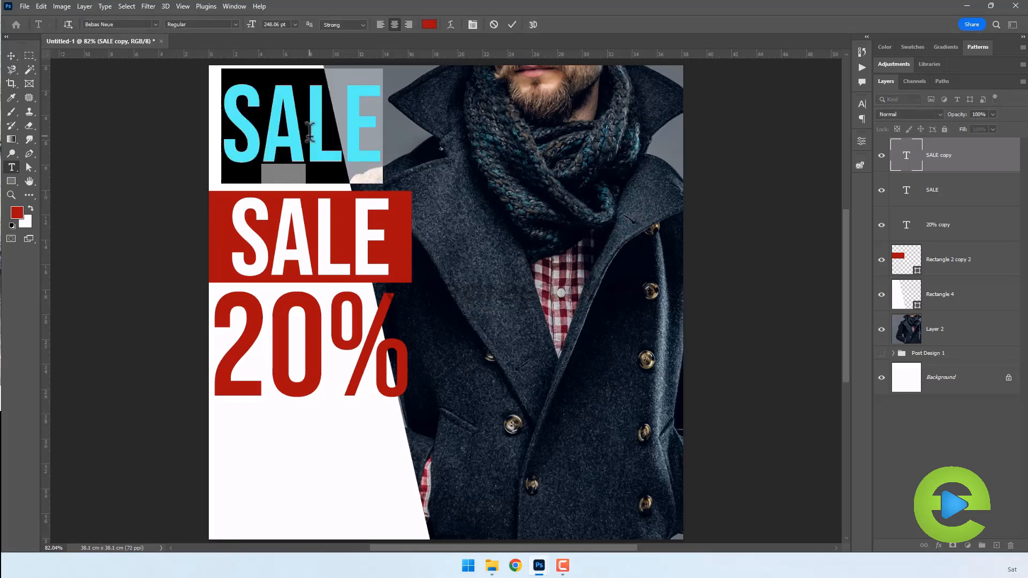
{"action": "type", "text": "BUY NOW"}
- Reduce the "BUY NOW" font size, scale the text to about 79% just above the red band, and deselect it
{"action": "key", "text": "ctrl+a"}
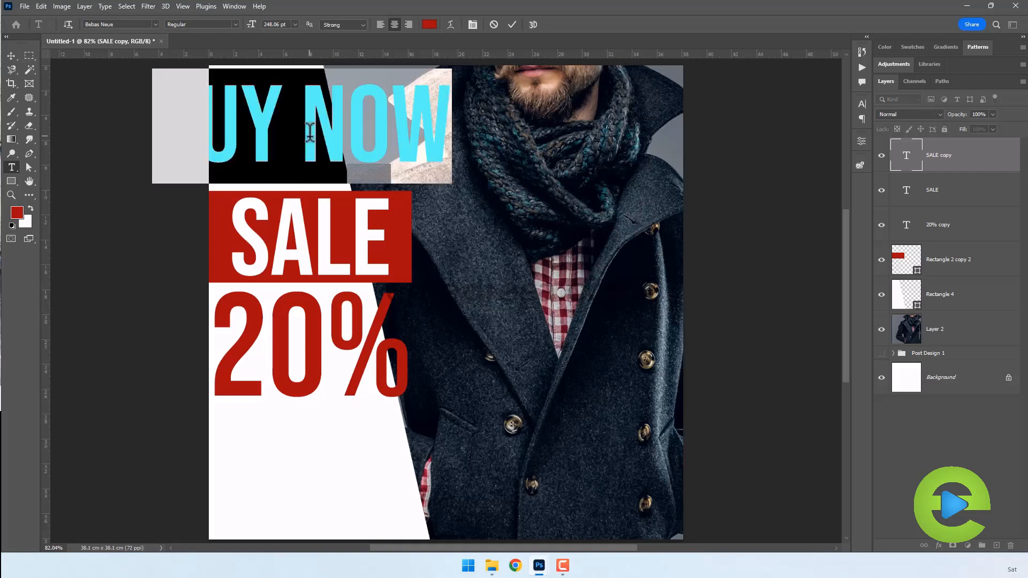
{"action": "left_click_drag", "start_coordinate": [252, 29], "coordinate": [182, 30]}
{"action": "key", "text": "ctrl+Return"}
{"action": "key", "text": "v"}
{"action": "key", "text": "ctrl+t"}
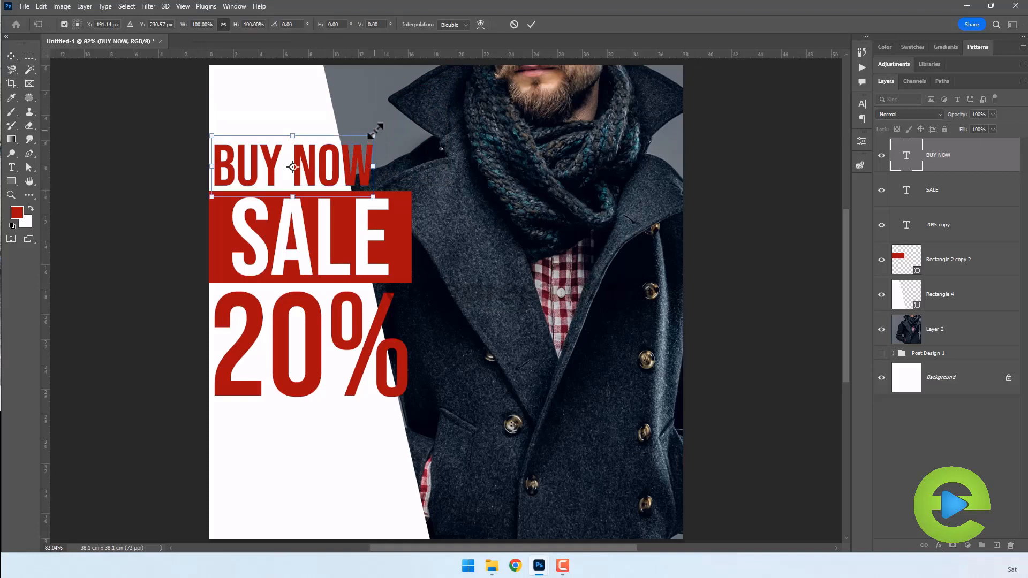
{"action": "left_click_drag", "start_coordinate": [375, 132], "coordinate": [339, 142]}
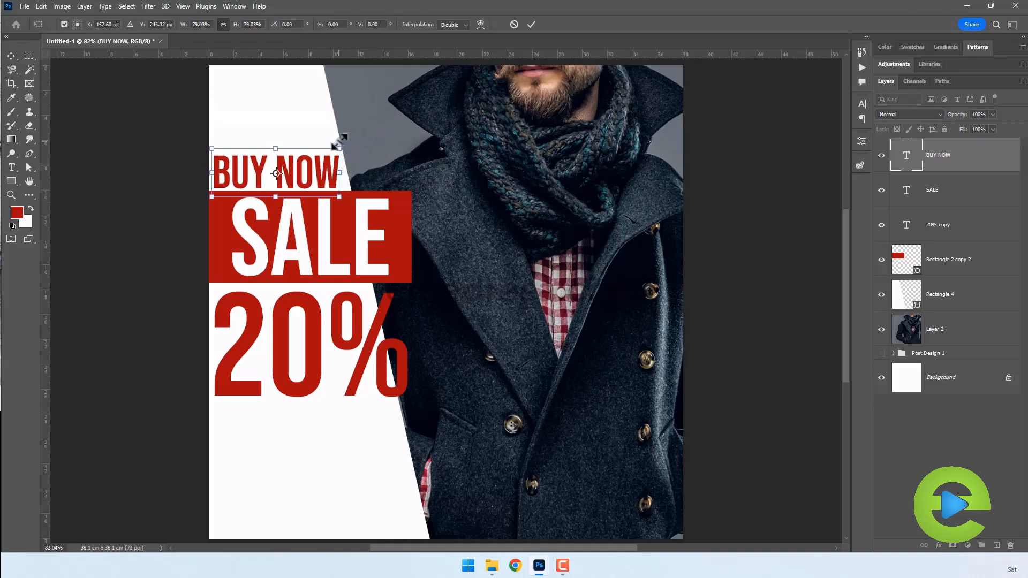
{"action": "key", "text": "Return"}
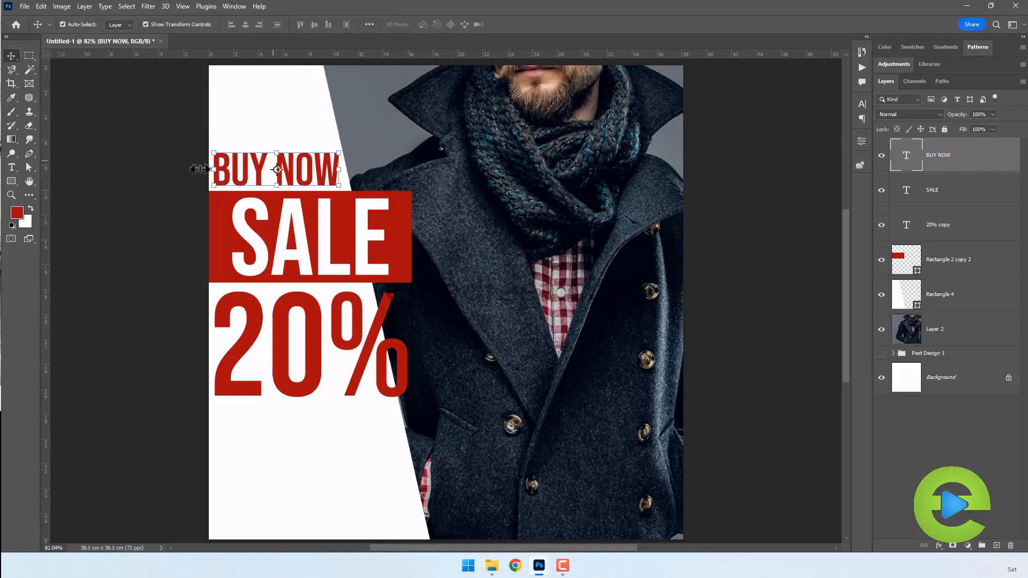
{"action": "left_click", "coordinate": [182, 185]}
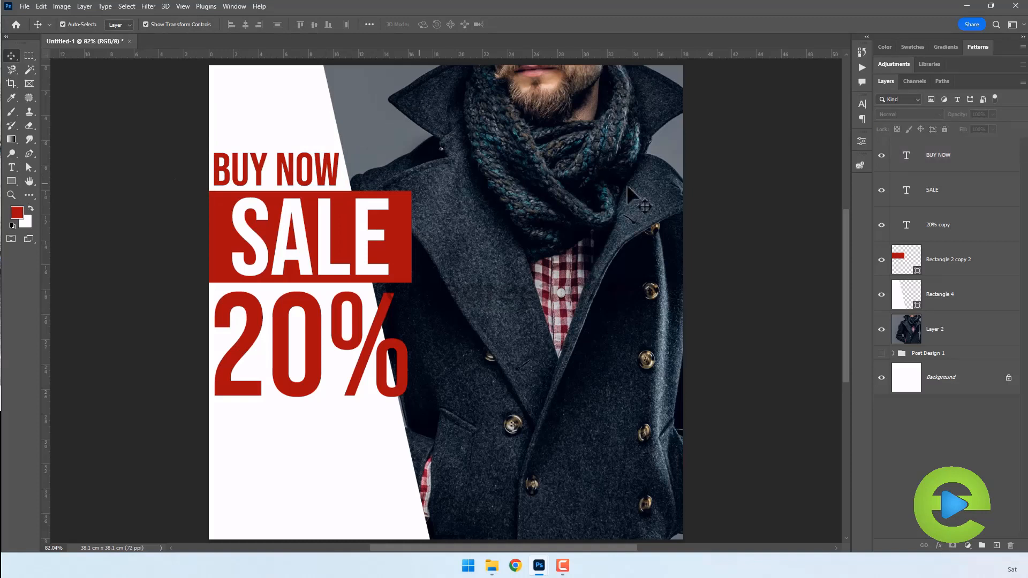
- Duplicate the social contacts group inside Post Design 1 and move the copy to the top of the layer stack
{"action": "left_click", "coordinate": [926, 355]}
{"action": "left_click", "coordinate": [892, 353]}
{"action": "scroll", "coordinate": [952, 385], "scroll_direction": "down", "scroll_amount": 3}
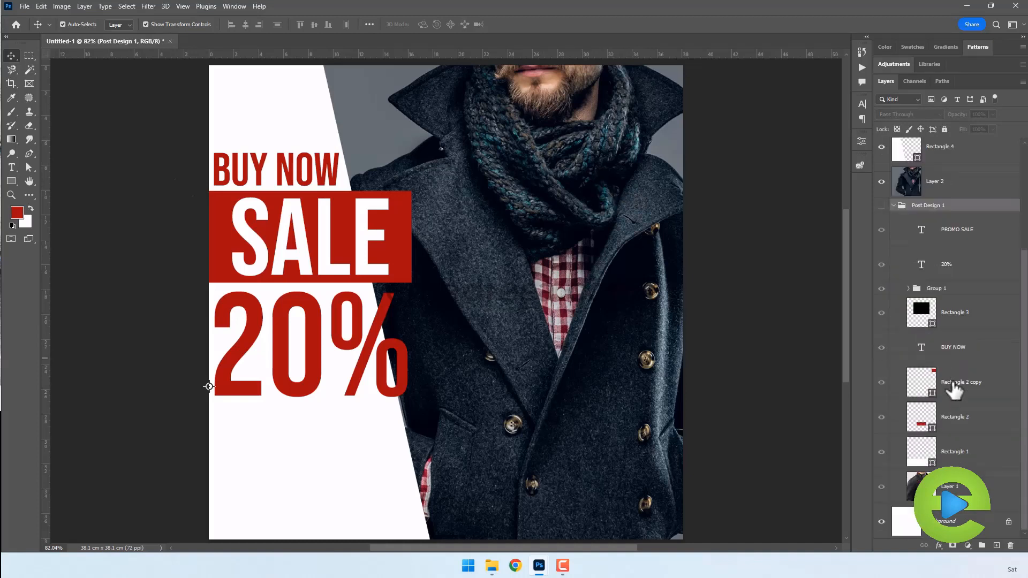
{"action": "left_click", "coordinate": [964, 291]}
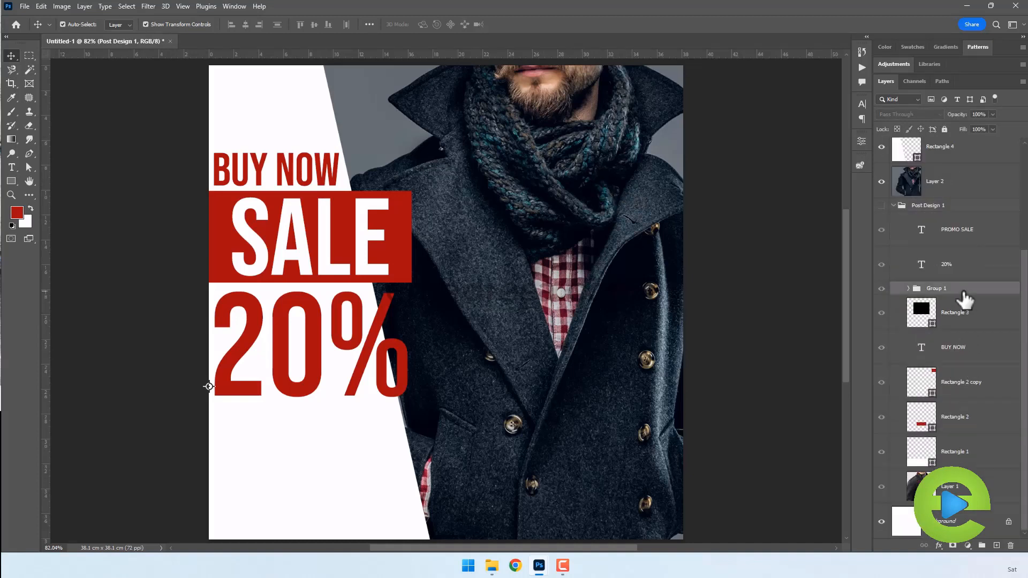
{"action": "key", "text": "ctrl"}
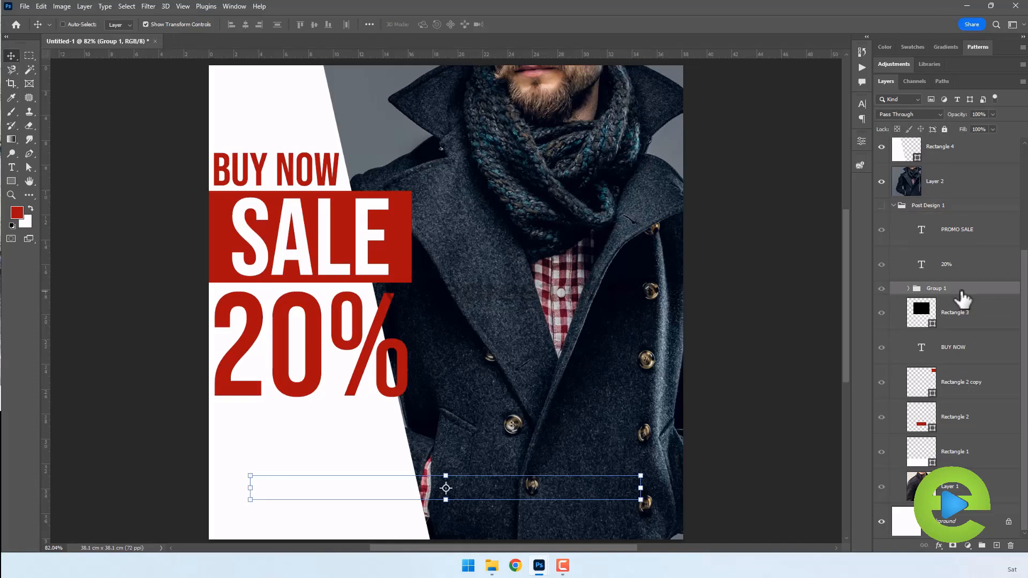
{"action": "key", "text": "ctrl+j"}
{"action": "left_click_drag", "start_coordinate": [978, 288], "coordinate": [970, 145]}
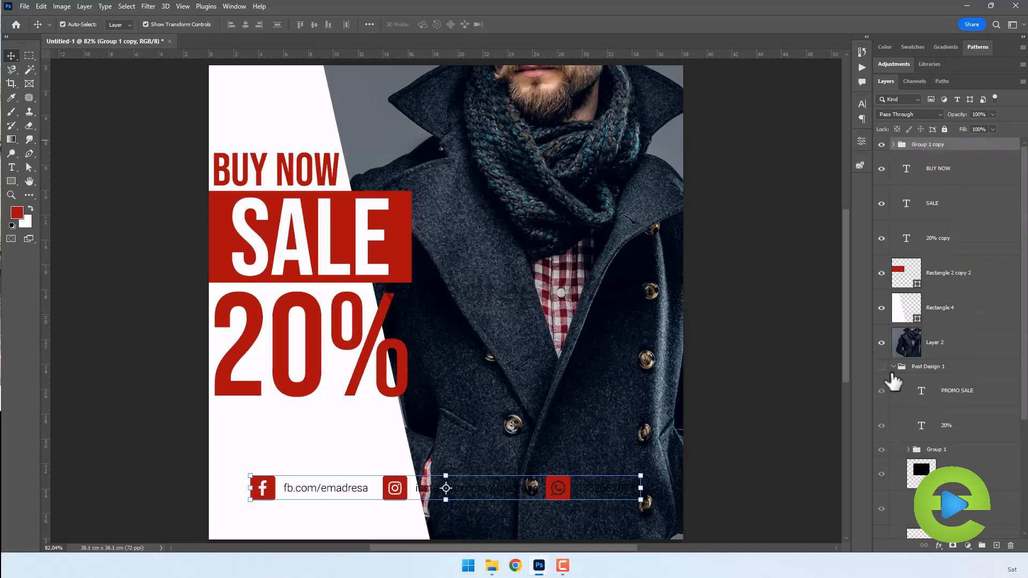
{"action": "left_click", "coordinate": [893, 366]}
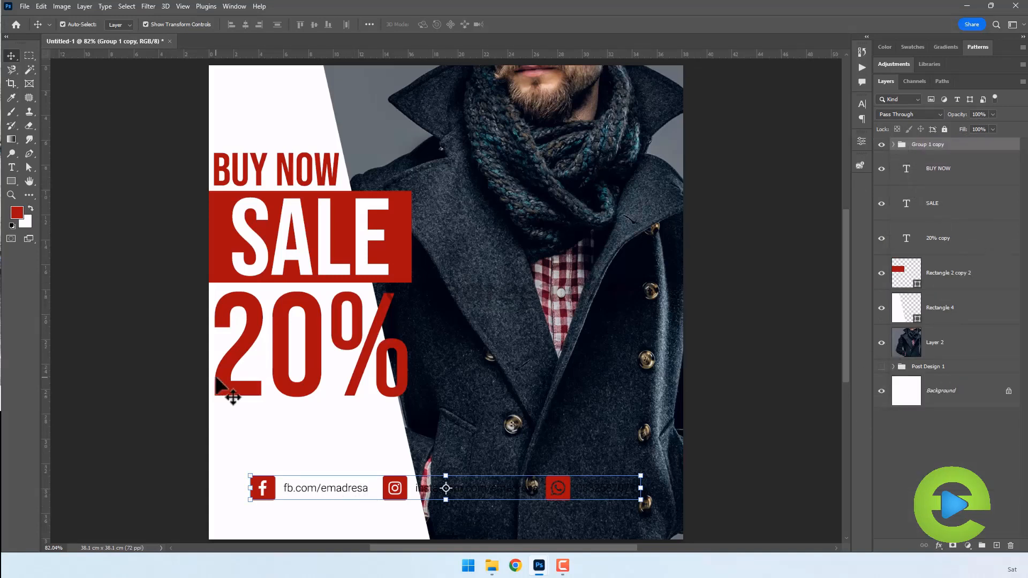
- Move the copied Facebook icon and its address text up onto the white panel below "20%"
{"action": "left_click", "coordinate": [893, 145]}
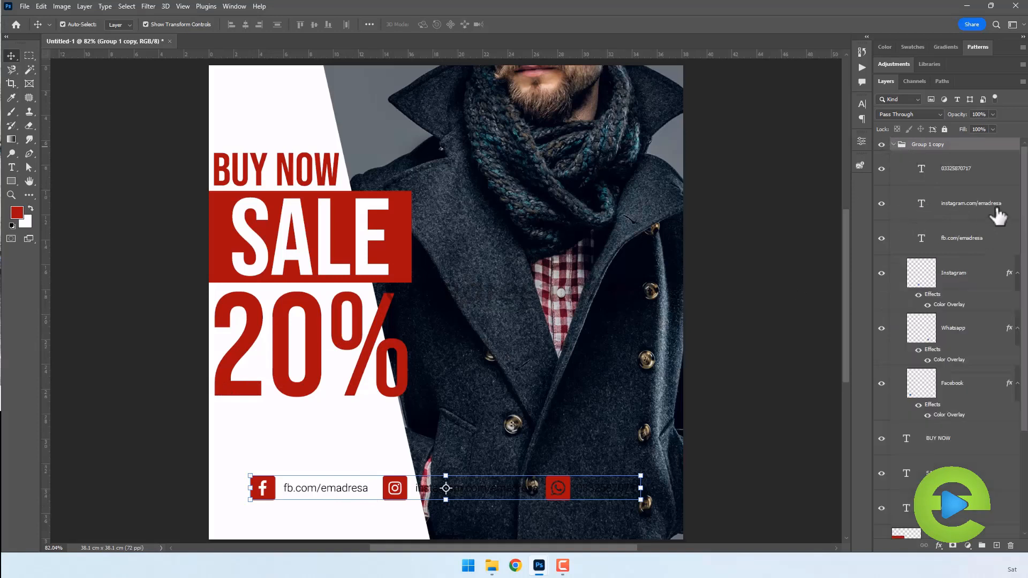
{"action": "left_click", "coordinate": [970, 246]}
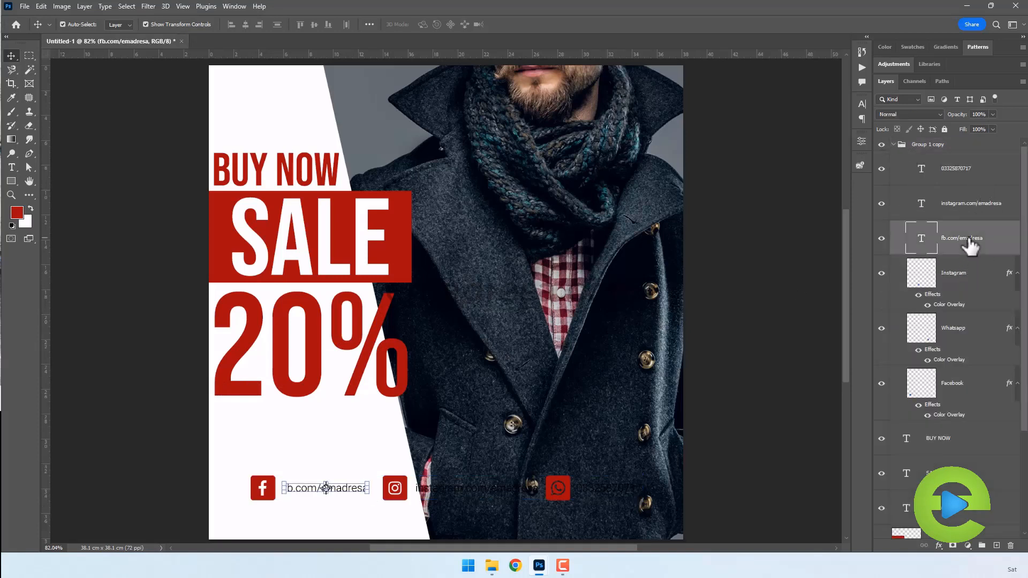
{"action": "left_click", "coordinate": [271, 488], "text": "shift"}
{"action": "left_click_drag", "start_coordinate": [270, 489], "coordinate": [272, 439]}
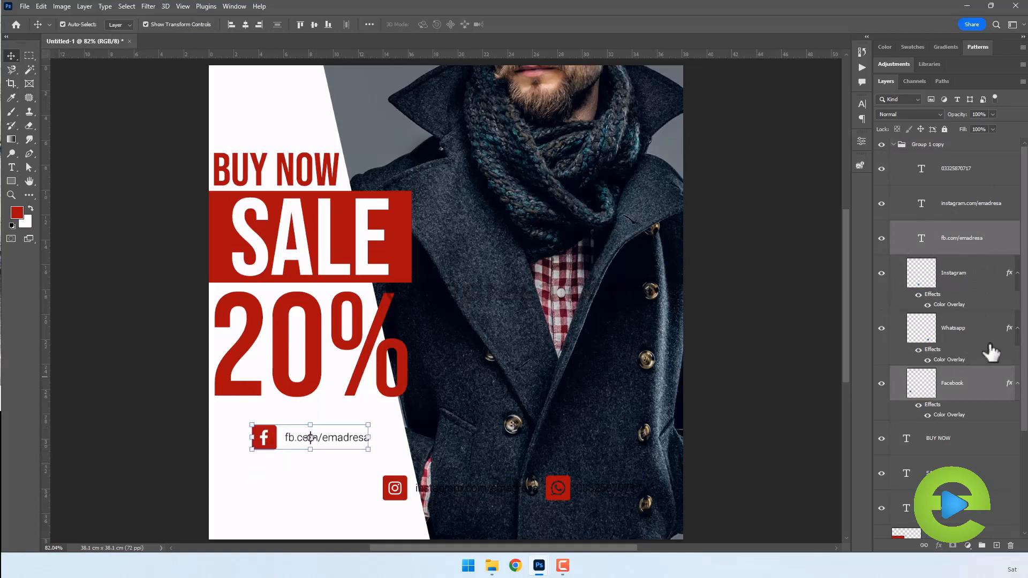
- Stack the Instagram and WhatsApp icons with their texts beneath the Facebook row on the white panel
{"action": "left_click", "coordinate": [982, 280]}
{"action": "left_click", "coordinate": [973, 215], "text": "shift"}
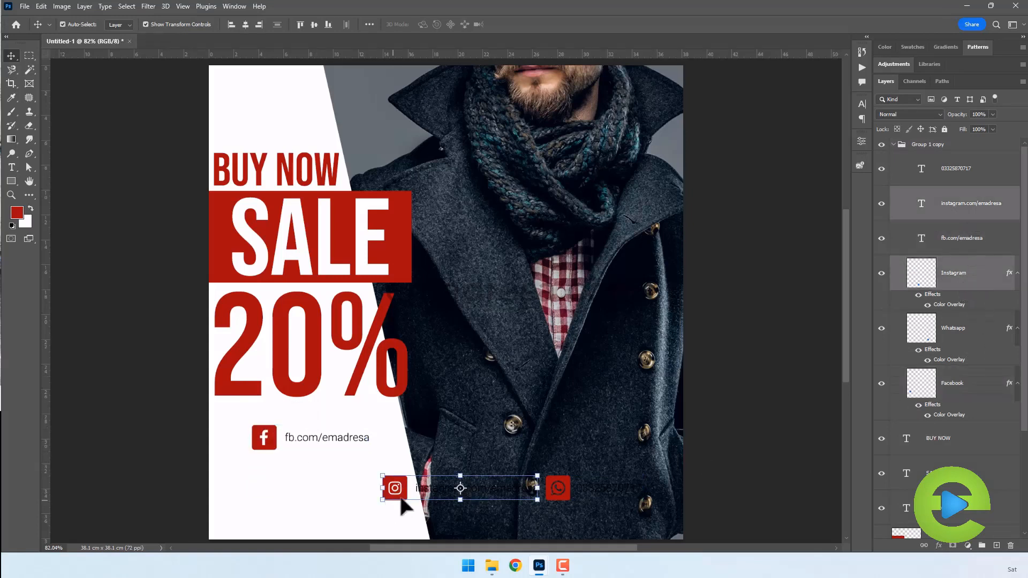
{"action": "left_click_drag", "start_coordinate": [402, 500], "coordinate": [277, 477]}
{"action": "left_click", "coordinate": [972, 171]}
{"action": "left_click", "coordinate": [962, 334], "text": "ctrl"}
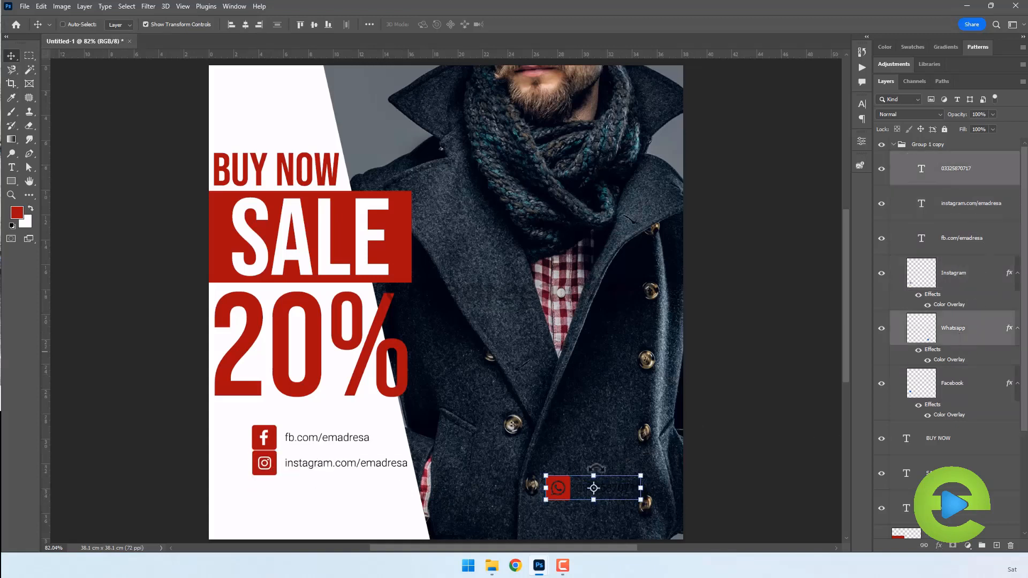
{"action": "left_click_drag", "start_coordinate": [573, 488], "coordinate": [276, 500]}
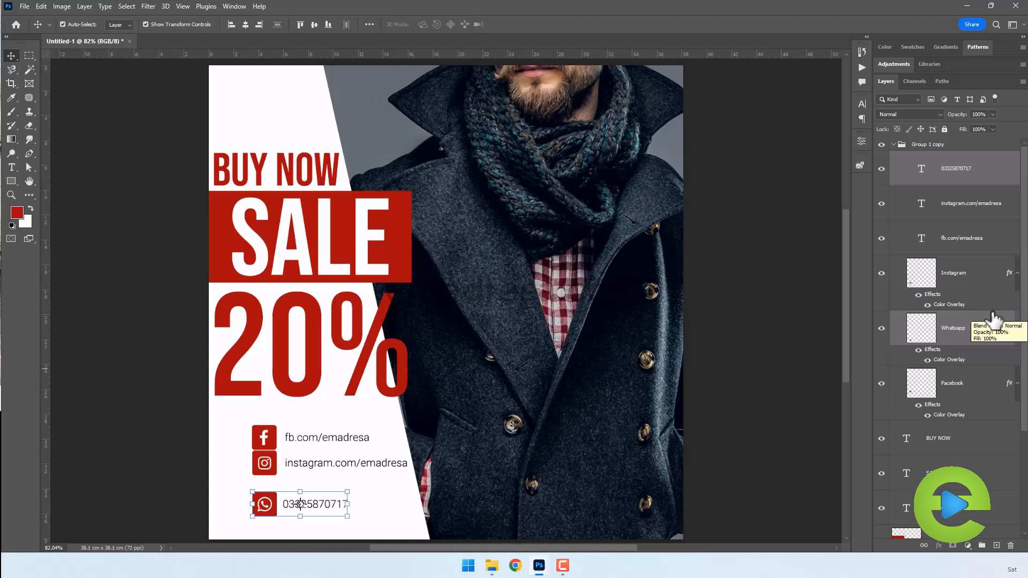
- Group each social icon with its text, making separate WhatsApp, Instagram and Facebook groups
{"action": "key", "text": "ctrl+g"}
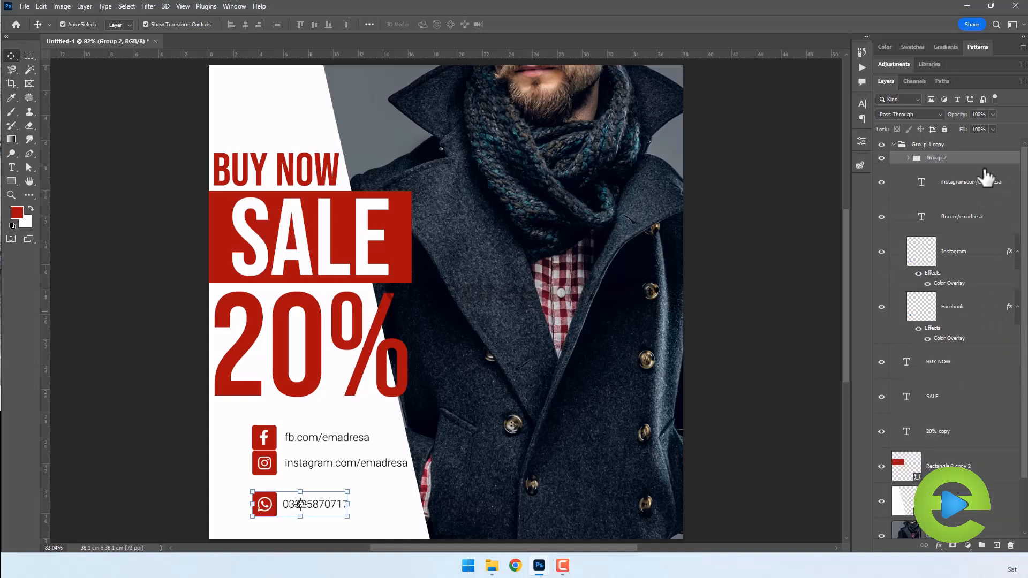
{"action": "left_click", "coordinate": [964, 189]}
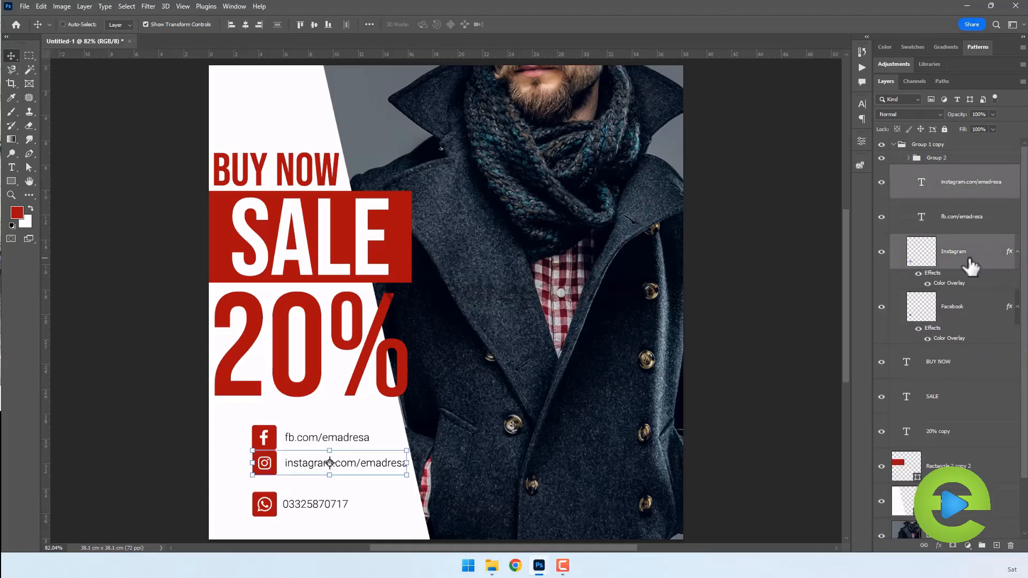
{"action": "left_click", "coordinate": [967, 255], "text": "ctrl"}
{"action": "key", "text": "ctrl+g"}
{"action": "left_click", "coordinate": [966, 198]}
{"action": "left_click", "coordinate": [967, 241], "text": "ctrl"}
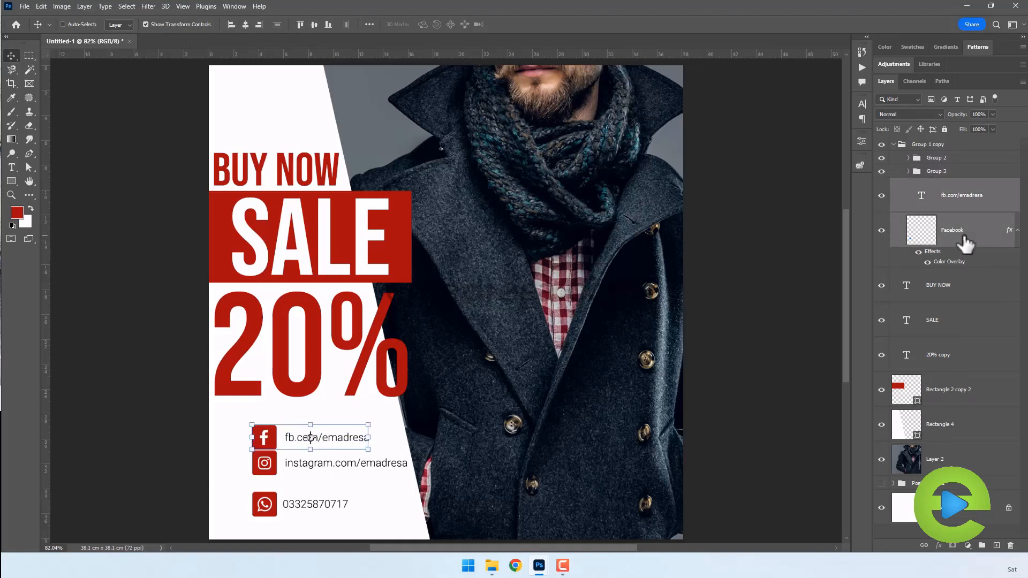
{"action": "key", "text": "ctrl+g"}
- Rename the Facebook group "fb", the Instagram group "in" and the WhatsApp group "wa"
{"action": "double_click", "coordinate": [943, 185]}
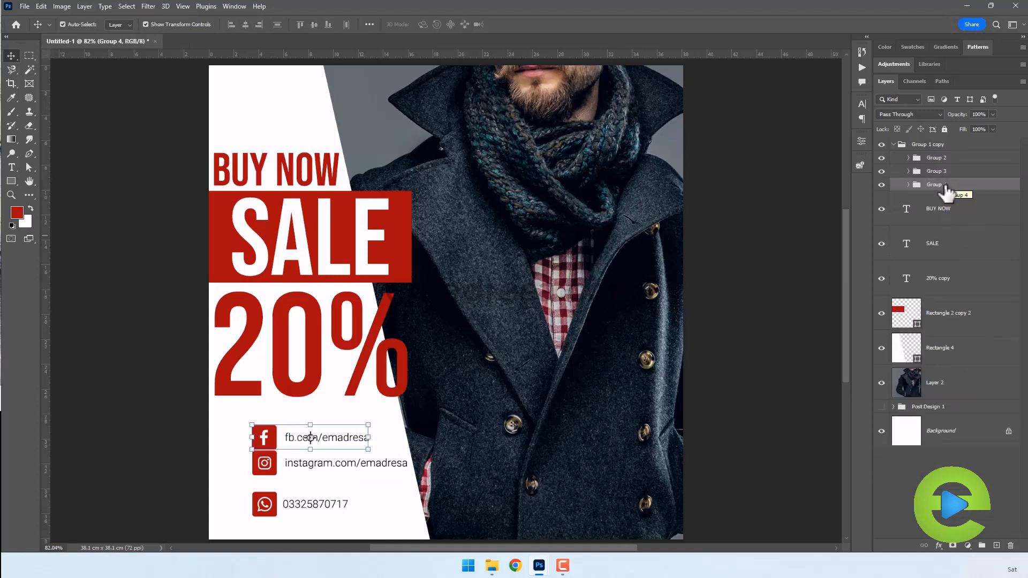
{"action": "type", "text": "fb"}
{"action": "key", "text": "Return"}
{"action": "double_click", "coordinate": [938, 171]}
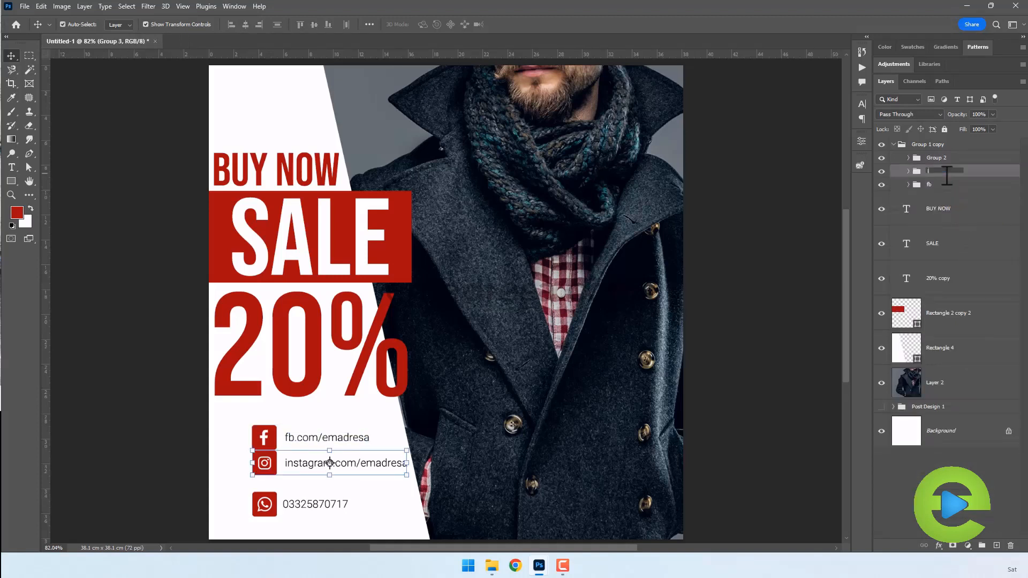
{"action": "type", "text": "in"}
{"action": "key", "text": "Return"}
{"action": "double_click", "coordinate": [938, 158]}
{"action": "type", "text": "wa"}
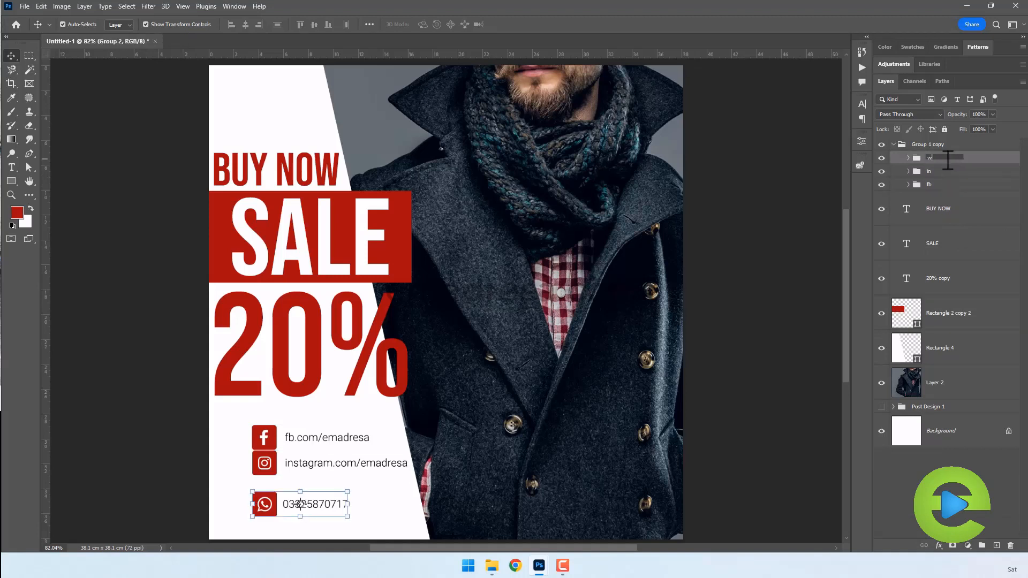
{"action": "key", "text": "Return"}
- Distribute the vertical centres of the wa, in and fb groups evenly
{"action": "left_click", "coordinate": [948, 185], "text": "shift"}
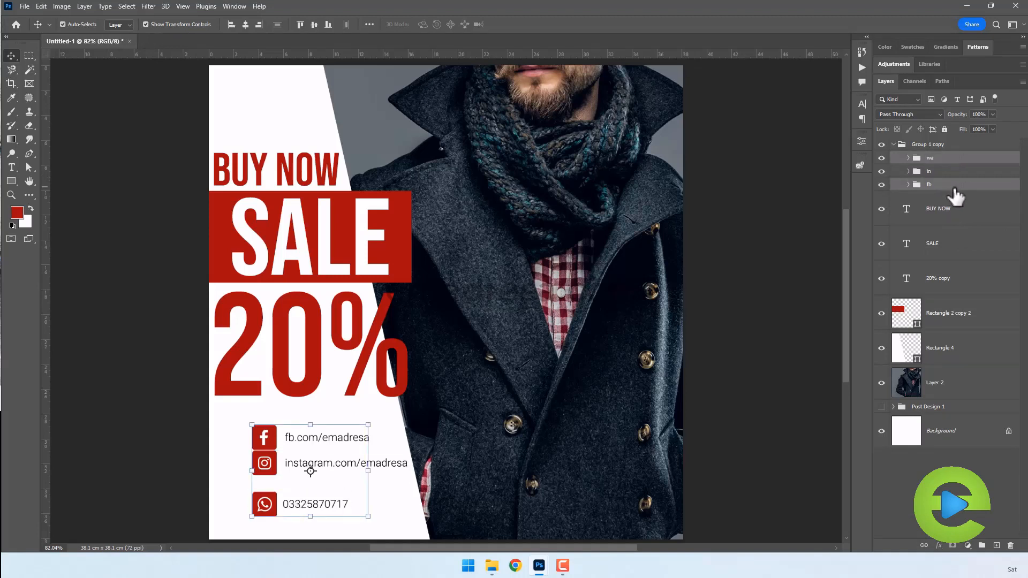
{"action": "left_click", "coordinate": [370, 24]}
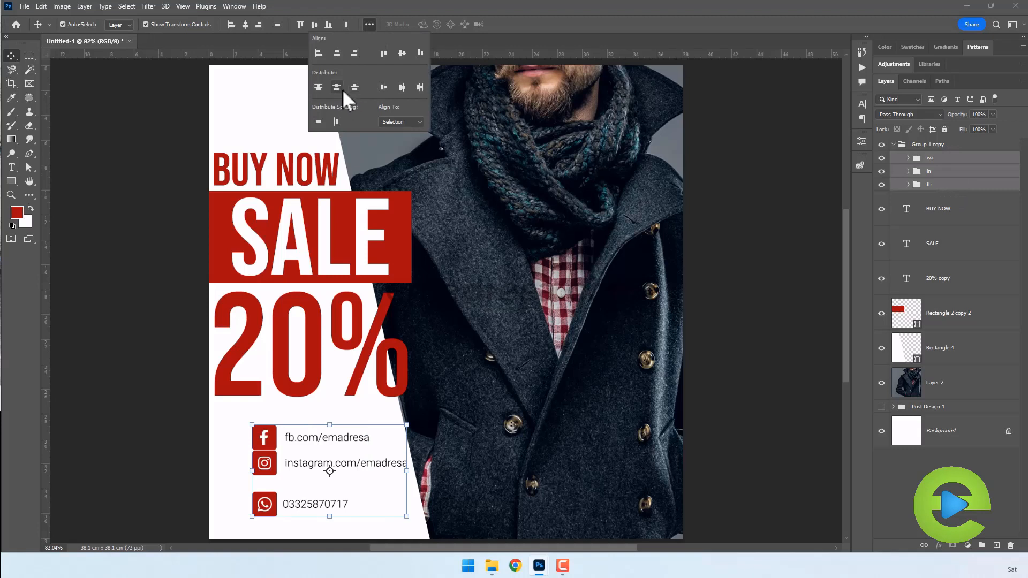
{"action": "left_click", "coordinate": [336, 87]}
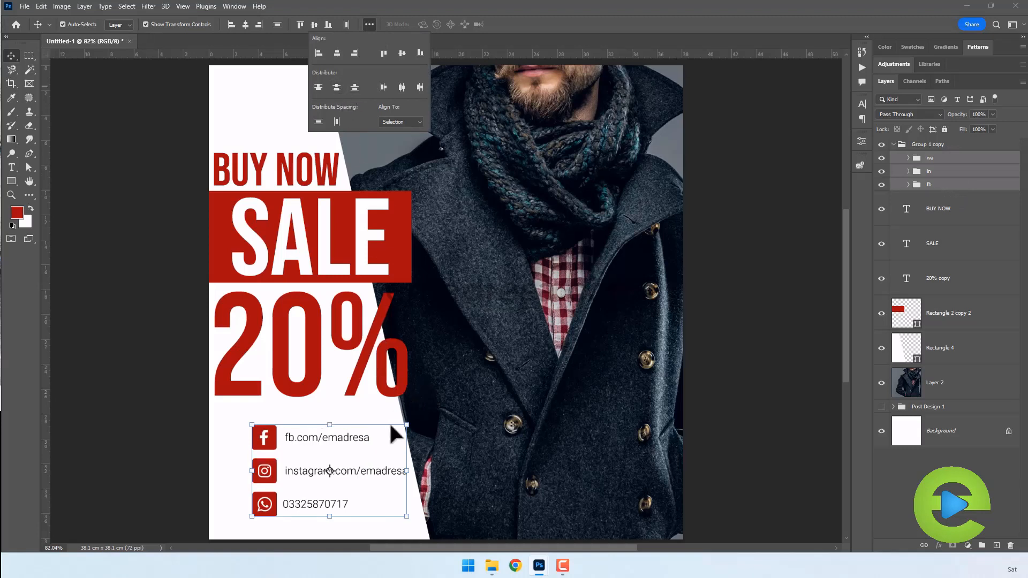
- Scale the three contact rows to about 87% and move them to line up with the left edge of "20%"
{"action": "left_click_drag", "start_coordinate": [406, 424], "coordinate": [385, 434]}
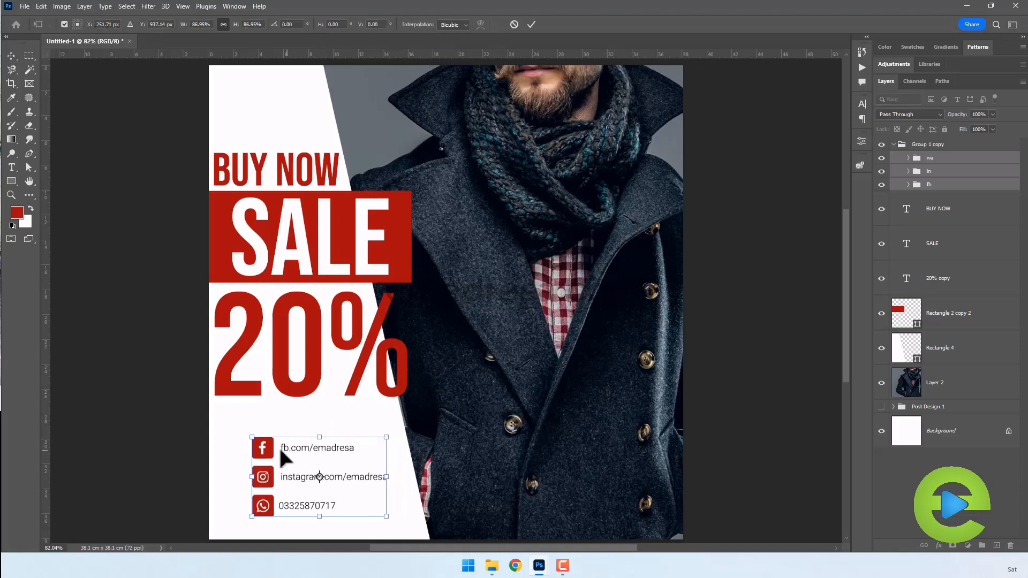
{"action": "left_click_drag", "start_coordinate": [276, 449], "coordinate": [237, 445]}
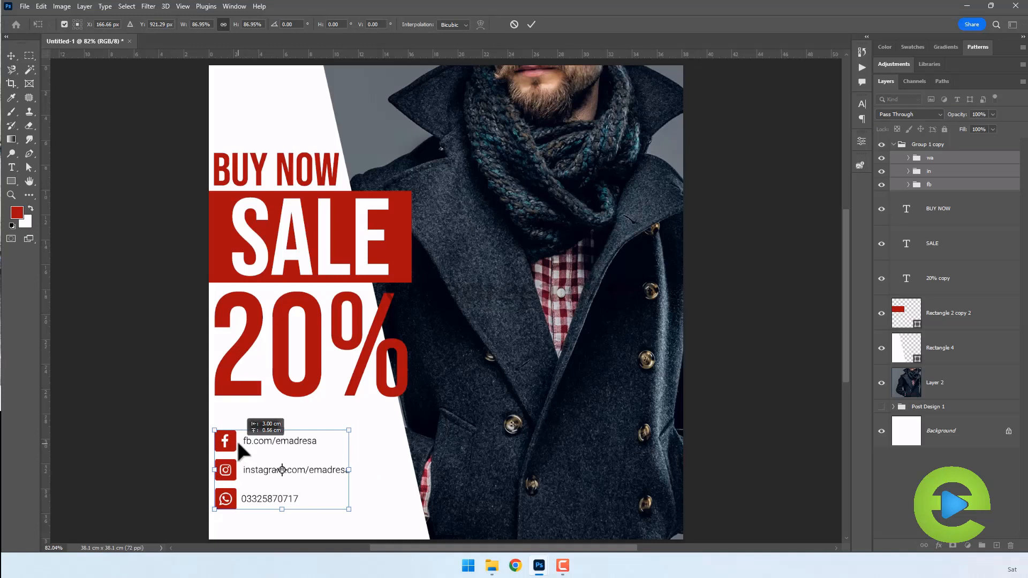
{"action": "left_click_drag", "start_coordinate": [237, 444], "coordinate": [237, 440]}
{"action": "key", "text": "Return"}
{"action": "left_click", "coordinate": [103, 455]}
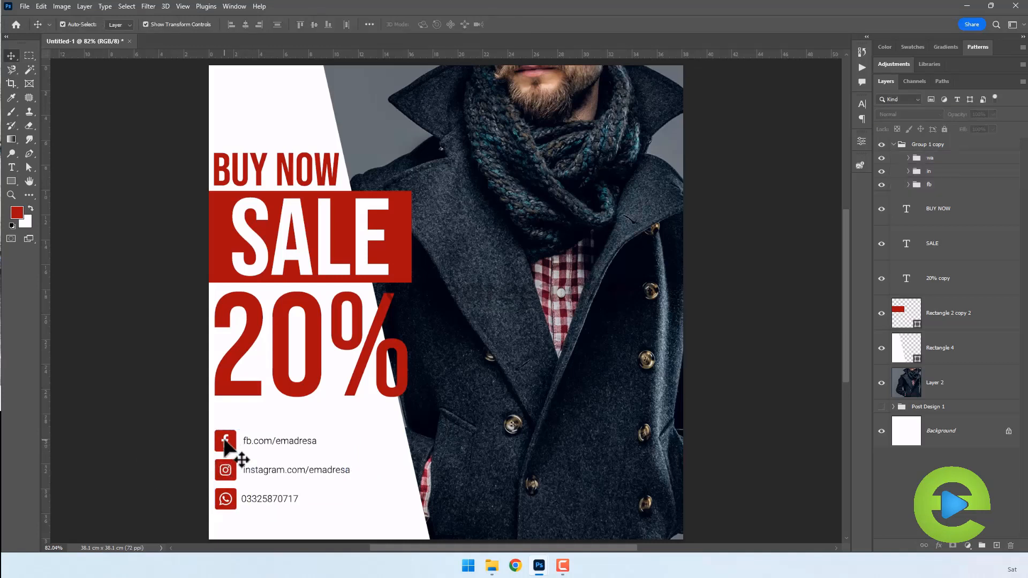
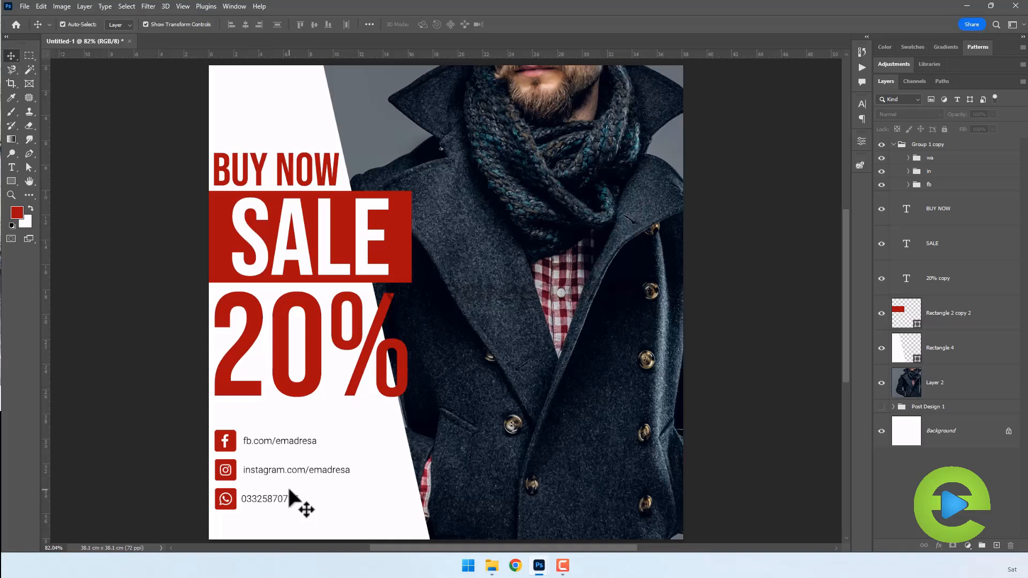
- Align the left edges of the "BUY NOW", "SALE" and "20%" texts
{"action": "left_click", "coordinate": [306, 256]}
{"action": "left_click", "coordinate": [259, 341], "text": "shift"}
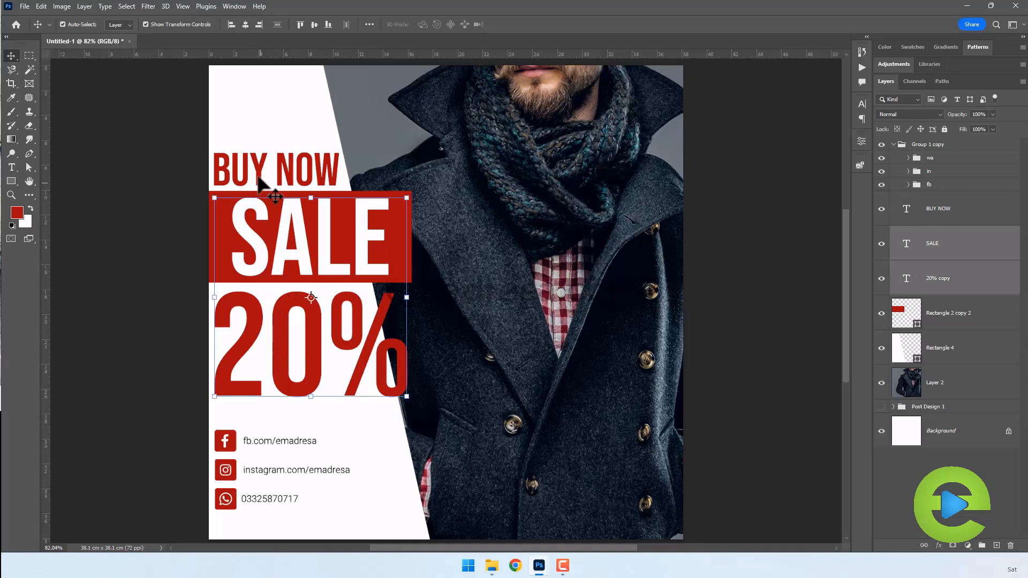
{"action": "left_click", "coordinate": [258, 172], "text": "shift"}
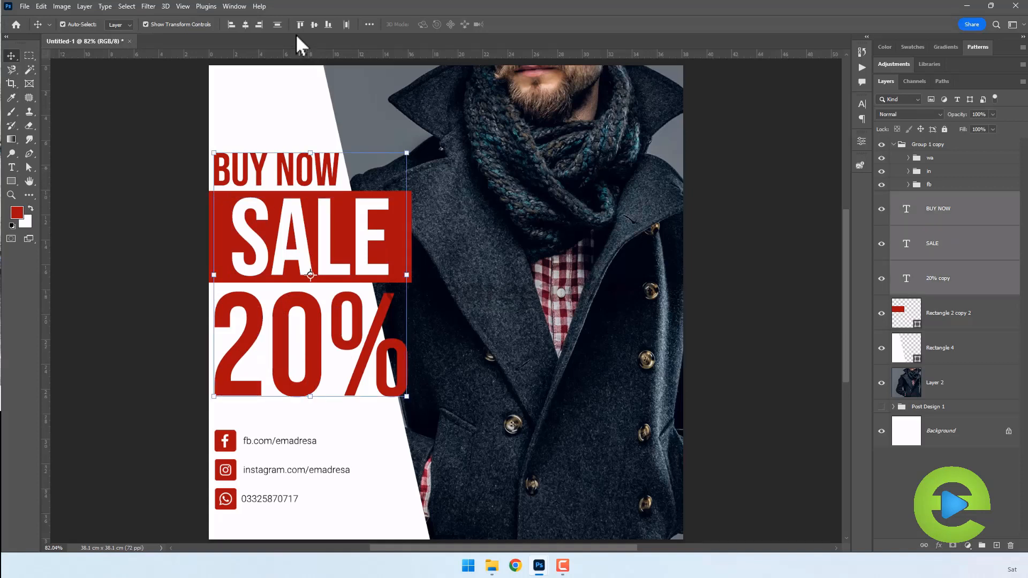
{"action": "left_click", "coordinate": [230, 24]}
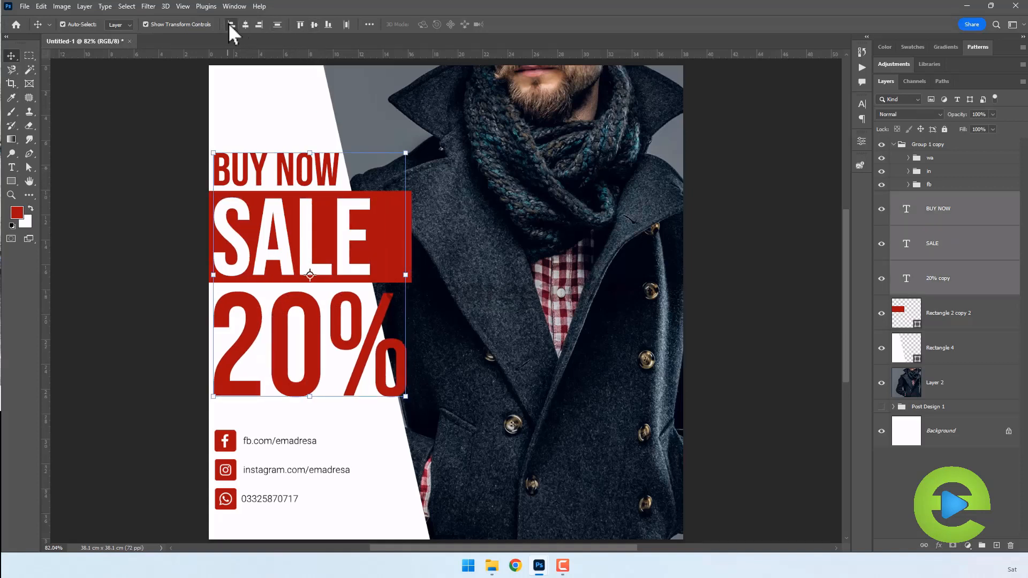
- Narrow the red rectangle behind "SALE" to about 91% of its width, keeping its left edge in place
{"action": "left_click", "coordinate": [242, 189]}
{"action": "left_click", "coordinate": [400, 227]}
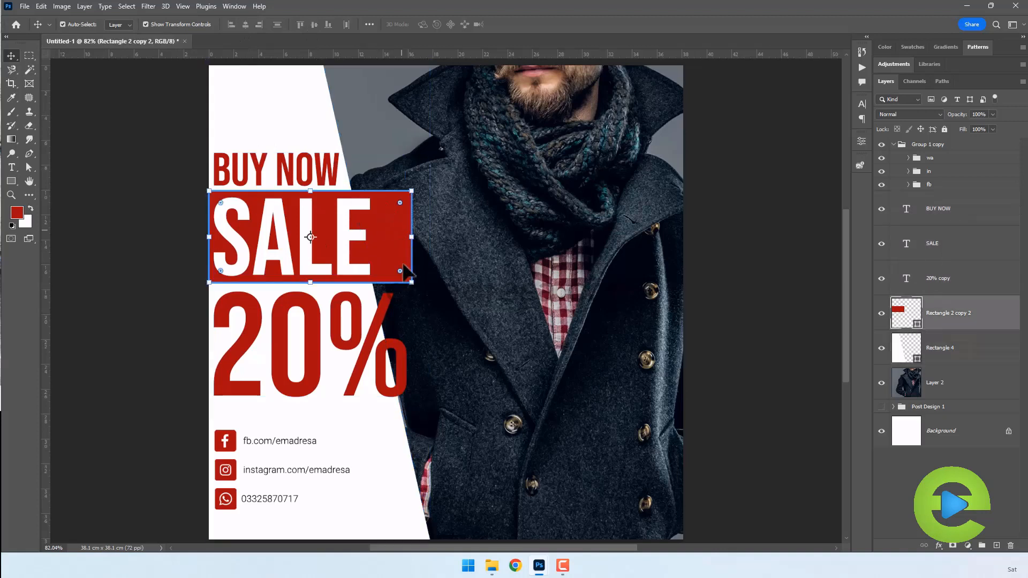
{"action": "mouse_move", "coordinate": [408, 236]}
{"action": "left_mouse_down"}
{"action": "mouse_move", "coordinate": [383, 236]}
{"action": "mouse_move", "coordinate": [412, 238]}
{"action": "mouse_move", "coordinate": [394, 238]}
{"action": "left_mouse_up"}
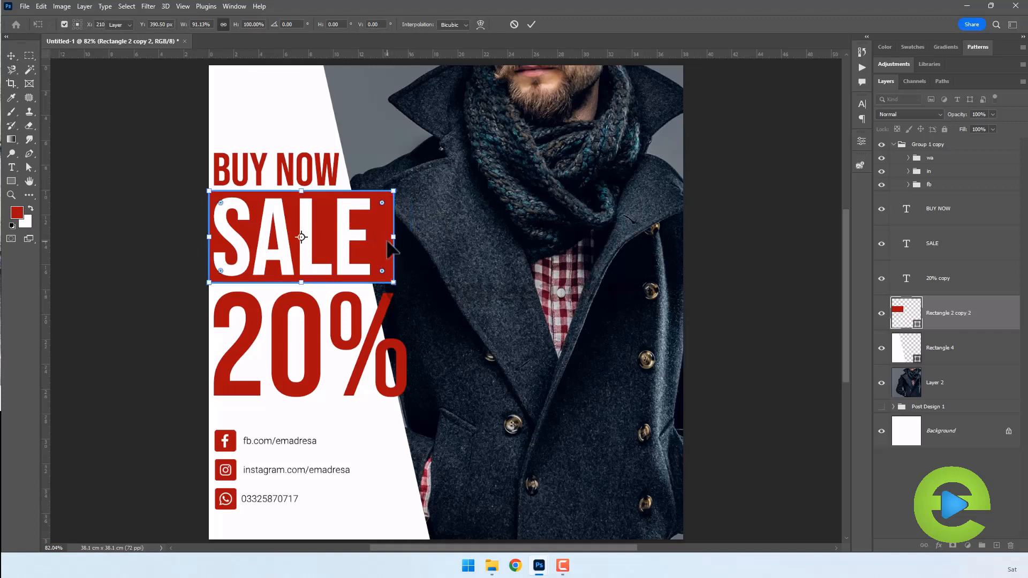
{"action": "left_click", "coordinate": [122, 260]}
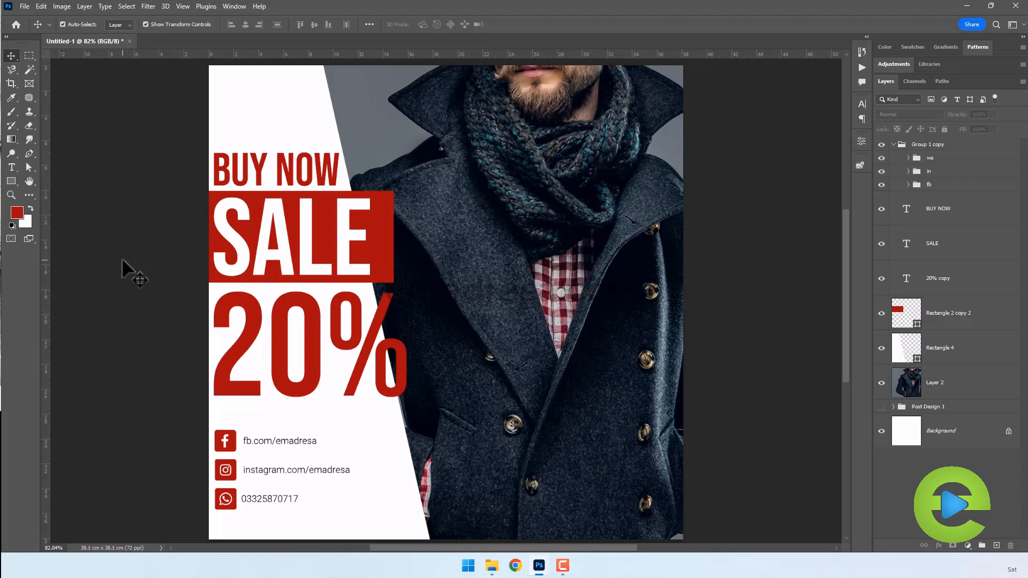
{"action": "left_click", "coordinate": [282, 497]}
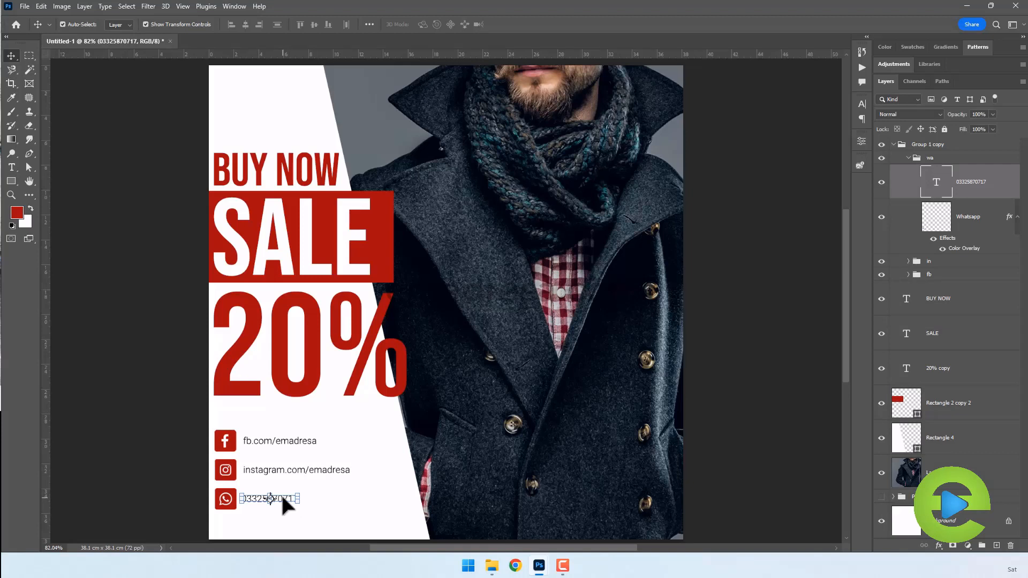
{"action": "left_click_drag", "start_coordinate": [288, 495], "coordinate": [327, 518]}
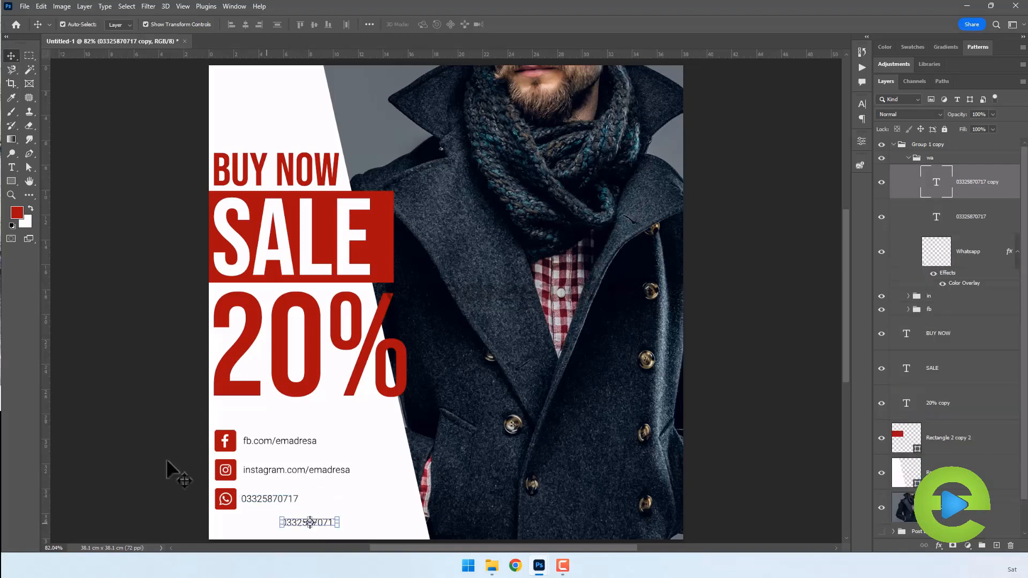
{"action": "left_click", "coordinate": [11, 168]}
{"action": "double_click", "coordinate": [332, 518]}
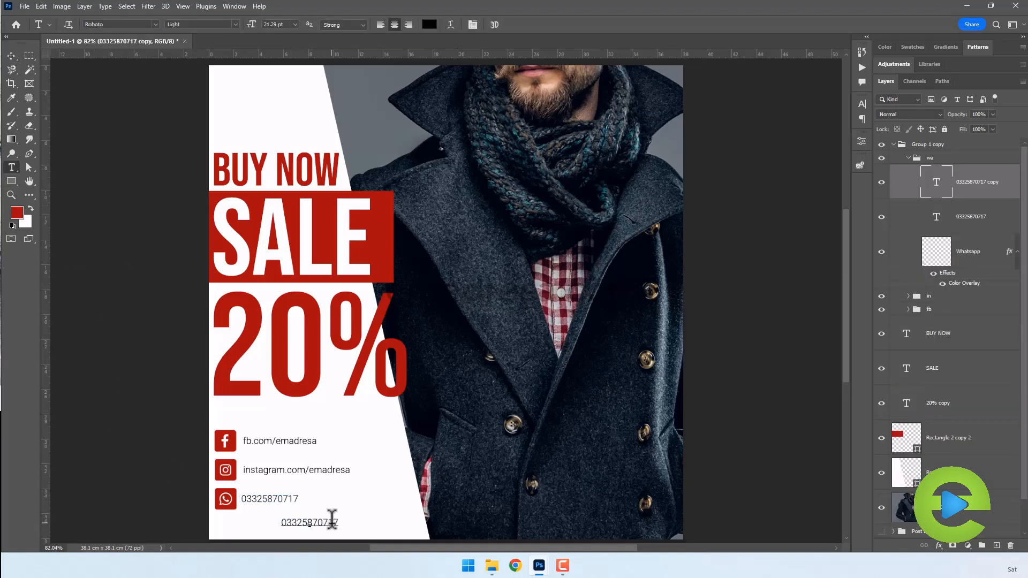
{"action": "type", "text": "www"}
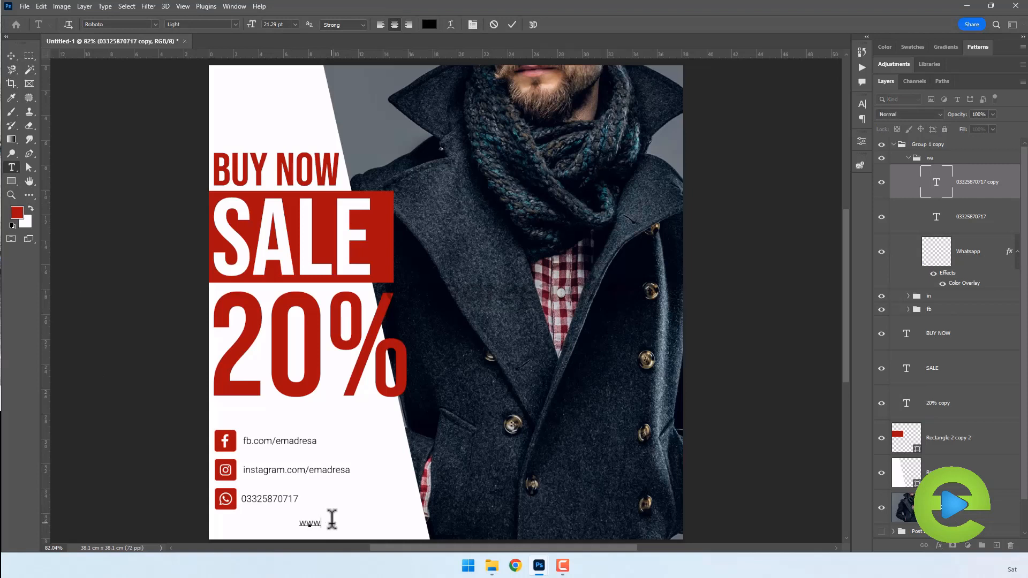
{"action": "type", "text": ".emadresa.com"}
{"action": "key", "text": "ctrl+Return"}
{"action": "key", "text": "v"}
- Centre the website text horizontally on the white slanted shape
{"action": "left_click", "coordinate": [401, 528]}
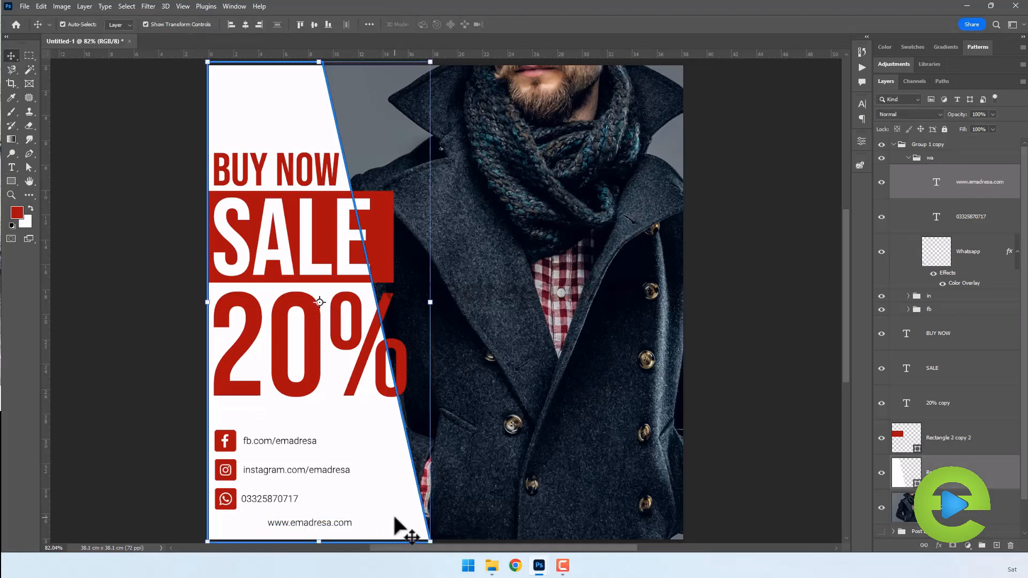
{"action": "left_click", "coordinate": [245, 24]}
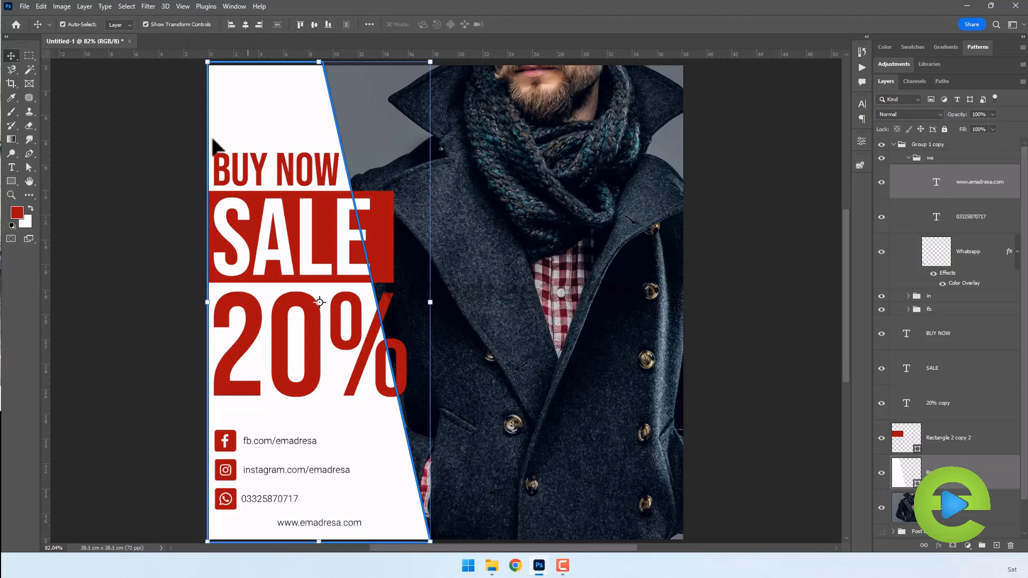
{"action": "left_click", "coordinate": [155, 282]}
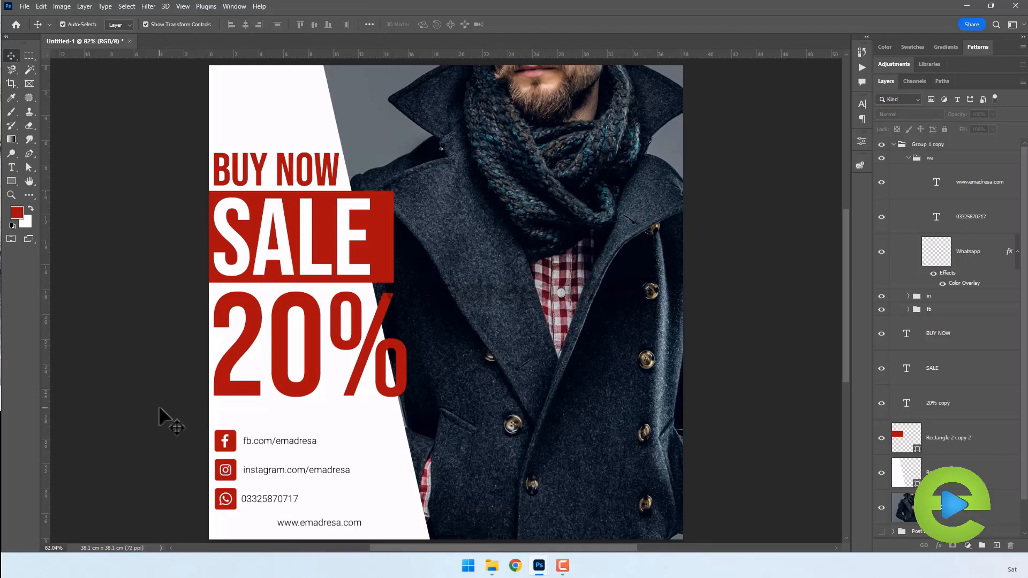
- Group all layers of the second design, name the group "Post Design 2" and hide it
{"action": "left_click", "coordinate": [894, 144]}
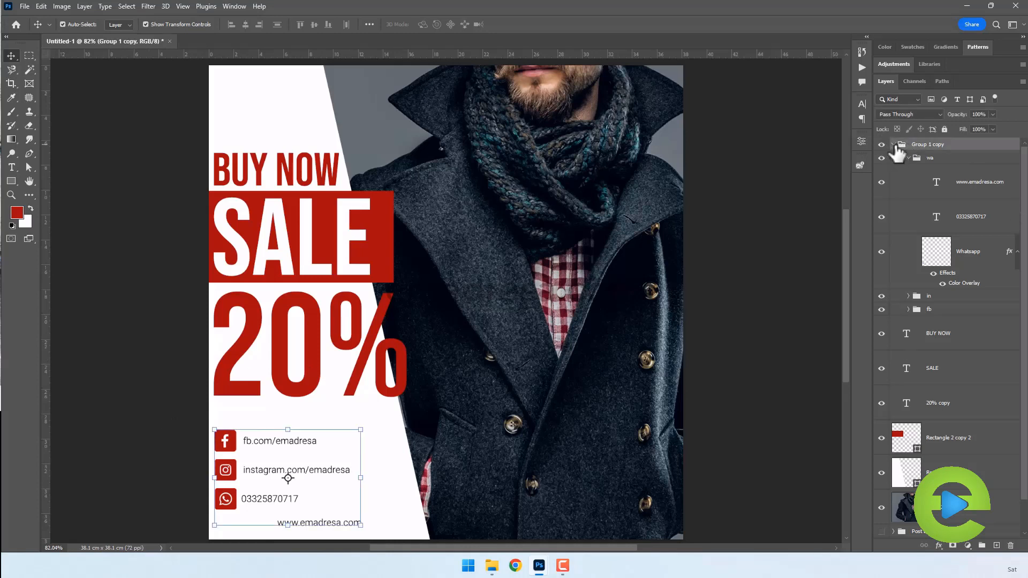
{"action": "left_click", "coordinate": [893, 144]}
{"action": "left_click", "coordinate": [977, 345], "text": "shift"}
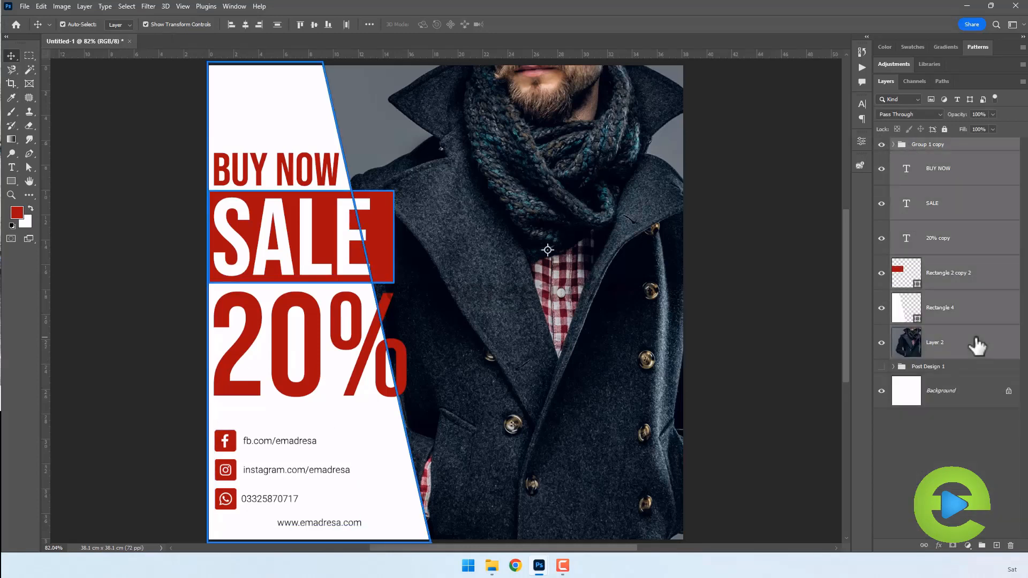
{"action": "key", "text": "ctrl+g"}
{"action": "double_click", "coordinate": [921, 145]}
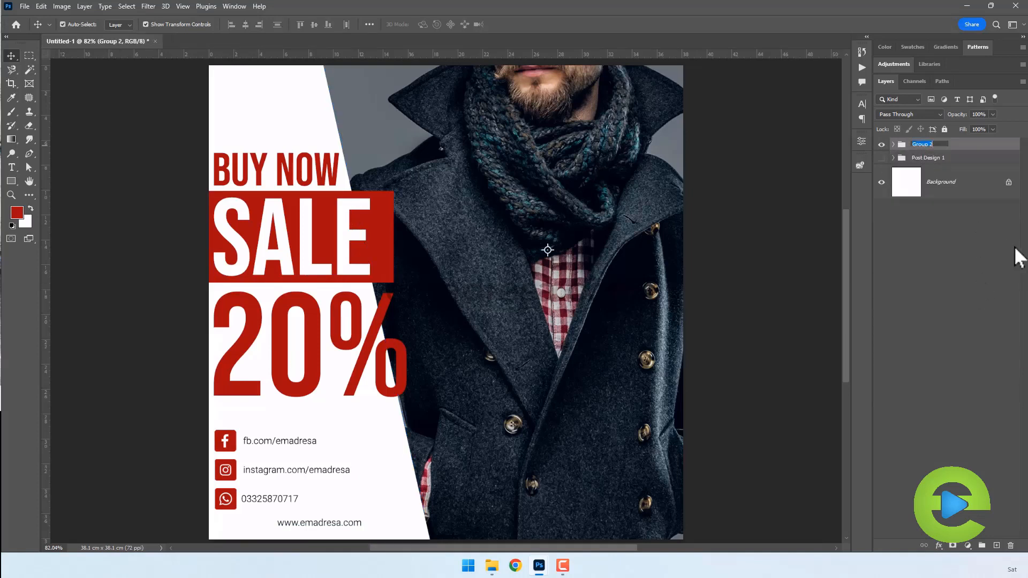
{"action": "type", "text": "Post Design 2"}
{"action": "key", "text": "Return"}
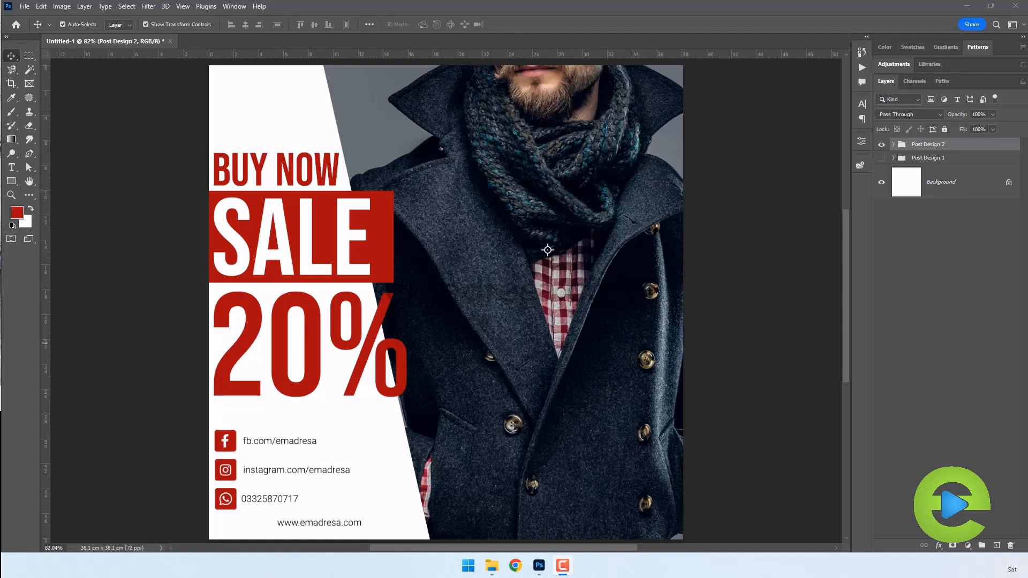
{"action": "left_click", "coordinate": [881, 146]}
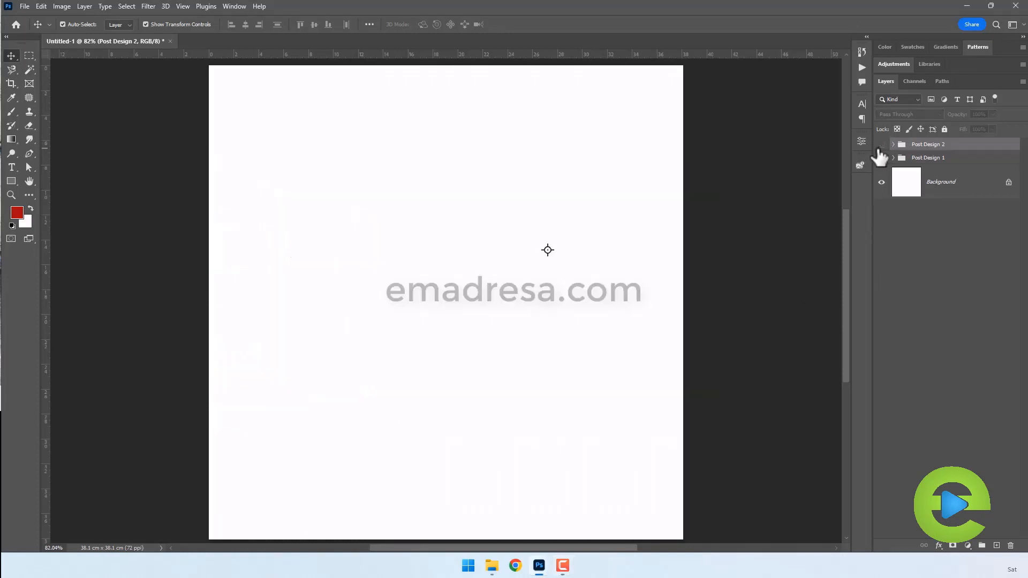
{"action": "left_click", "coordinate": [778, 185]}
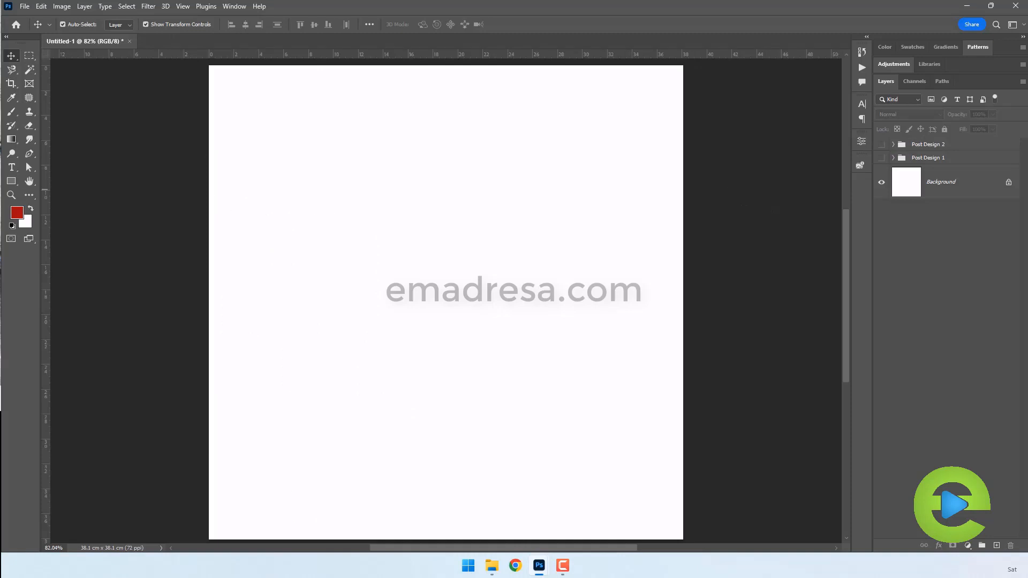
- Bring the photo of the woman in the black jacket into the post document and close the source image
{"action": "left_click_drag", "start_coordinate": [241, 90], "coordinate": [431, 138]}
{"action": "left_click_drag", "start_coordinate": [469, 225], "coordinate": [603, 227]}
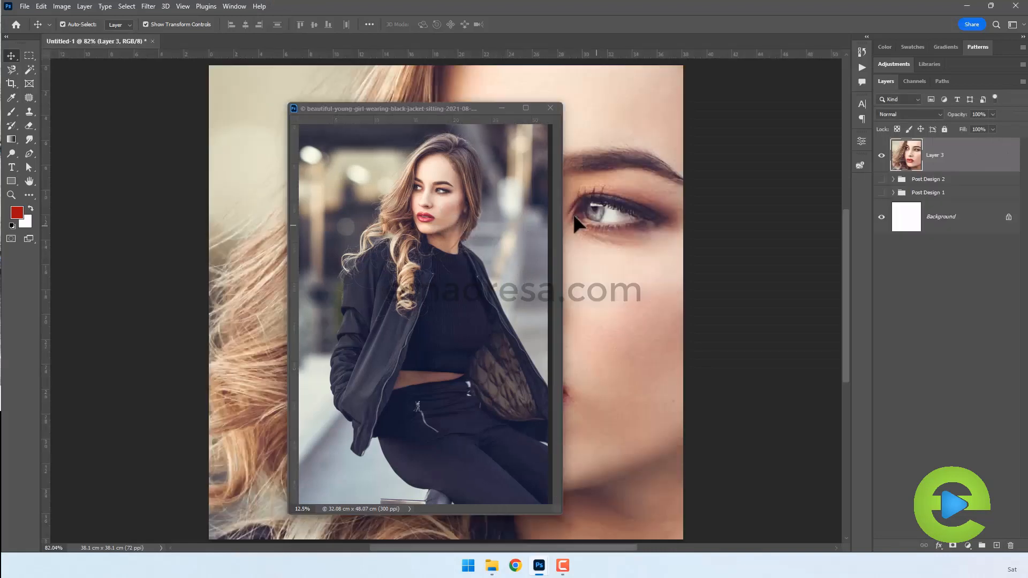
{"action": "left_click", "coordinate": [549, 108]}
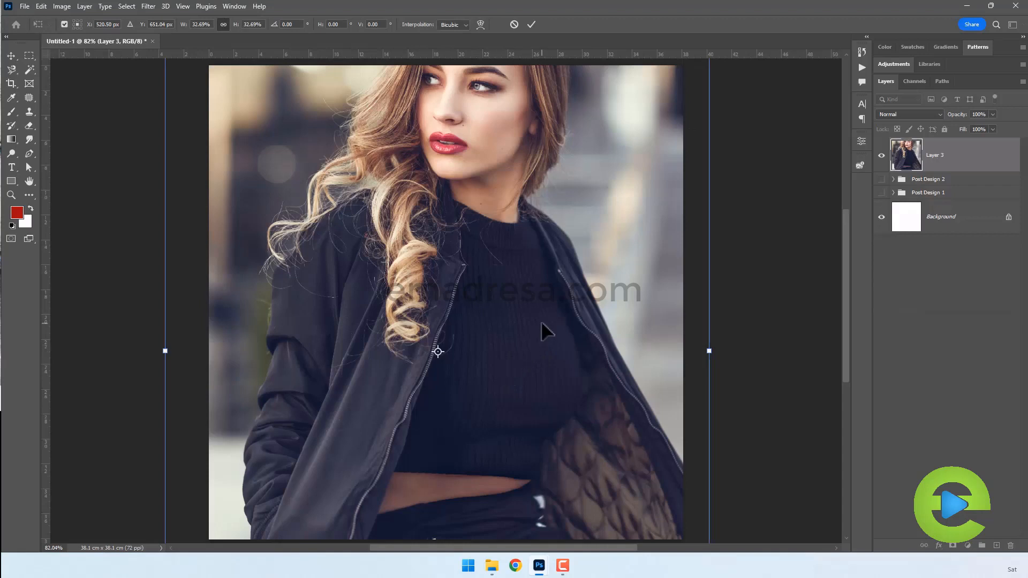
- Scale the woman's photo down proportionally to about 29.6%
{"action": "scroll", "coordinate": [540, 320], "scroll_direction": "up", "scroll_amount": 3}
{"action": "scroll", "coordinate": [540, 321], "scroll_direction": "up", "scroll_amount": 4}
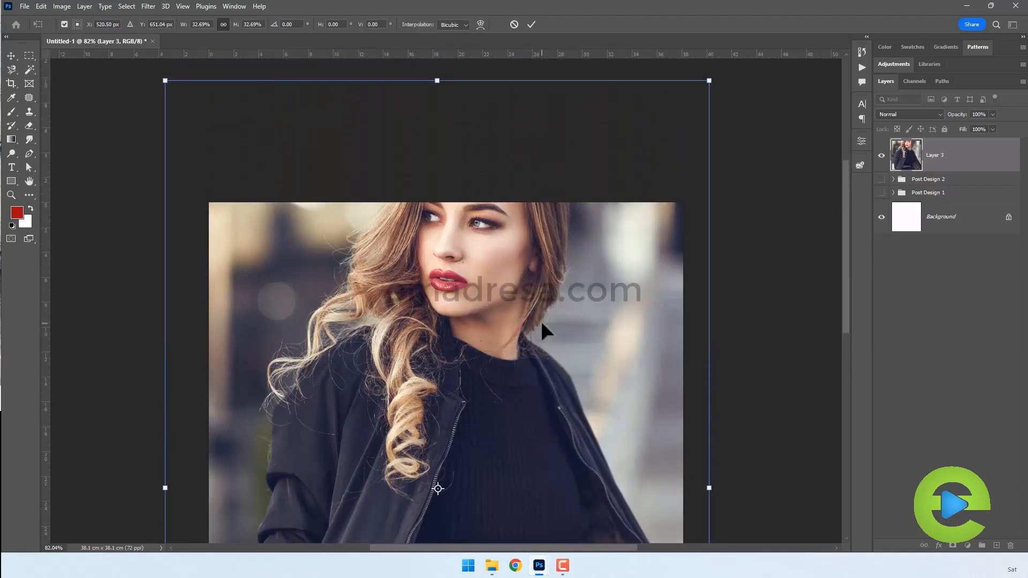
{"action": "left_click_drag", "start_coordinate": [685, 103], "coordinate": [678, 113]}
{"action": "left_click_drag", "start_coordinate": [165, 118], "coordinate": [197, 166]}
{"action": "scroll", "coordinate": [423, 423], "scroll_direction": "down", "scroll_amount": 7}
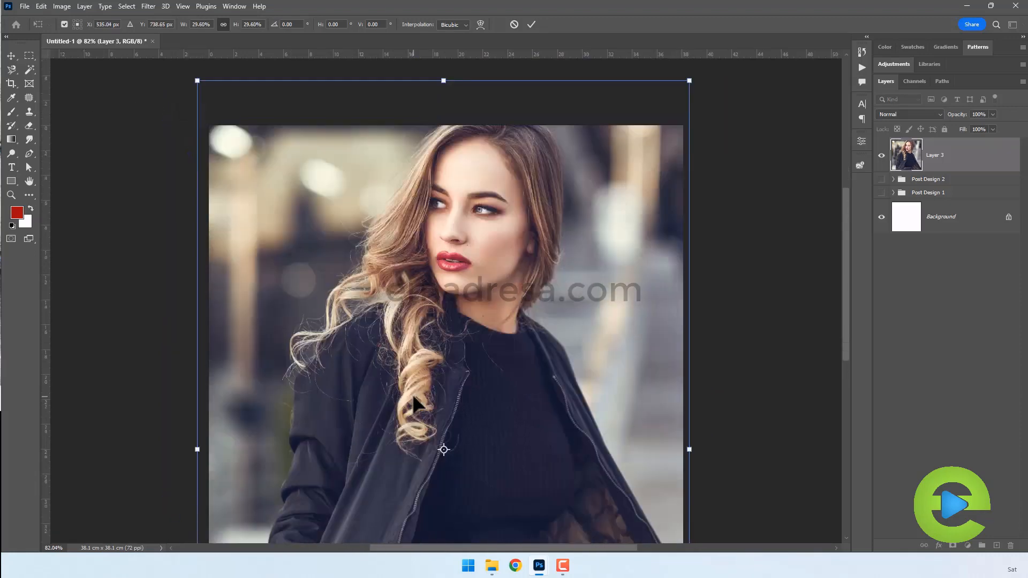
- Position the woman's photo so it covers the whole canvas with its right edge on the canvas edge, and apply the transform
{"action": "left_click_drag", "start_coordinate": [528, 429], "coordinate": [515, 360]}
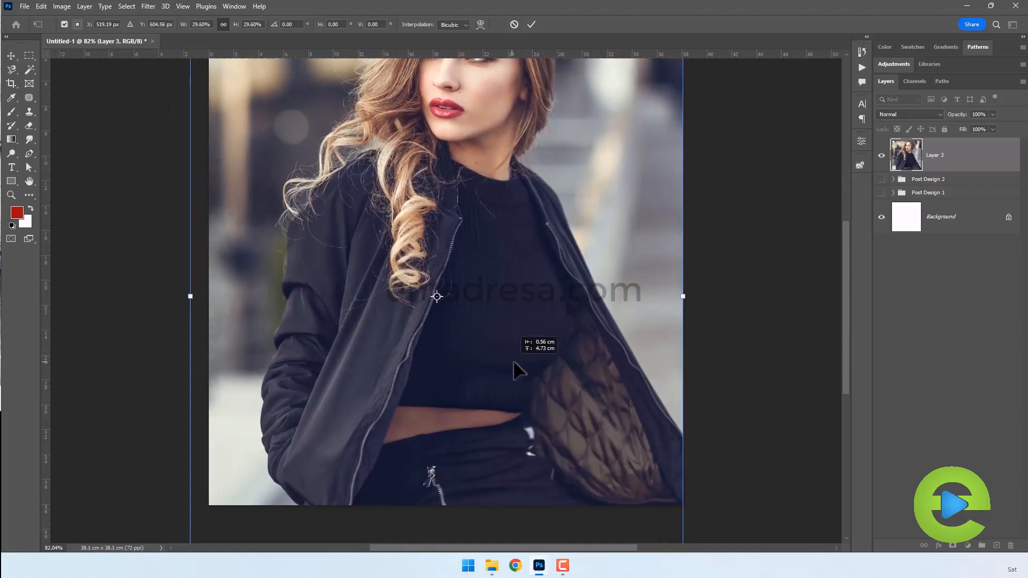
{"action": "scroll", "coordinate": [515, 360], "scroll_direction": "up", "scroll_amount": 3}
{"action": "scroll", "coordinate": [515, 360], "scroll_direction": "down", "scroll_amount": 1}
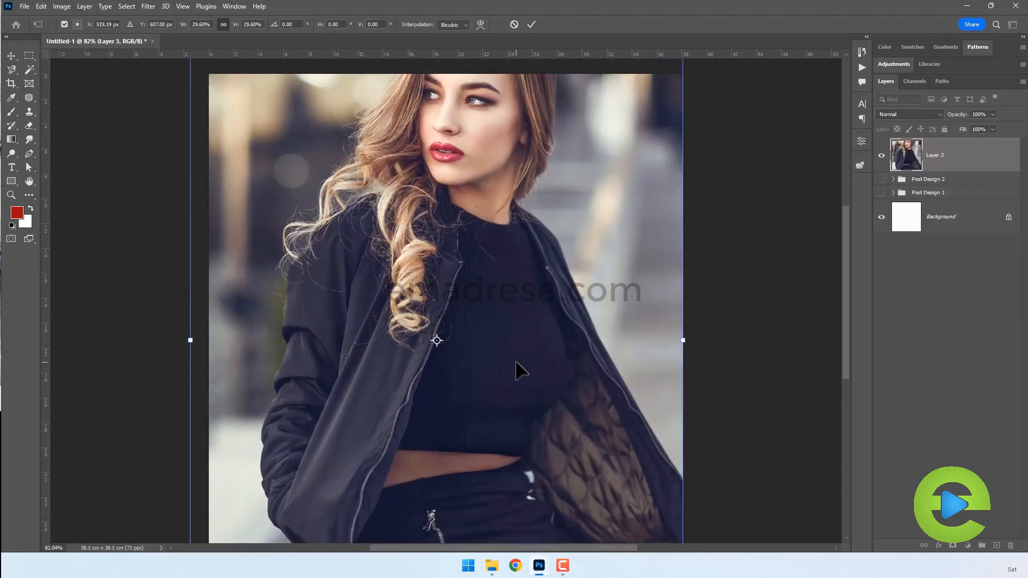
{"action": "left_click_drag", "start_coordinate": [503, 392], "coordinate": [502, 386]}
{"action": "scroll", "coordinate": [502, 386], "scroll_direction": "down", "scroll_amount": 3}
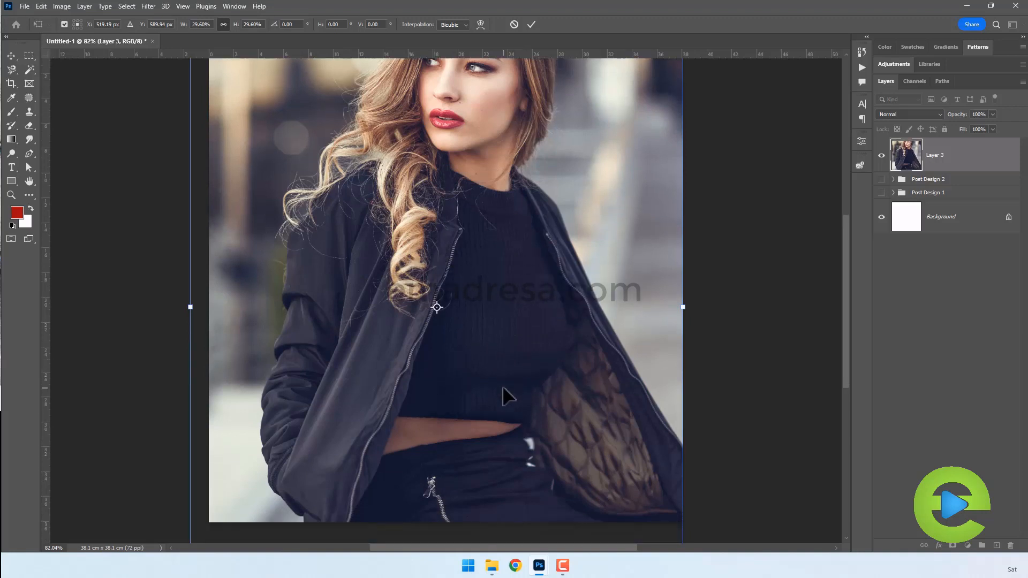
{"action": "left_click", "coordinate": [10, 195]}
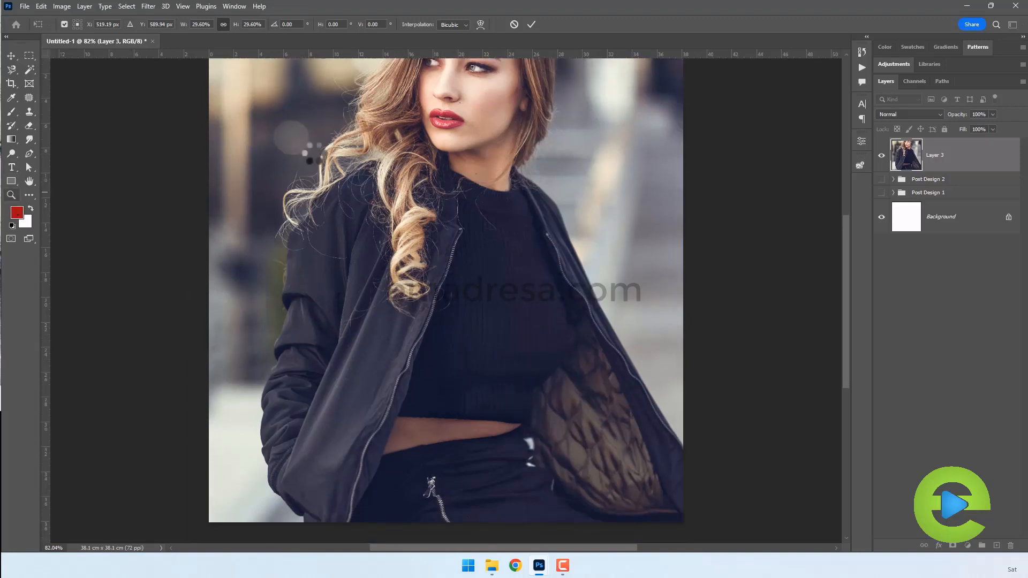
{"action": "left_click", "coordinate": [321, 24]}
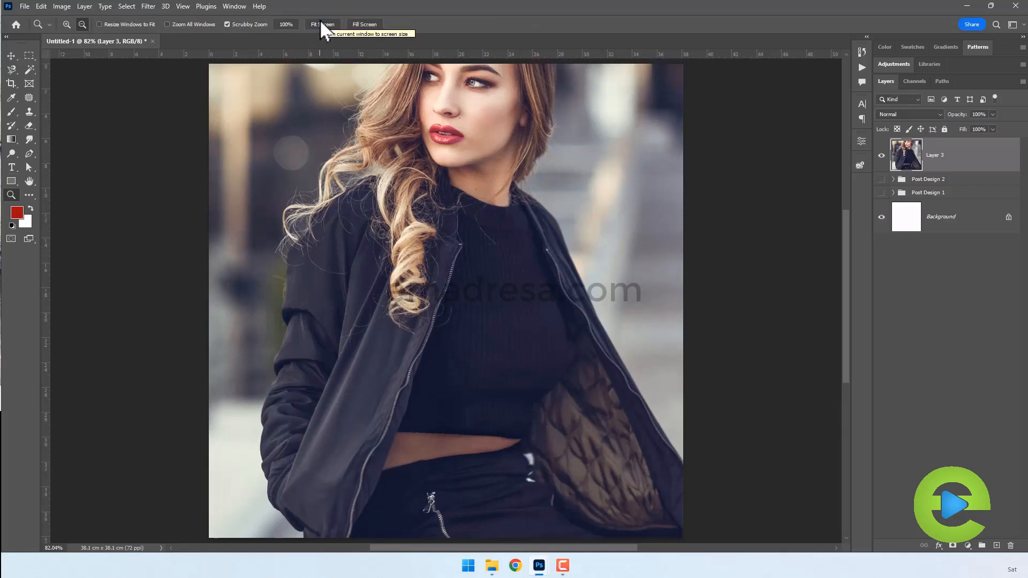
- Copy the red rectangle from the Post Design 2 group to the top of the layer stack, above the woman's photo
{"action": "left_click", "coordinate": [893, 179]}
{"action": "left_click", "coordinate": [998, 331]}
{"action": "left_click_drag", "start_coordinate": [998, 332], "coordinate": [973, 138]}
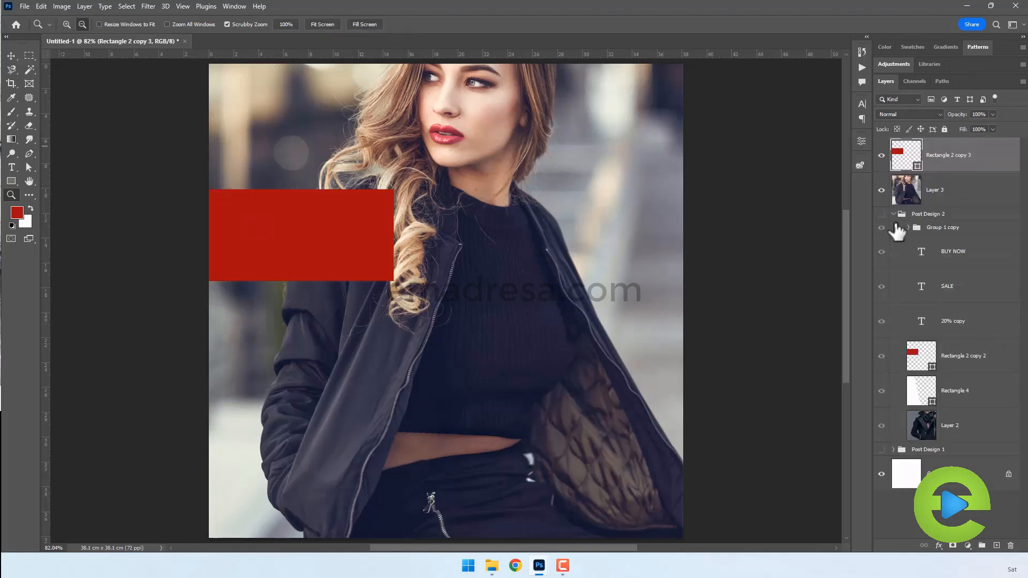
{"action": "left_click", "coordinate": [893, 214]}
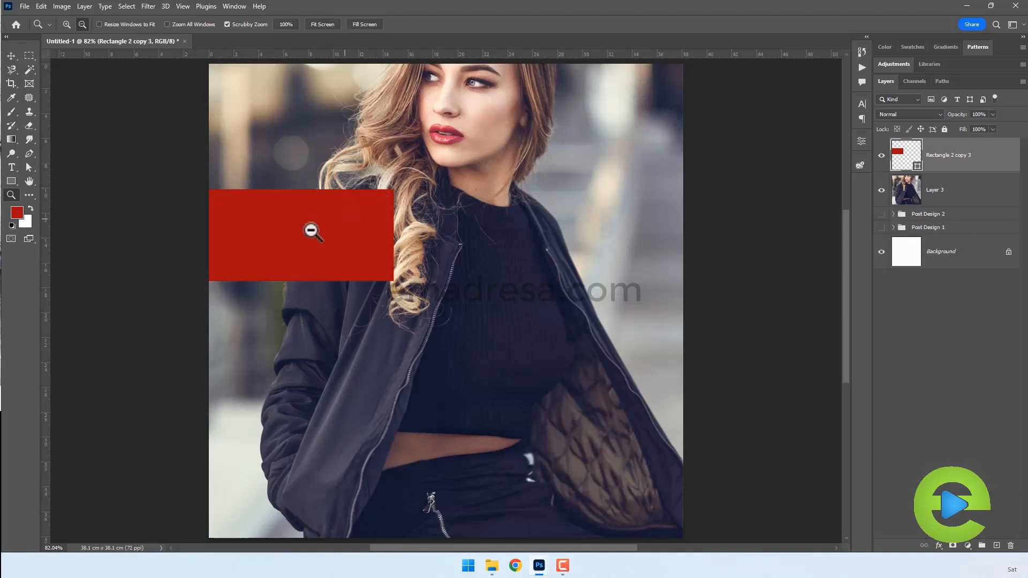
- Move the copied red rectangle to the lower right of the photo and enlarge it to about 166% width and 184% height
{"action": "left_click", "coordinate": [11, 56]}
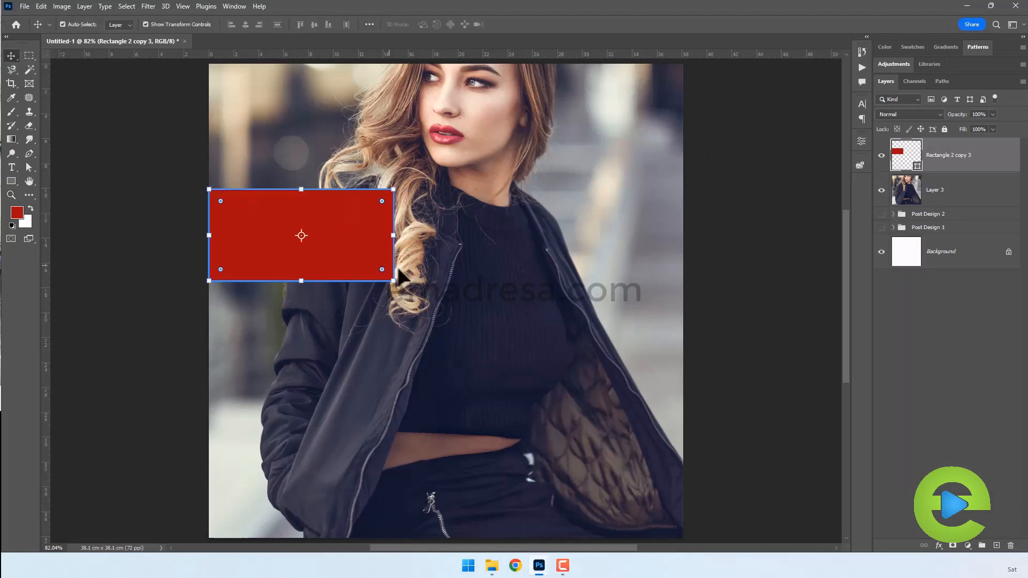
{"action": "left_click_drag", "start_coordinate": [348, 239], "coordinate": [632, 358]}
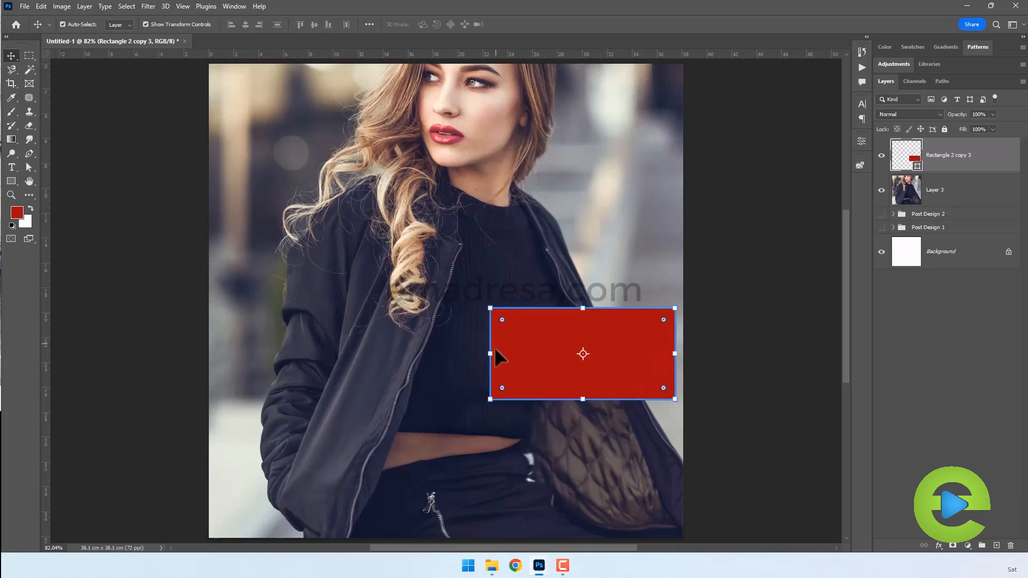
{"action": "left_click_drag", "start_coordinate": [495, 352], "coordinate": [373, 353]}
{"action": "left_click_drag", "start_coordinate": [522, 399], "coordinate": [530, 475]}
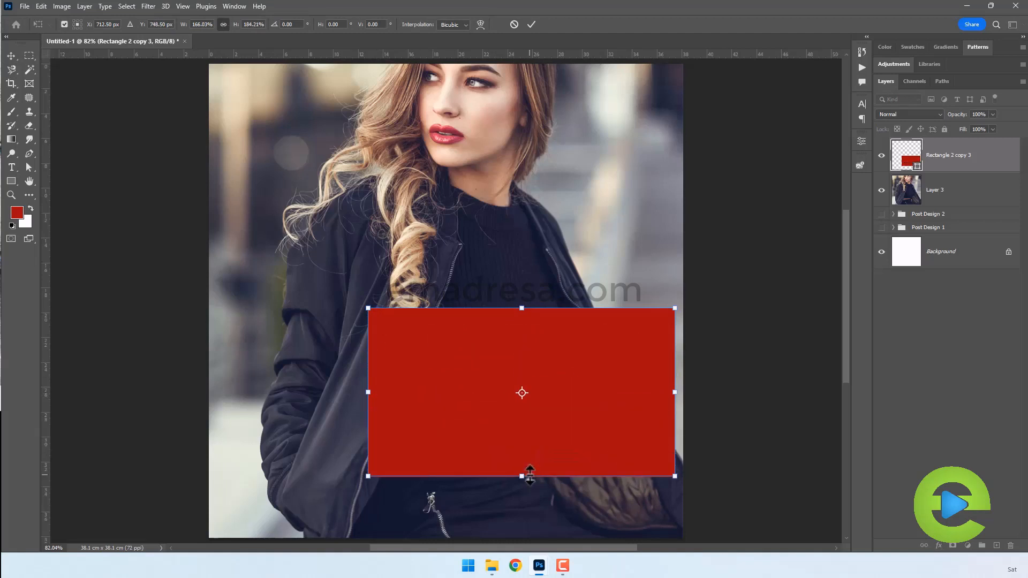
{"action": "key", "text": "Return"}
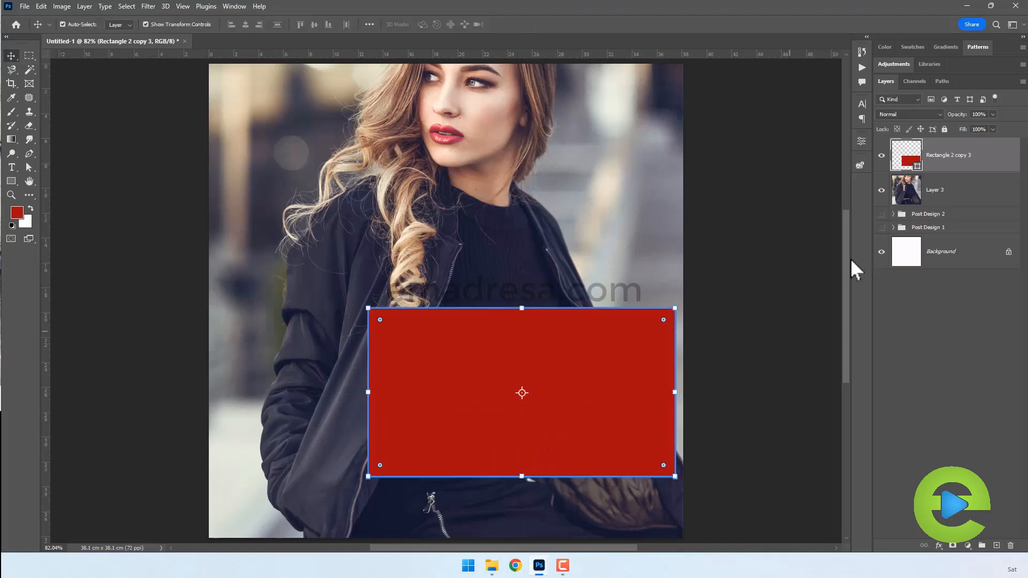
- Copy the "20%" text from Post Design 2 above the new red rectangle, move it over the rectangle and fill it white
{"action": "left_click", "coordinate": [893, 214]}
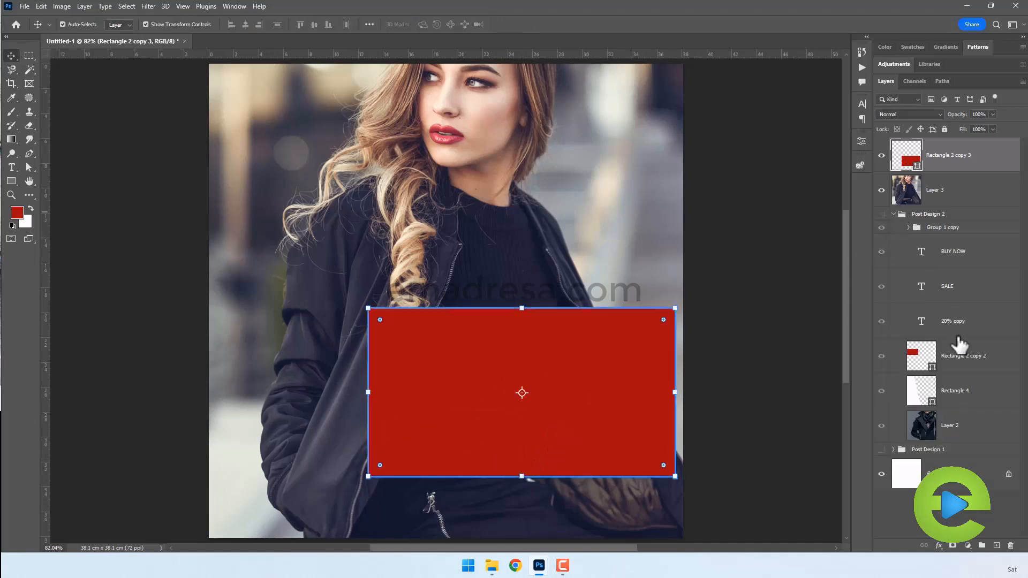
{"action": "left_click", "coordinate": [969, 323]}
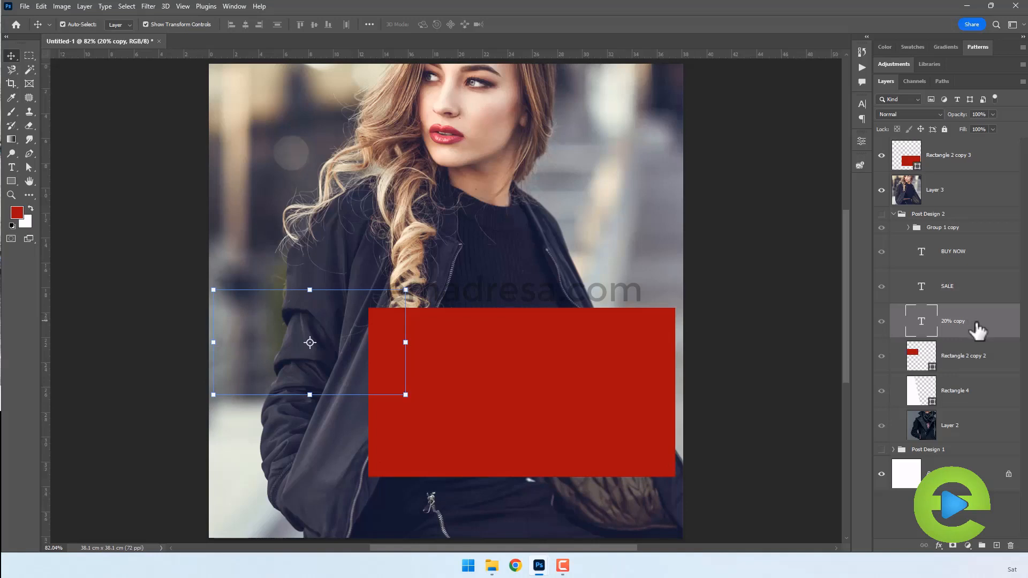
{"action": "left_click_drag", "start_coordinate": [977, 332], "coordinate": [969, 153]}
{"action": "left_click_drag", "start_coordinate": [312, 320], "coordinate": [437, 365]}
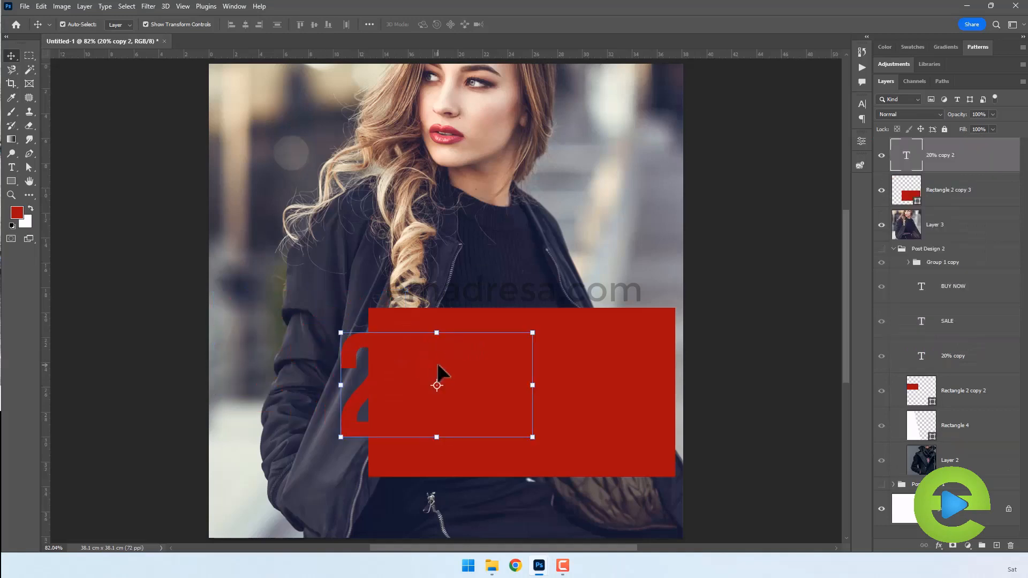
{"action": "key", "text": "ctrl+BackSpace"}
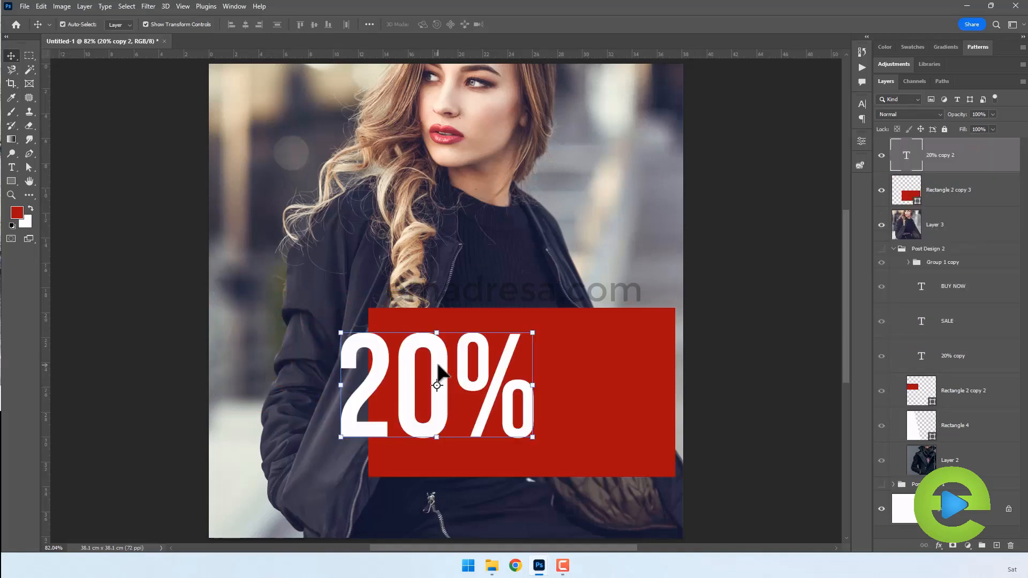
- Move the white "20%" text to the lower left of the red rectangle and shorten the rectangle from its top edge
{"action": "left_click_drag", "start_coordinate": [442, 370], "coordinate": [480, 400]}
{"action": "left_click", "coordinate": [509, 316]}
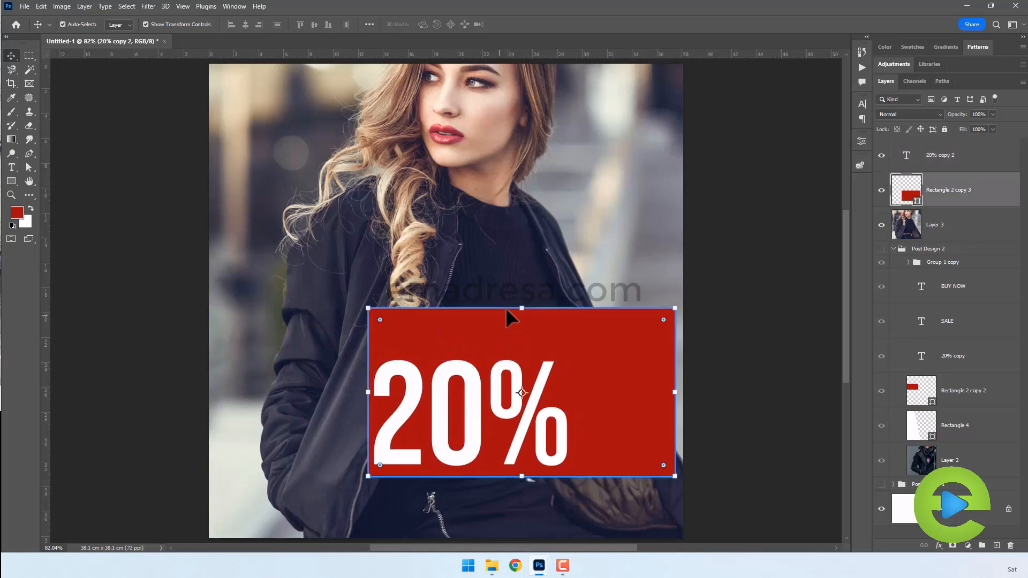
{"action": "left_click", "coordinate": [522, 308]}
{"action": "left_click_drag", "start_coordinate": [522, 308], "coordinate": [522, 323]}
{"action": "key", "text": "Return"}
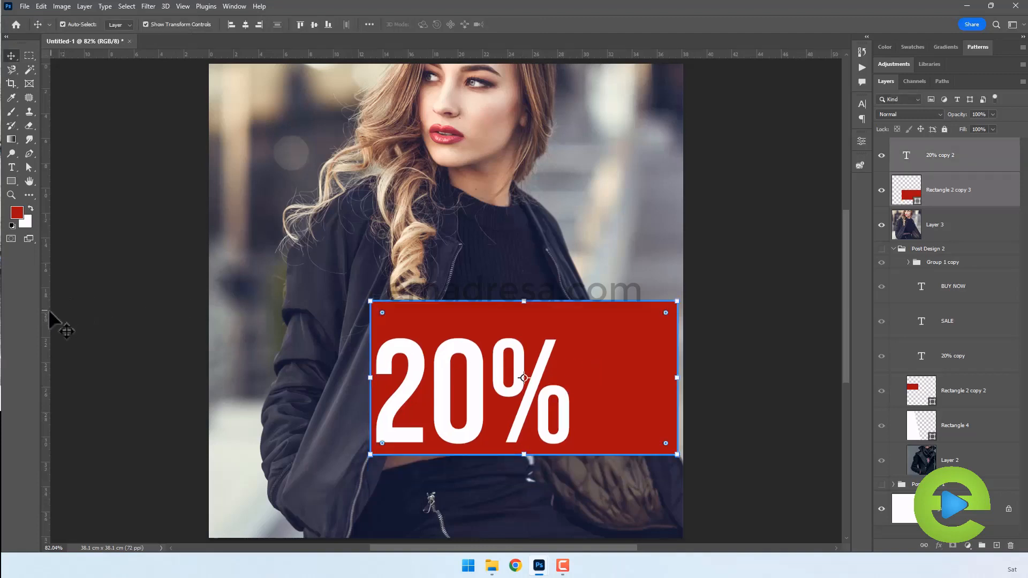
- Add vertical guides along the left and right edges of the red rectangle
{"action": "left_click_drag", "start_coordinate": [47, 321], "coordinate": [371, 351]}
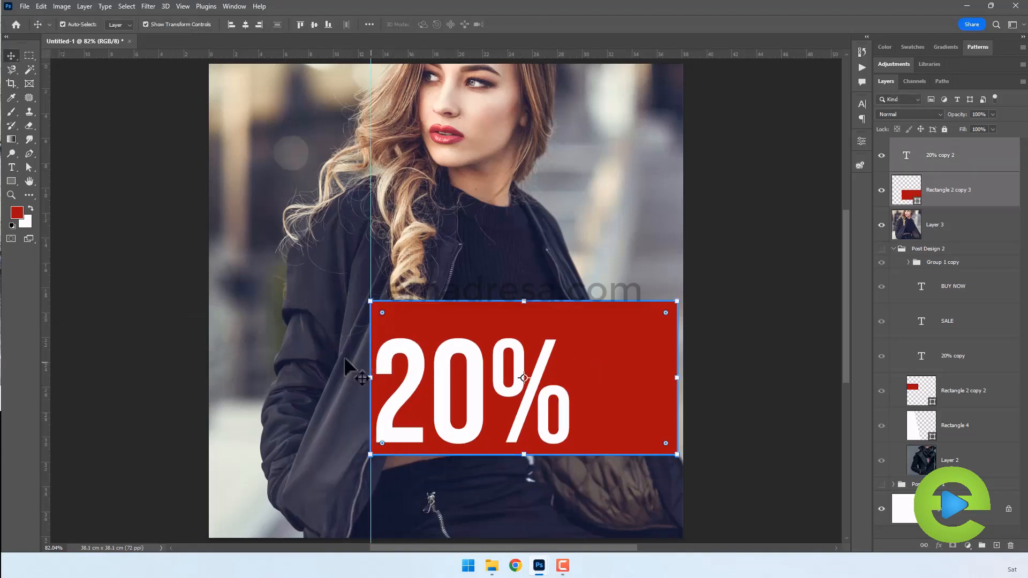
{"action": "left_click_drag", "start_coordinate": [47, 325], "coordinate": [676, 333]}
{"action": "left_click", "coordinate": [142, 151]}
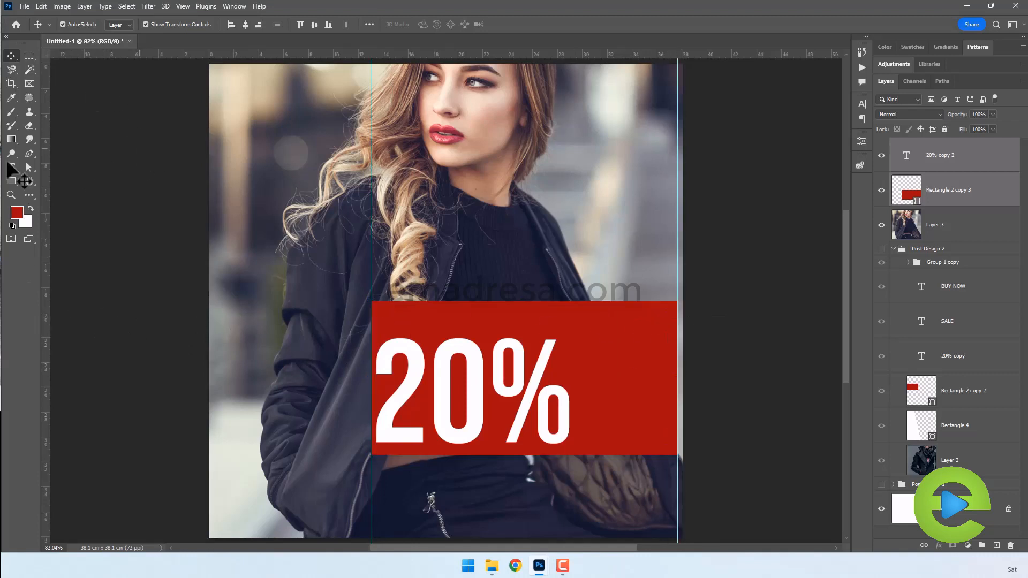
- Draw a thin rectangle about 699 by 56 px between the guides, below the large red rectangle, and fill it red
{"action": "left_click", "coordinate": [12, 181]}
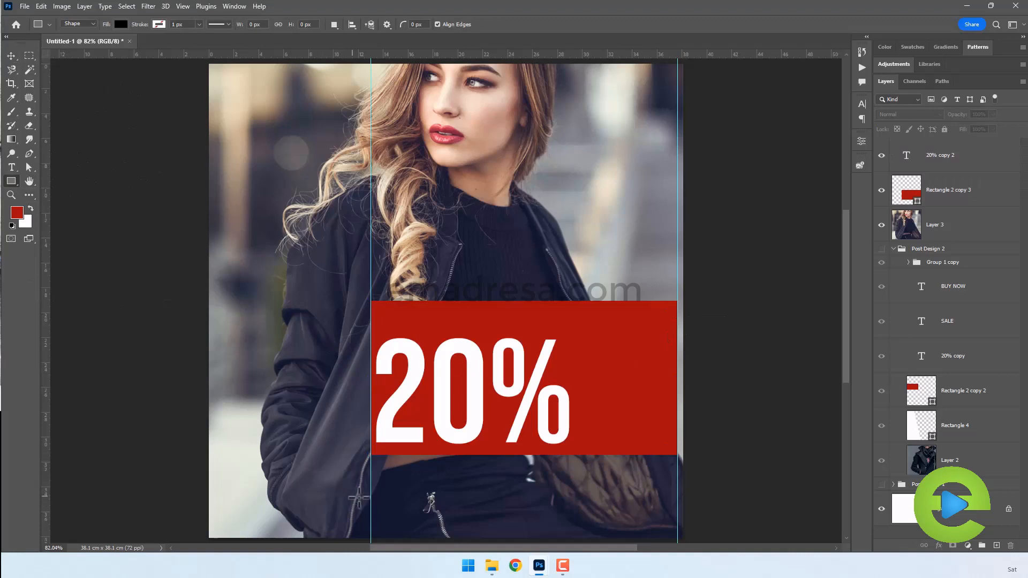
{"action": "left_click_drag", "start_coordinate": [371, 516], "coordinate": [677, 492]}
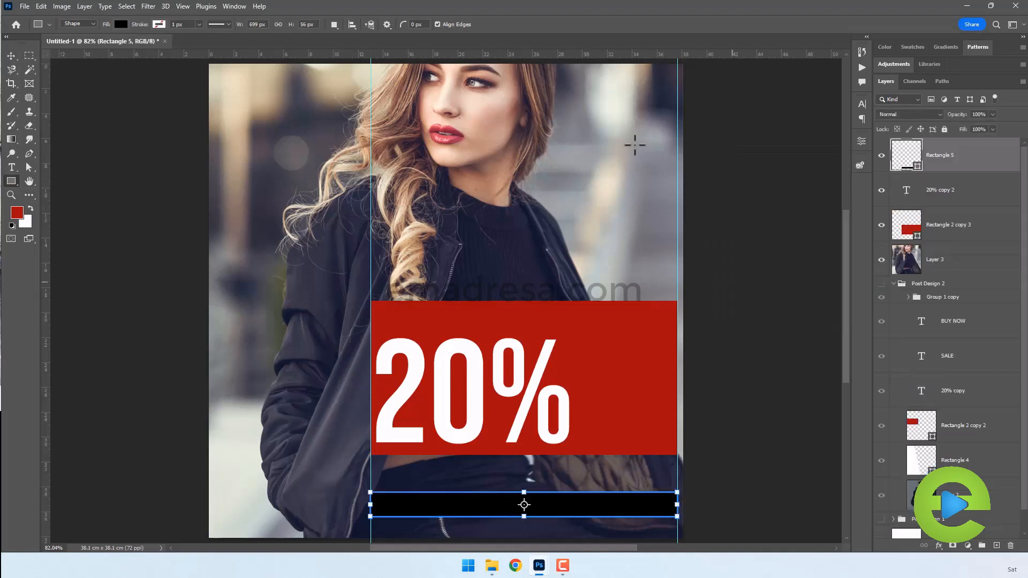
{"action": "key", "text": "alt+BackSpace"}
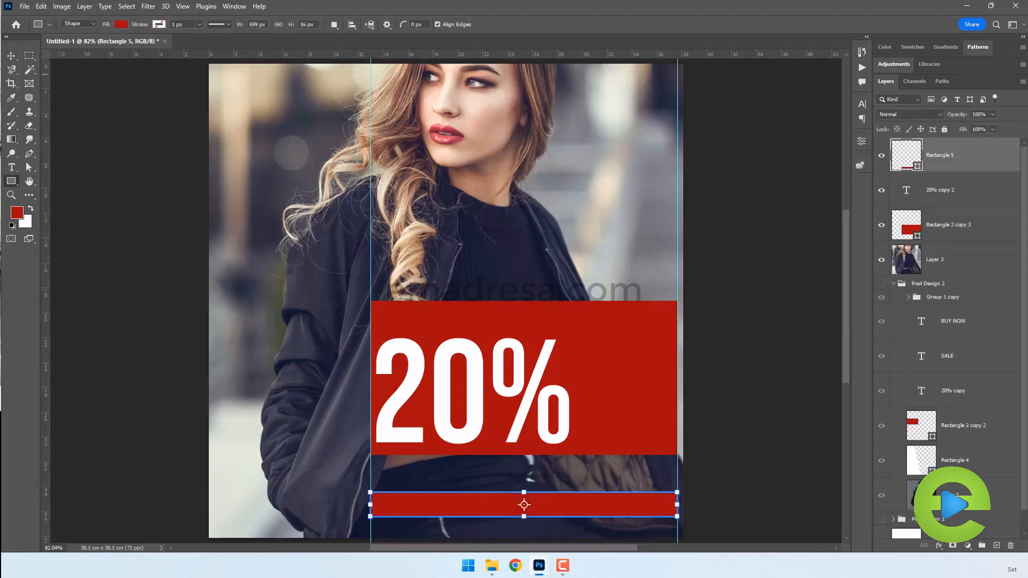
{"action": "left_click", "coordinate": [11, 55]}
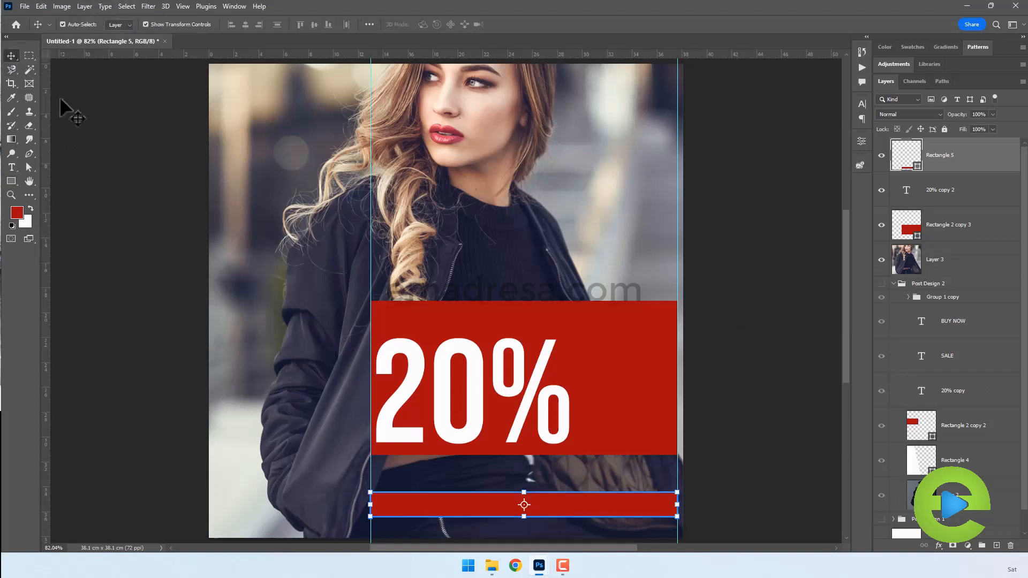
{"action": "left_click", "coordinate": [107, 139]}
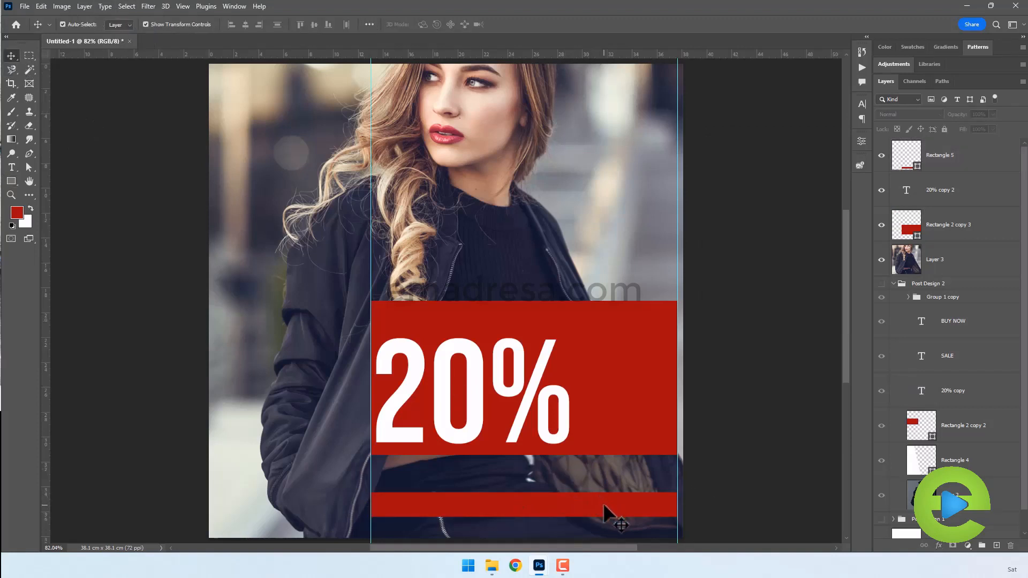
- Place the thin red strip on the canvas's bottom edge and move the large red rectangle with its "20%" text down close above it
{"action": "left_click_drag", "start_coordinate": [604, 504], "coordinate": [606, 526]}
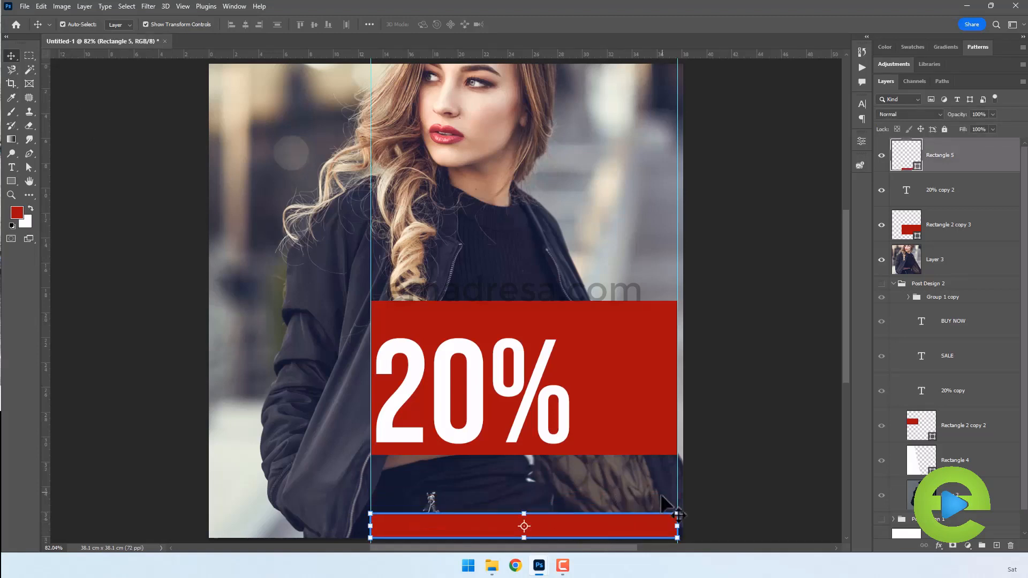
{"action": "scroll", "coordinate": [674, 492], "scroll_direction": "down", "scroll_amount": 2}
{"action": "left_click", "coordinate": [741, 466]}
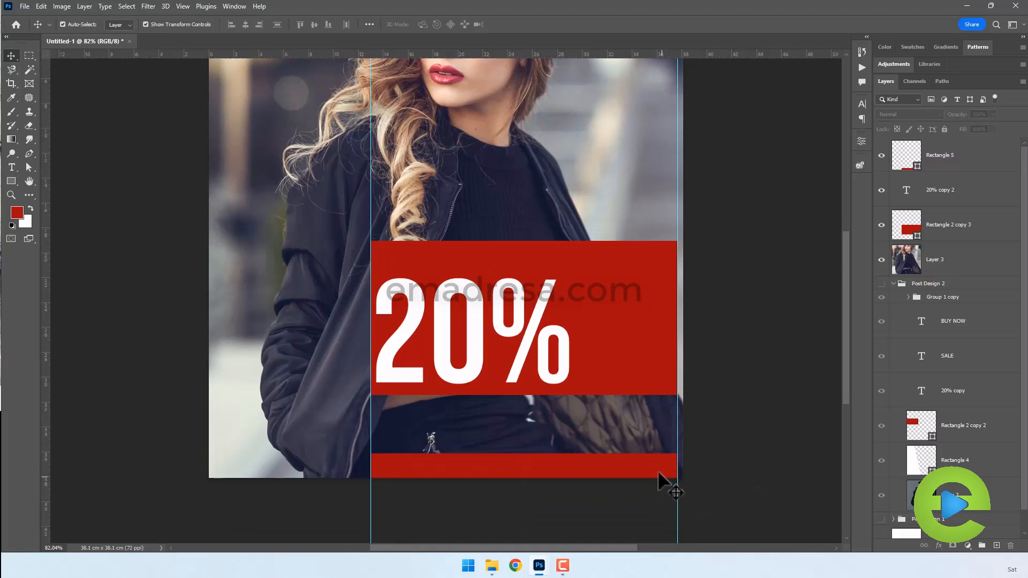
{"action": "left_click", "coordinate": [562, 337]}
{"action": "left_click", "coordinate": [619, 299], "text": "shift"}
{"action": "left_click_drag", "start_coordinate": [624, 312], "coordinate": [629, 350]}
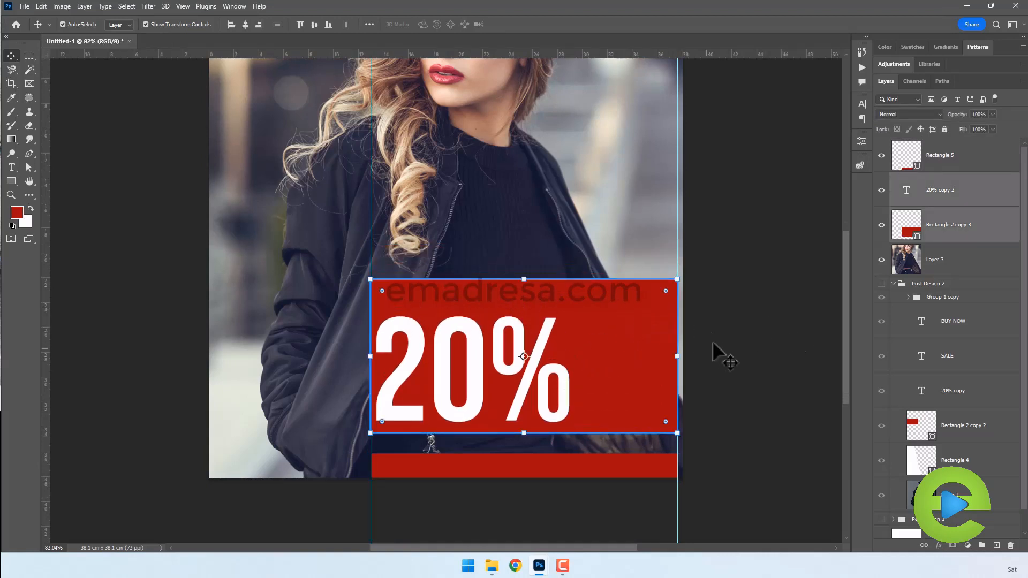
{"action": "left_click", "coordinate": [718, 336]}
- Copy the "PROMO SALE" text from the Post Design 1 group to the top of the layer stack
{"action": "left_click", "coordinate": [955, 325]}
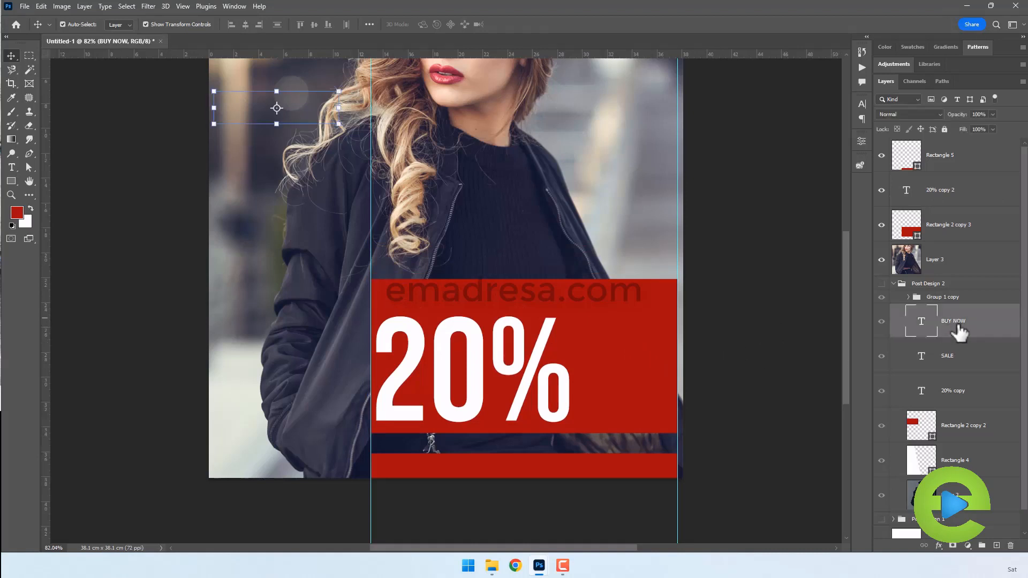
{"action": "left_click", "coordinate": [893, 284]}
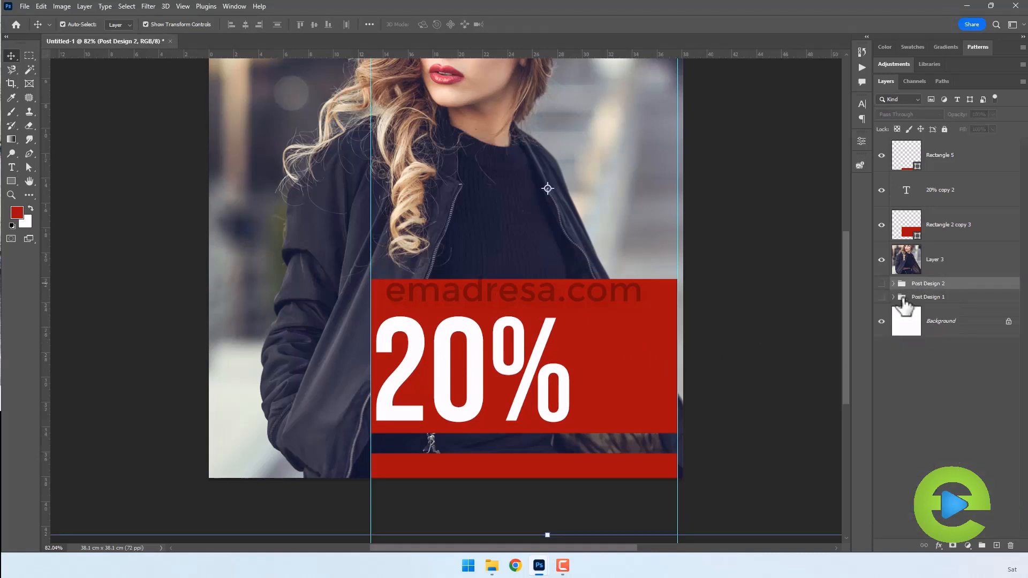
{"action": "left_click", "coordinate": [893, 297]}
{"action": "left_click", "coordinate": [968, 338]}
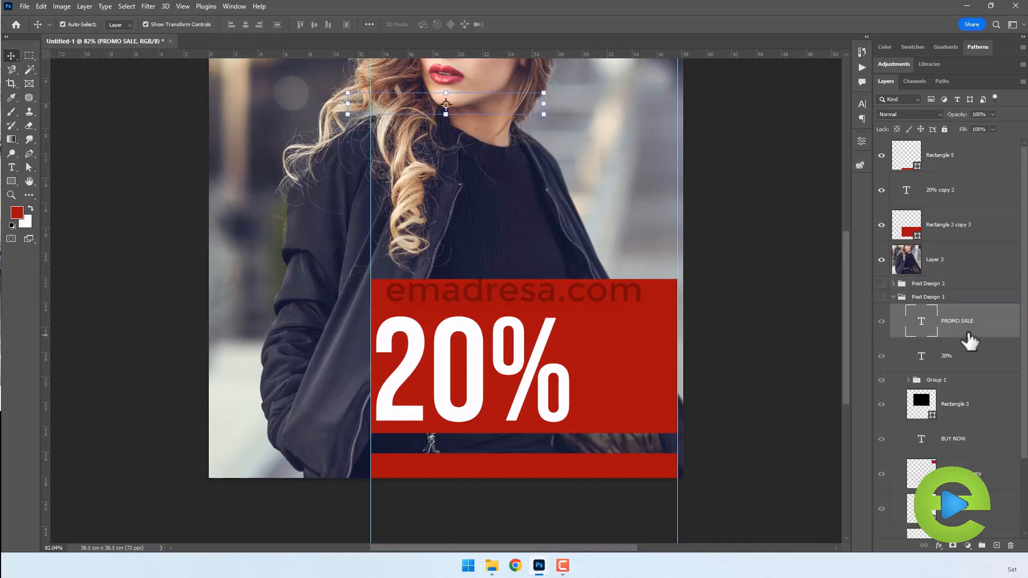
{"action": "key", "text": "ctrl+j"}
{"action": "left_click_drag", "start_coordinate": [995, 322], "coordinate": [987, 138]}
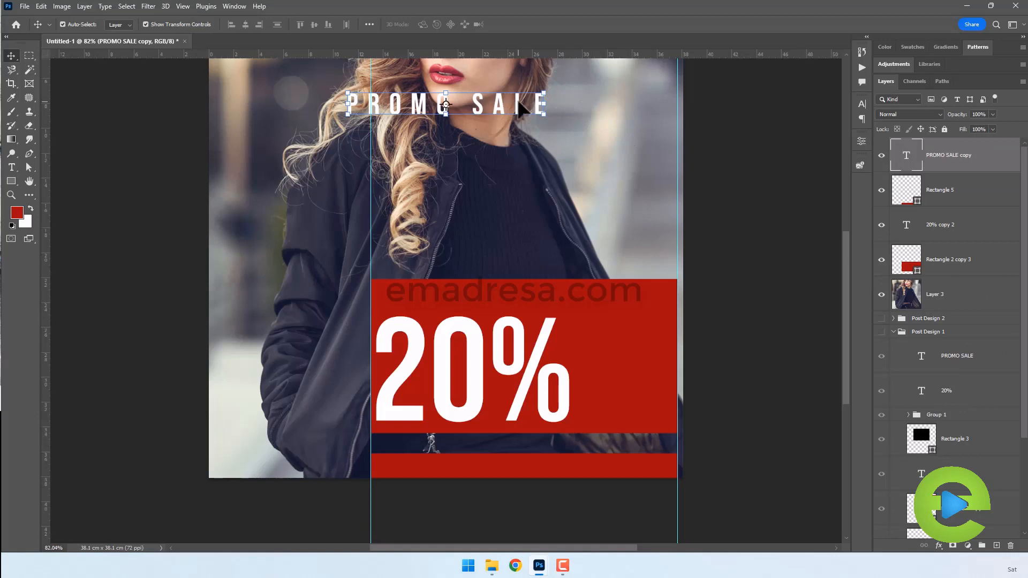
- Place the copied "PROMO SALE" text above the "20%" on the red rectangle and align the left edges of both texts
{"action": "left_click_drag", "start_coordinate": [522, 111], "coordinate": [549, 303]}
{"action": "left_click", "coordinate": [466, 347], "text": "shift"}
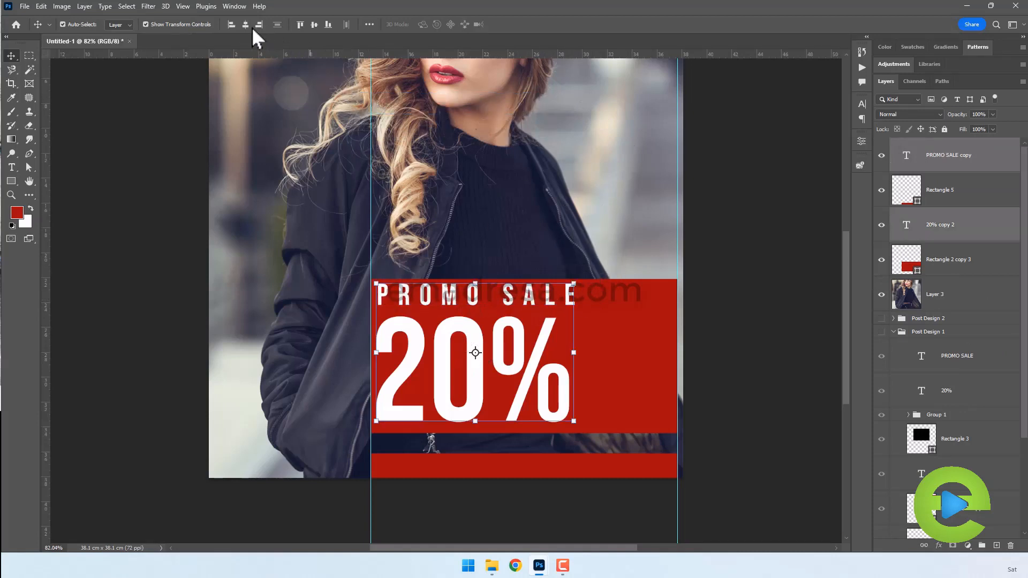
{"action": "left_click", "coordinate": [230, 26]}
- Nudge the "PROMO SALE" copy slightly down towards the "20%" and change its wording to "SALE UP TO"
{"action": "left_click", "coordinate": [546, 294]}
{"action": "key", "text": "Down"}
{"action": "key", "text": "Down"}
{"action": "key", "text": "Down"}
{"action": "key", "text": "Down"}
{"action": "key", "text": "Down"}
{"action": "key", "text": "Down"}
{"action": "key", "text": "Down"}
{"action": "left_click", "coordinate": [12, 167]}
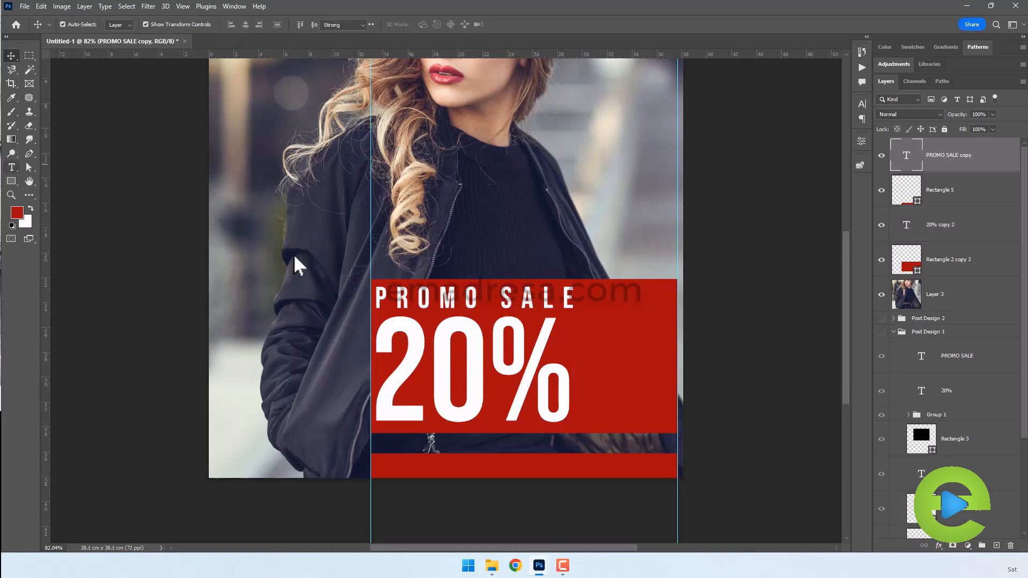
{"action": "triple_click", "coordinate": [457, 295]}
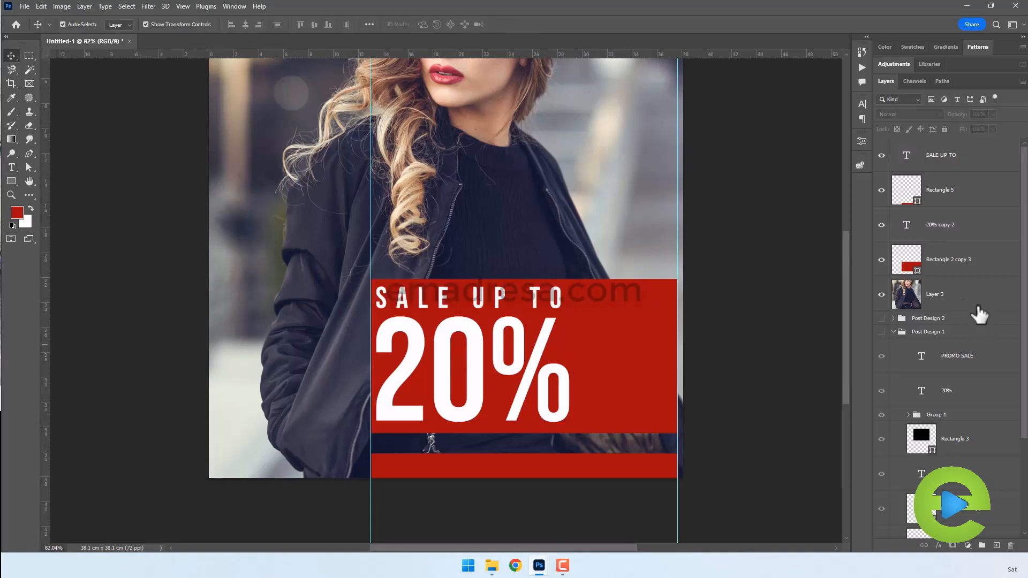
- Copy the social contact group, Group 1, from Post Design 1 to the top of the layer stack
{"action": "left_click", "coordinate": [966, 415]}
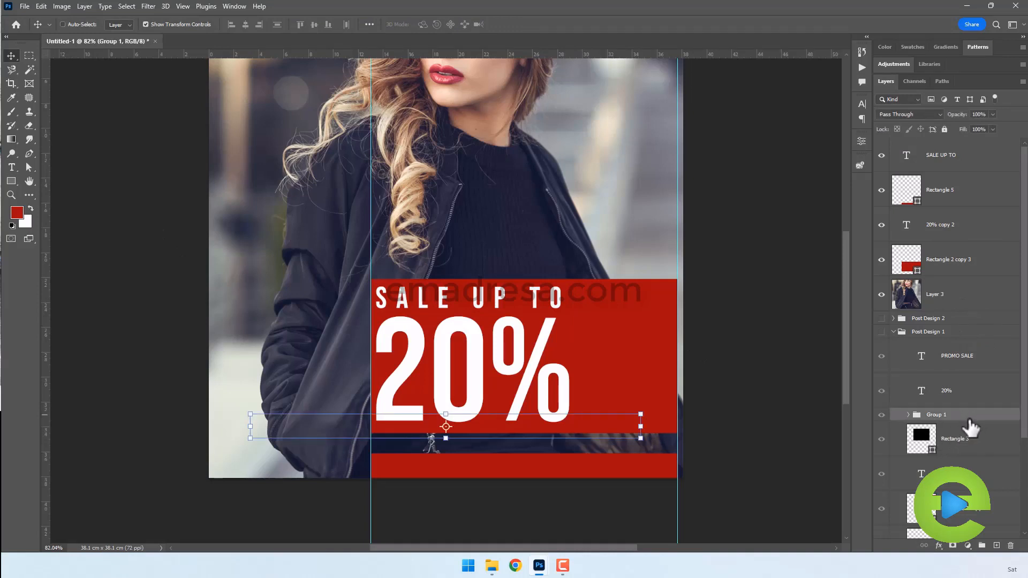
{"action": "key", "text": "ctrl+j"}
{"action": "left_click_drag", "start_coordinate": [969, 418], "coordinate": [953, 138]}
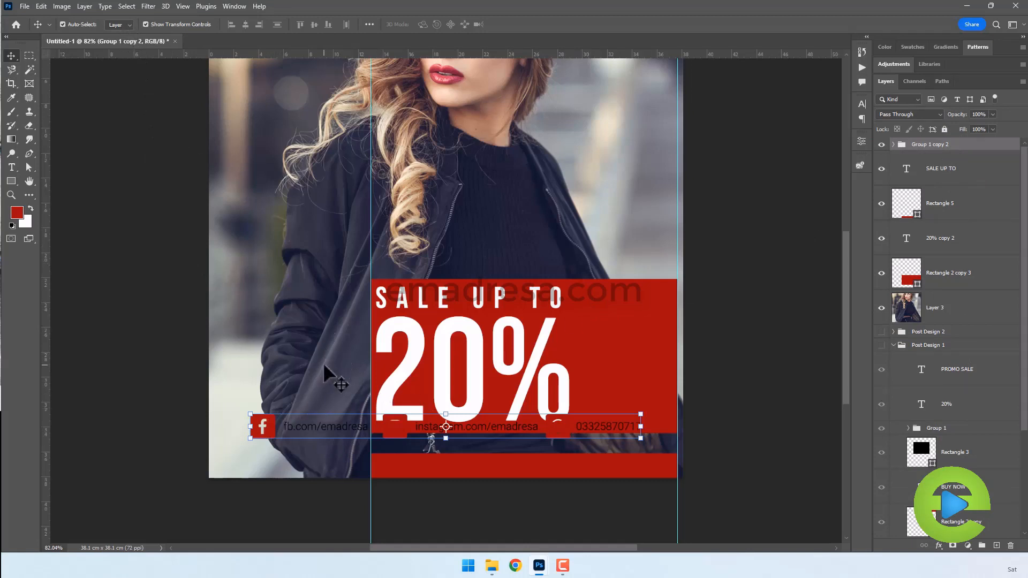
- Set auto-select to Group, move the copied contact group onto the thin red strip and scale it to about 73.84%
{"action": "left_click", "coordinate": [115, 32]}
{"action": "left_click_drag", "start_coordinate": [270, 428], "coordinate": [394, 467]}
{"action": "left_click_drag", "start_coordinate": [763, 453], "coordinate": [662, 454]}
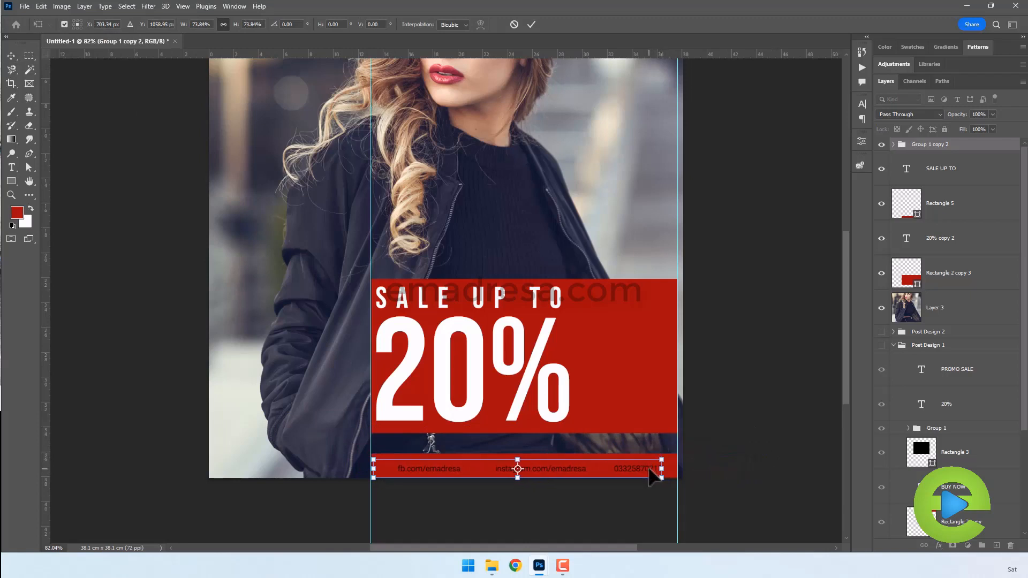
{"action": "key", "text": "Return"}
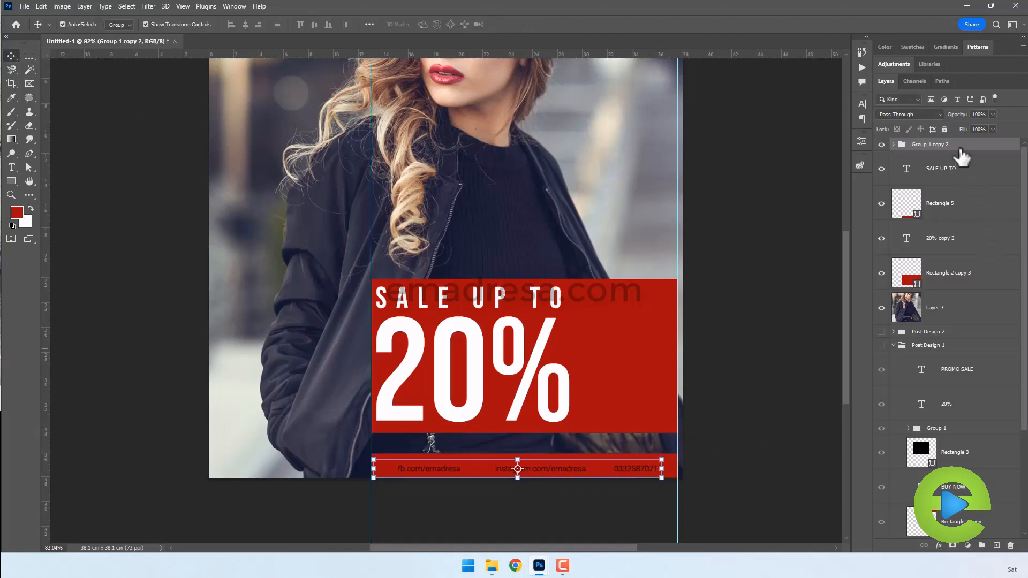
- Center the contact group horizontally and vertically on the thin red strip
{"action": "left_click", "coordinate": [971, 217]}
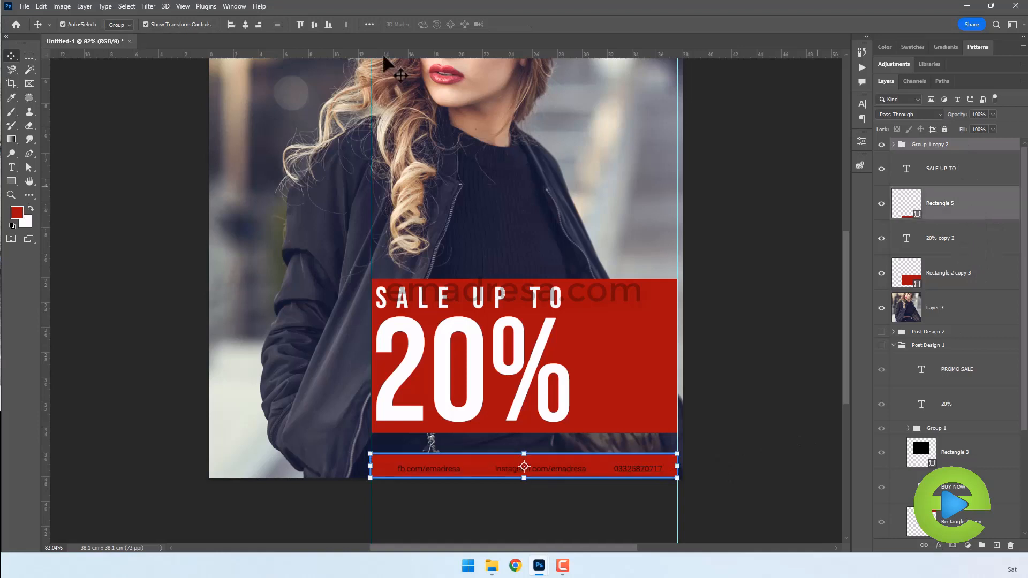
{"action": "left_click", "coordinate": [245, 24]}
{"action": "left_click", "coordinate": [314, 24]}
{"action": "left_click", "coordinate": [132, 145]}
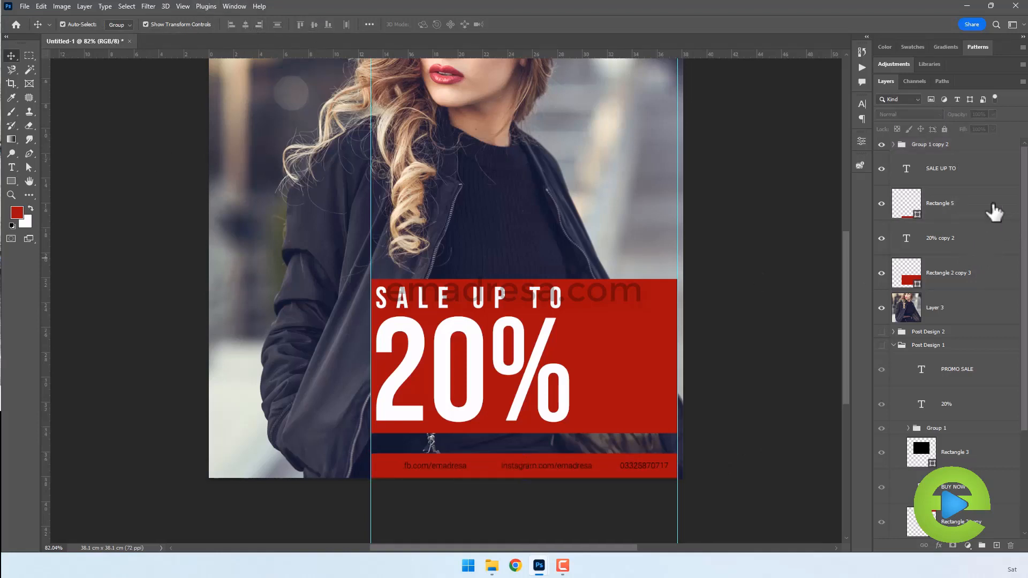
- Change the Color Overlay of the Instagram icon in the copied contact group to white
{"action": "left_click", "coordinate": [893, 144]}
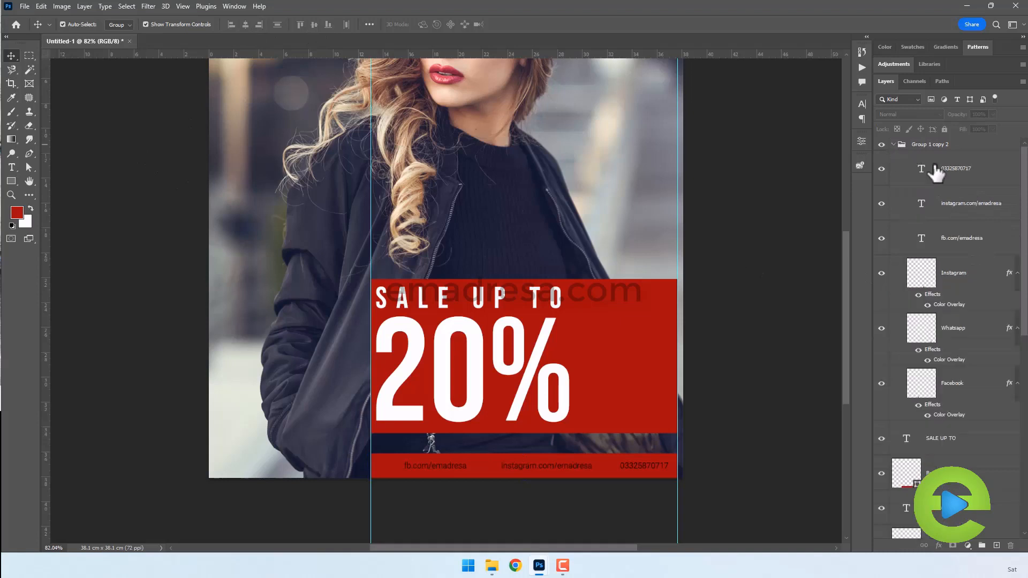
{"action": "left_click", "coordinate": [973, 283]}
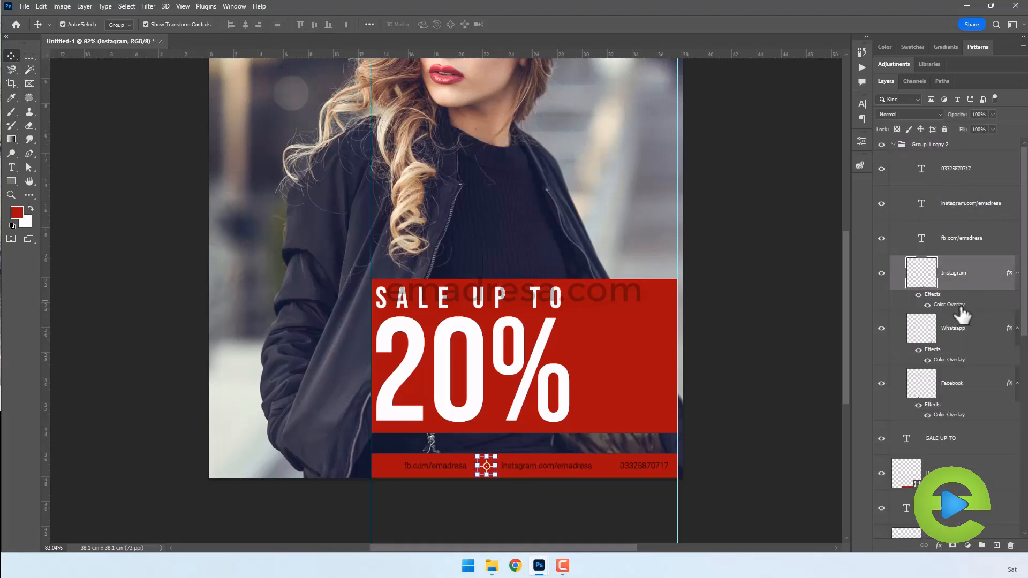
{"action": "double_click", "coordinate": [951, 305]}
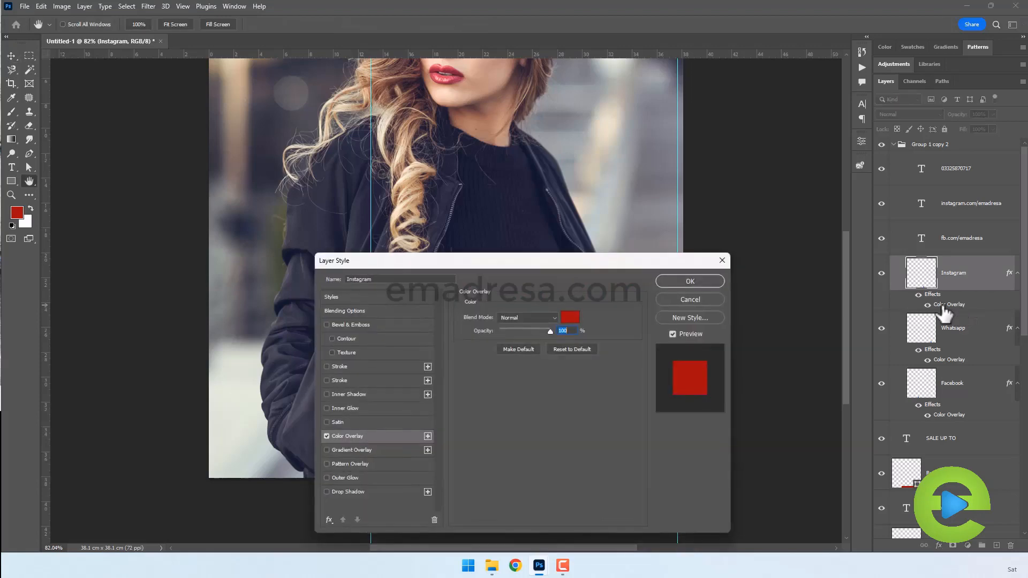
{"action": "left_click", "coordinate": [570, 318]}
{"action": "left_click", "coordinate": [277, 153]}
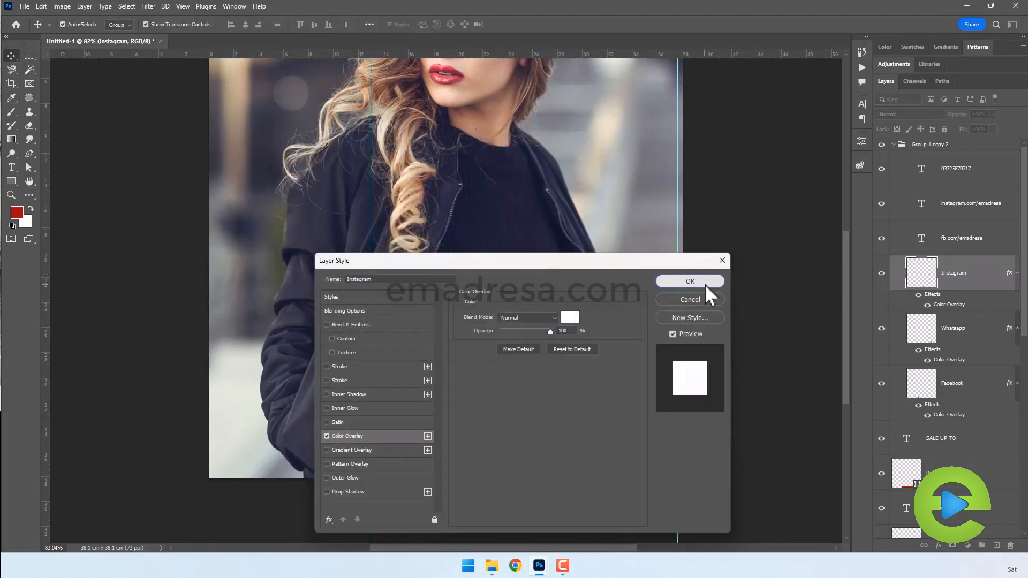
{"action": "left_click", "coordinate": [704, 284]}
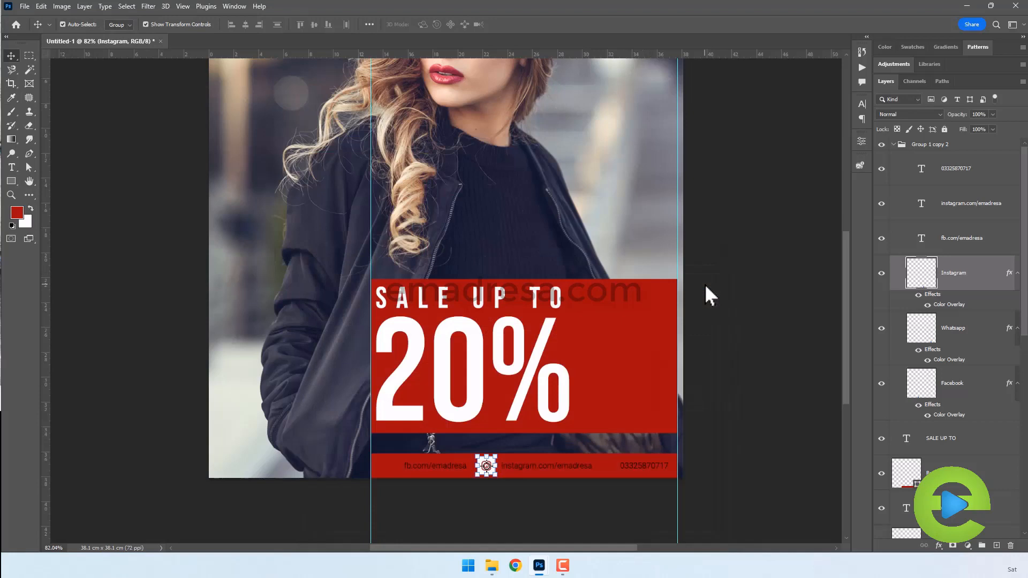
- Change the Color Overlay of the Whatsapp icon in the copied contact group to white (ffffff)
{"action": "double_click", "coordinate": [958, 359]}
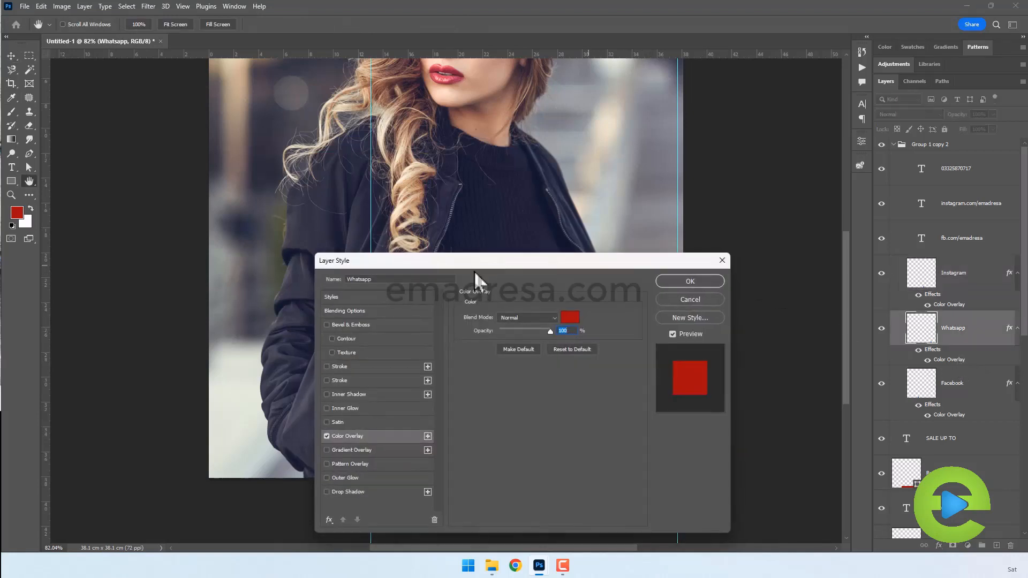
{"action": "left_click", "coordinate": [570, 321]}
{"action": "left_click_drag", "start_coordinate": [300, 171], "coordinate": [265, 143]}
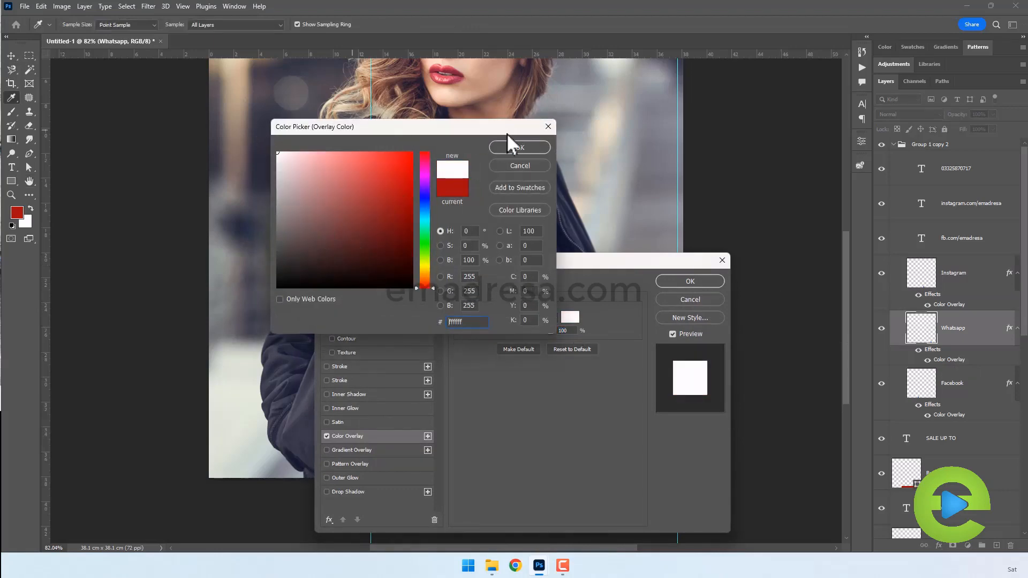
{"action": "key", "text": "Return"}
{"action": "left_click", "coordinate": [688, 281]}
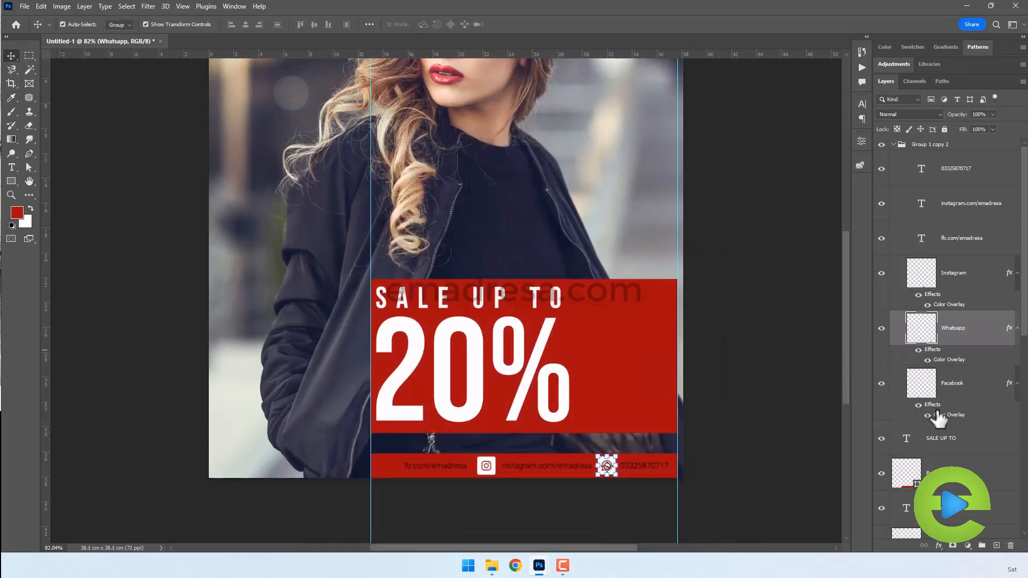
- Change the Color Overlay of the Facebook icon in the copied contact group to white (ffffff)
{"action": "left_click", "coordinate": [946, 421]}
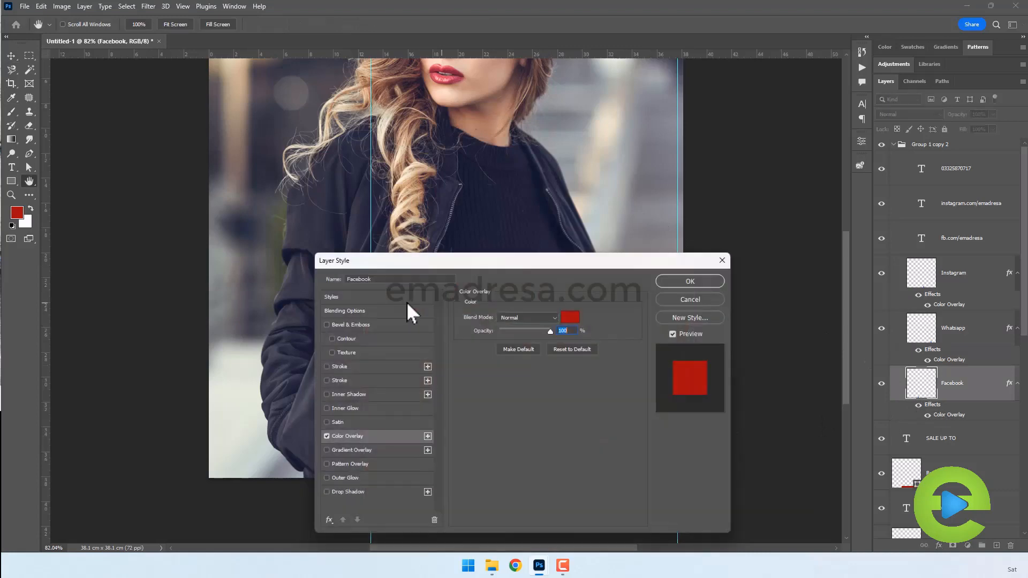
{"action": "left_click", "coordinate": [572, 316]}
{"action": "left_click_drag", "start_coordinate": [363, 250], "coordinate": [264, 122]}
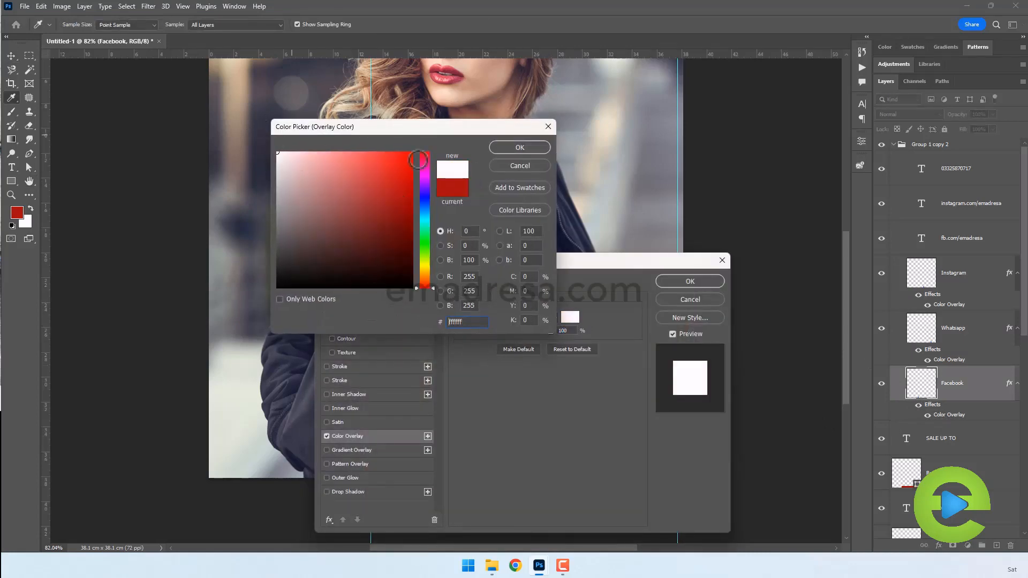
{"action": "left_click", "coordinate": [504, 147]}
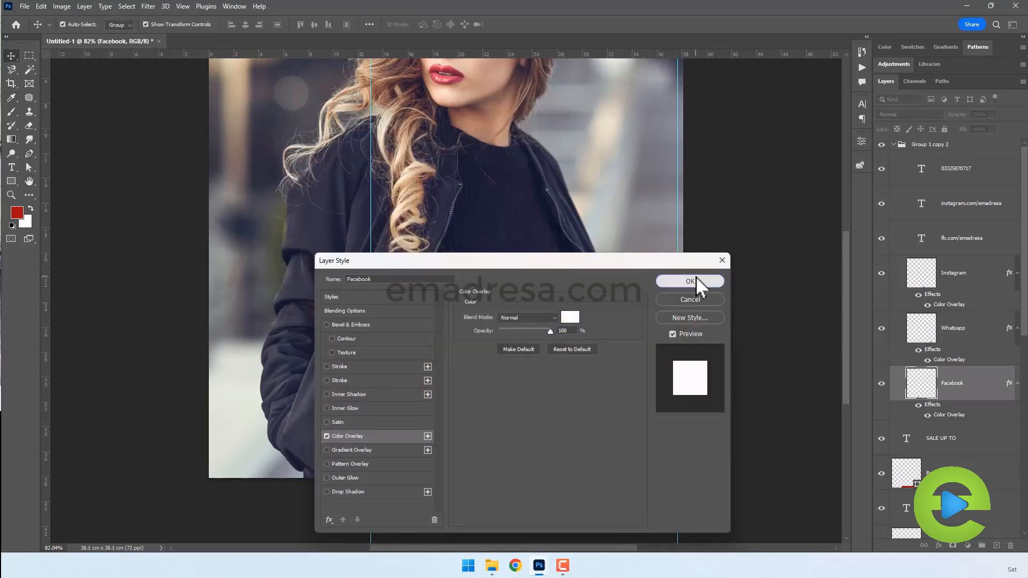
{"action": "left_click", "coordinate": [695, 276]}
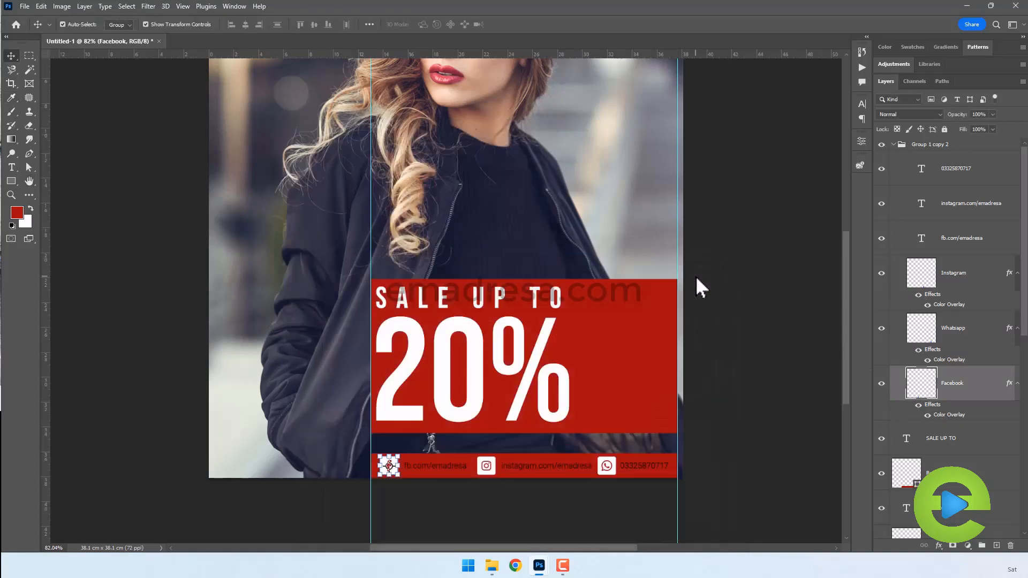
- Fill the Facebook address, Instagram address and phone number text layers in the copied contact group with white
{"action": "left_click", "coordinate": [974, 237]}
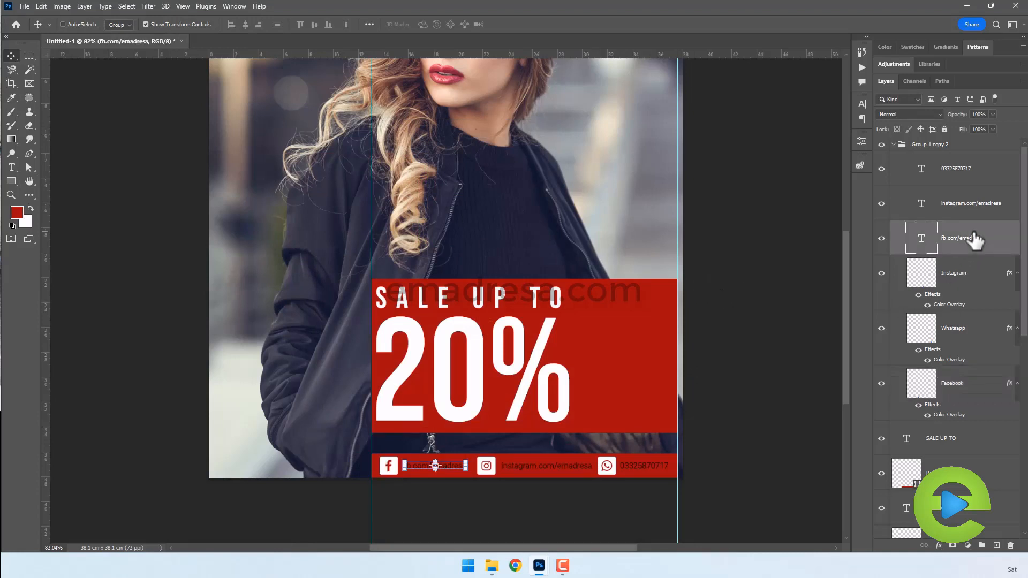
{"action": "left_click", "coordinate": [980, 212]}
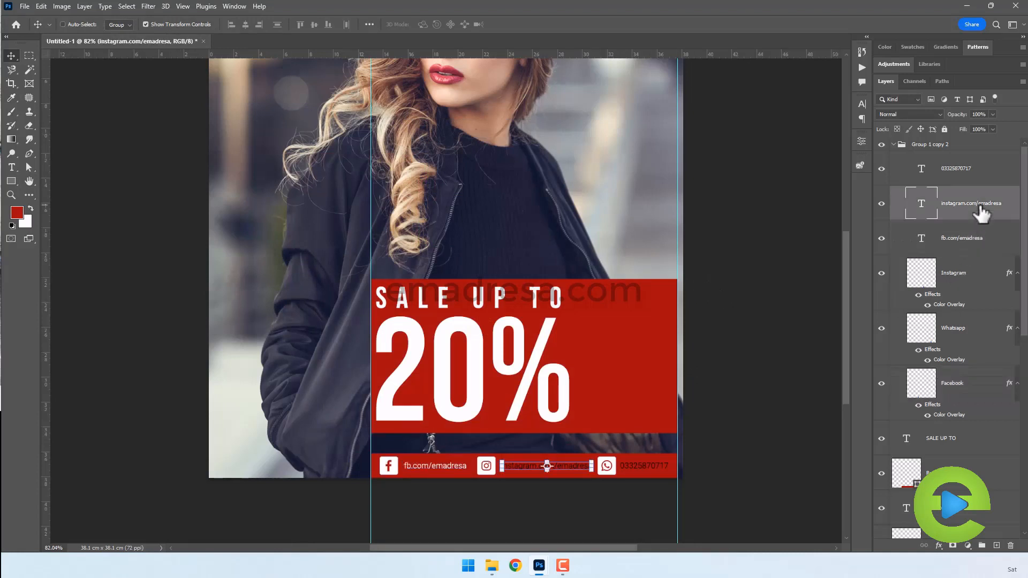
{"action": "left_click", "coordinate": [986, 171]}
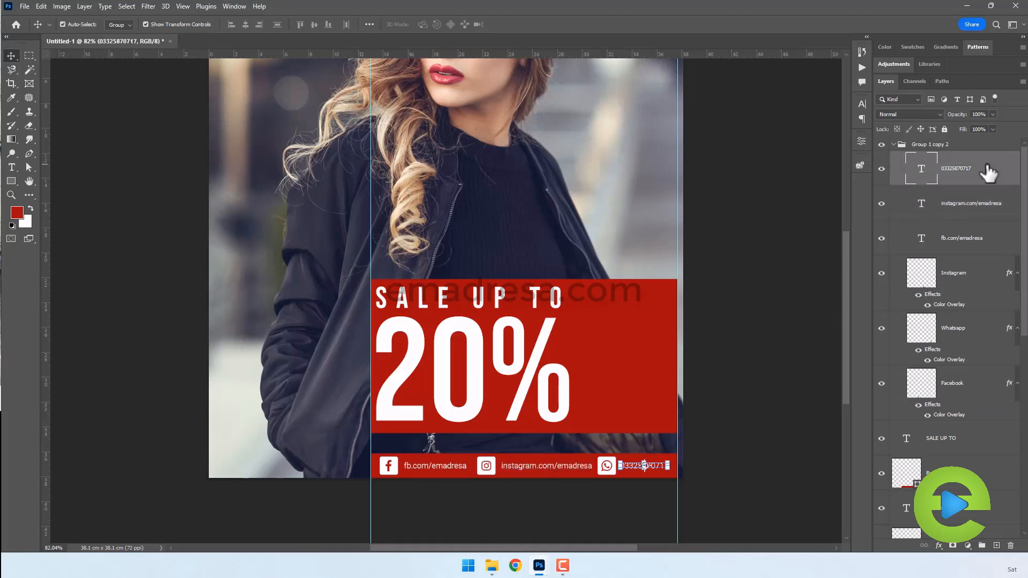
- Collapse the copied contact group, align its left edge with the large 20% text, and deselect the layers
{"action": "left_click", "coordinate": [930, 144]}
{"action": "left_click", "coordinate": [893, 144]}
{"action": "left_click", "coordinate": [230, 24]}
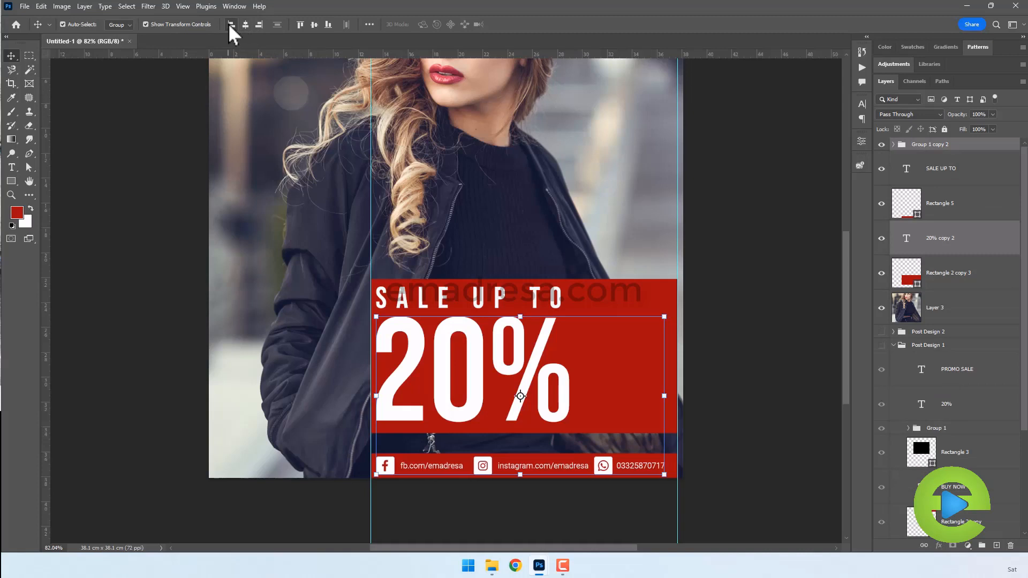
{"action": "left_click", "coordinate": [714, 275]}
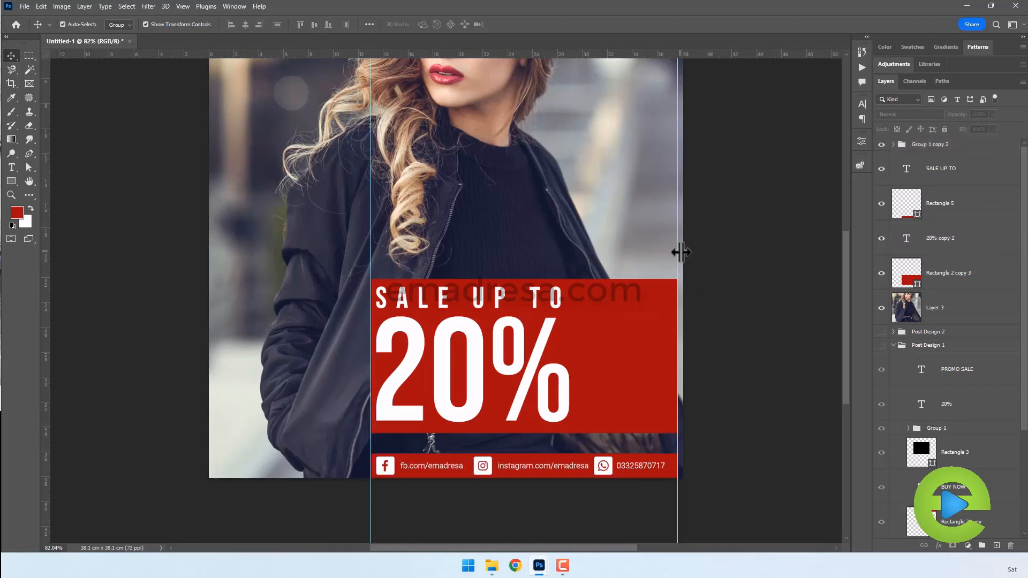
- Remove both vertical guides at the left and right edges of the red sale box
{"action": "left_click_drag", "start_coordinate": [677, 259], "coordinate": [45, 160]}
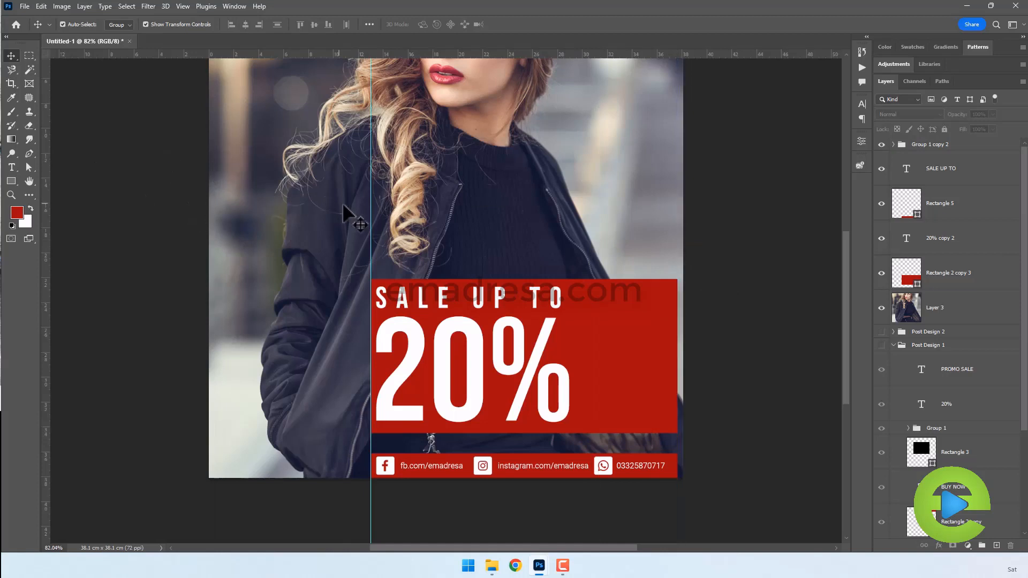
{"action": "left_click_drag", "start_coordinate": [5, 170], "coordinate": [5, 170]}
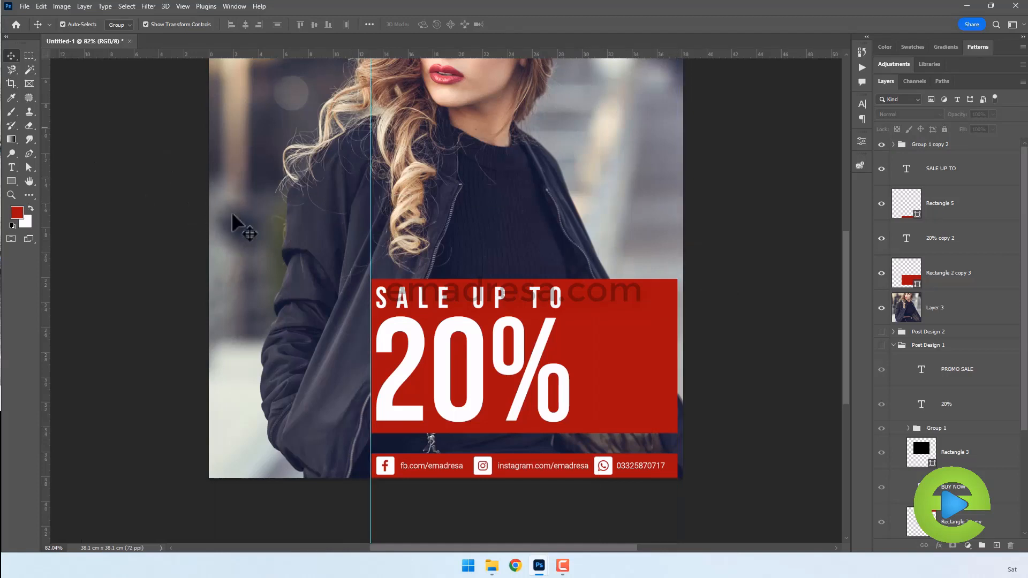
{"action": "left_click", "coordinate": [11, 195]}
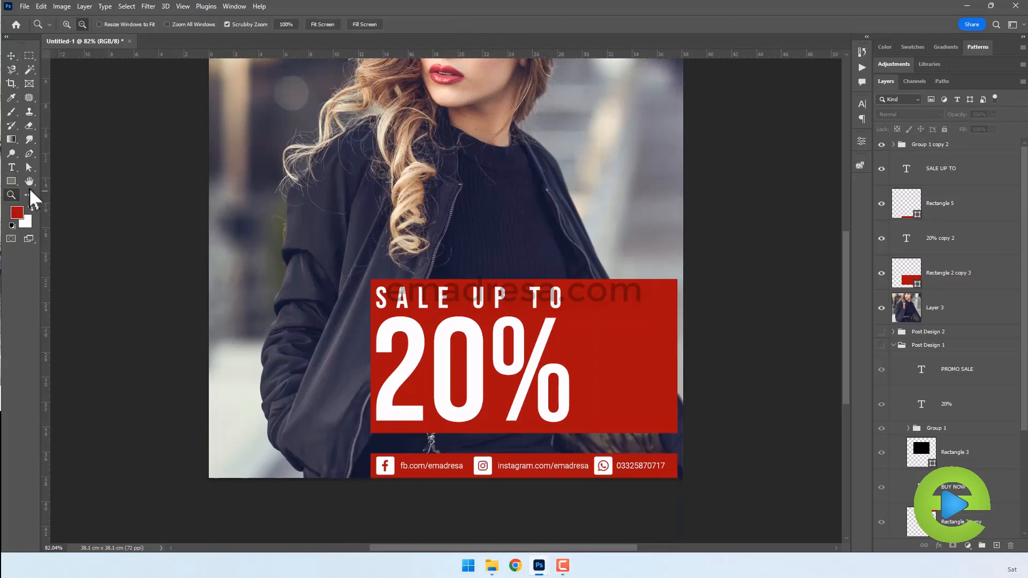
{"action": "left_click", "coordinate": [330, 24]}
{"action": "left_click", "coordinate": [11, 55]}
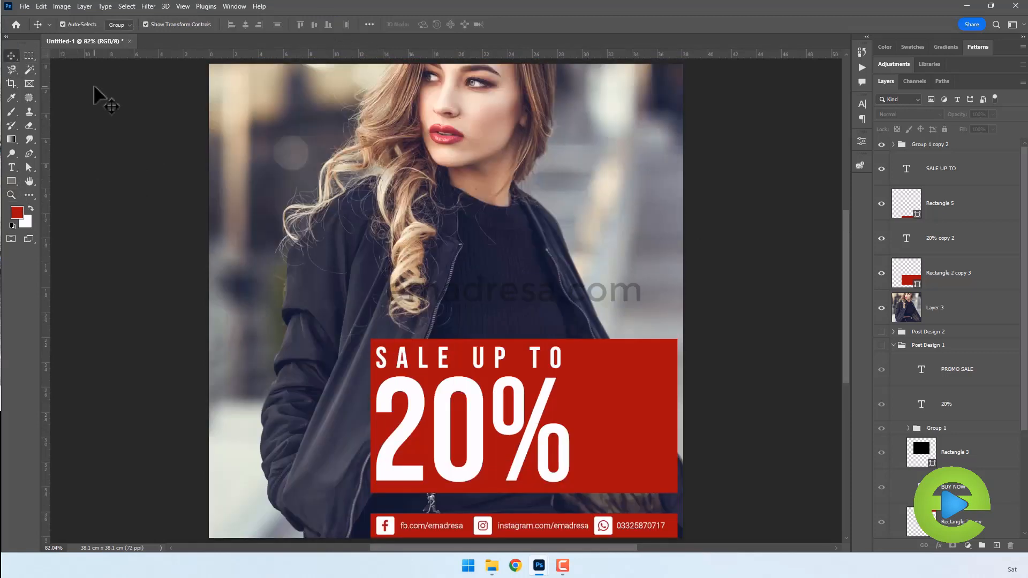